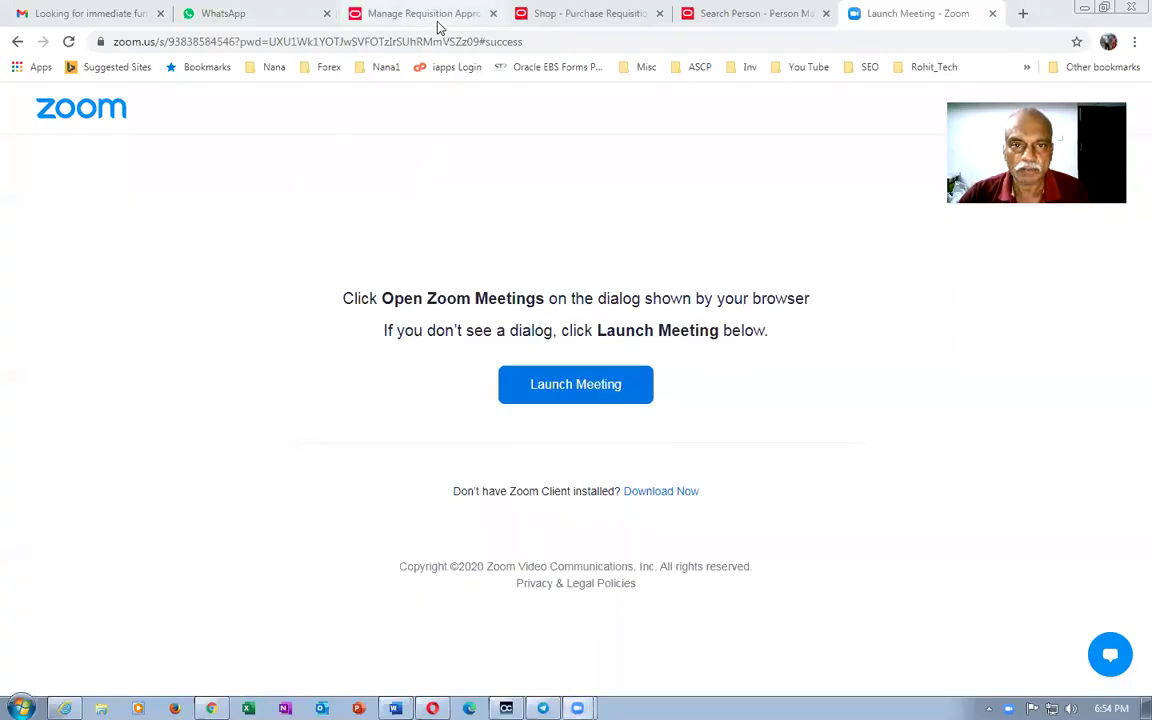
# Switch from the Zoom launch page to the Oracle Person Management search tab.
pyautogui.click(733, 15)
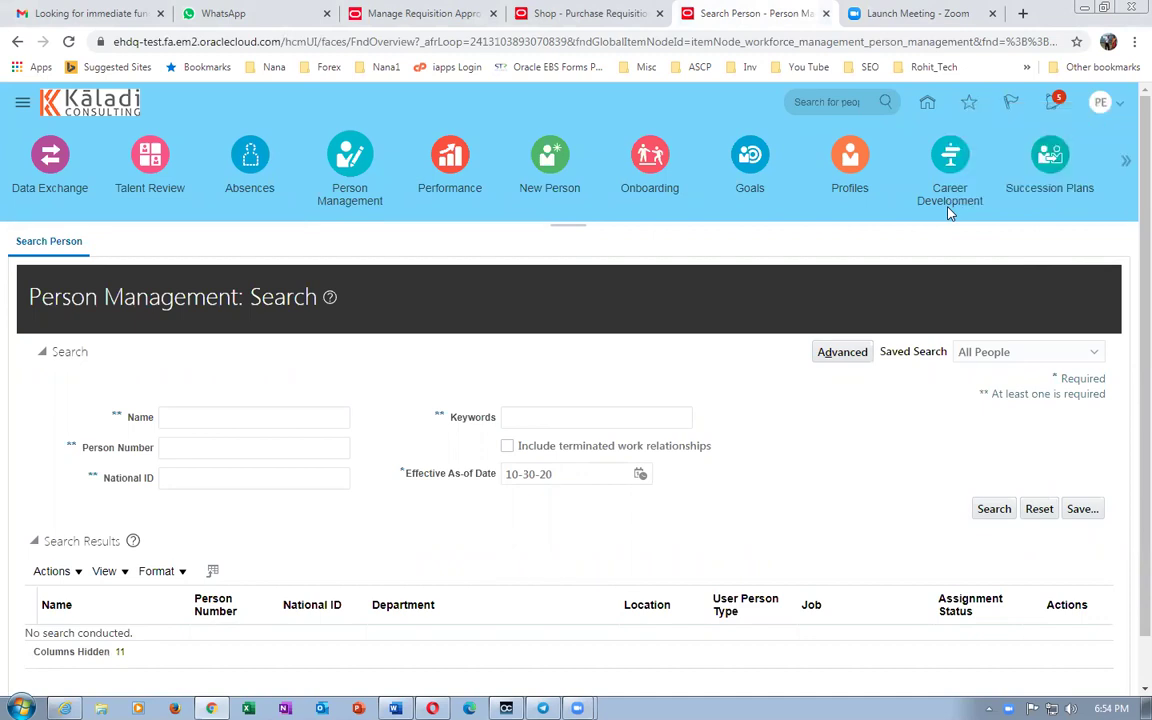
# Return to the Oracle home page and open Person Management from the Oracle HCM apps.
pyautogui.click(926, 103)
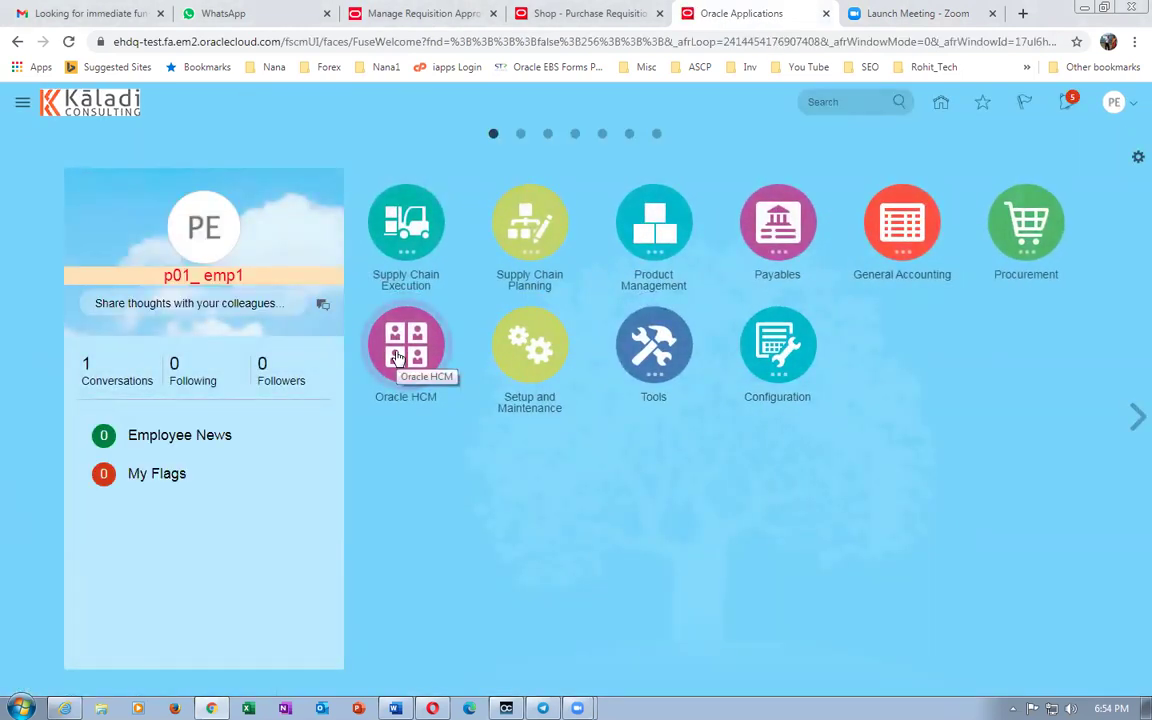
pyautogui.click(398, 357)
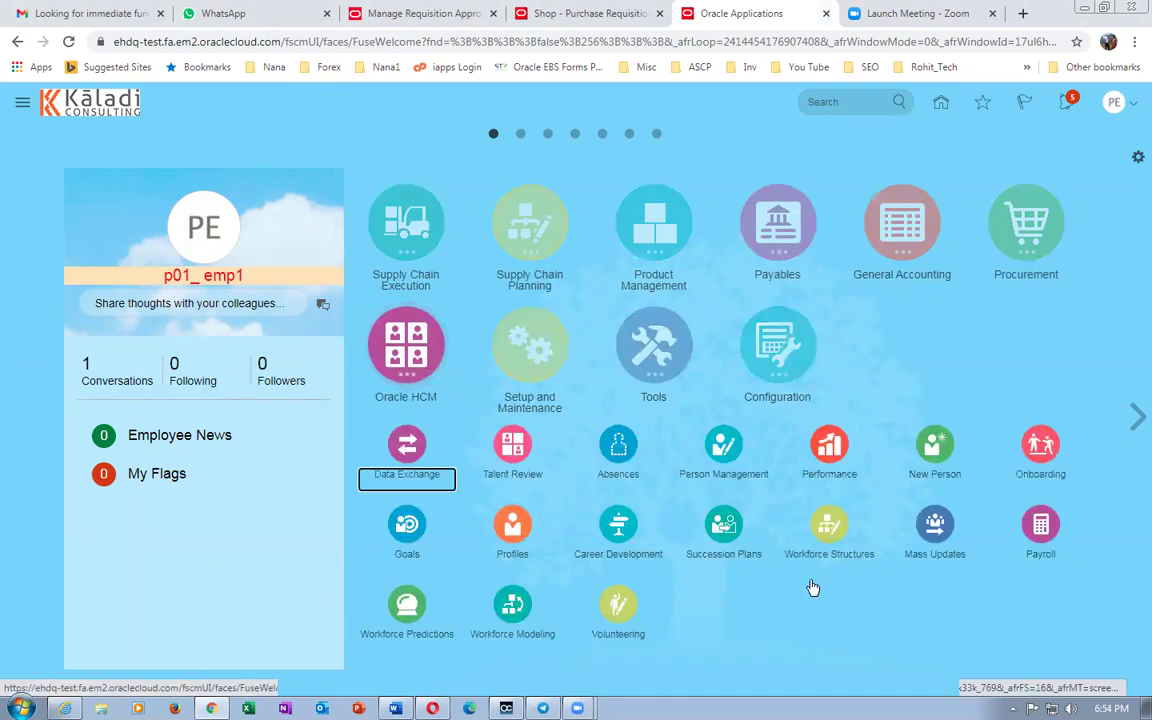
pyautogui.click(728, 450)
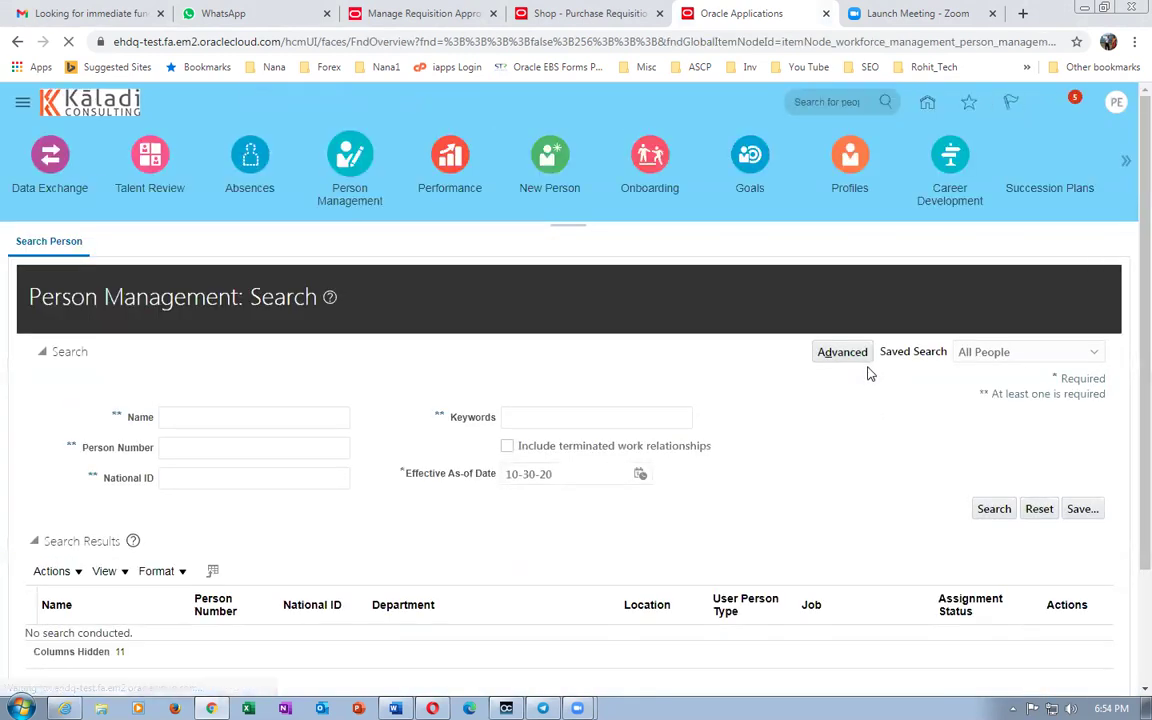
# Search for 'emp1, p01_' by name and open the matching employee's record.
pyautogui.scroll(-1, 784, 478)
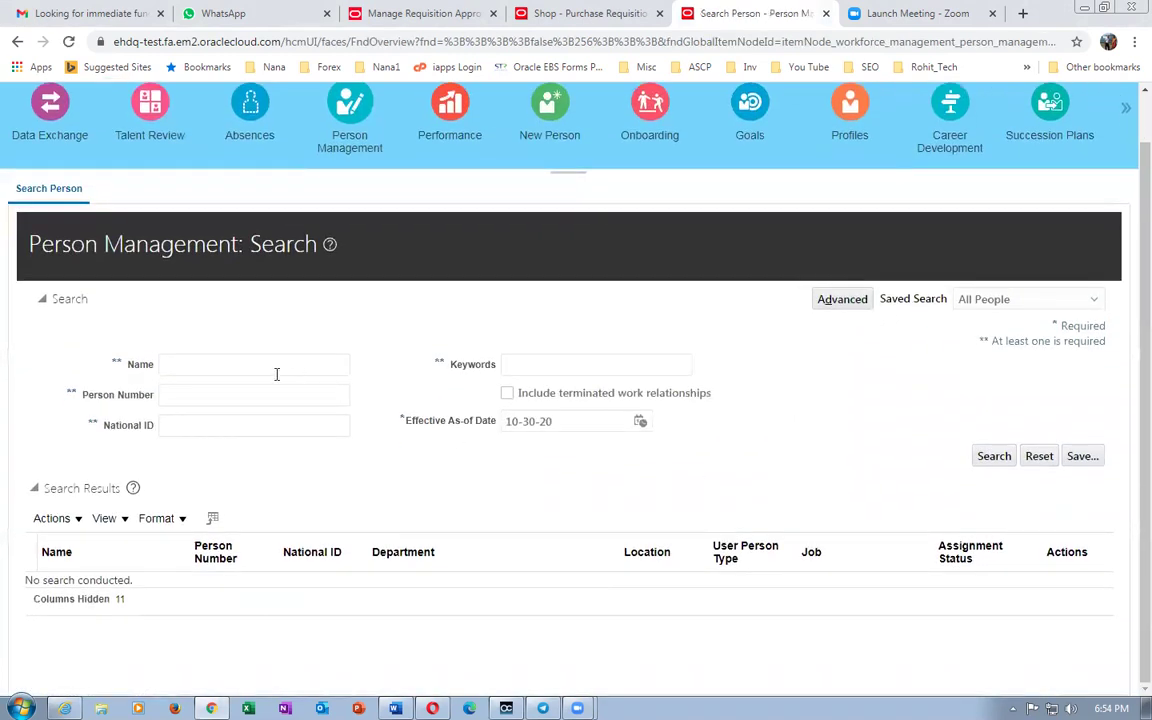
pyautogui.click(273, 367)
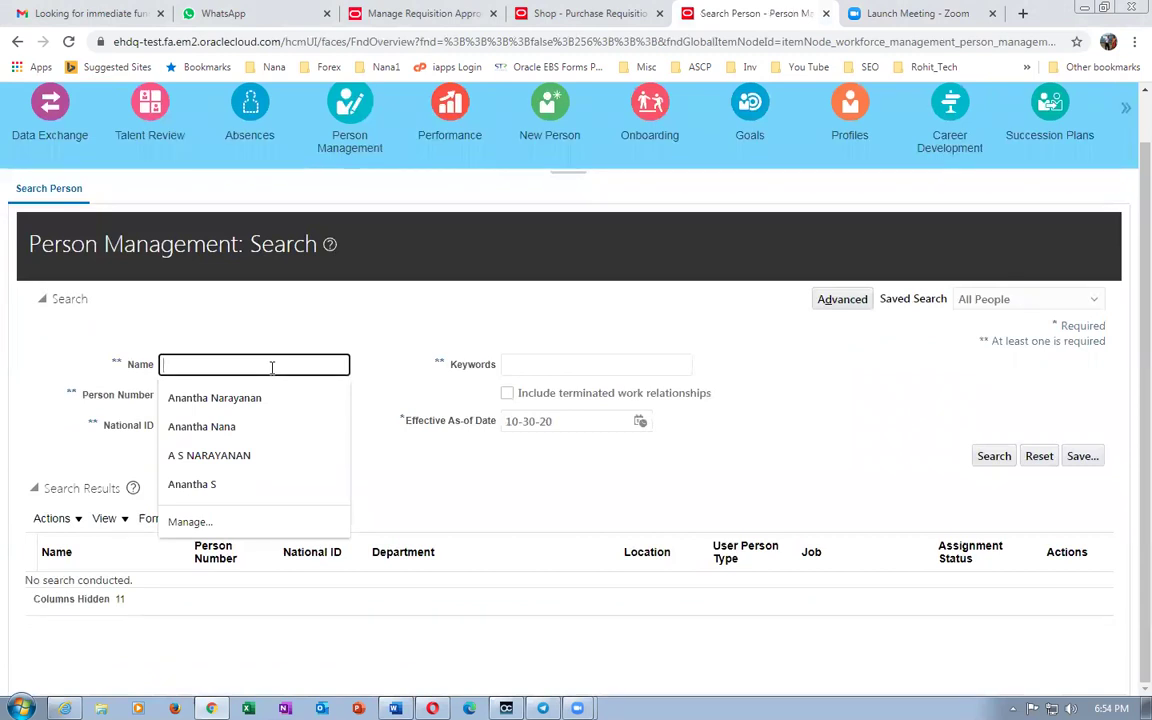
pyautogui.write('em')
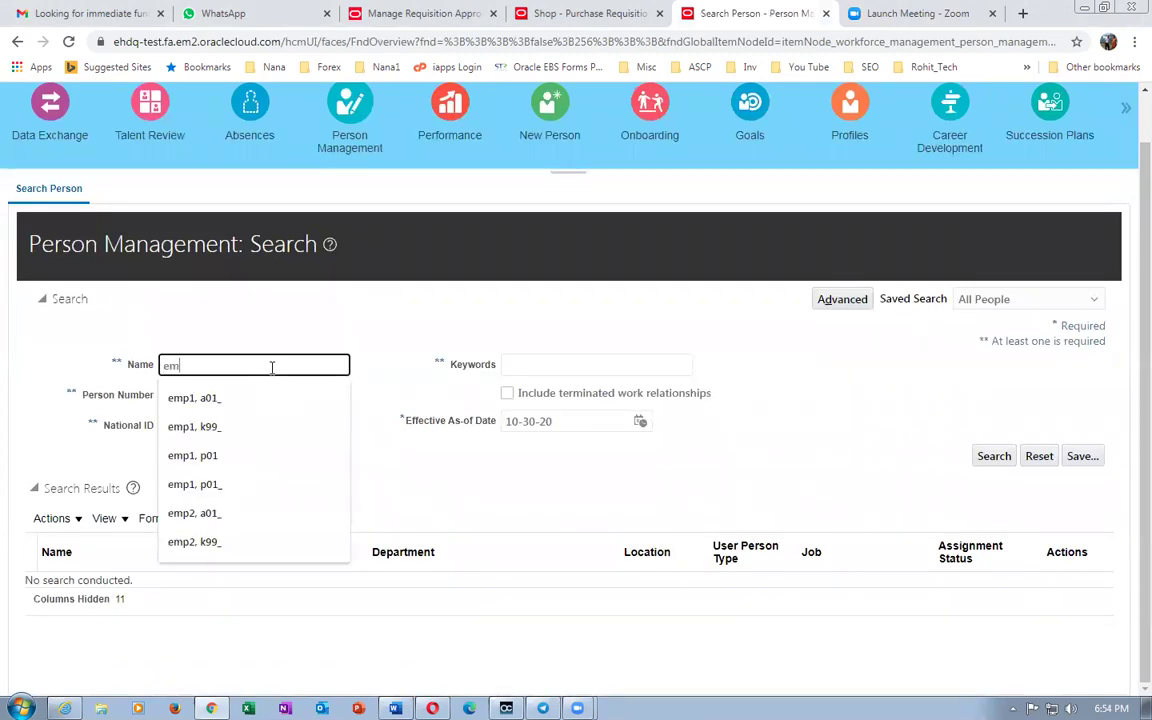
pyautogui.write('p1, p01')
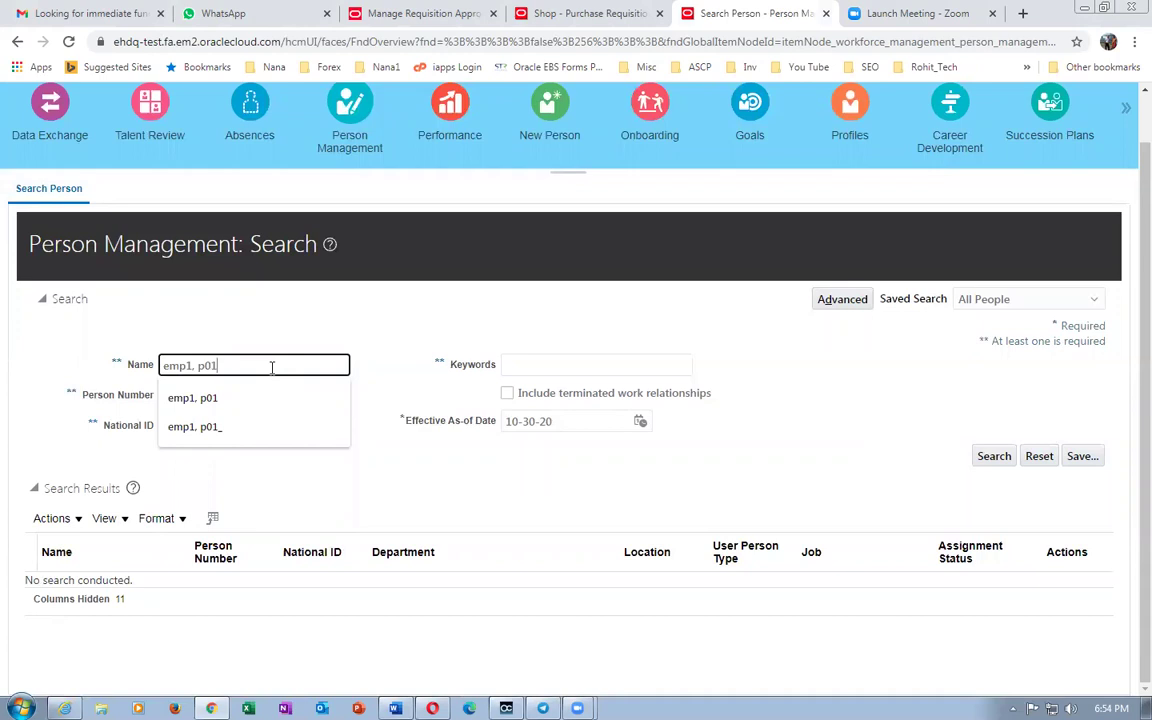
pyautogui.write('_')
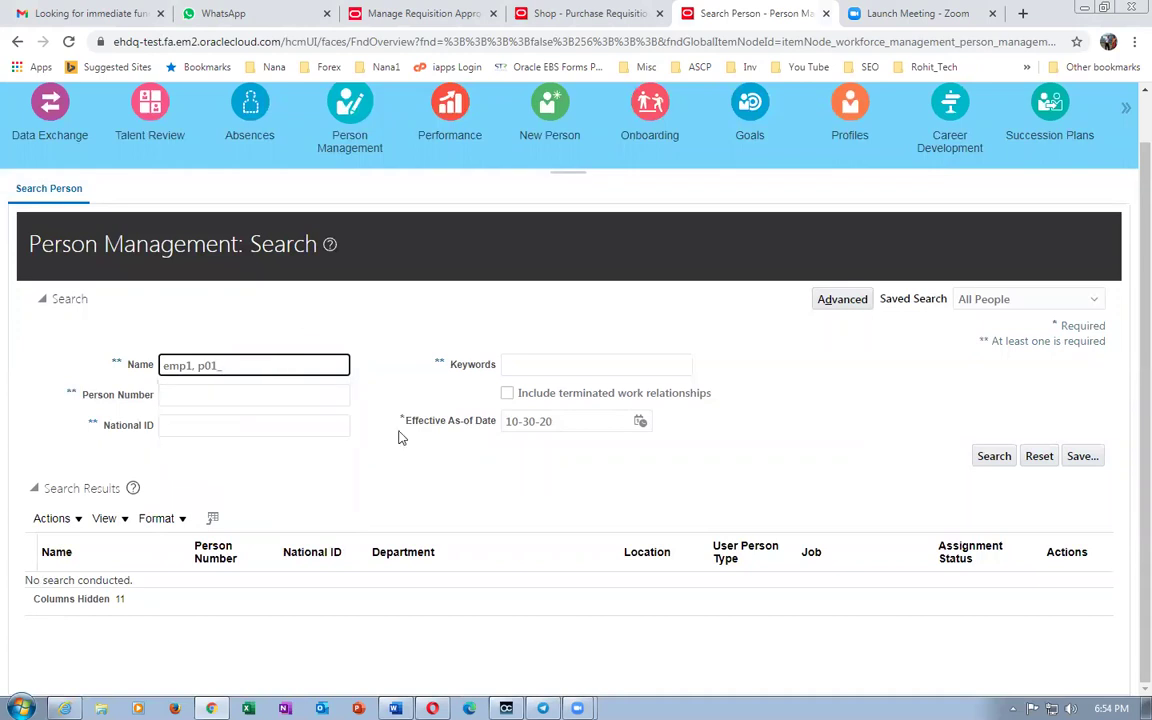
pyautogui.click(995, 457)
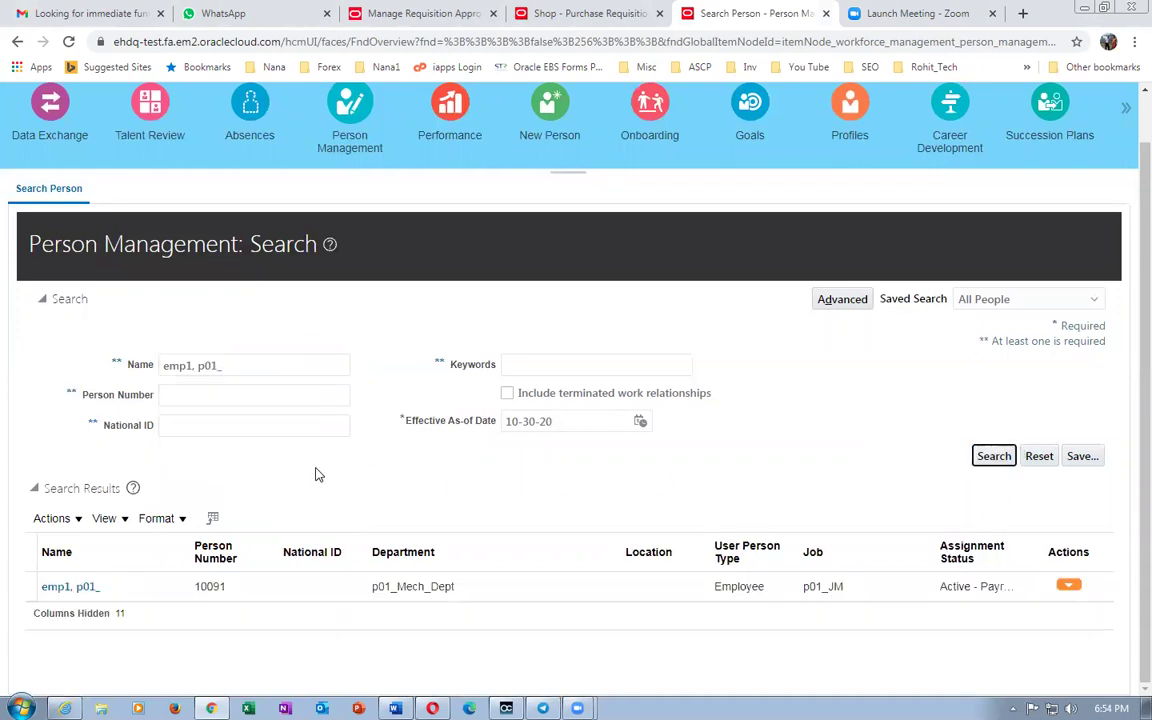
pyautogui.click(67, 587)
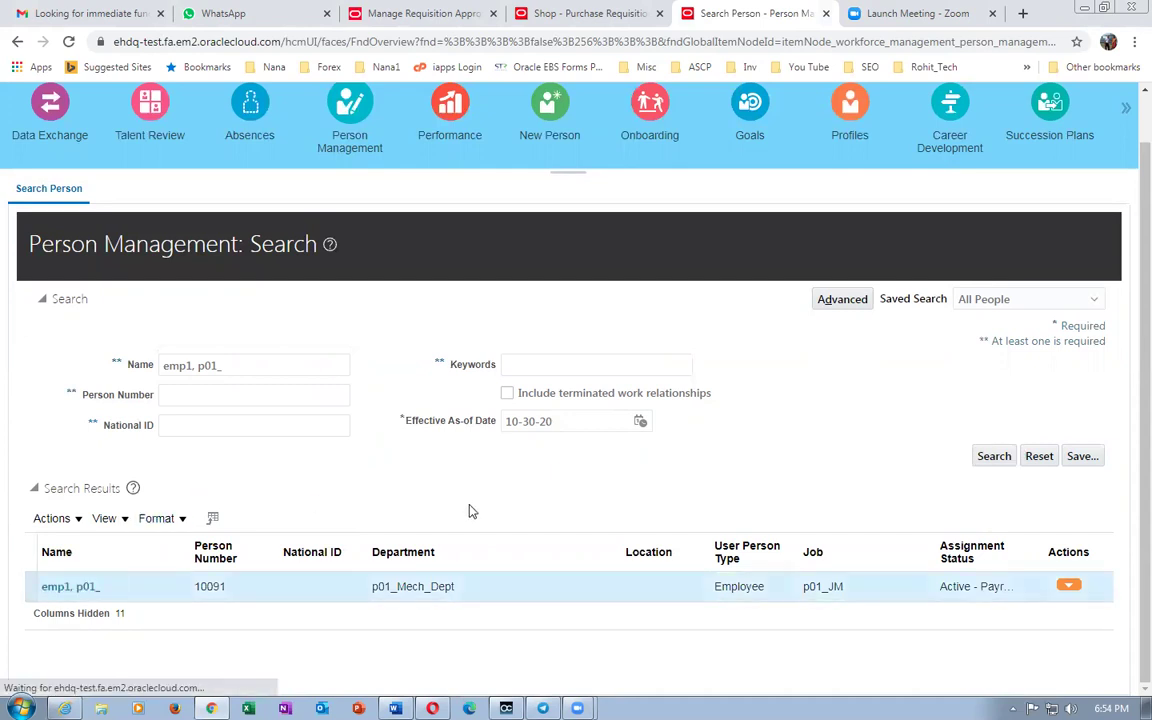
# Scroll emp1's employment details and check the p01_ position.
pyautogui.scroll(-2, 425, 454)
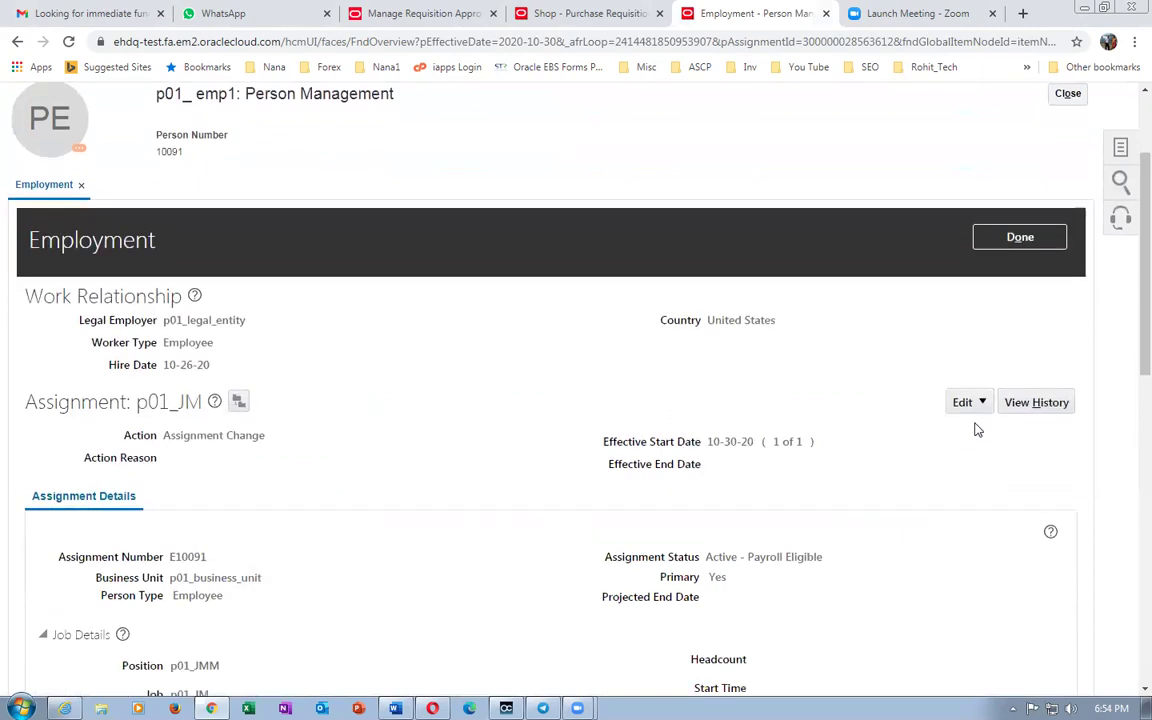
pyautogui.scroll(-3, 337, 440)
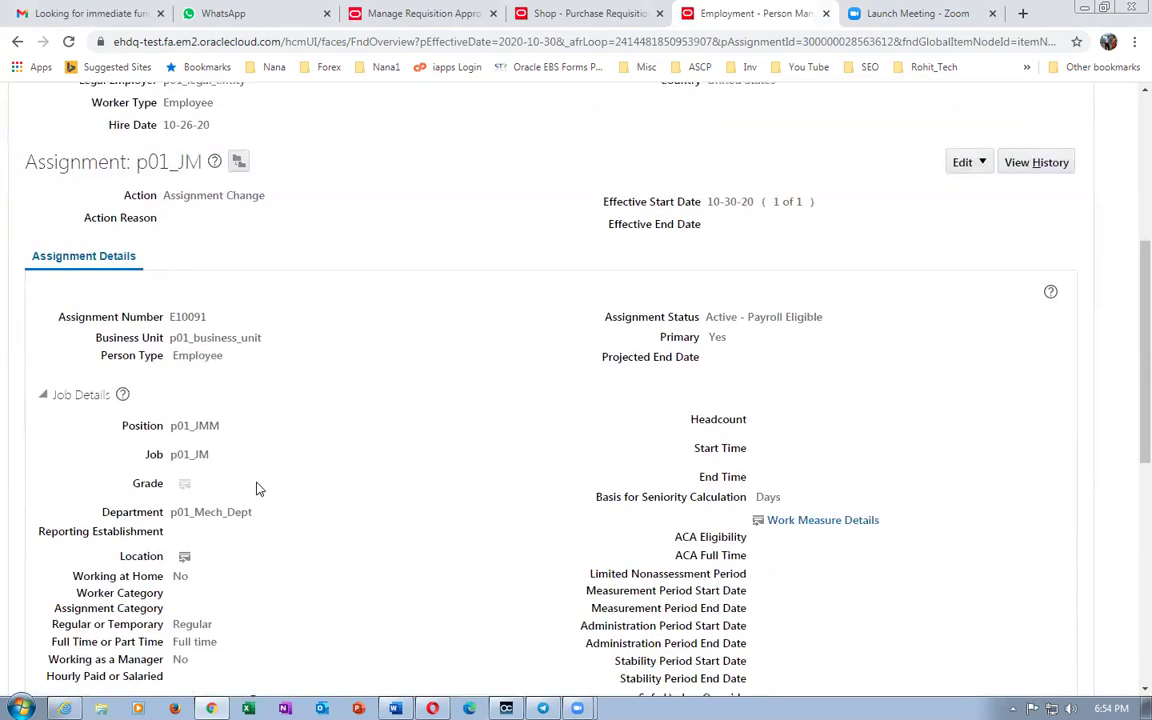
pyautogui.moveTo(170, 426); pyautogui.dragTo(202, 426)
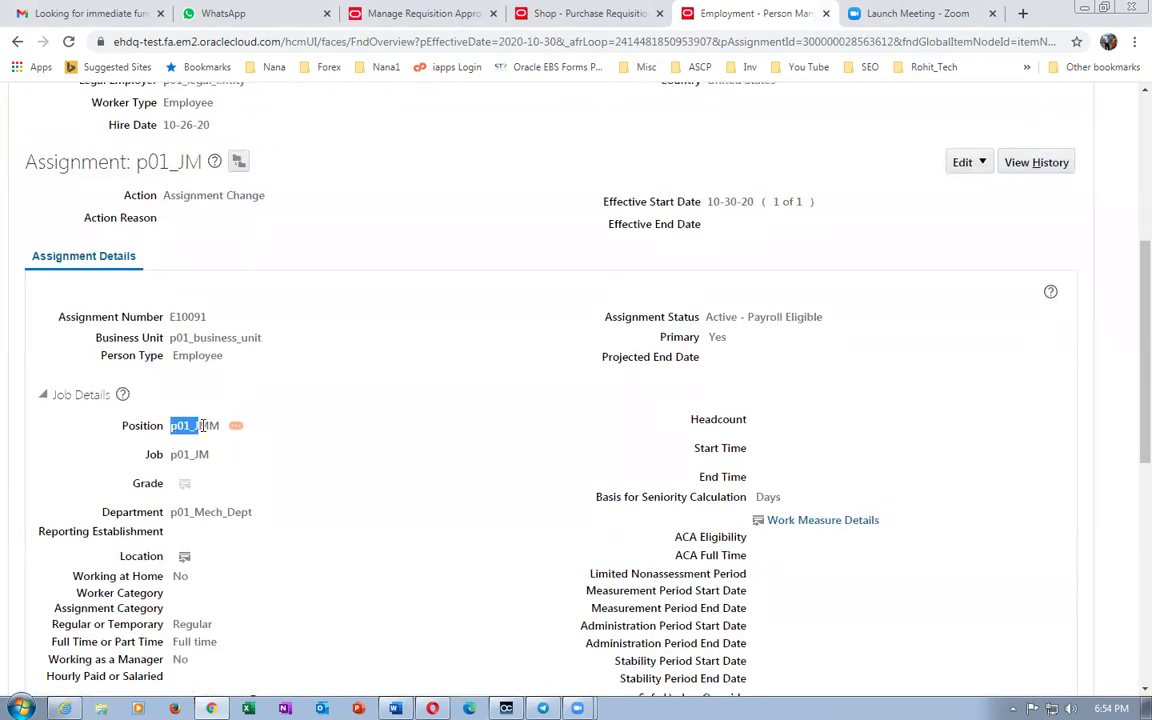
pyautogui.click(370, 469)
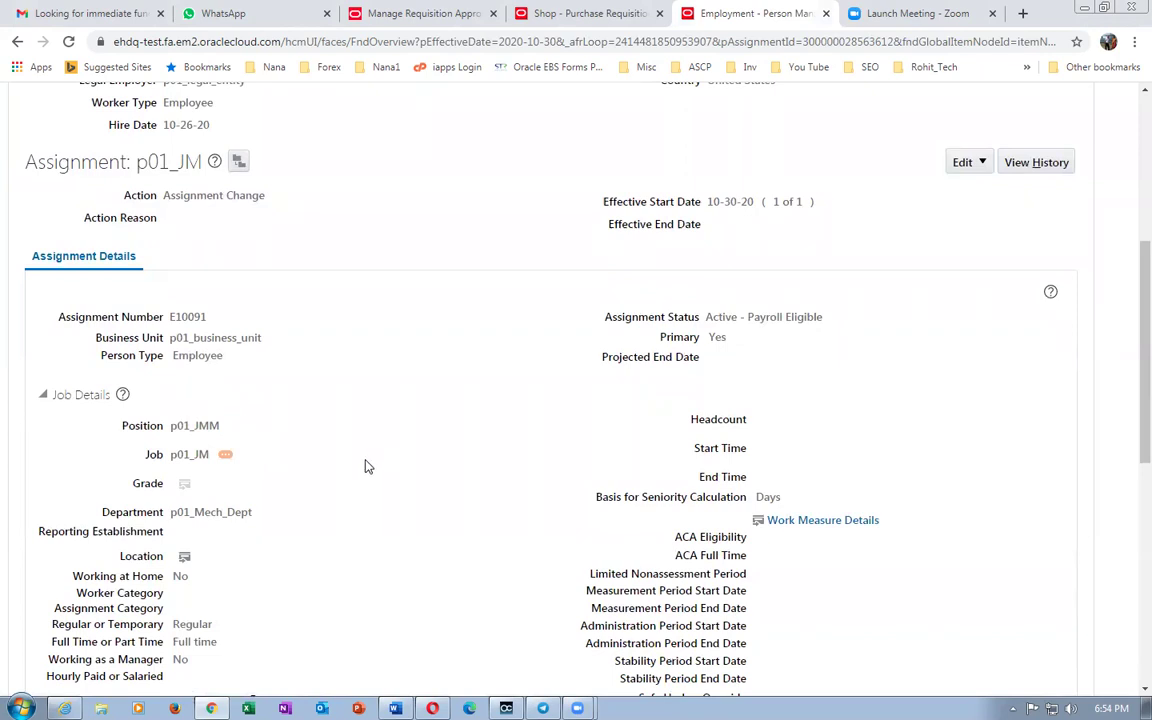
# Review the Line manager emp2 and the manager and probation details.
pyautogui.scroll(-4, 352, 468)
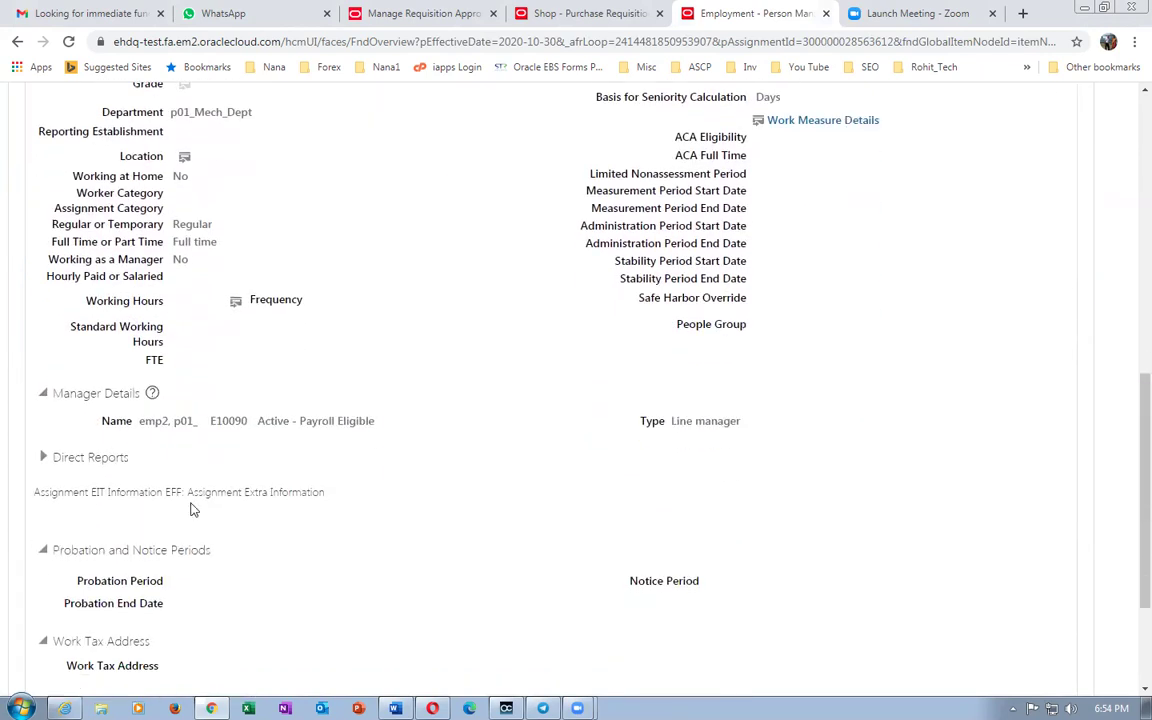
pyautogui.moveTo(673, 421); pyautogui.dragTo(707, 424)
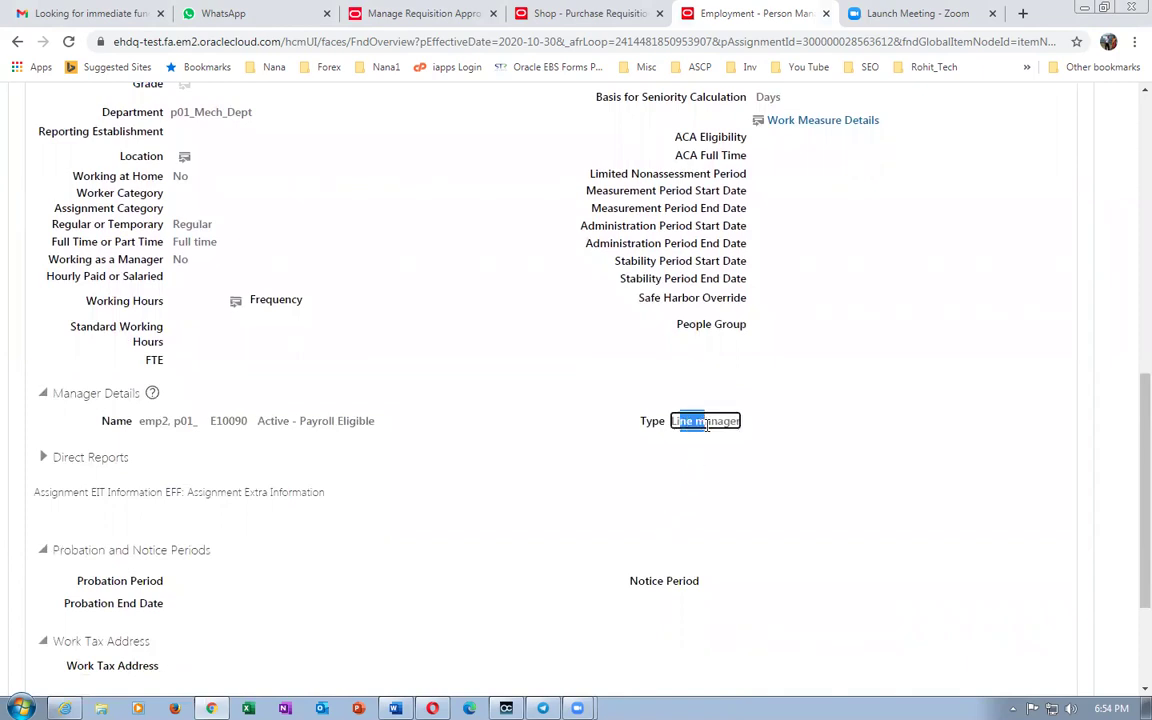
pyautogui.moveTo(140, 421); pyautogui.dragTo(183, 432)
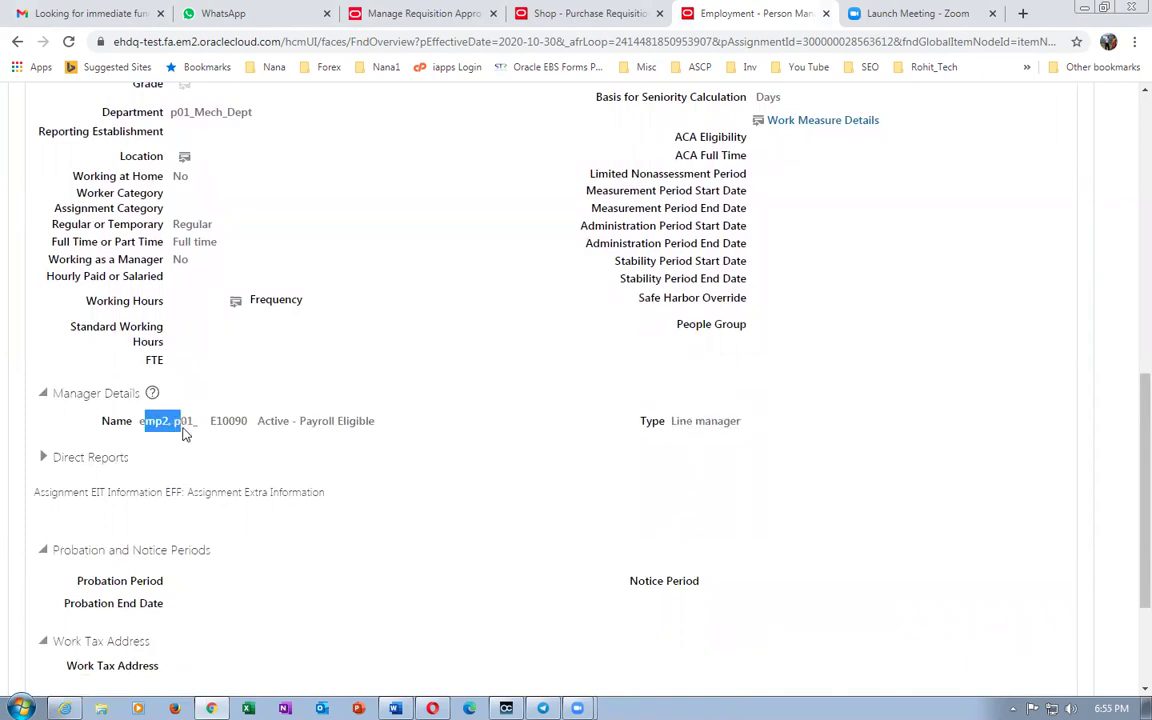
pyautogui.click(218, 467)
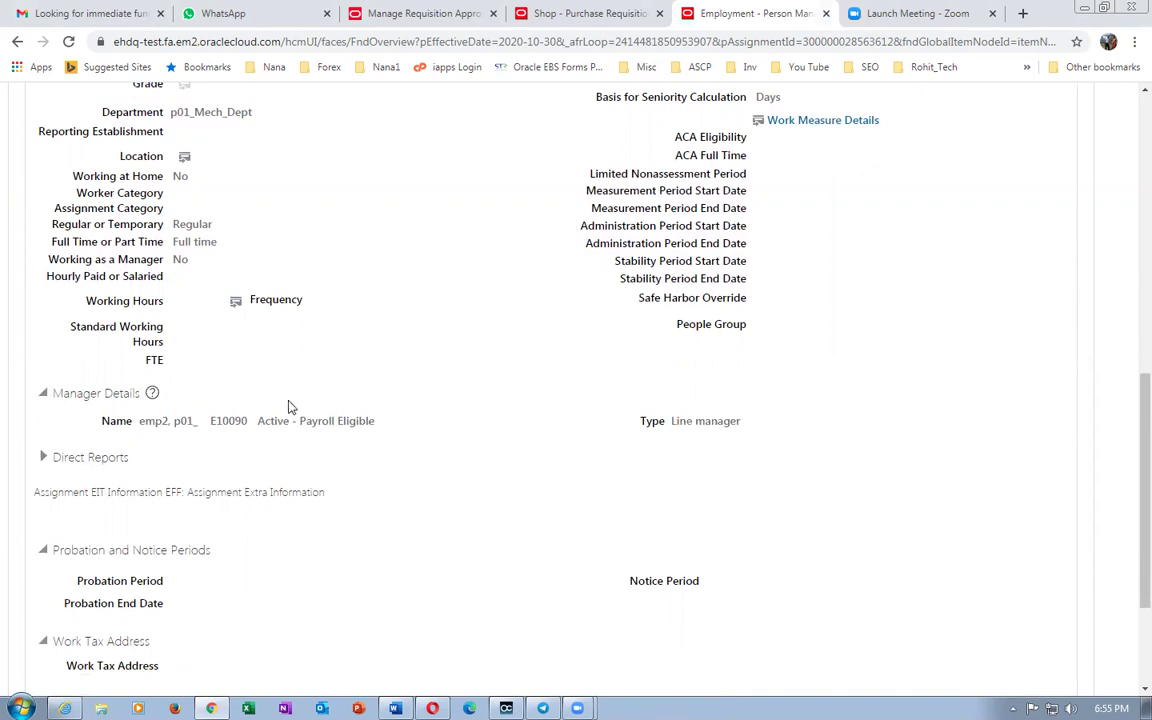
pyautogui.scroll(-3, 290, 408)
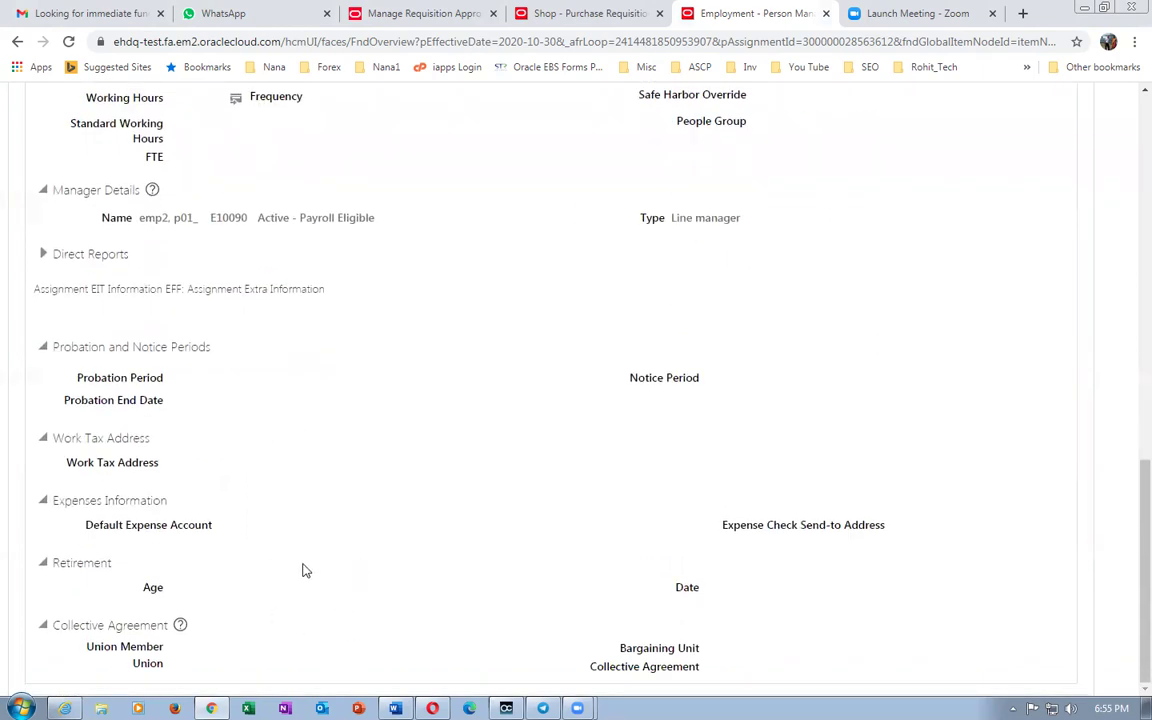
pyautogui.moveTo(95, 528); pyautogui.dragTo(278, 467)
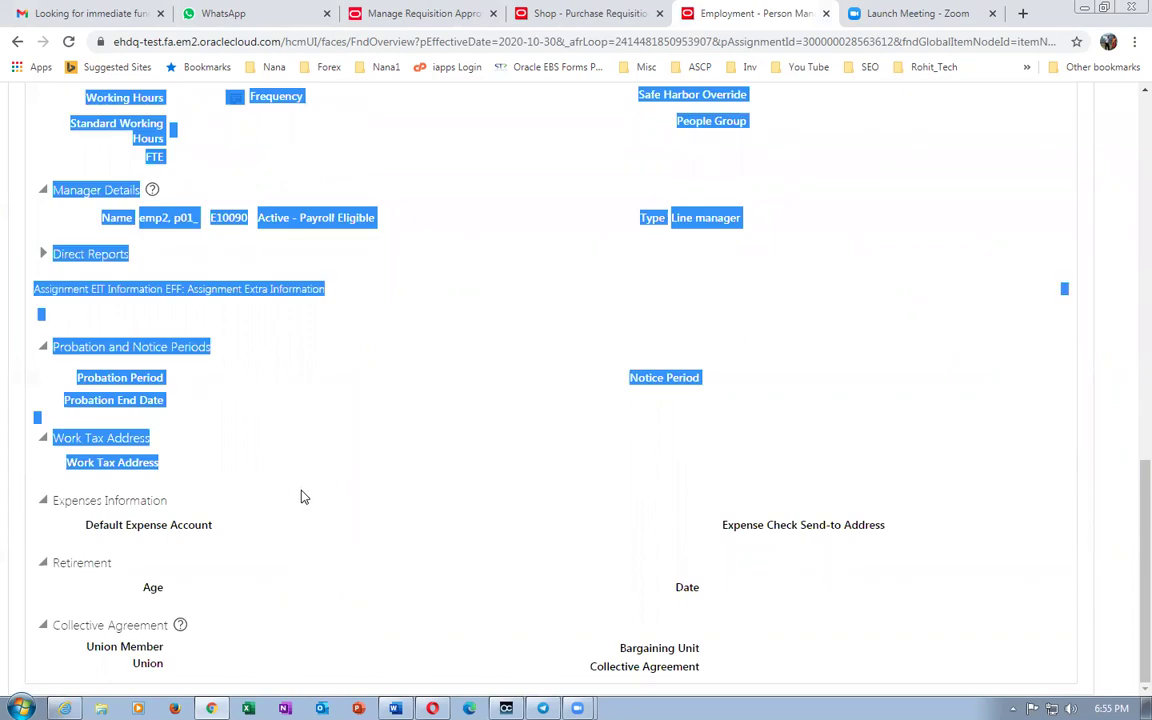
pyautogui.click(301, 497)
pyautogui.scroll(8, 327, 520)
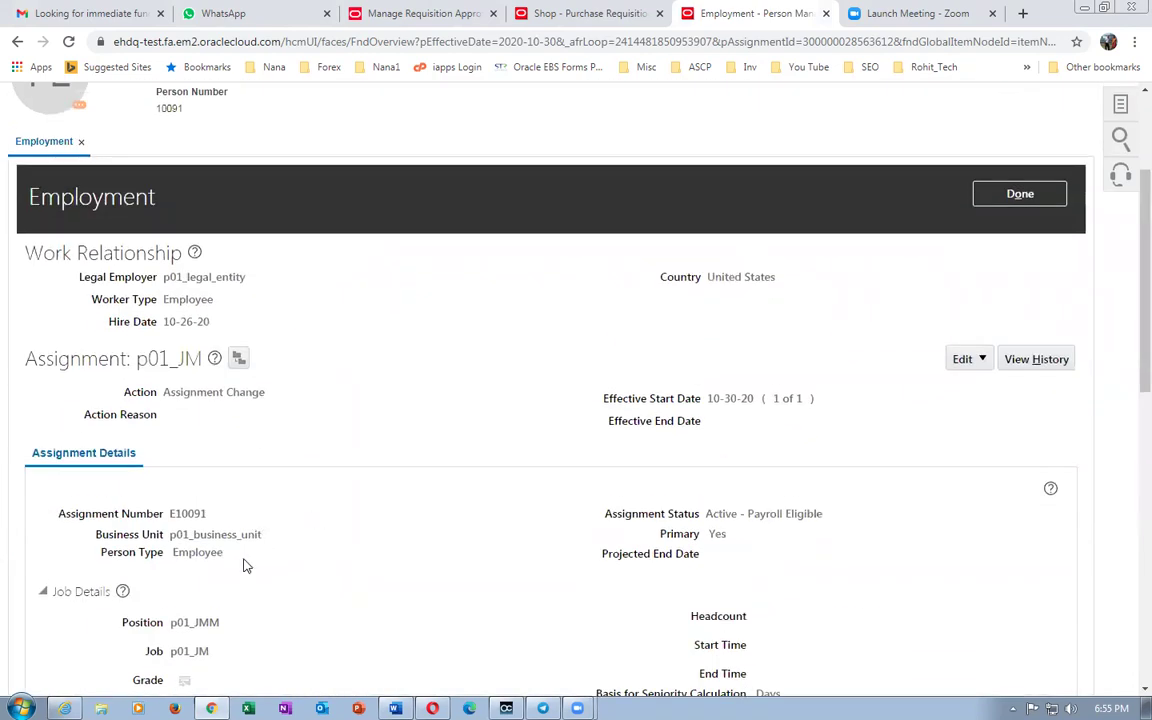
pyautogui.scroll(-7, 283, 609)
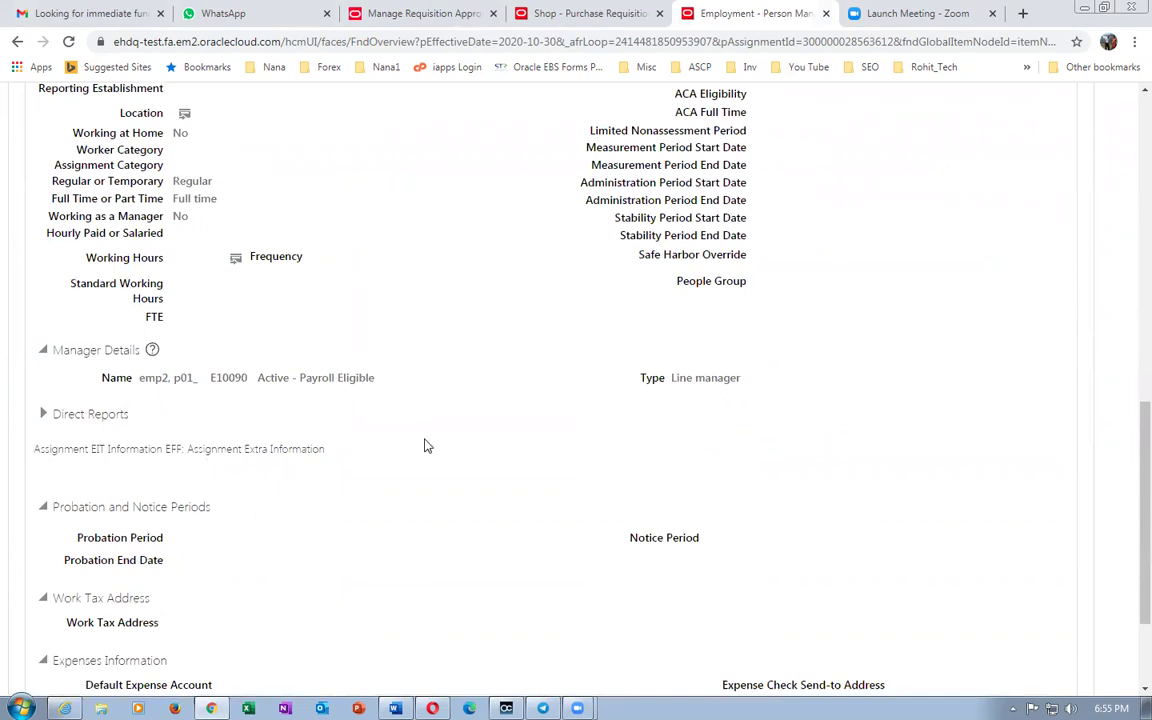
pyautogui.scroll(8, 424, 450)
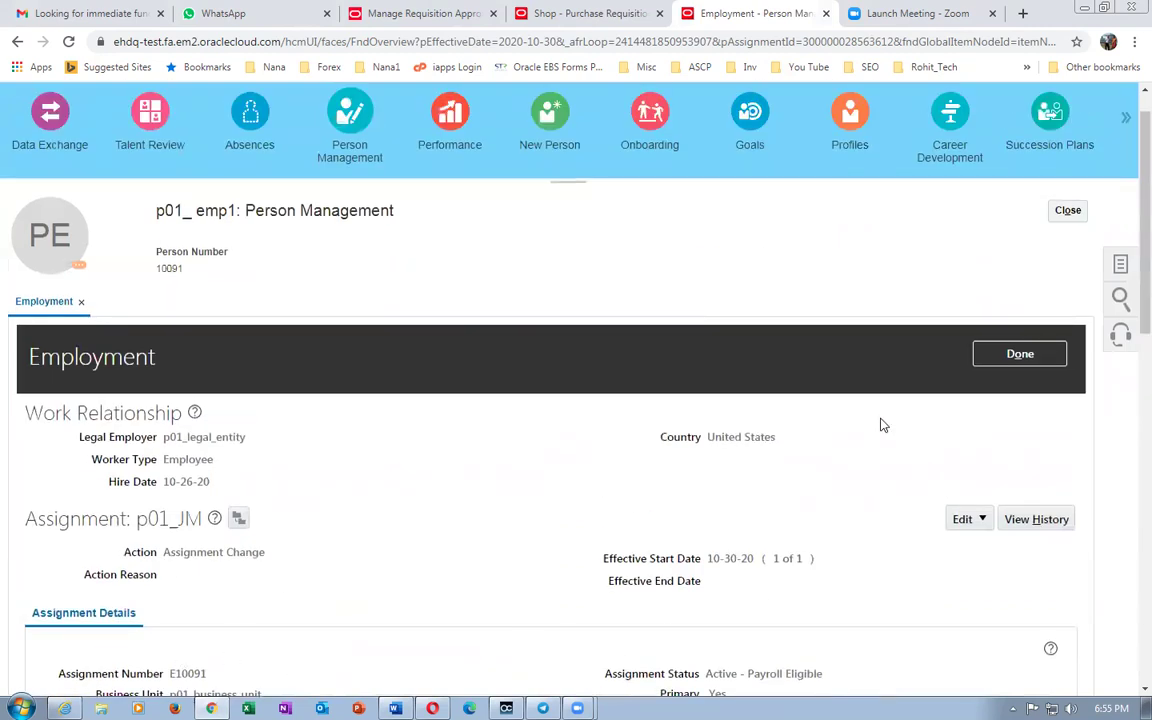
# Close emp1's record, search for 'emp2, p01_' and open that employee's record.
pyautogui.click(1038, 356)
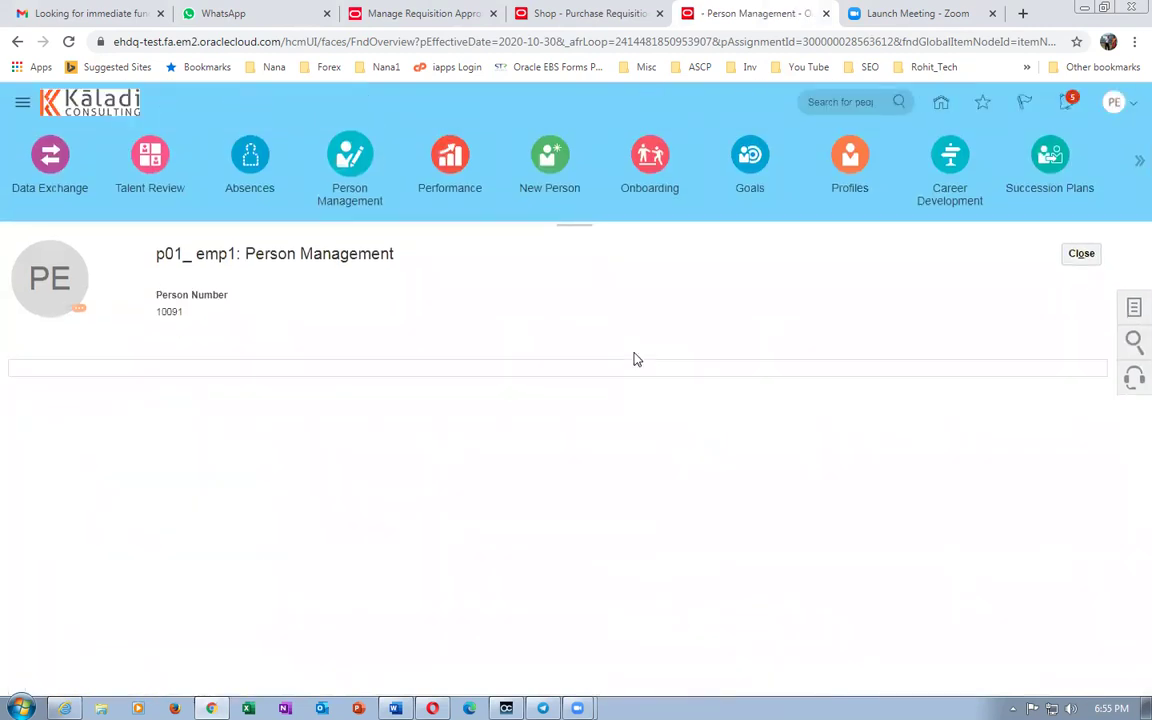
pyautogui.click(1082, 254)
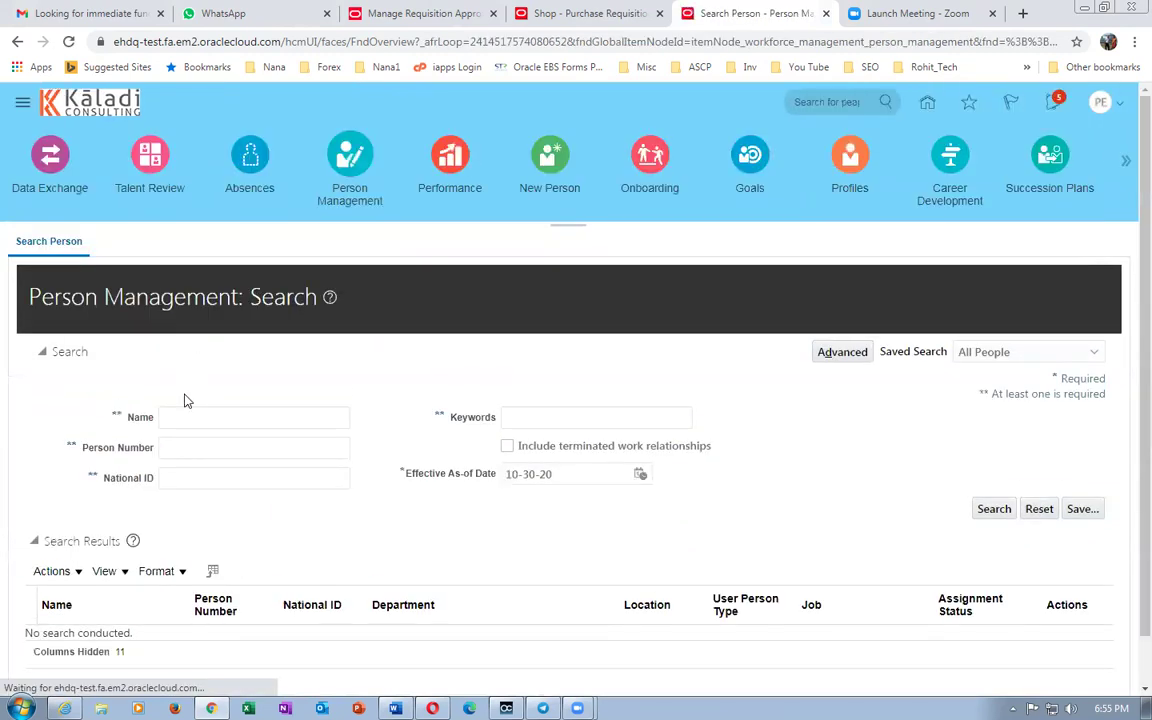
pyautogui.click(186, 416)
pyautogui.write('em')
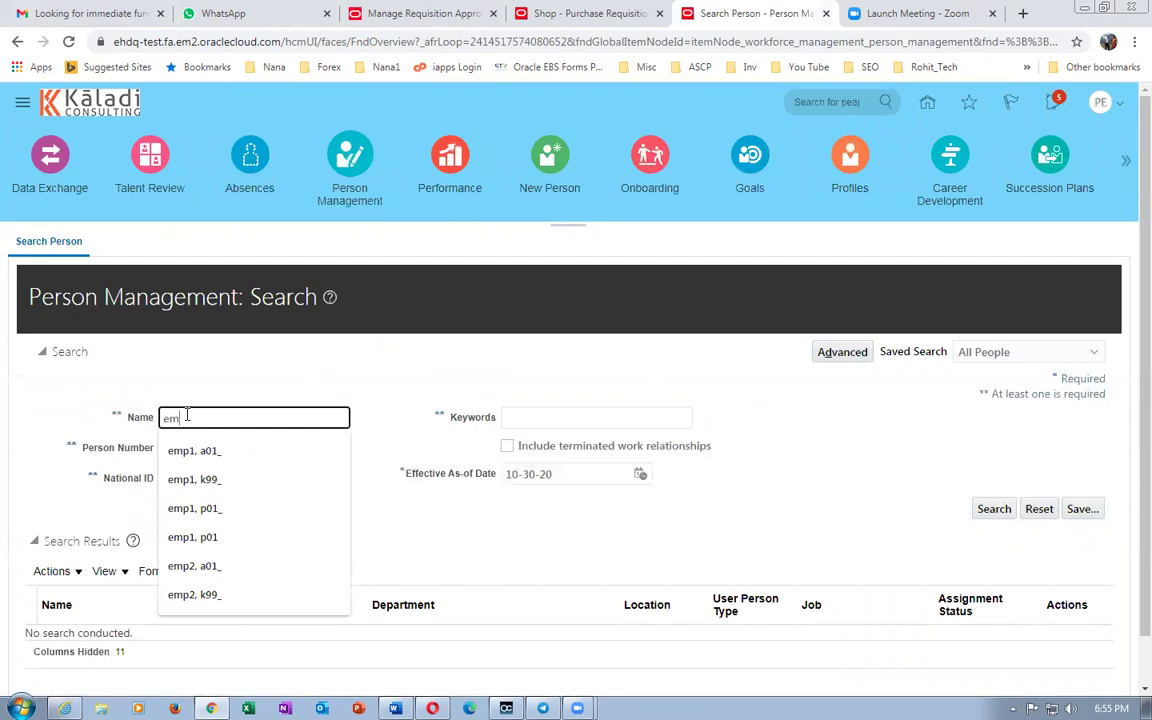
pyautogui.write('p2, a01')
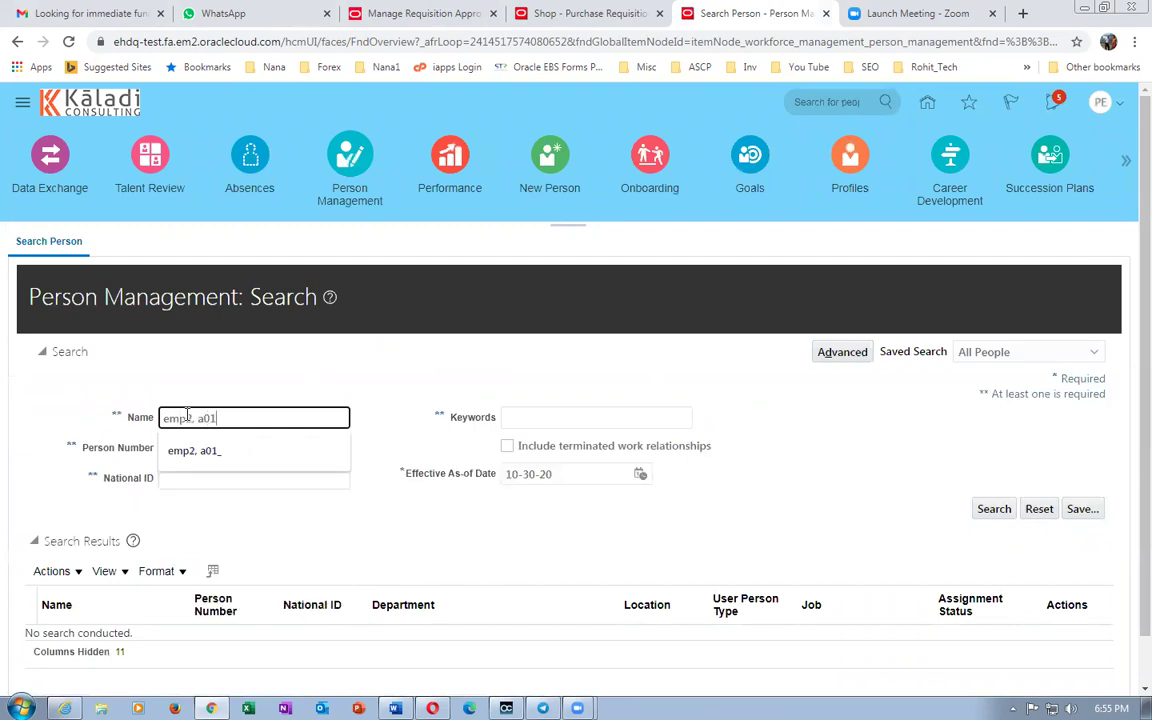
pyautogui.press('BackSpace')
pyautogui.press('BackSpace')
pyautogui.press('BackSpace')
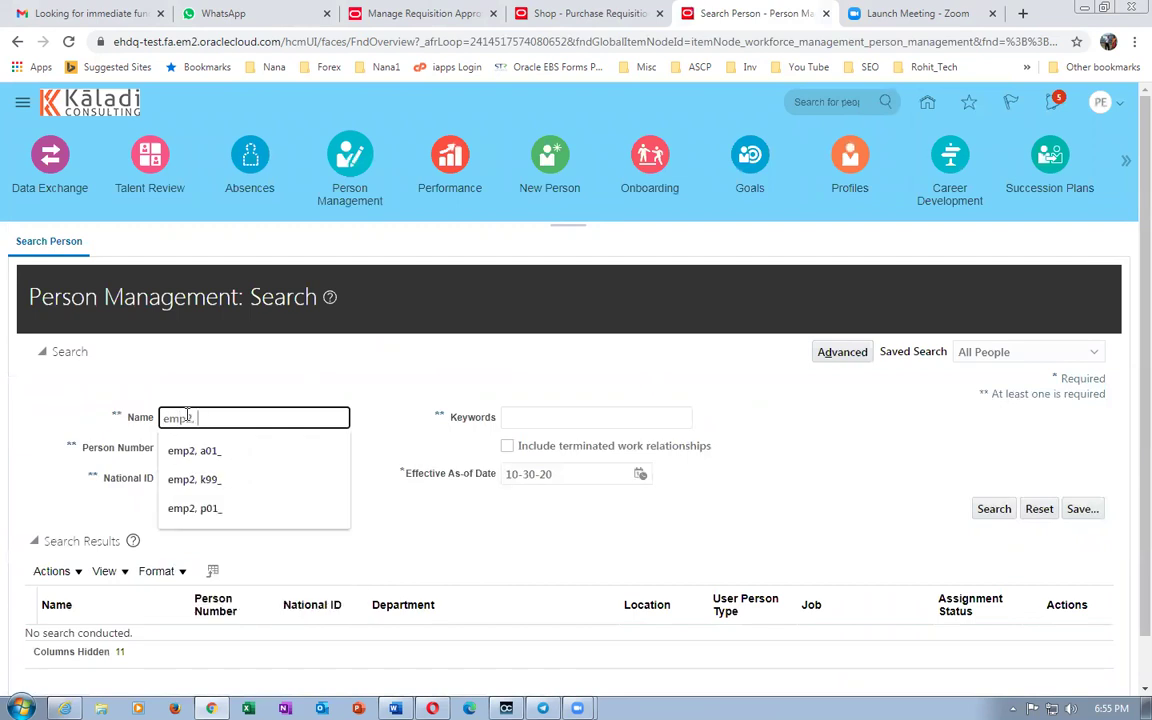
pyautogui.write(', p01_')
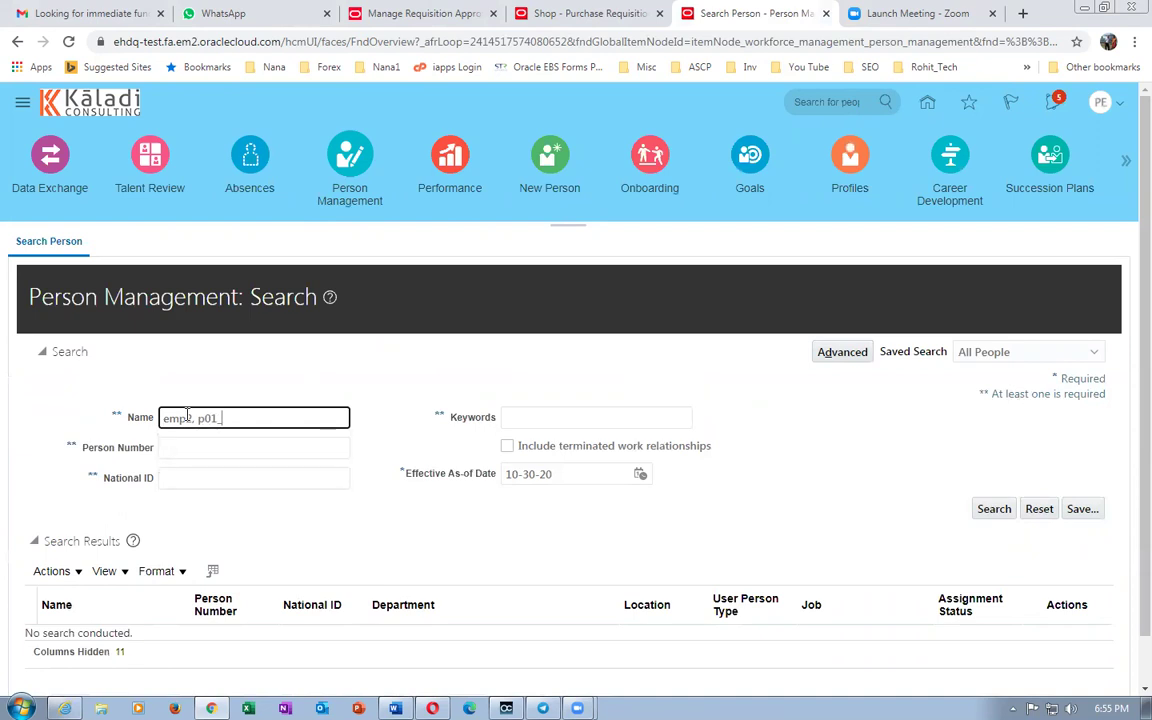
pyautogui.click(992, 509)
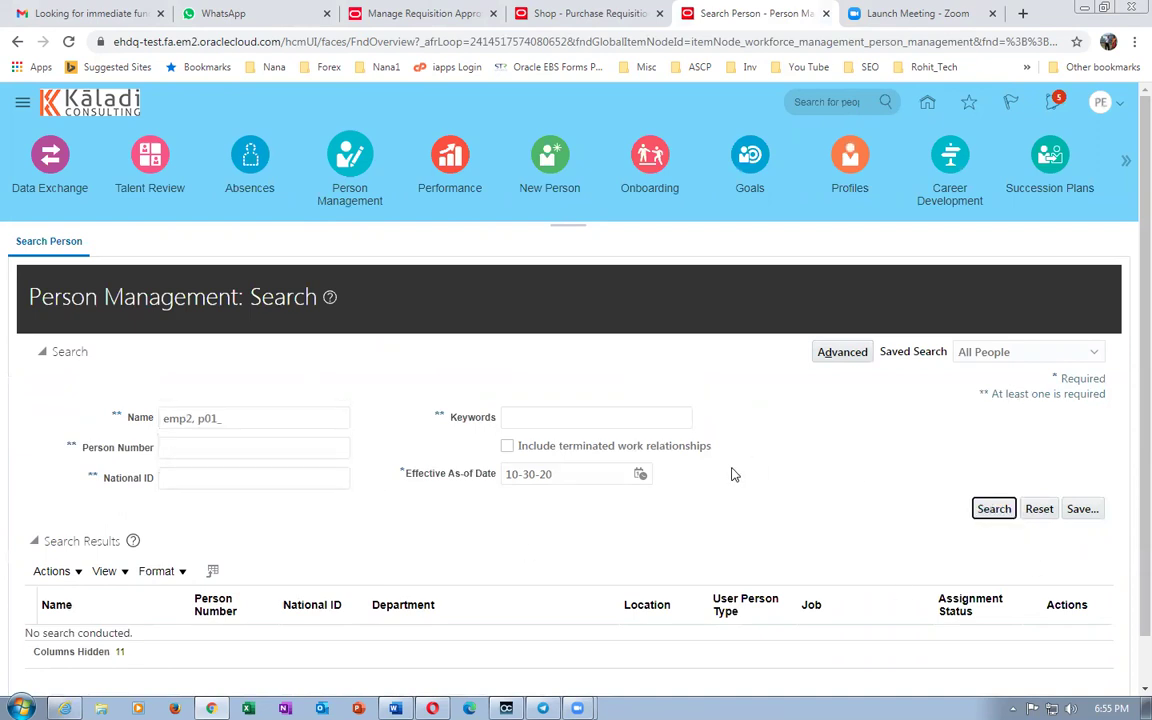
pyautogui.click(60, 639)
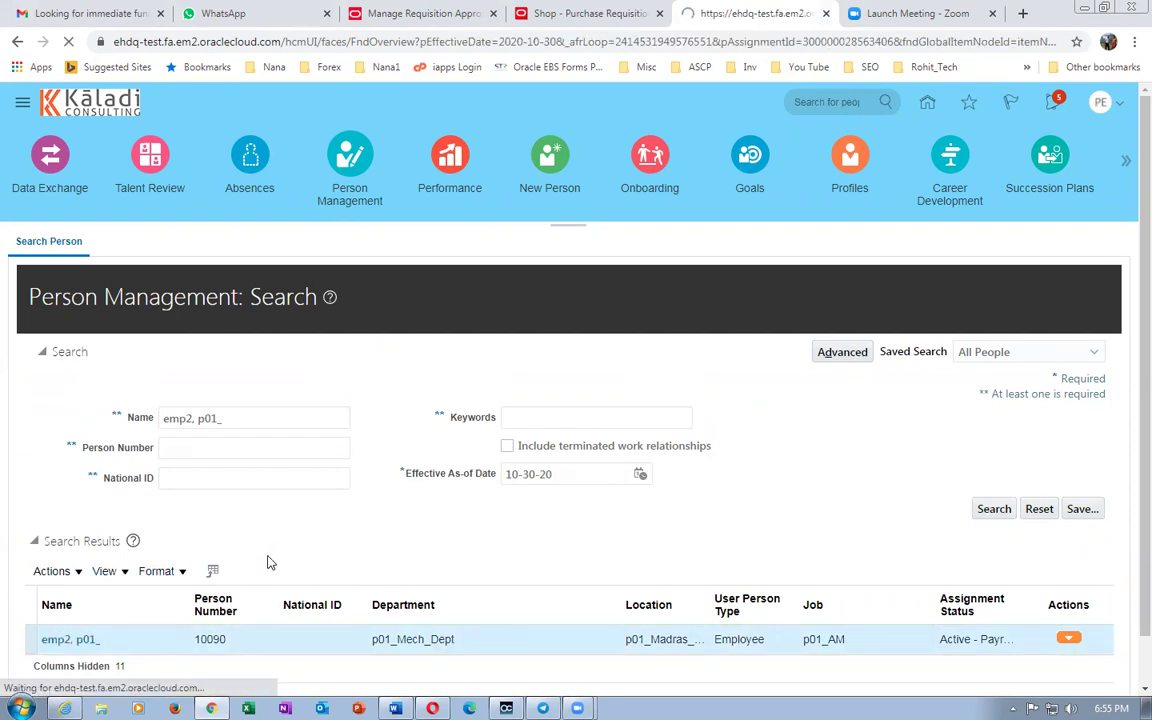
# Confirm emp2's job p01_AM and line manager emp3, p01_, then close the record.
pyautogui.scroll(-3, 259, 543)
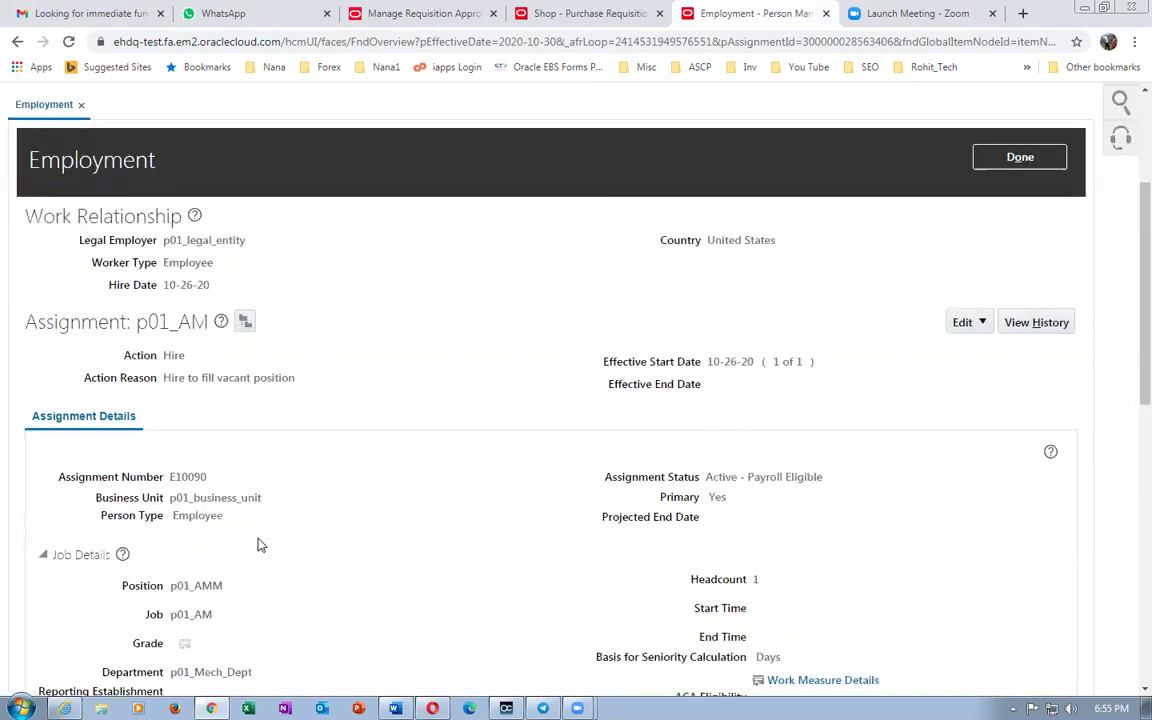
pyautogui.scroll(-10, 257, 544)
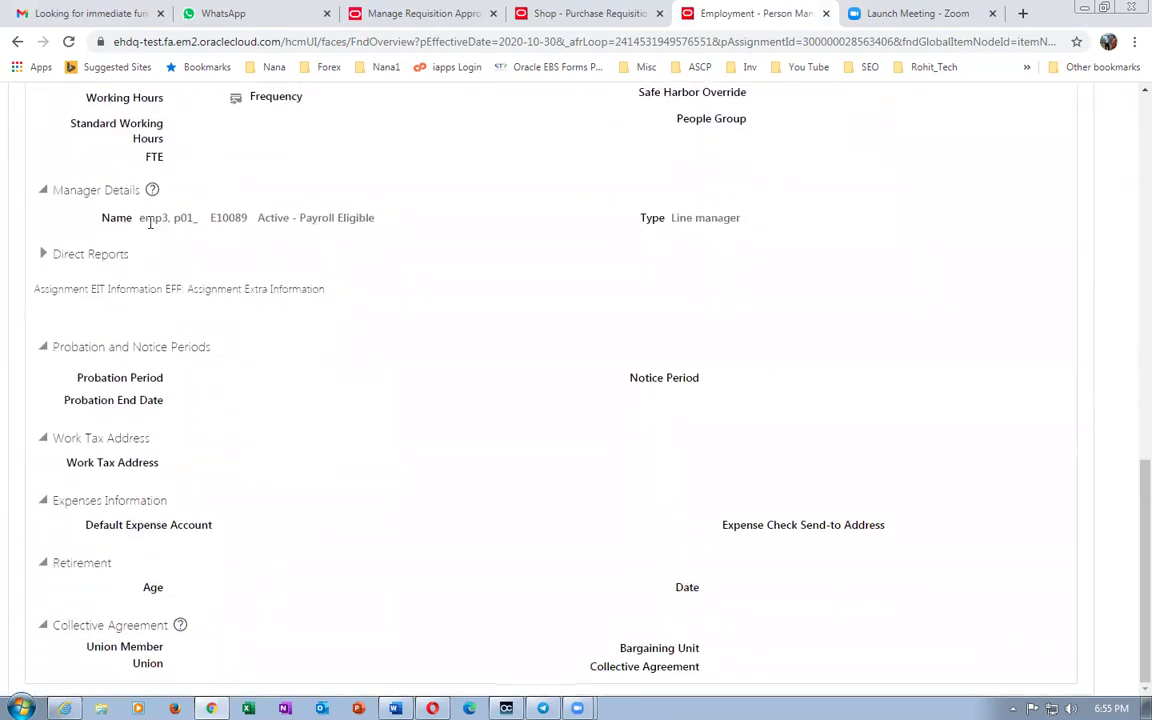
pyautogui.moveTo(214, 229); pyautogui.dragTo(240, 222)
pyautogui.click(293, 266)
pyautogui.scroll(3, 463, 368)
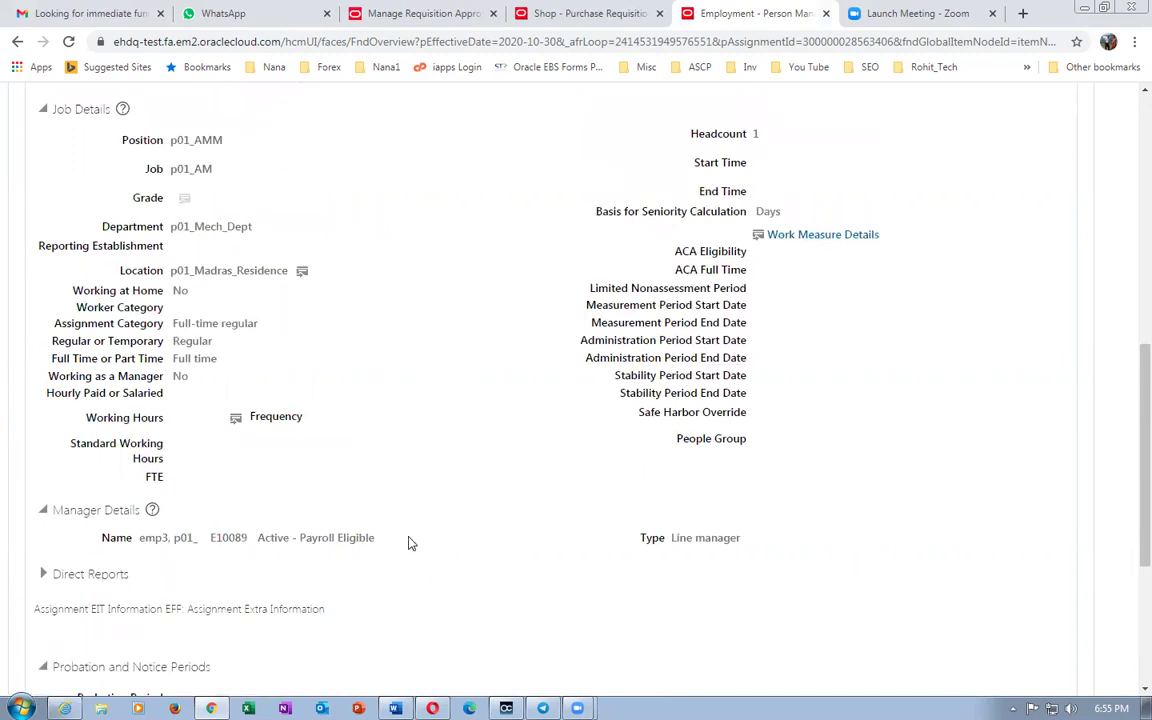
pyautogui.scroll(8, 408, 542)
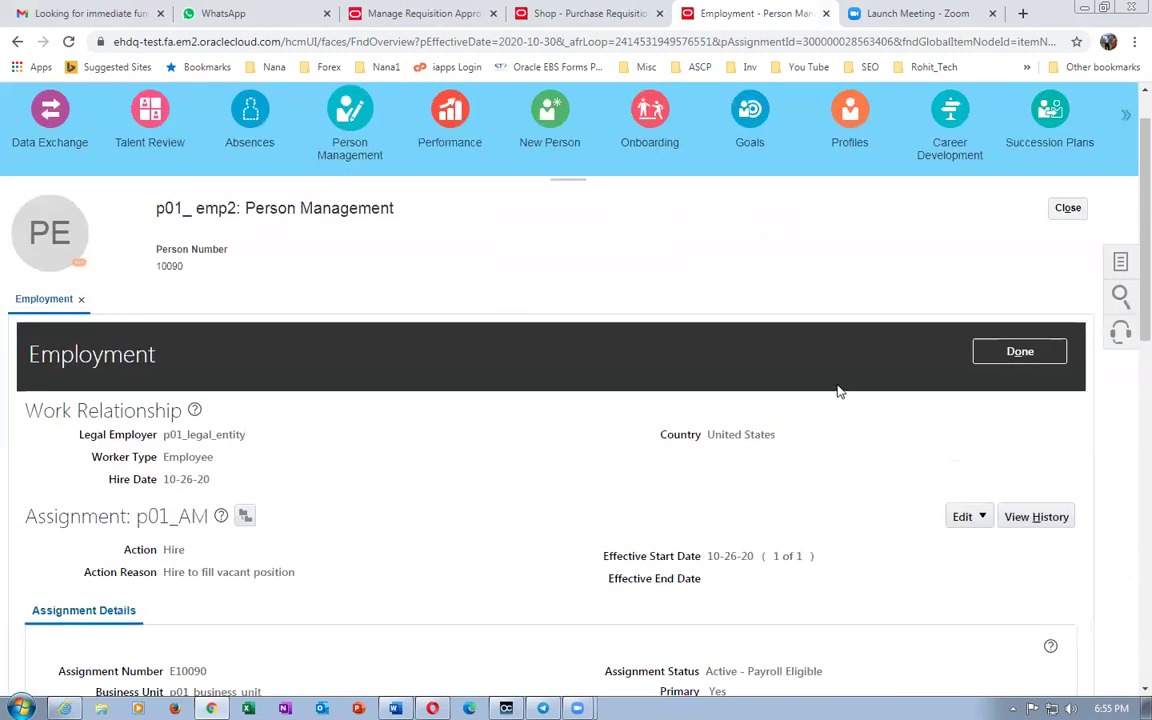
pyautogui.click(1000, 352)
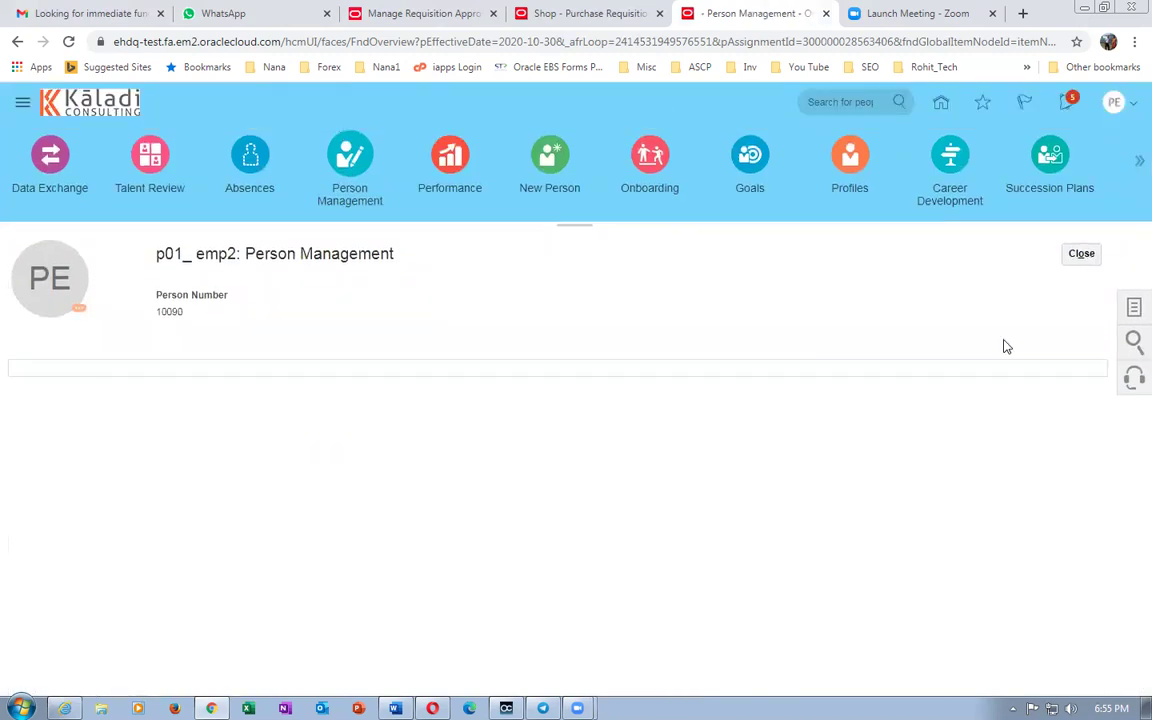
pyautogui.click(1080, 255)
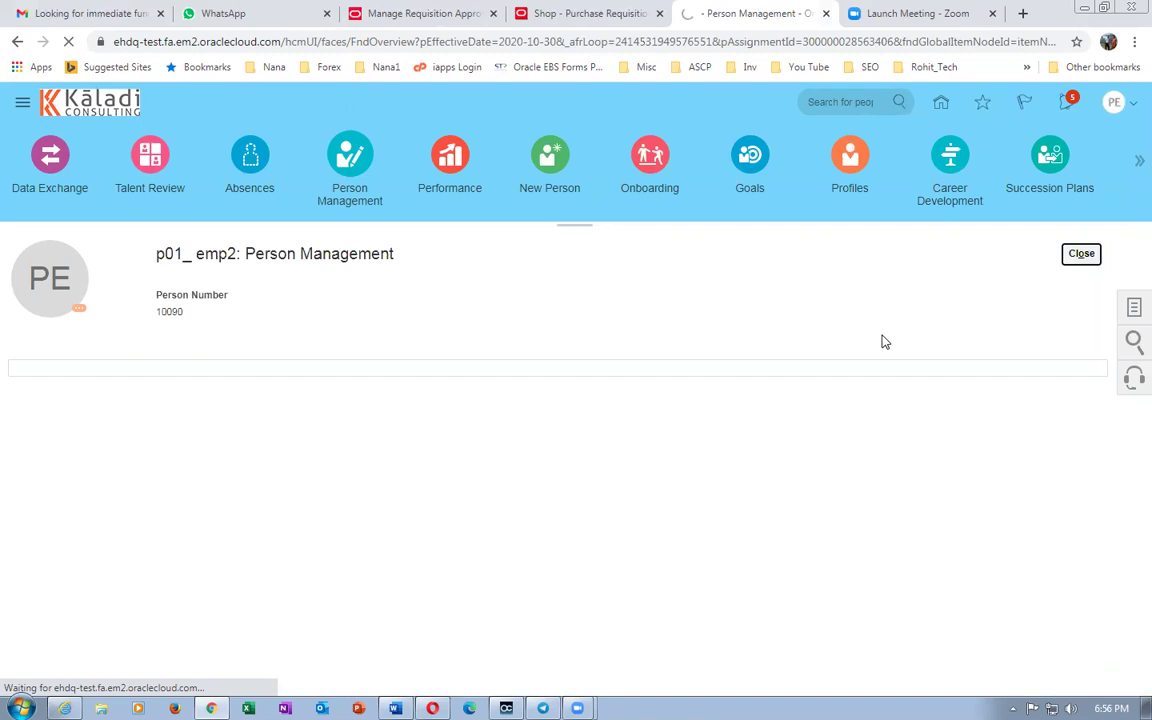
# Open Workforce Structures from the Oracle HCM home apps and scroll to the Jobs tasks.
pyautogui.click(929, 104)
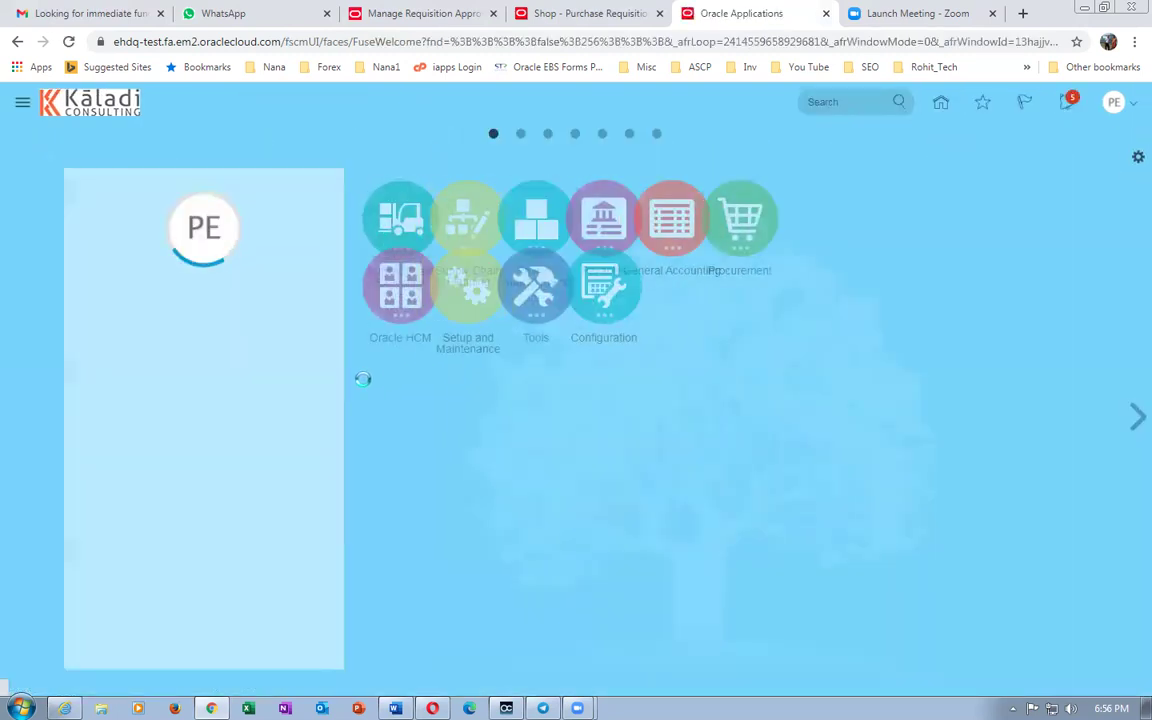
pyautogui.click(406, 345)
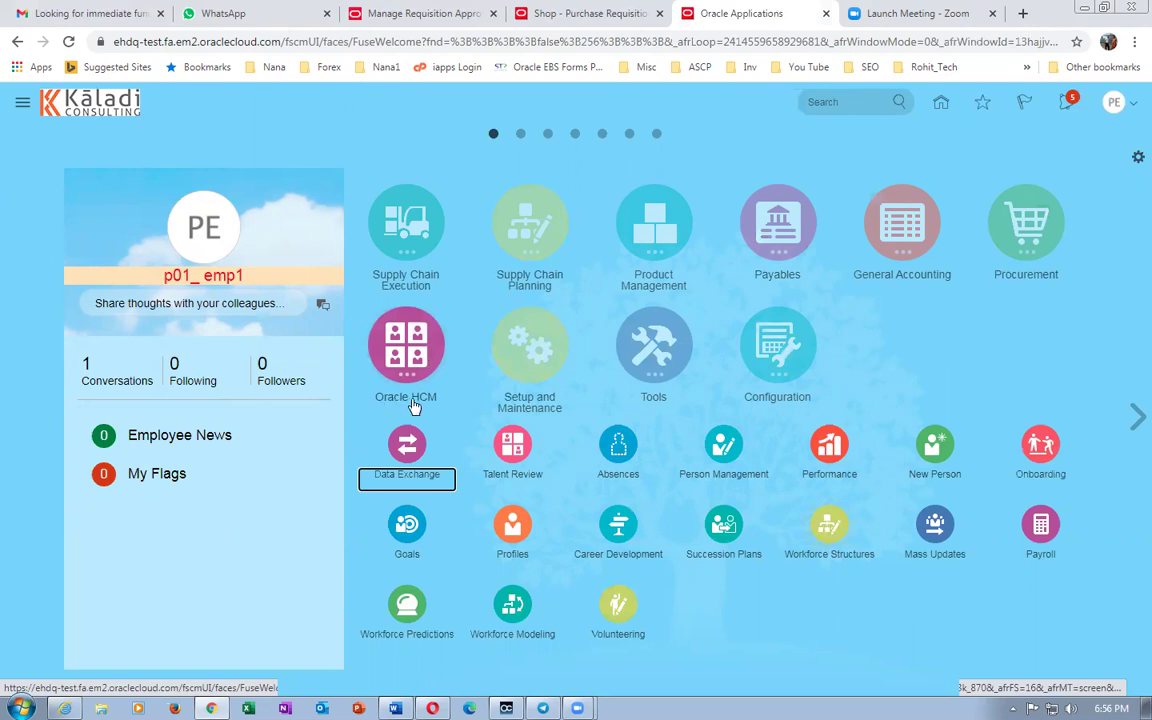
pyautogui.click(836, 530)
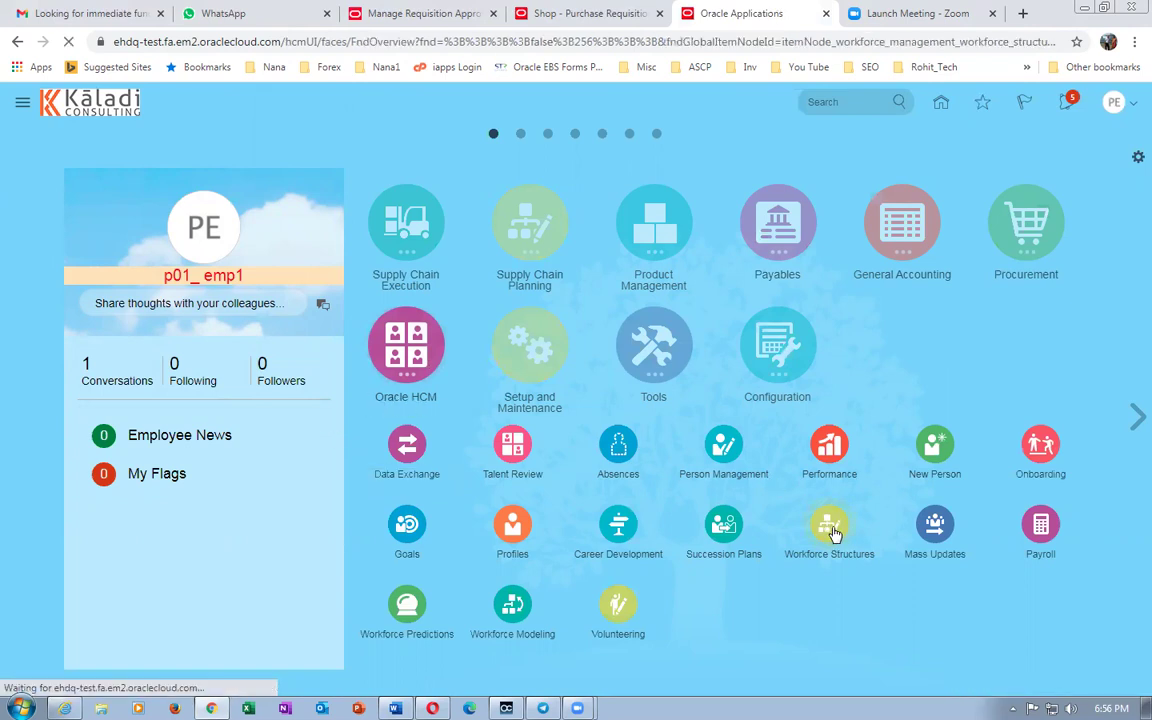
pyautogui.scroll(-3, 501, 470)
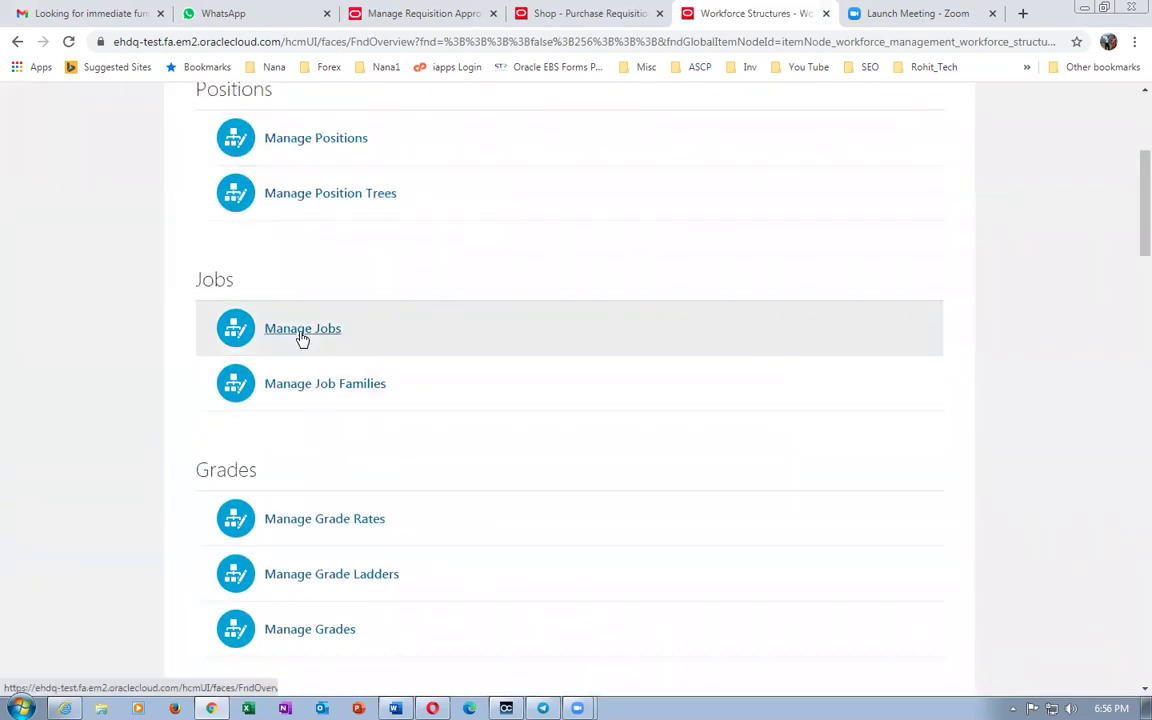
pyautogui.click(300, 330)
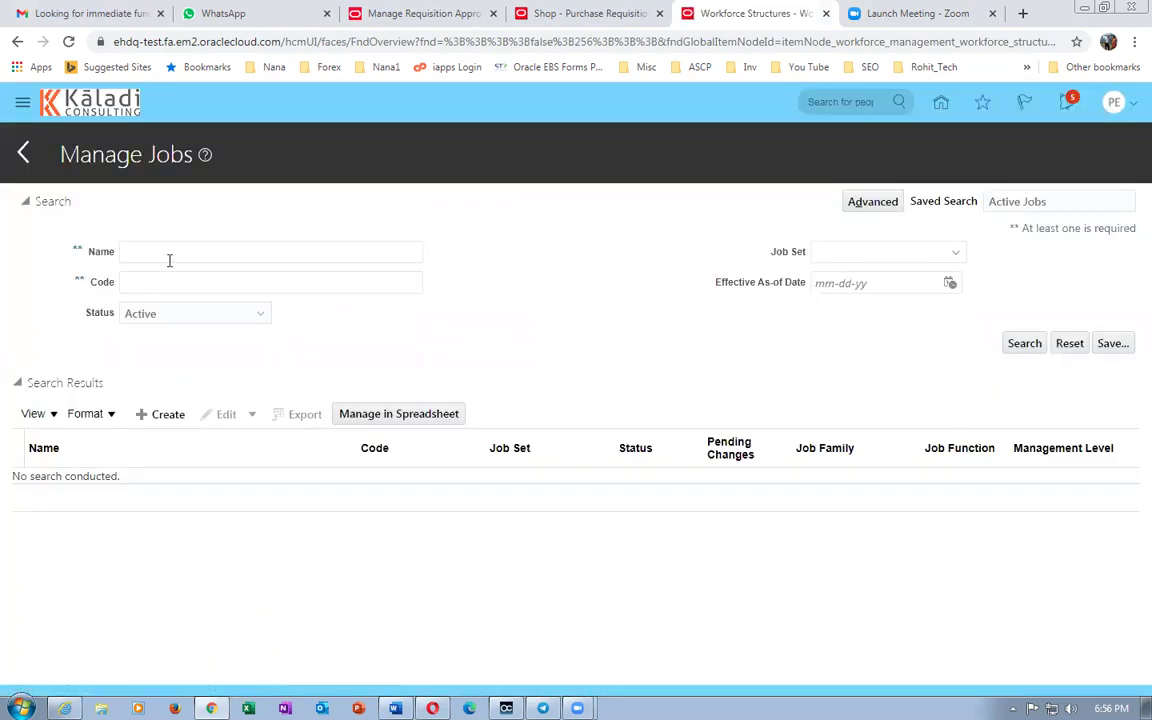
pyautogui.click(171, 252)
pyautogui.write('p01')
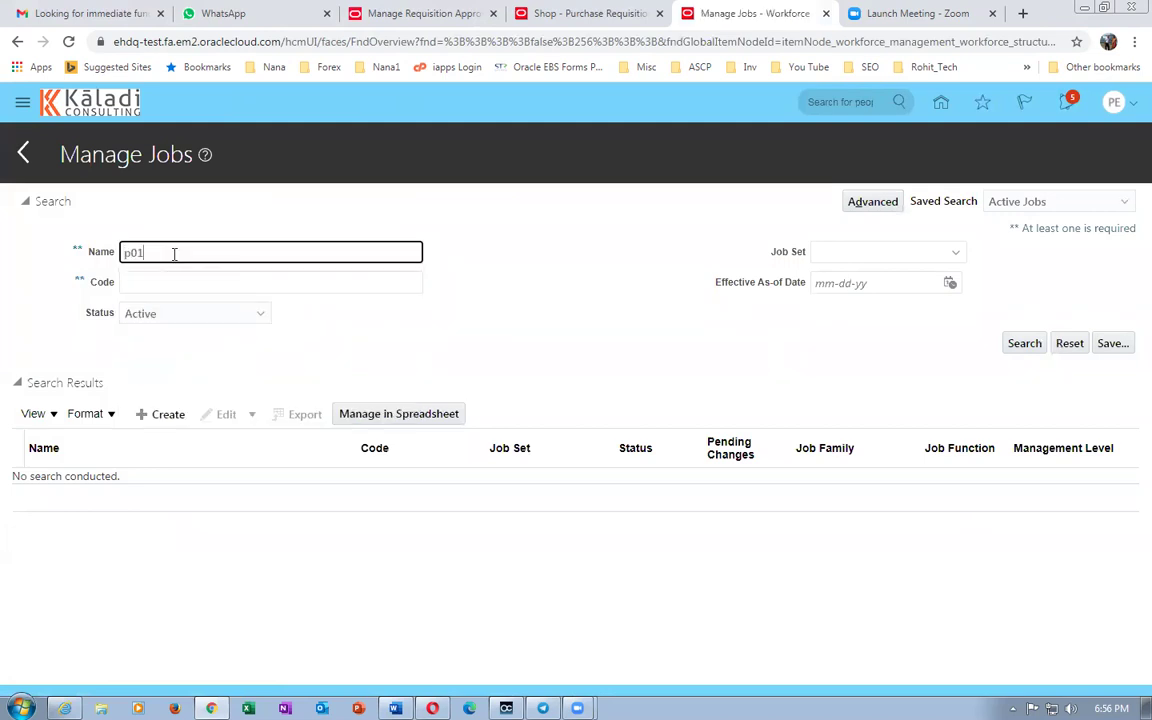
pyautogui.press('Return')
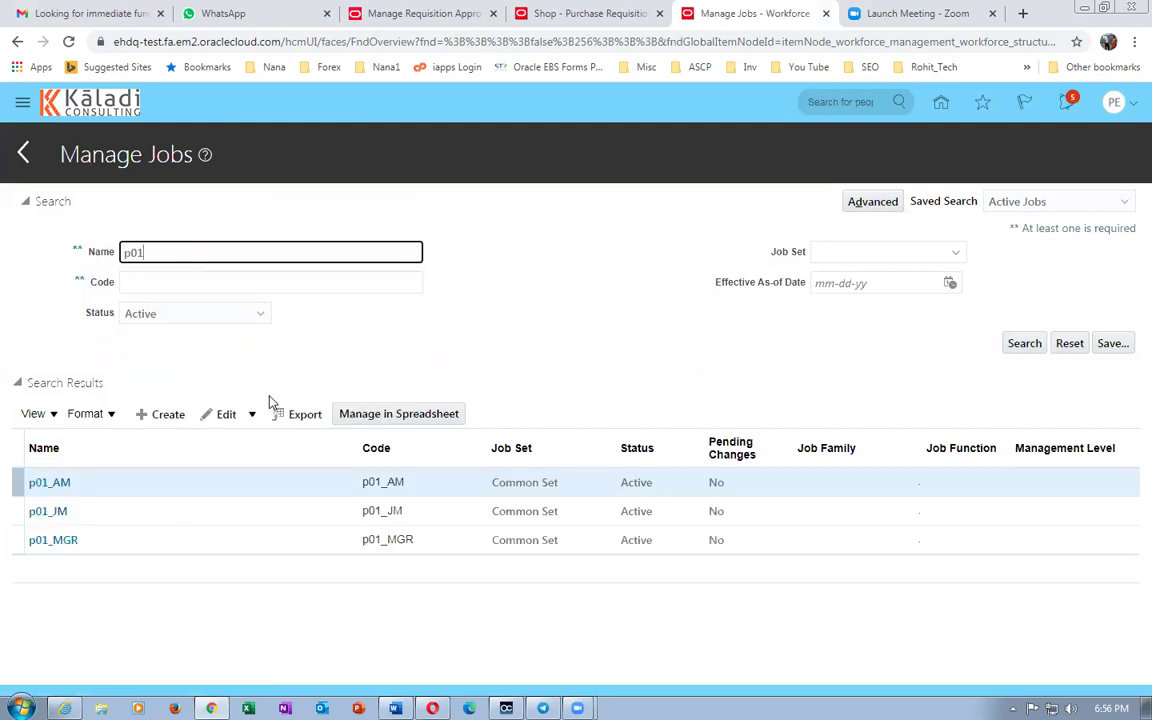
pyautogui.click(40, 512)
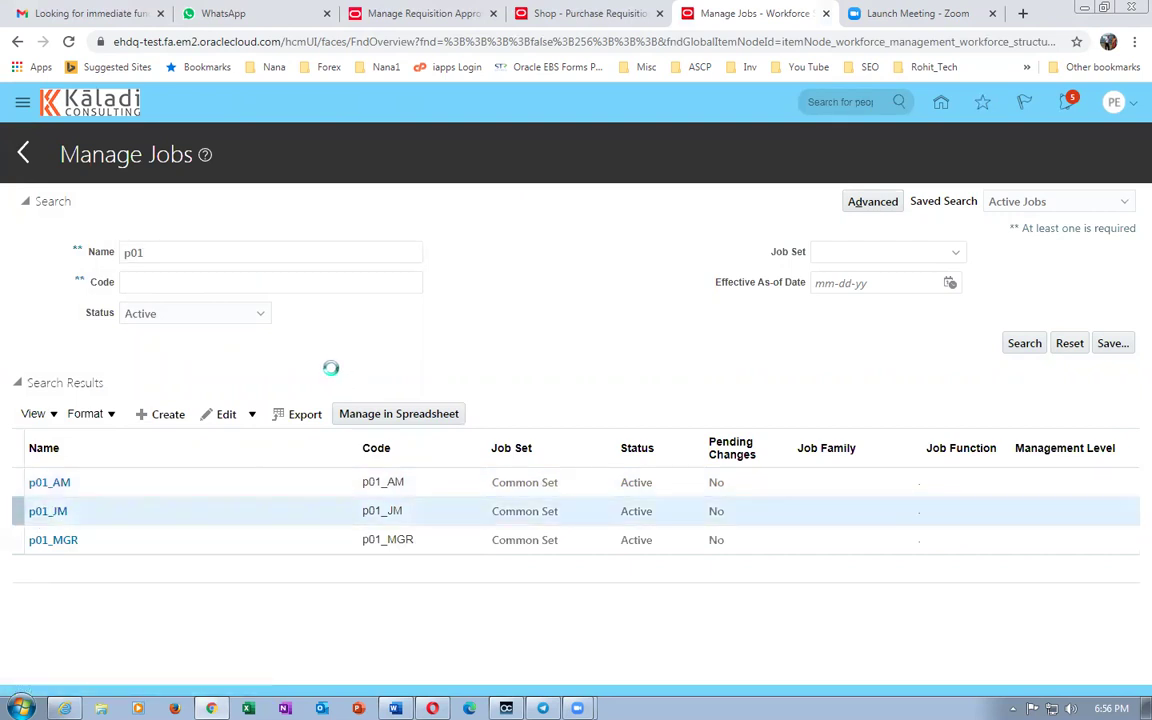
pyautogui.scroll(-3, 333, 375)
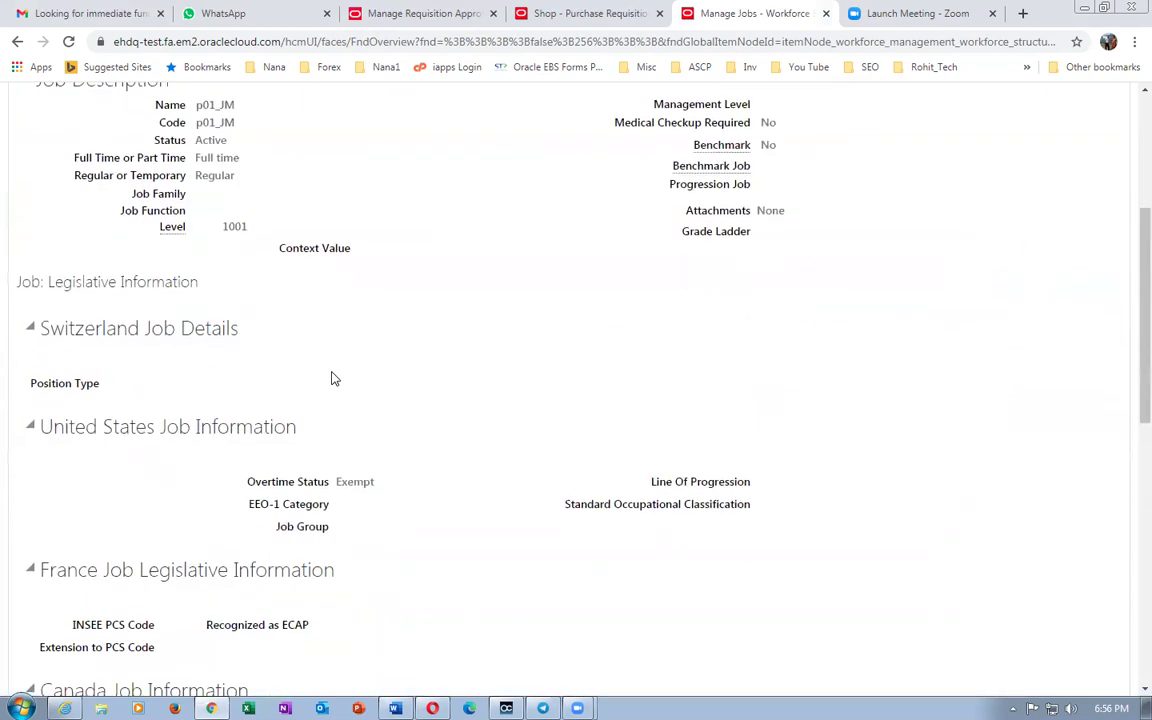
pyautogui.scroll(2, 337, 378)
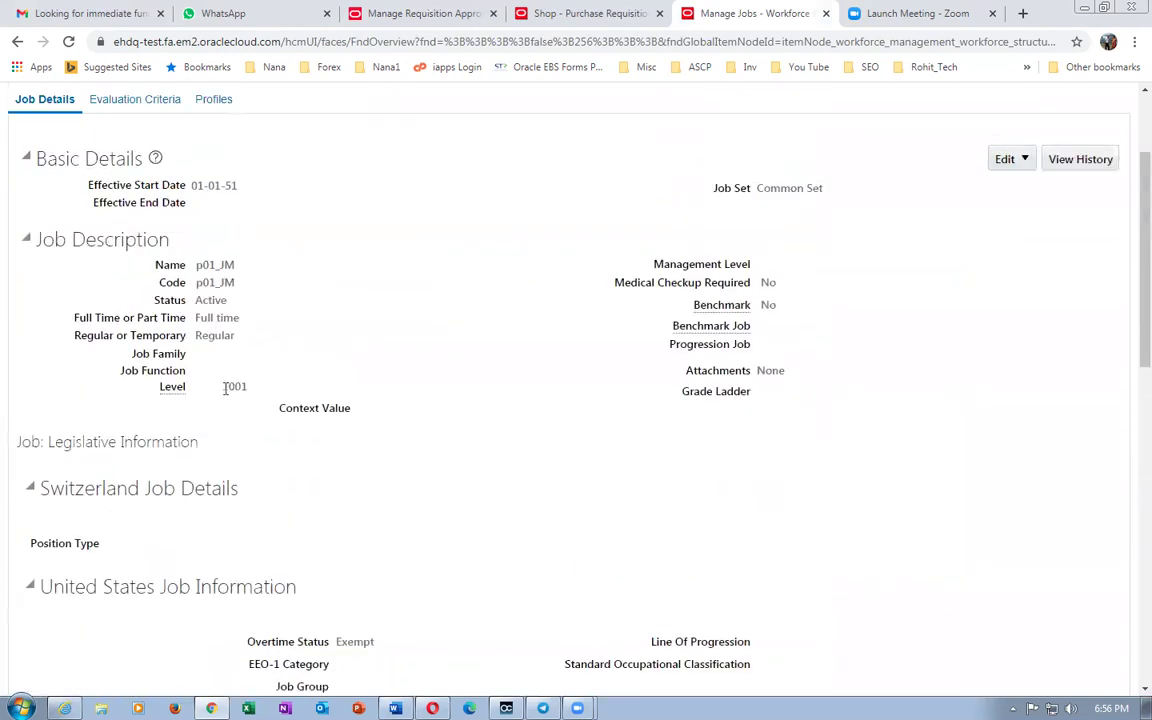
pyautogui.moveTo(226, 388); pyautogui.dragTo(260, 400)
pyautogui.scroll(2, 537, 495)
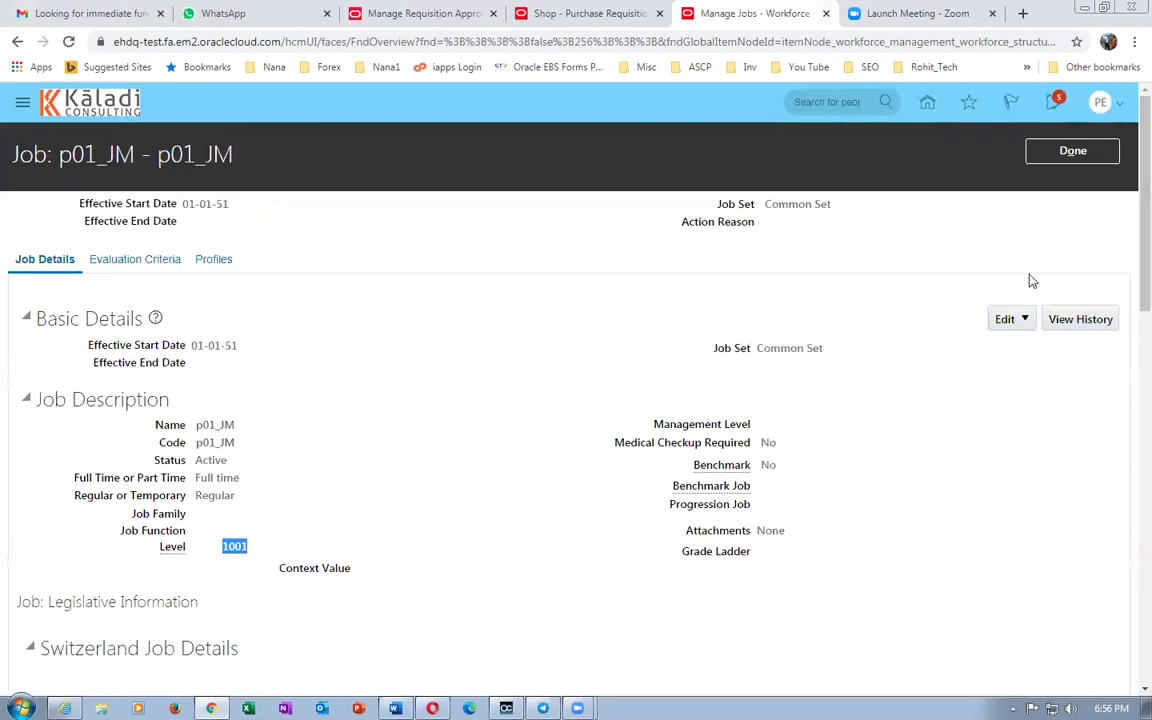
pyautogui.click(1070, 150)
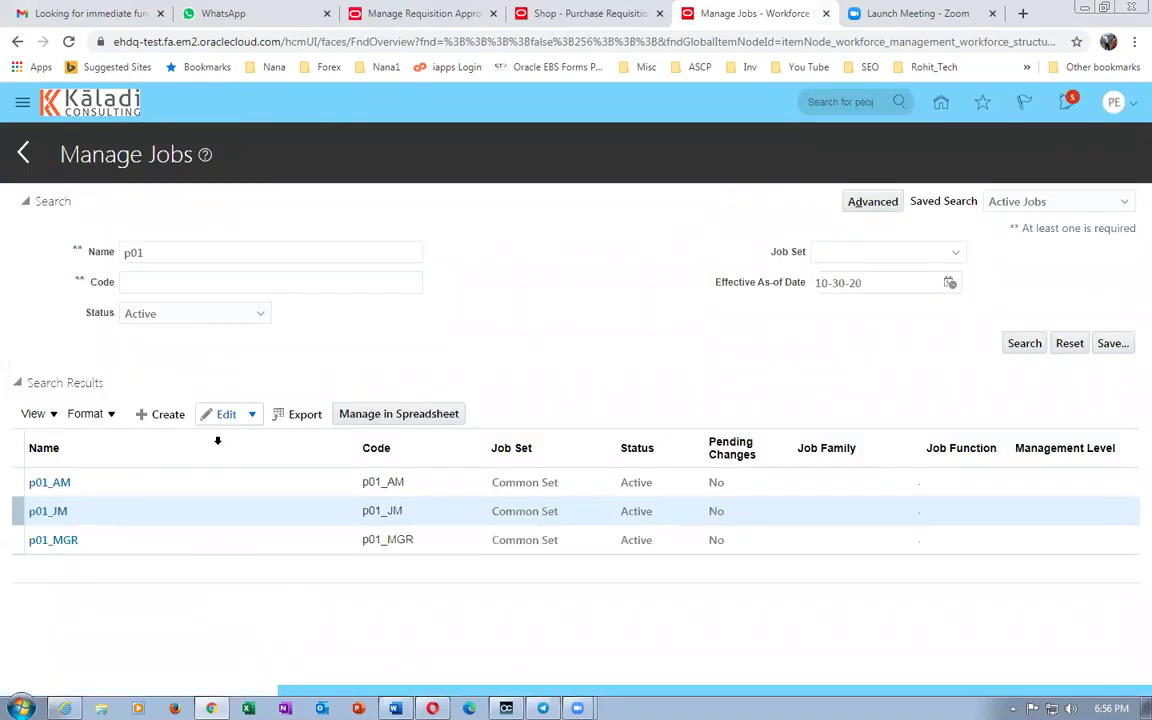
pyautogui.click(42, 483)
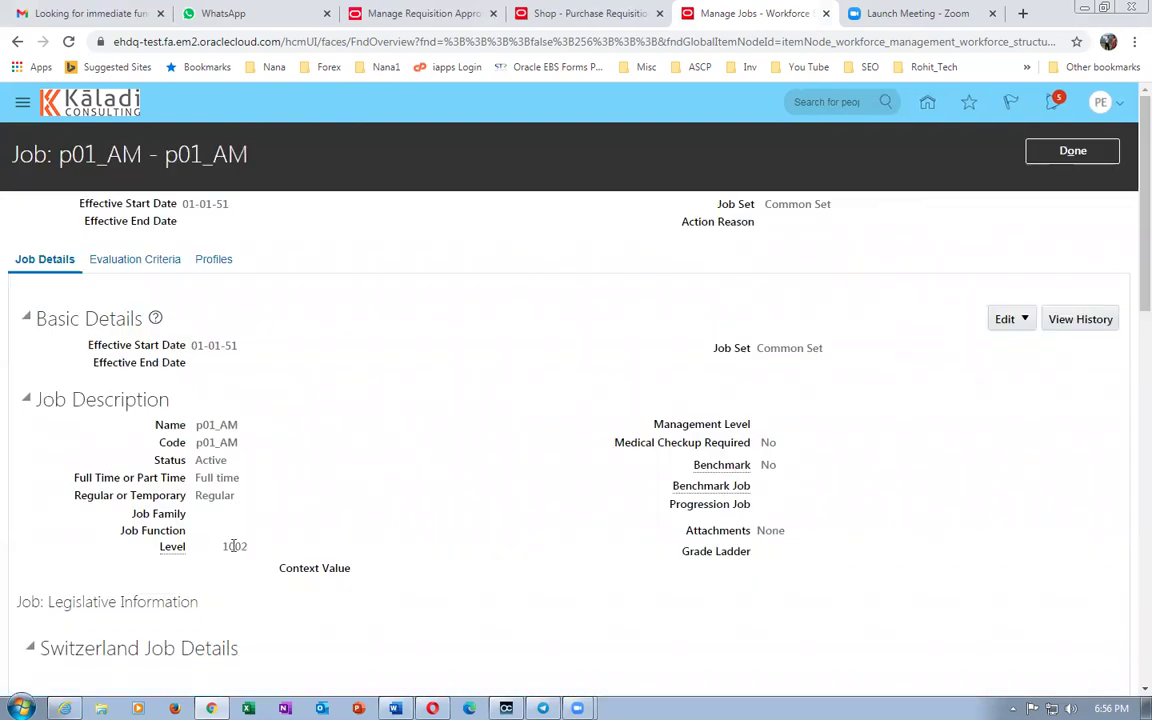
pyautogui.moveTo(233, 546); pyautogui.dragTo(247, 546)
pyautogui.click(1072, 151)
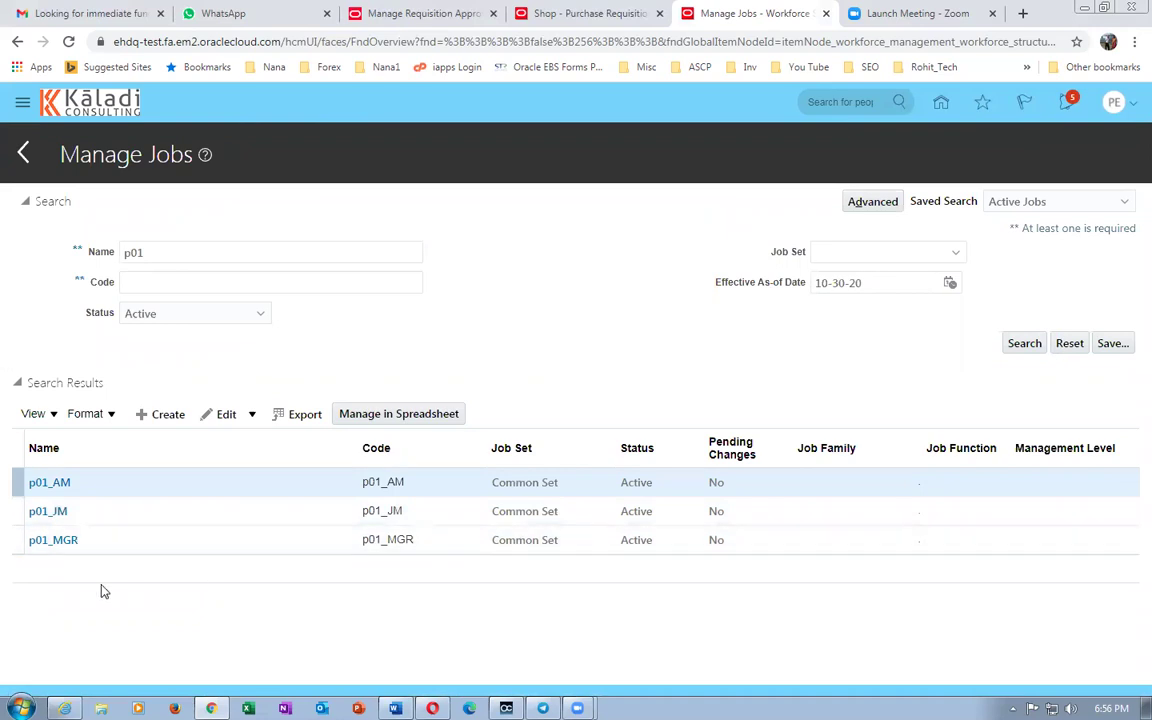
pyautogui.click(58, 551)
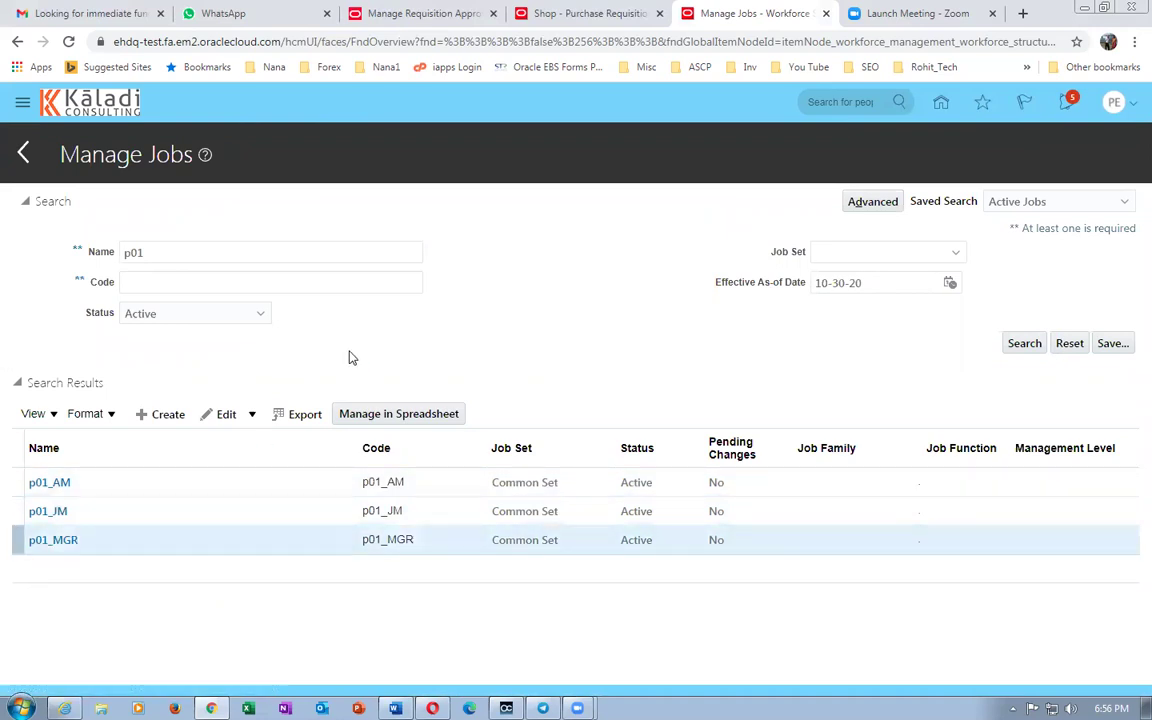
pyautogui.scroll(-2, 214, 416)
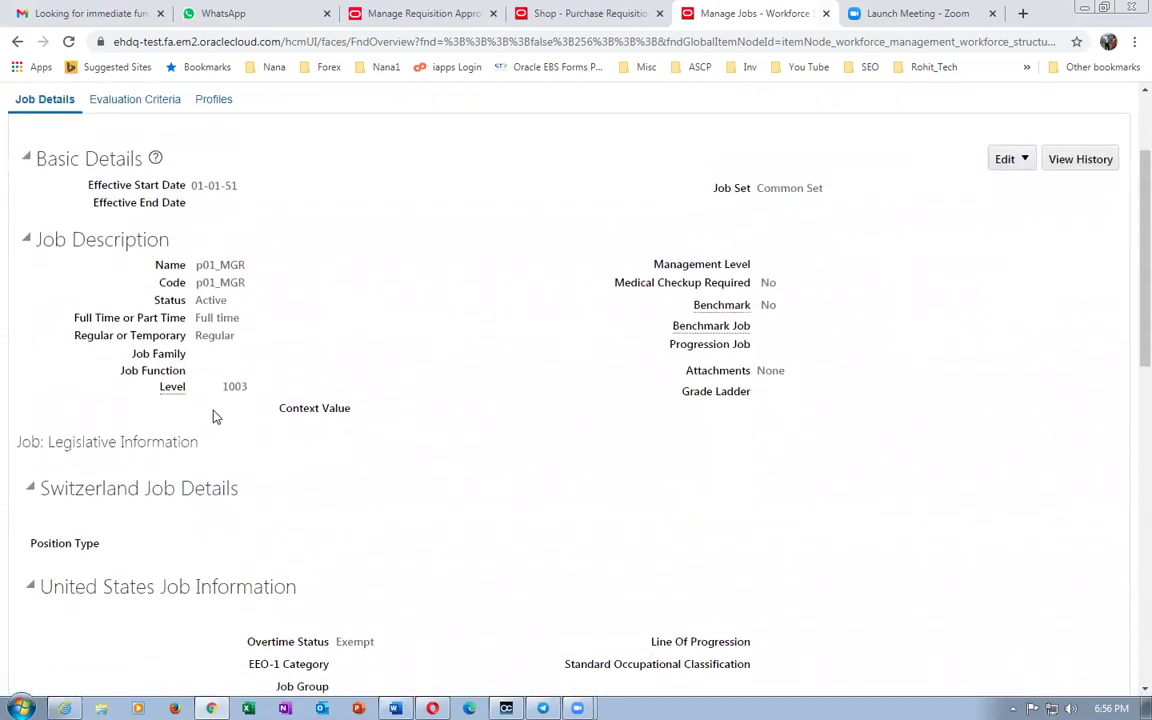
pyautogui.moveTo(225, 386); pyautogui.dragTo(243, 388)
pyautogui.scroll(2, 421, 543)
pyautogui.click(1068, 153)
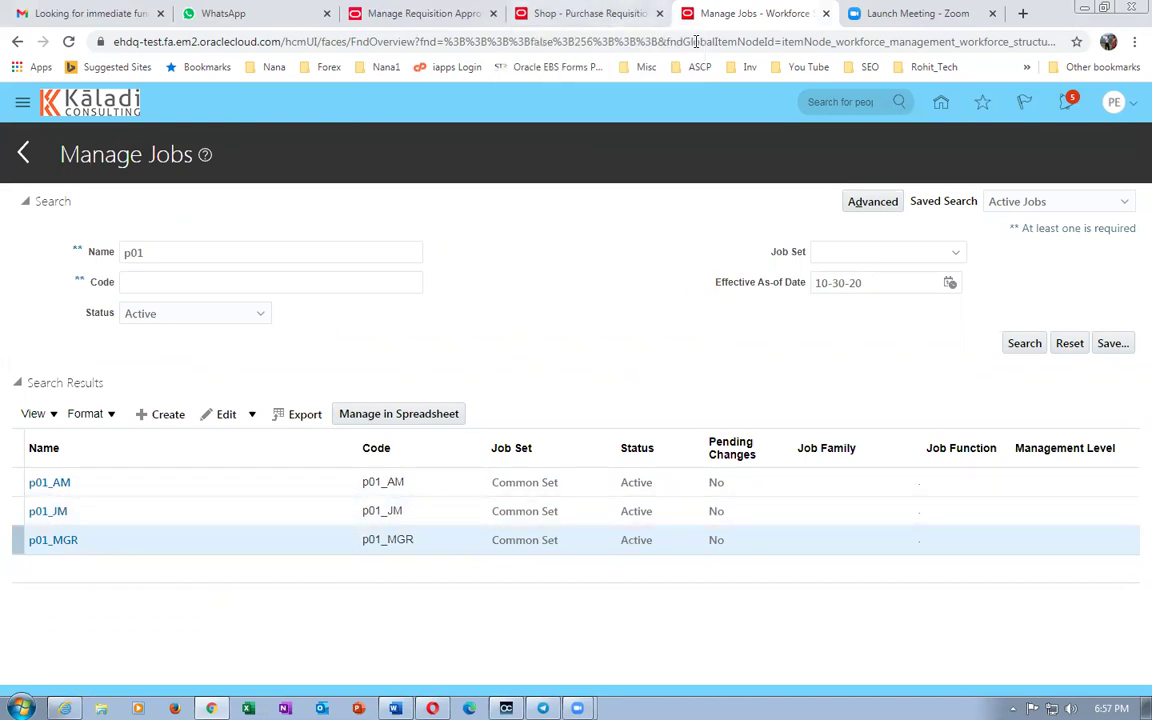
# Edit Action 1 of the p01 rule under the Header Hierarchy participant's rules.
pyautogui.click(402, 14)
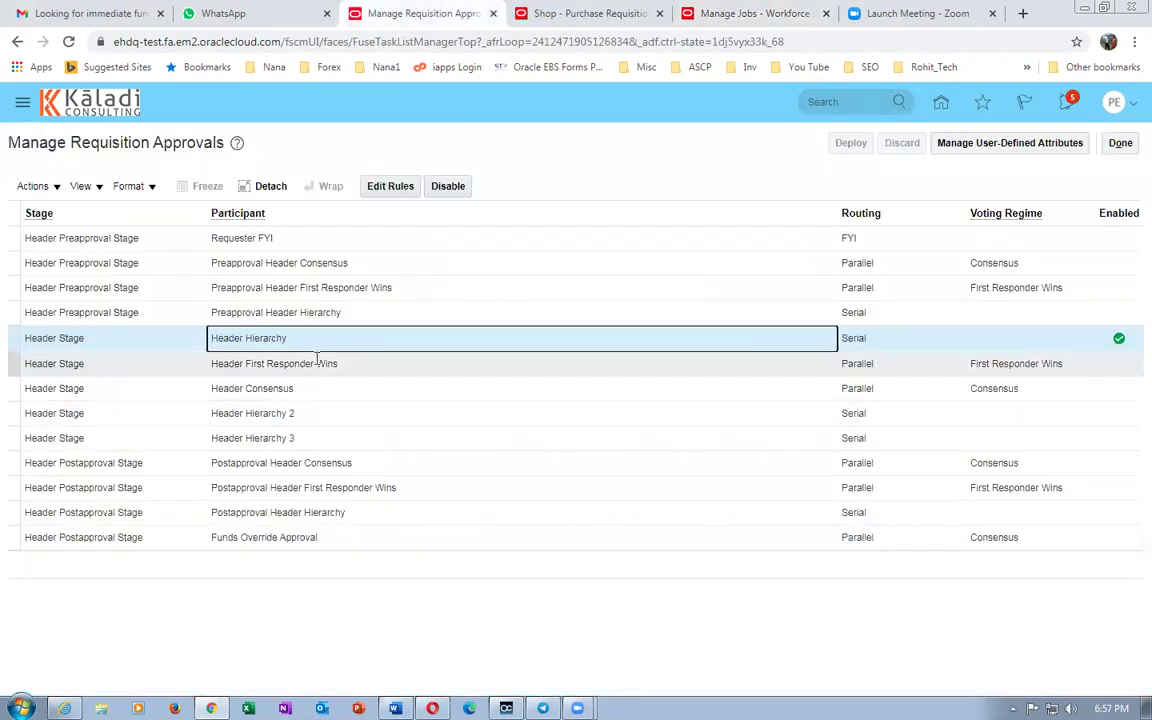
pyautogui.click(380, 192)
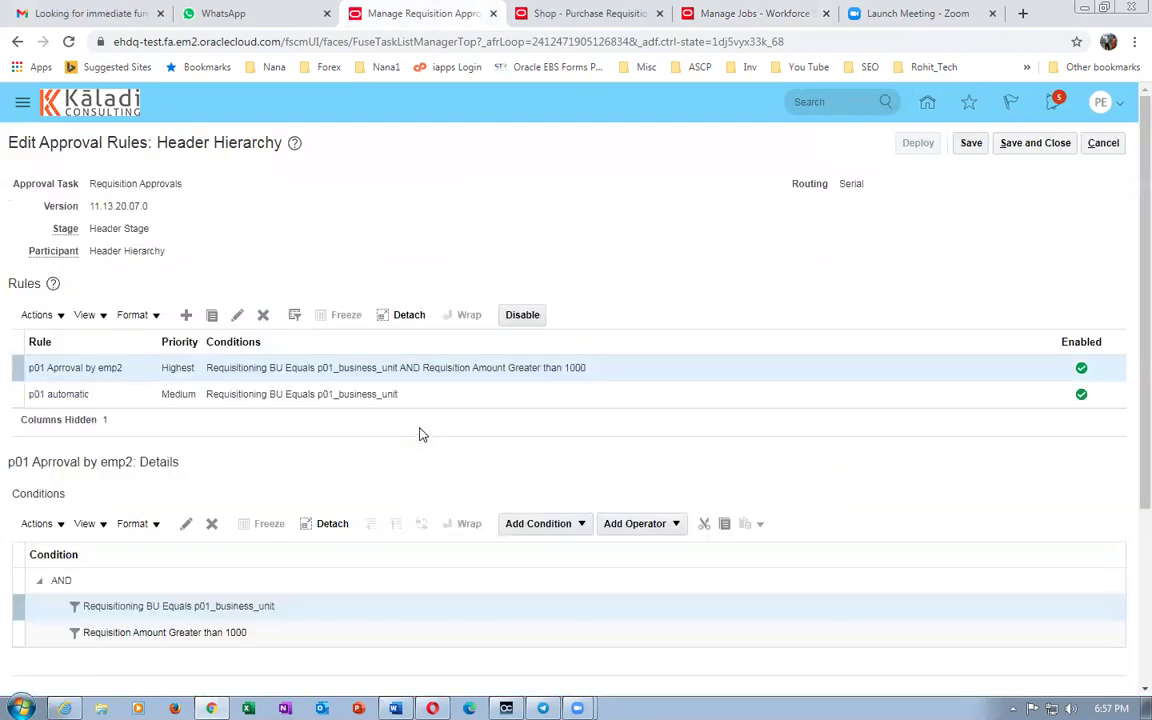
pyautogui.scroll(-2, 290, 555)
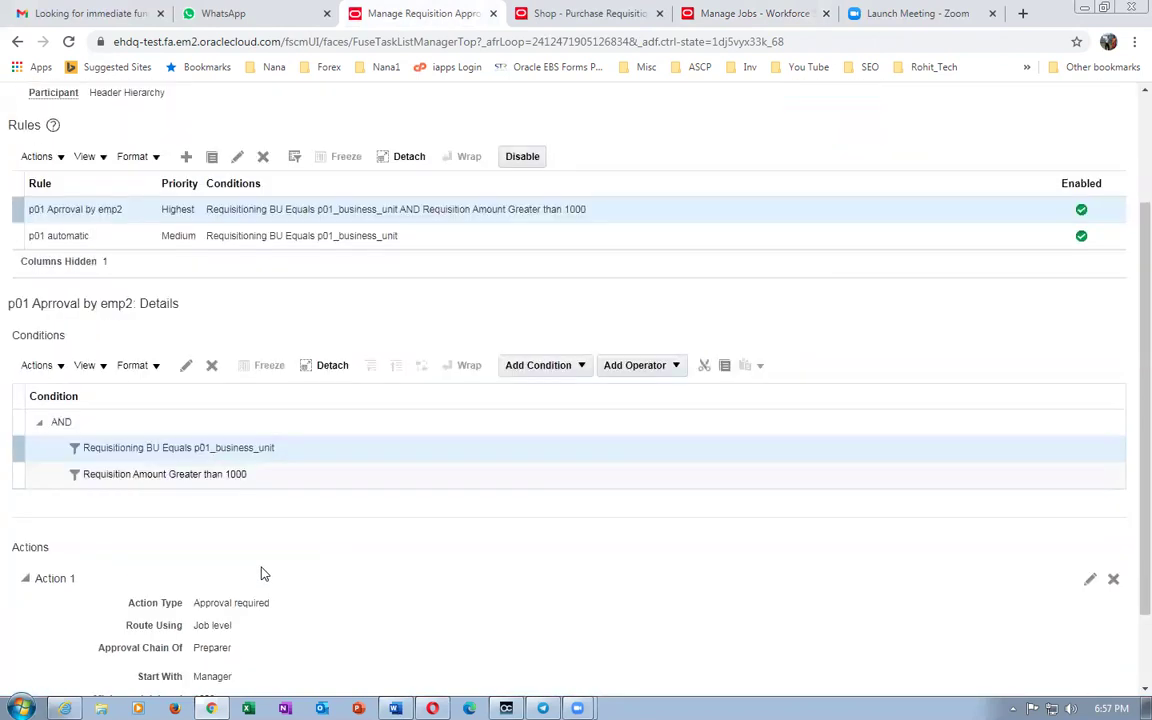
pyautogui.scroll(-2, 236, 597)
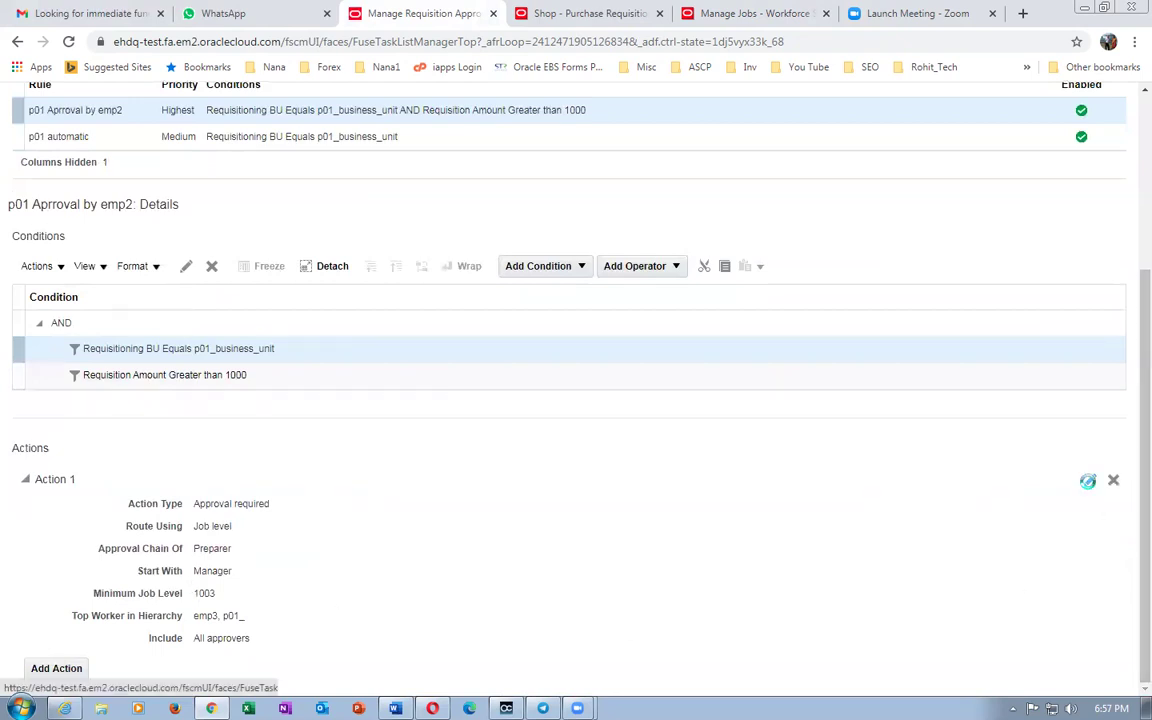
pyautogui.click(1089, 481)
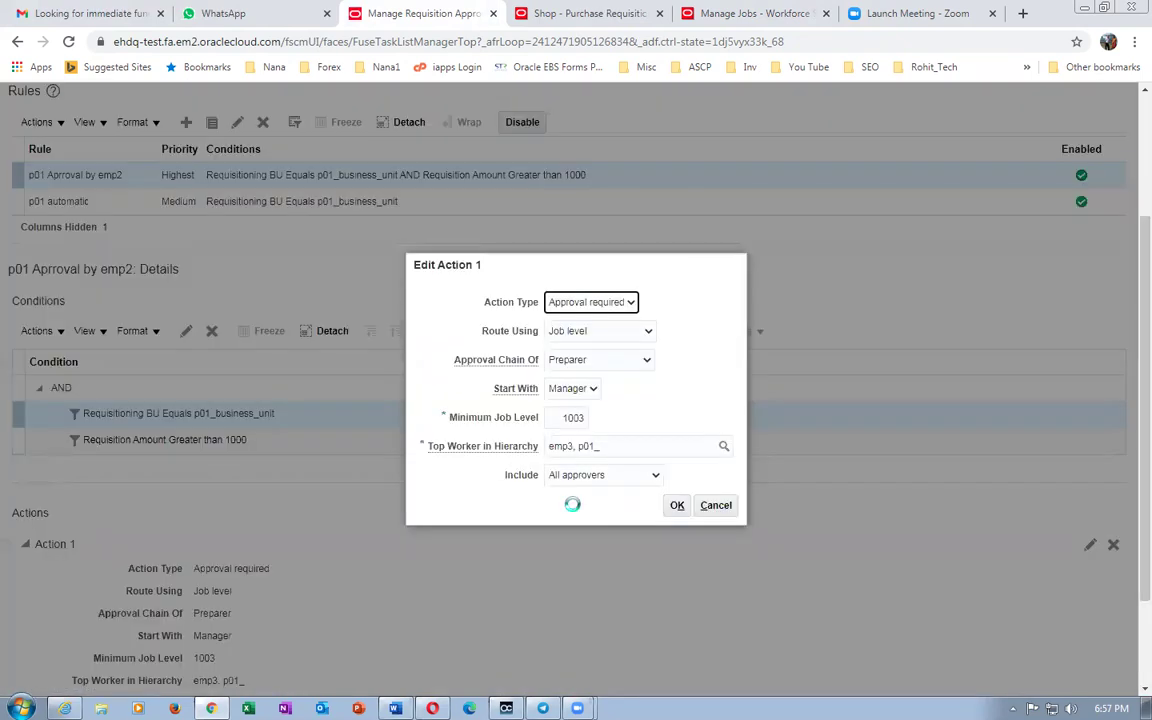
# Keep Route Using as Job level and set Start With to Preparer.
pyautogui.click(593, 339)
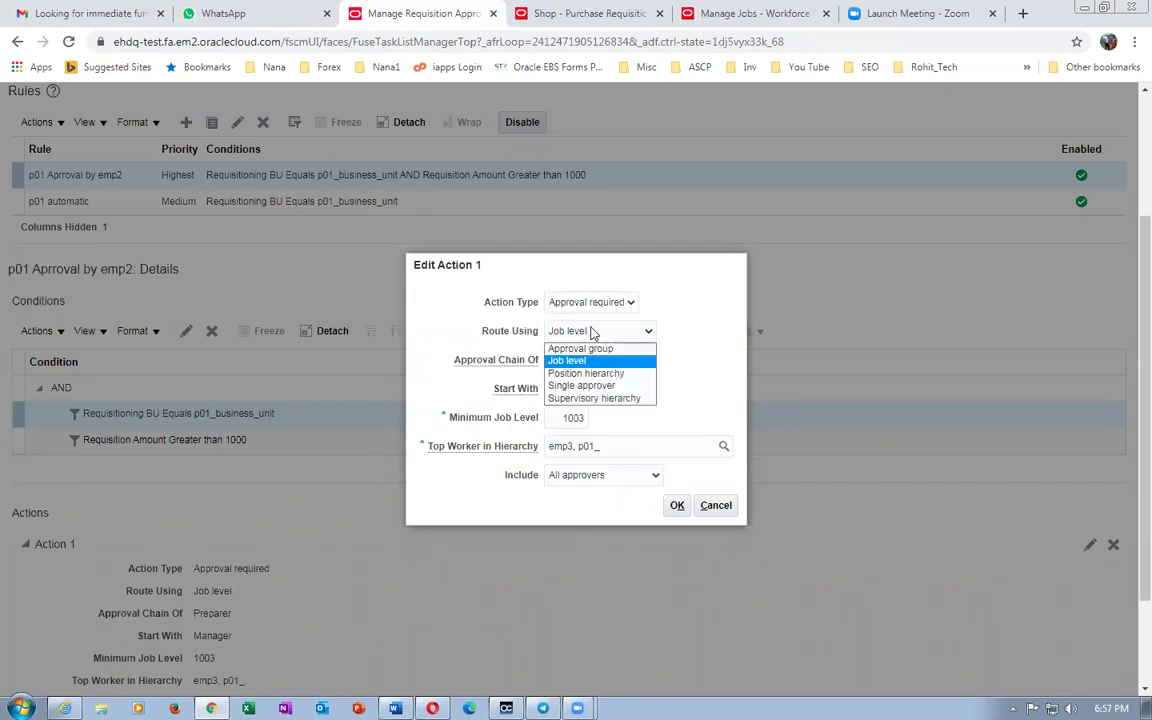
pyautogui.click(598, 360)
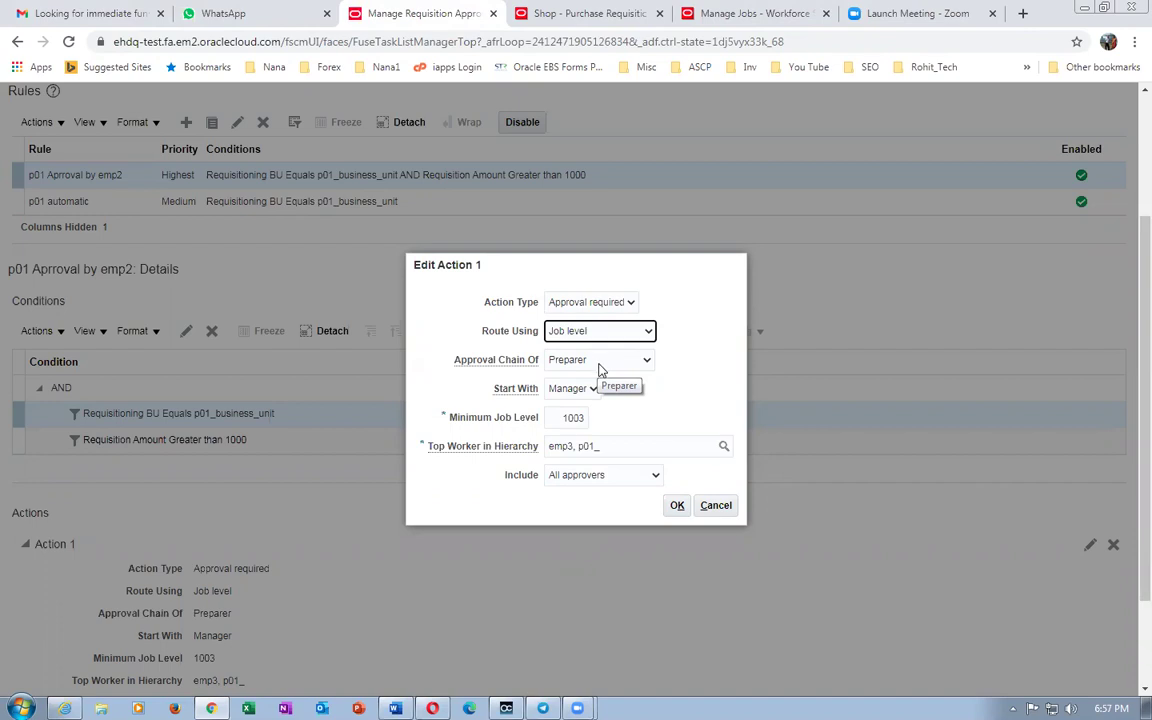
pyautogui.click(577, 398)
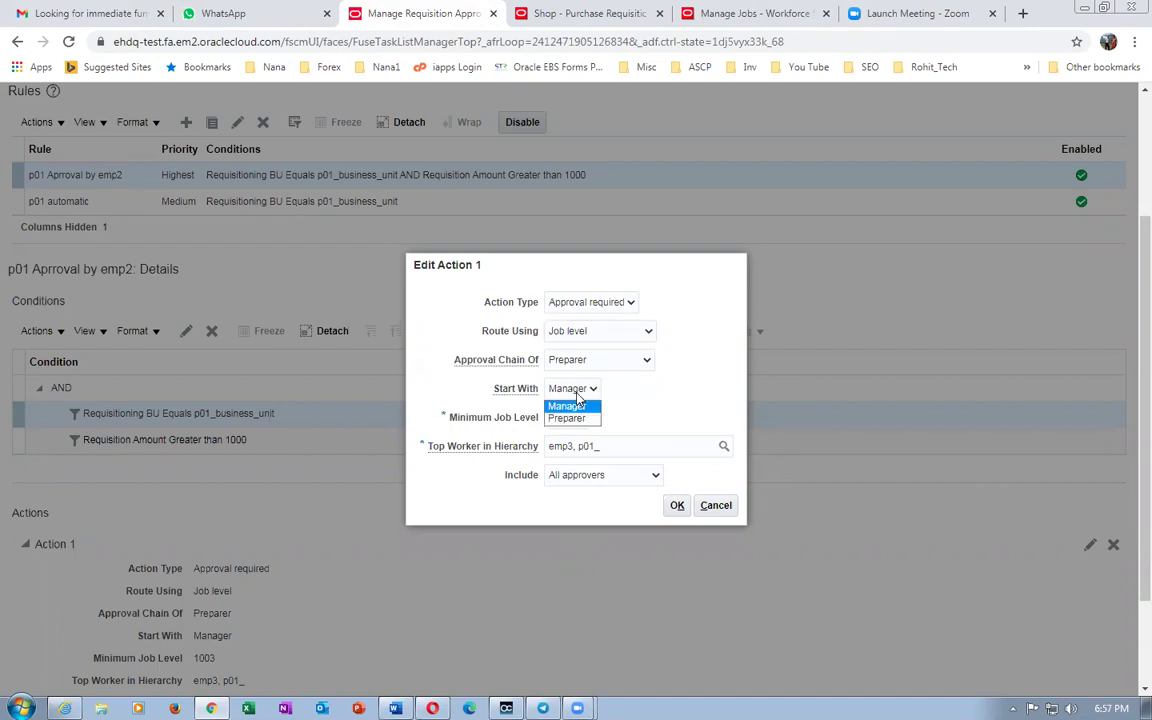
pyautogui.click(579, 417)
# Review the minimum job level 1003 and the top worker in hierarchy value emp3.
pyautogui.moveTo(557, 419); pyautogui.dragTo(593, 428)
pyautogui.click(645, 420)
pyautogui.click(622, 448)
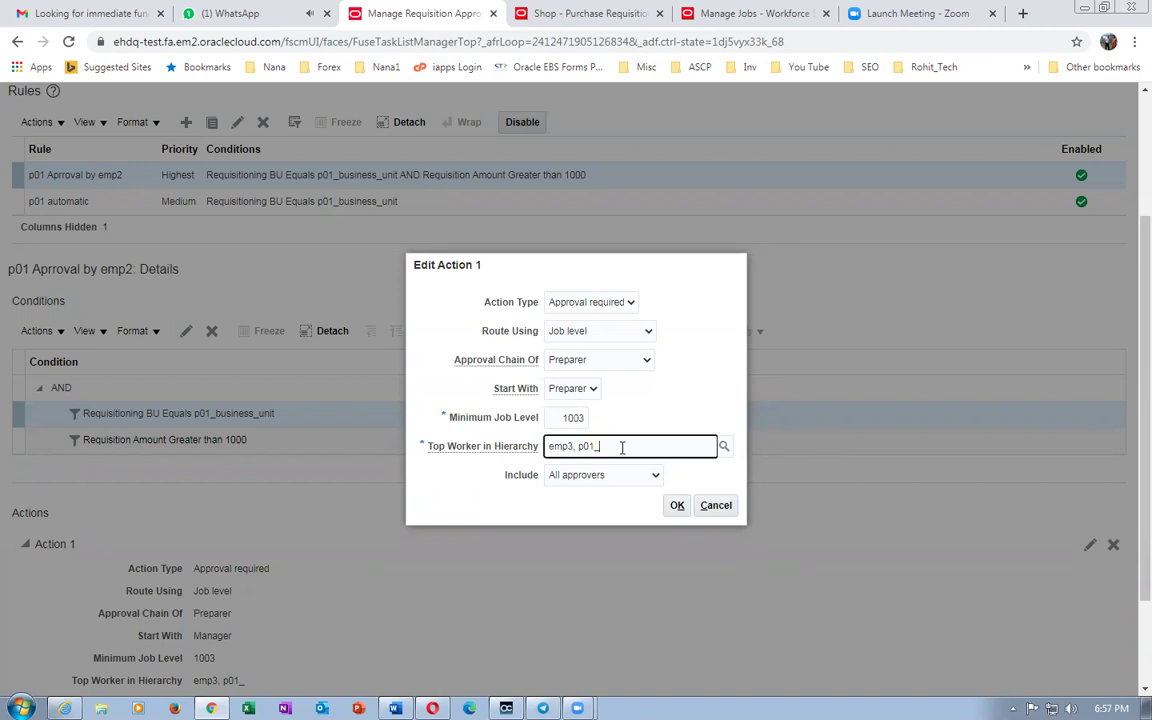
pyautogui.tripleClick(622, 448)
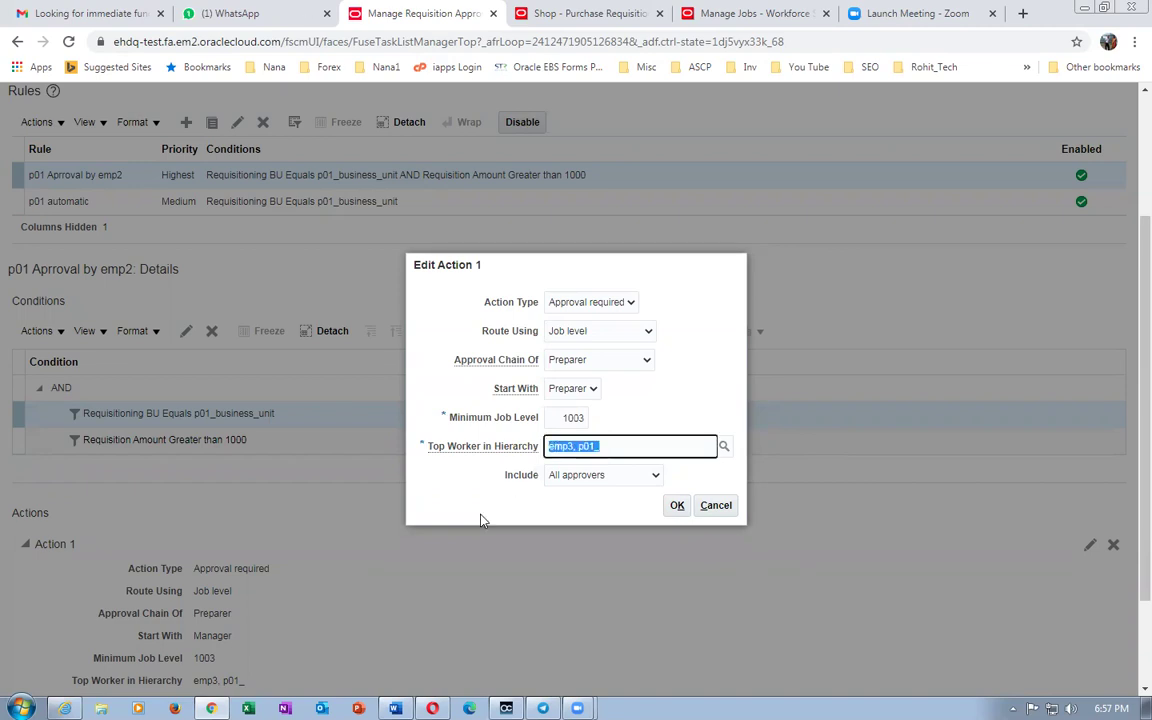
pyautogui.click(480, 520)
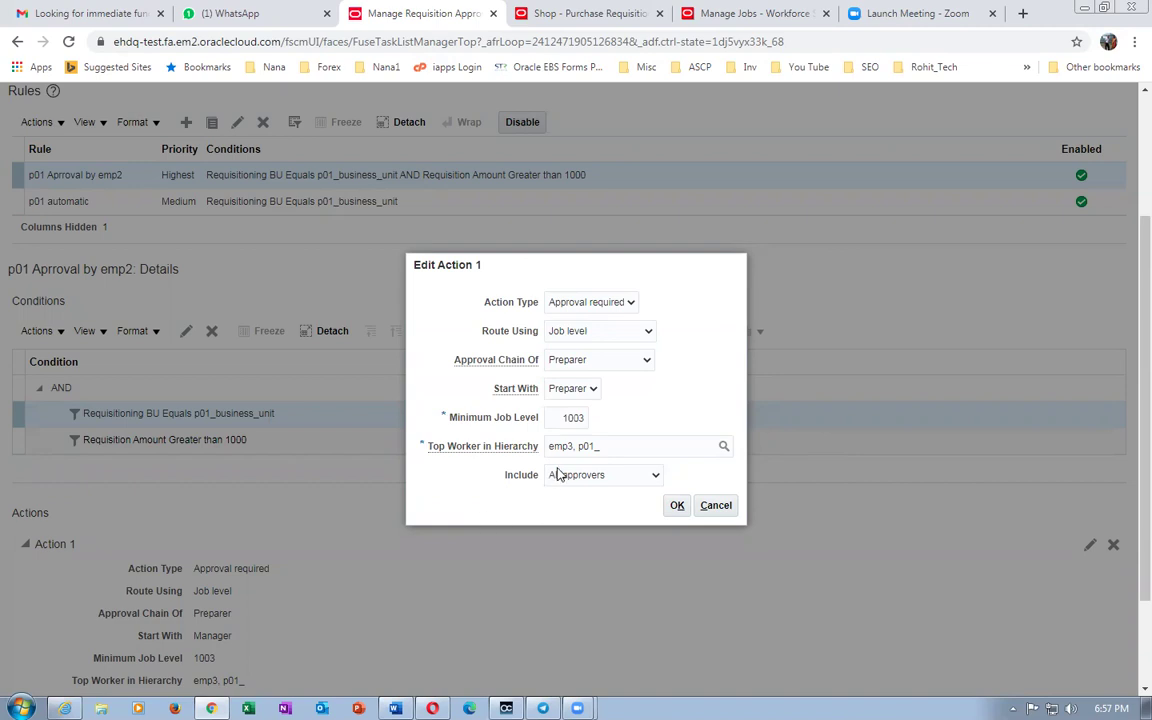
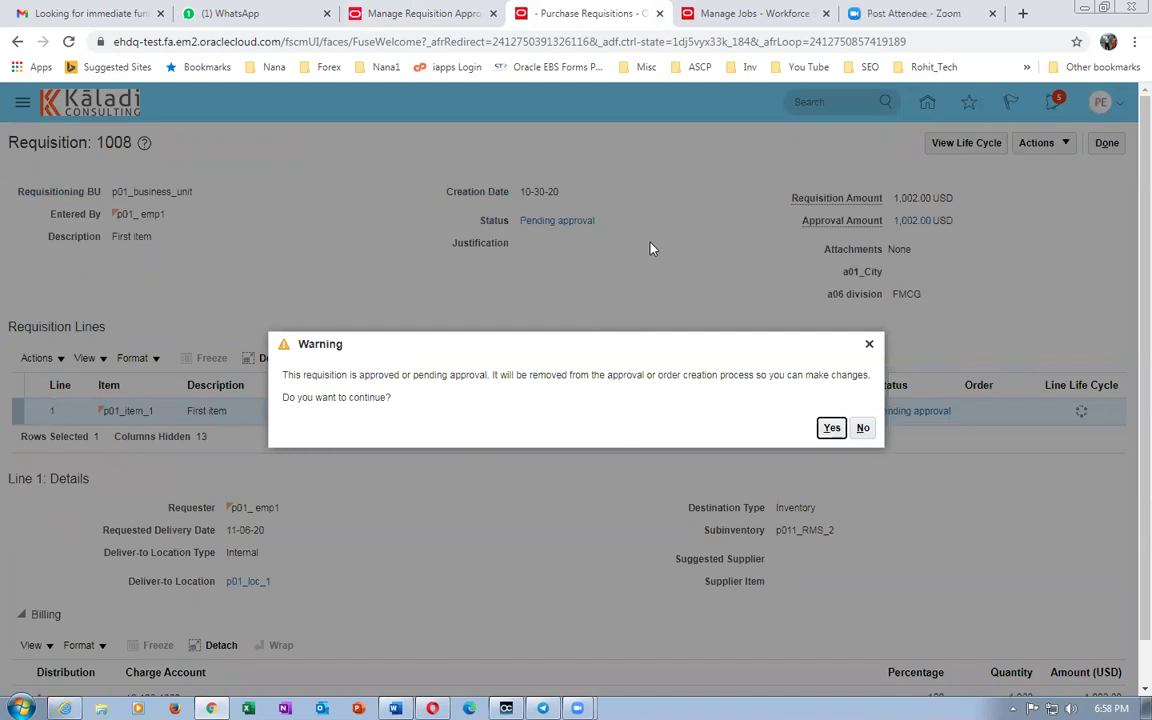
# Withdraw requisition 1008 from approval and bring up its approval routing.
pyautogui.press('Return')
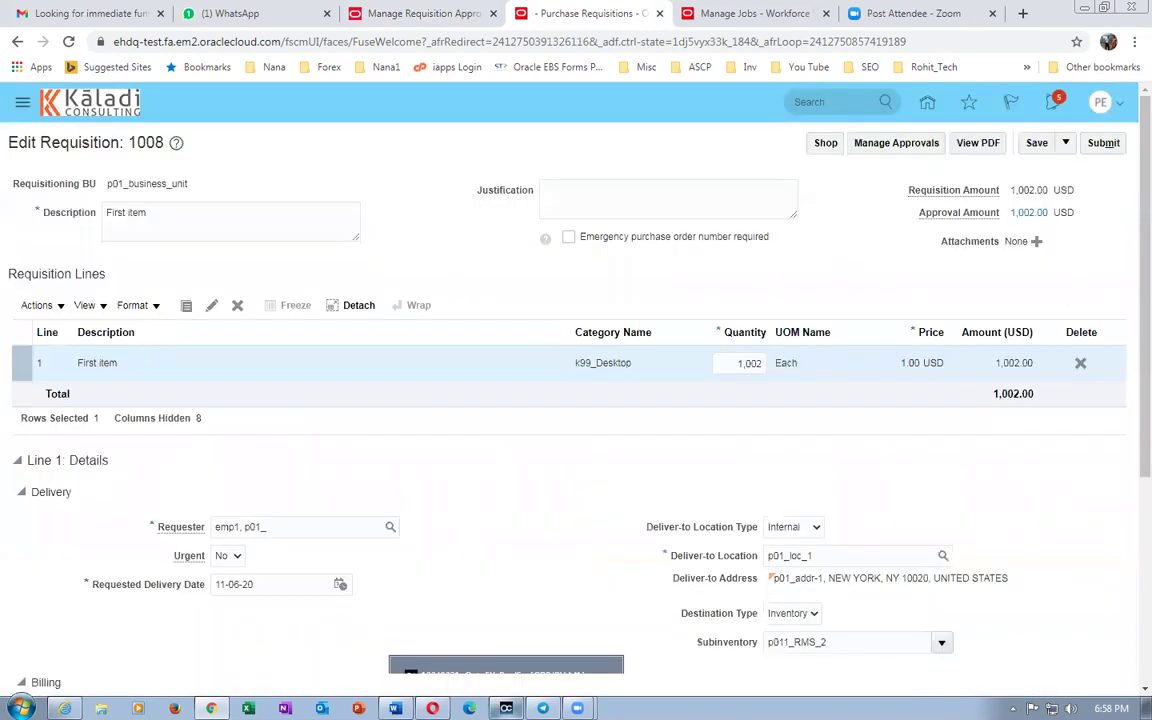
pyautogui.hotkey('alt', 'Tab')
pyautogui.hotkey('alt', 'Tab')
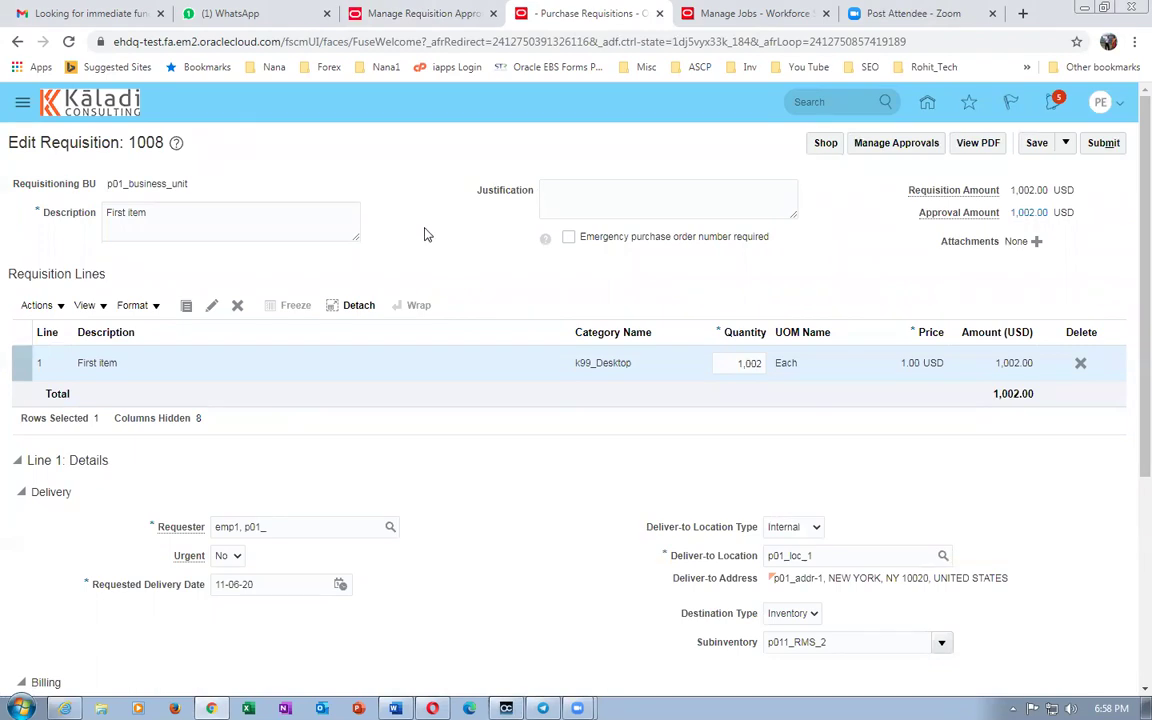
pyautogui.click(905, 146)
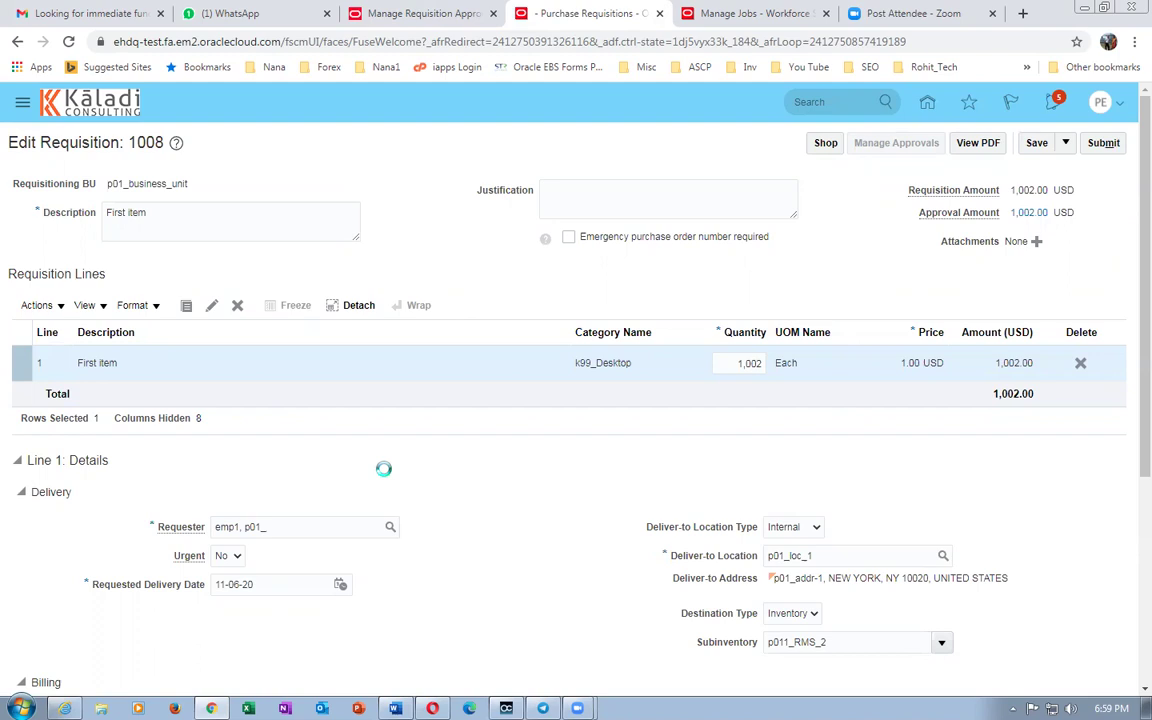
# Open the Header Stage / Header Hierarchy requisition approval rules for editing.
pyautogui.scroll(-1, 384, 475)
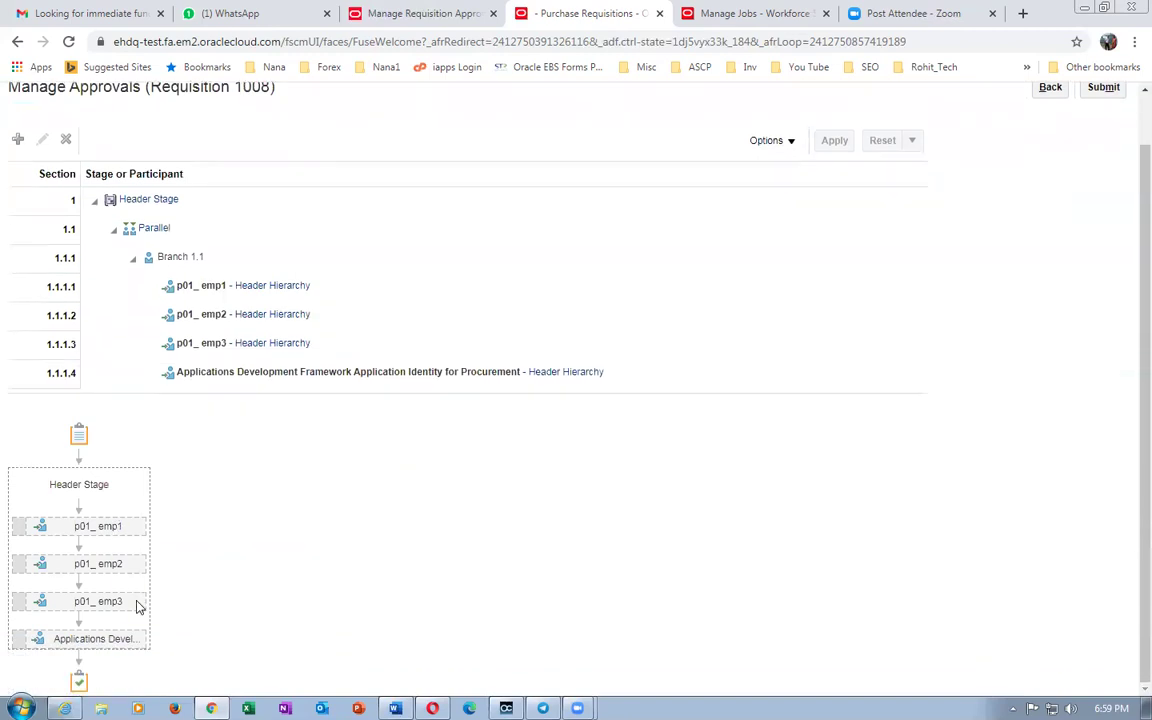
pyautogui.click(412, 19)
pyautogui.click(285, 336)
pyautogui.click(387, 187)
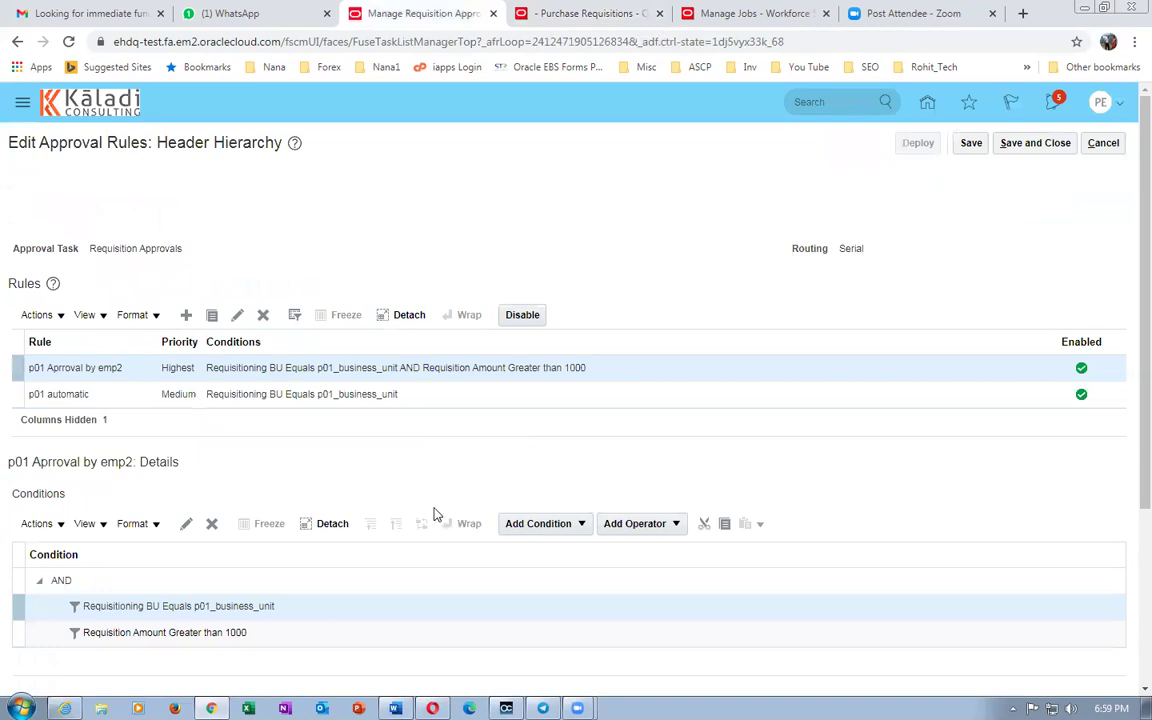
# Edit the top rule's Action 1, checking the requisition's current approver list.
pyautogui.scroll(-1, 966, 596)
pyautogui.scroll(-3, 966, 596)
pyautogui.click(1091, 497)
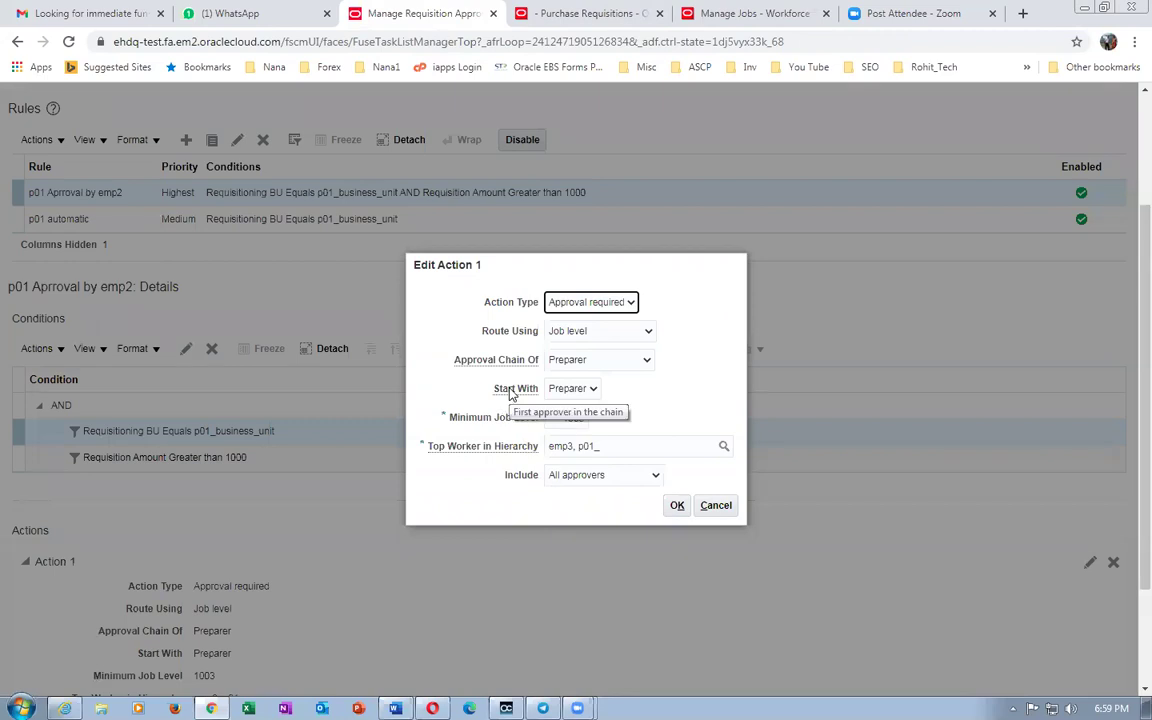
pyautogui.click(588, 16)
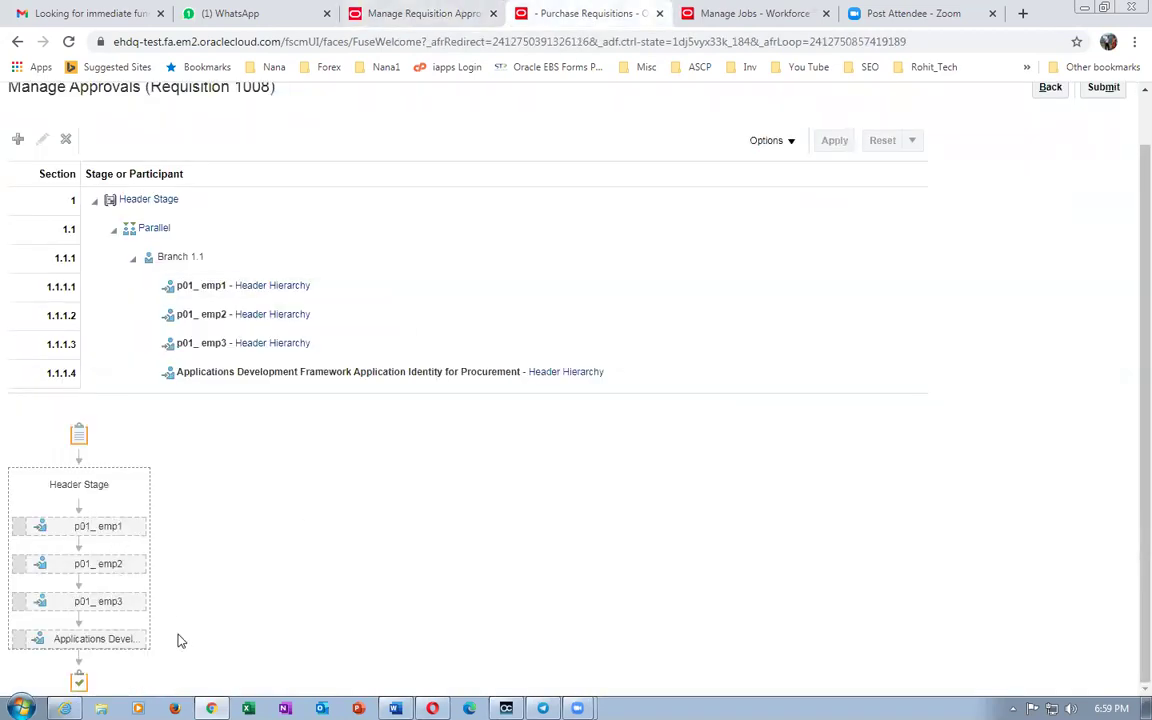
pyautogui.click(412, 14)
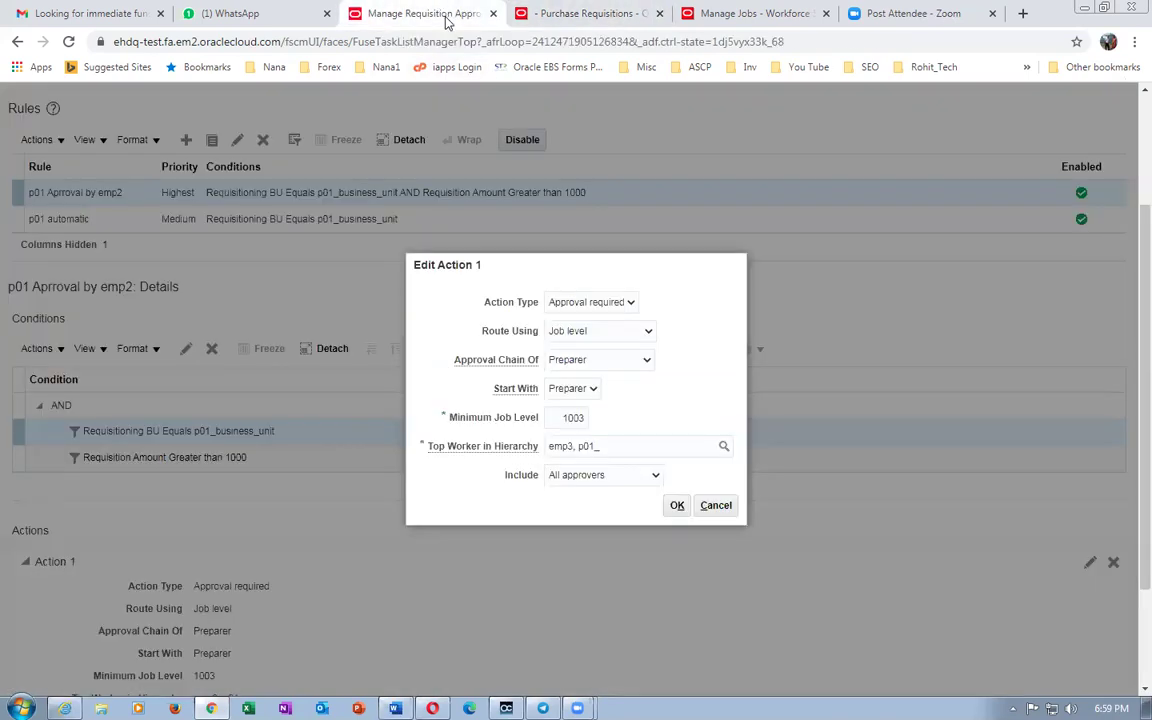
# Set Action 1's Start With to Manager, then save and deploy the Header Hierarchy rules.
pyautogui.click(575, 390)
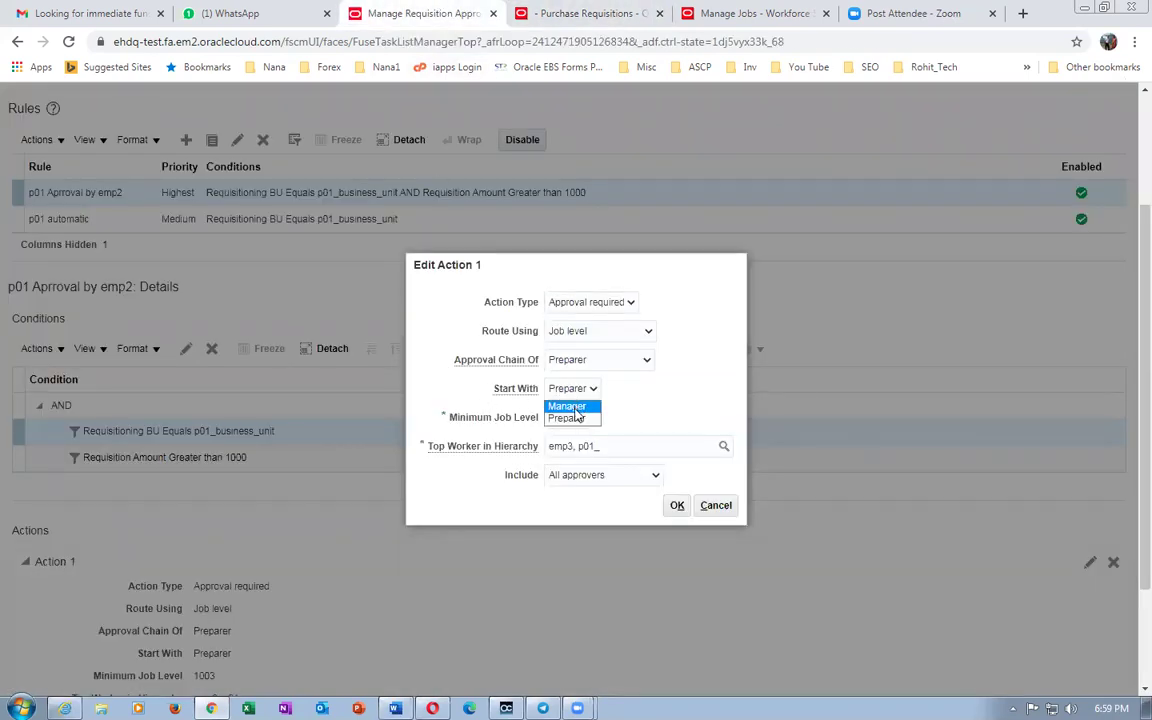
pyautogui.click(578, 406)
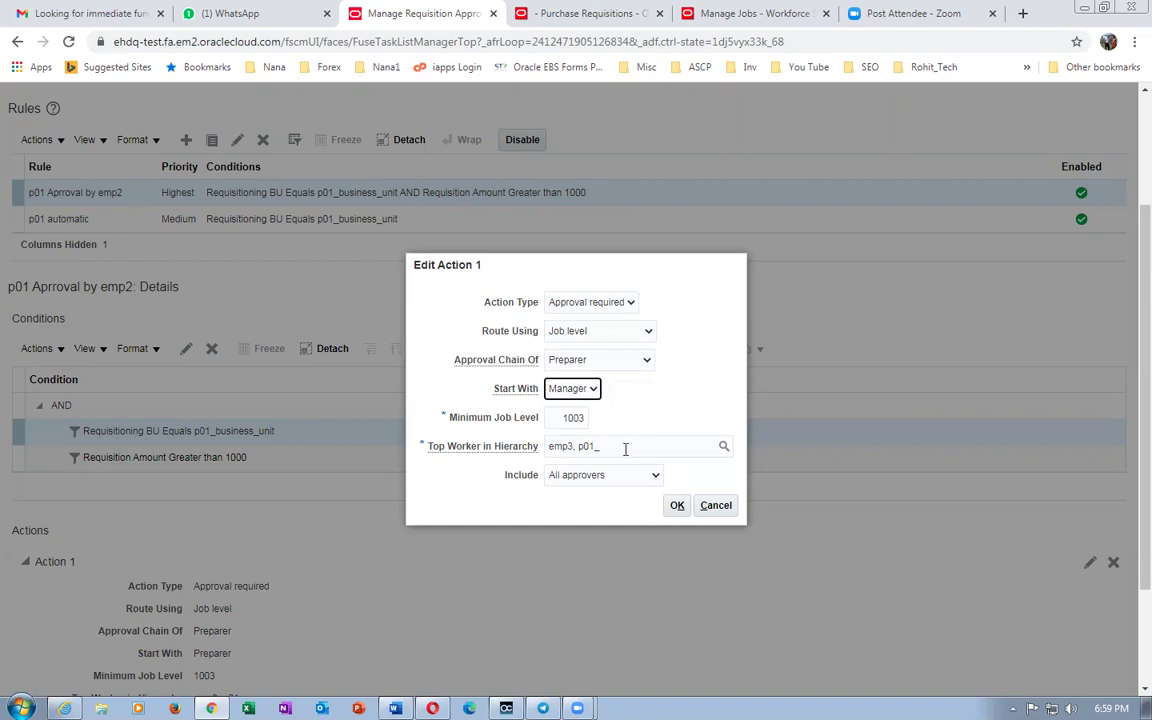
pyautogui.moveTo(625, 449); pyautogui.dragTo(540, 447)
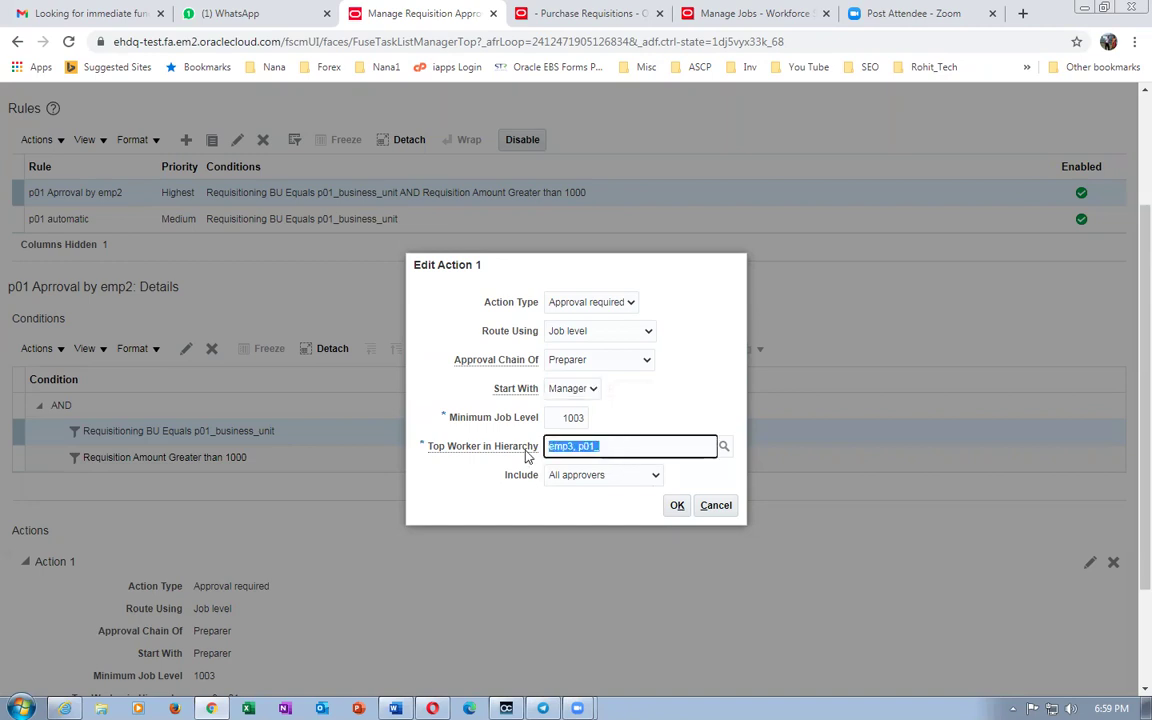
pyautogui.click(468, 506)
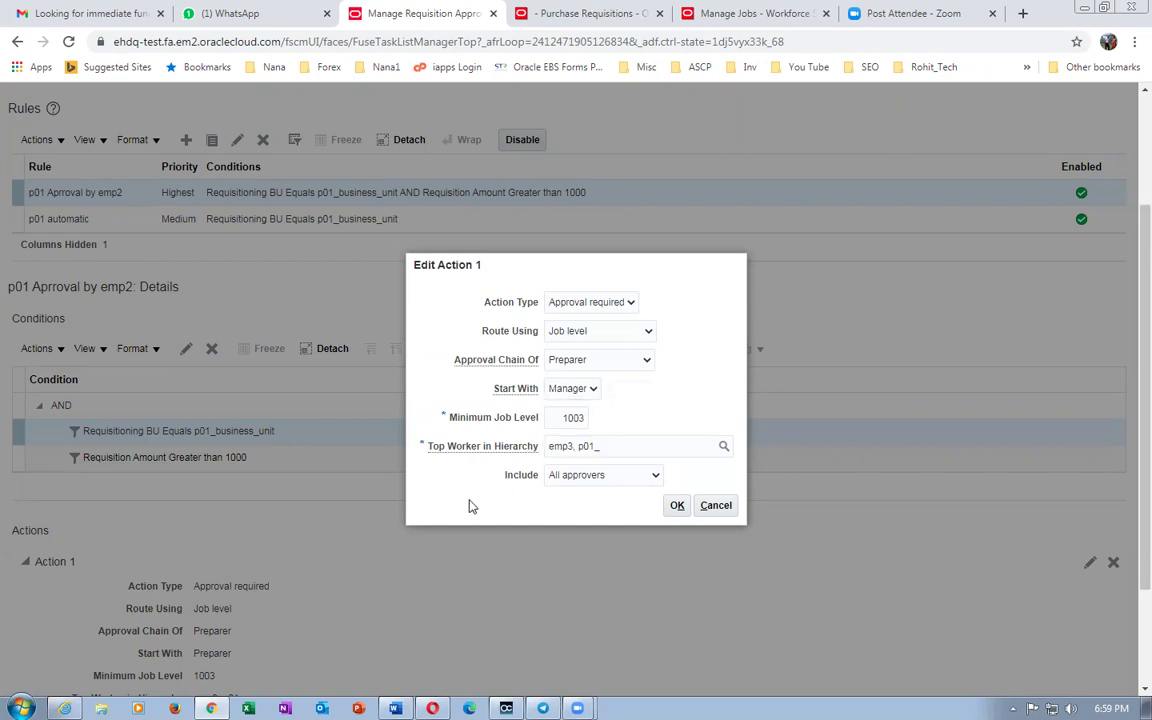
pyautogui.click(677, 507)
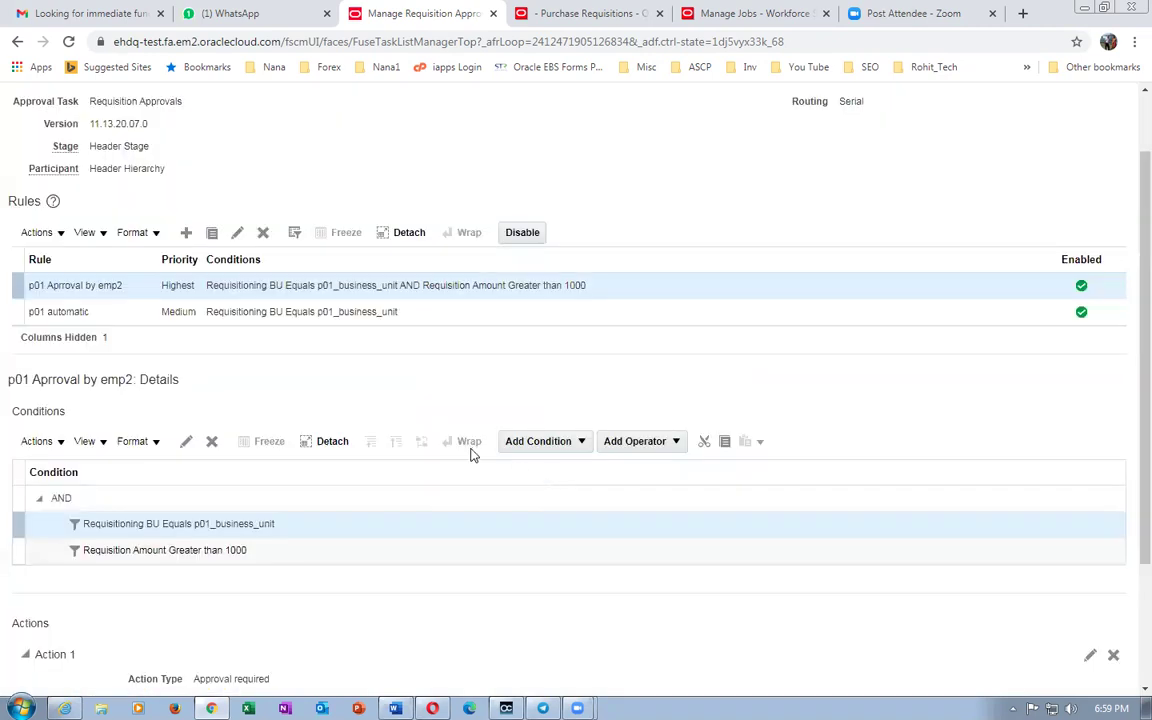
pyautogui.scroll(2, 593, 384)
pyautogui.click(971, 142)
pyautogui.click(918, 143)
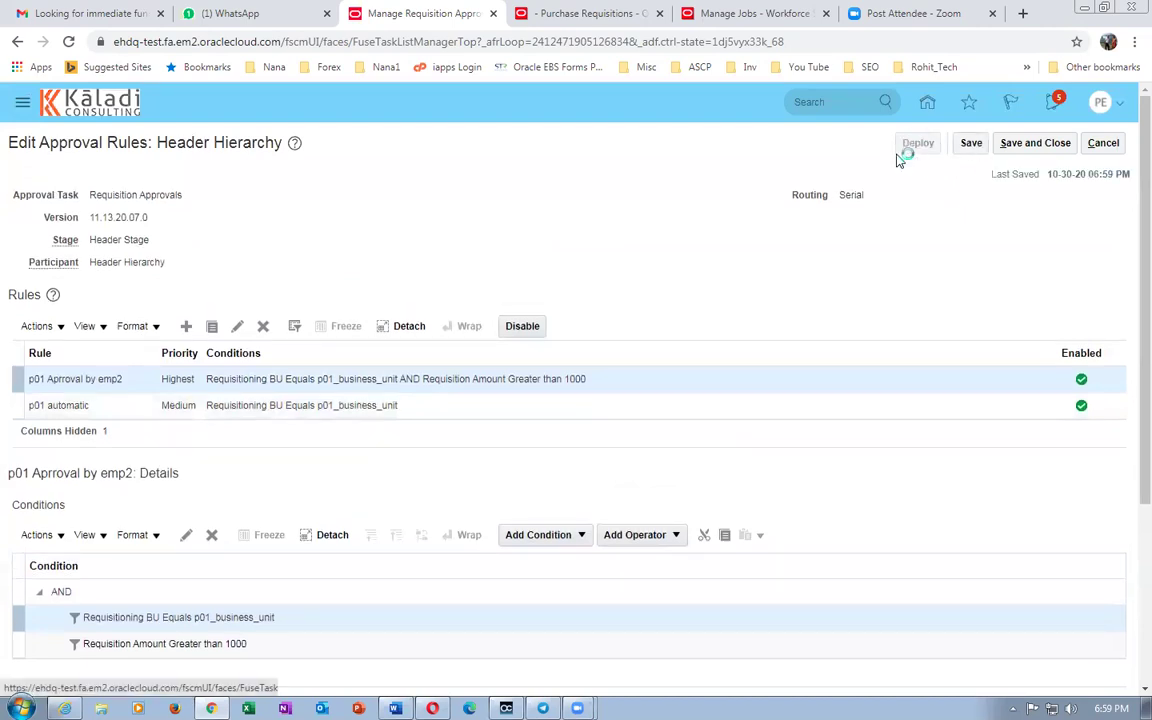
# Confirm deployment of the updated rules and return to requisition 1008's approval list.
pyautogui.click(755, 412)
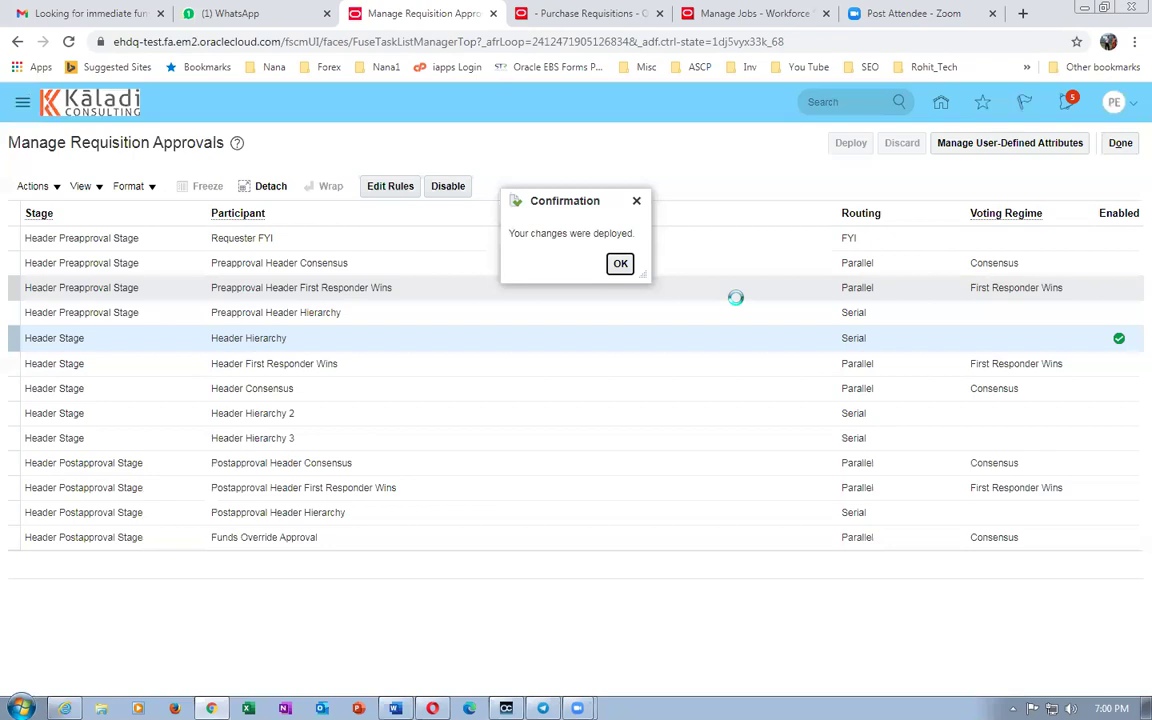
pyautogui.click(620, 264)
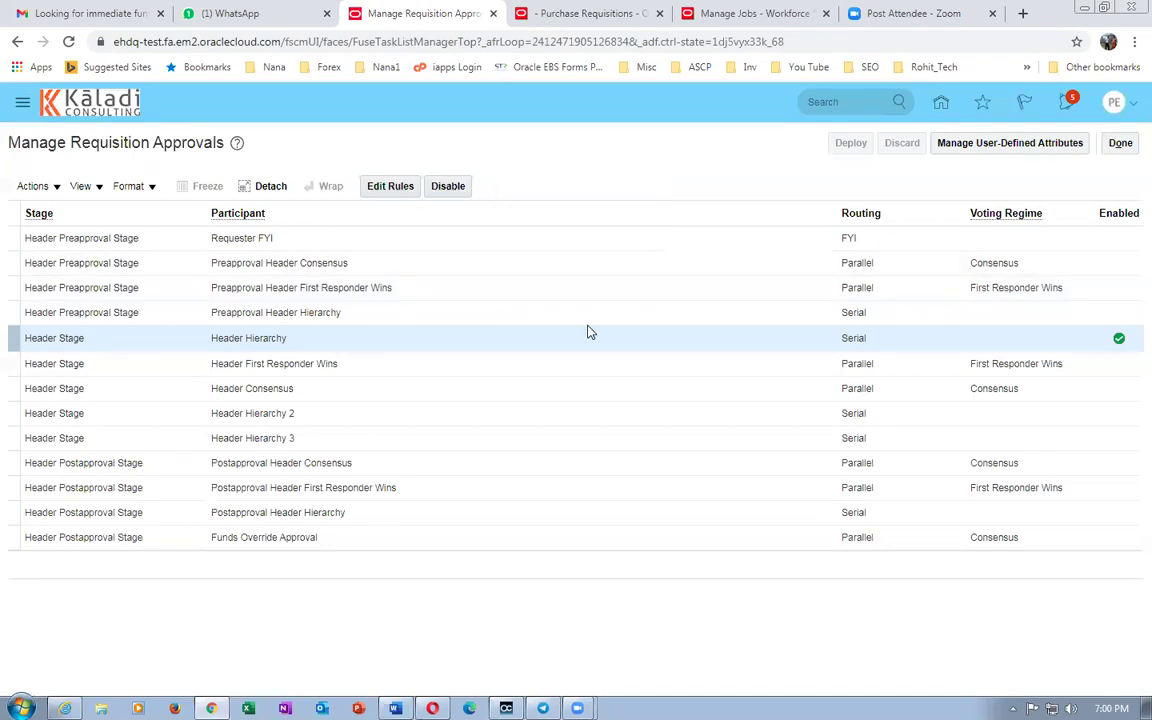
pyautogui.click(608, 22)
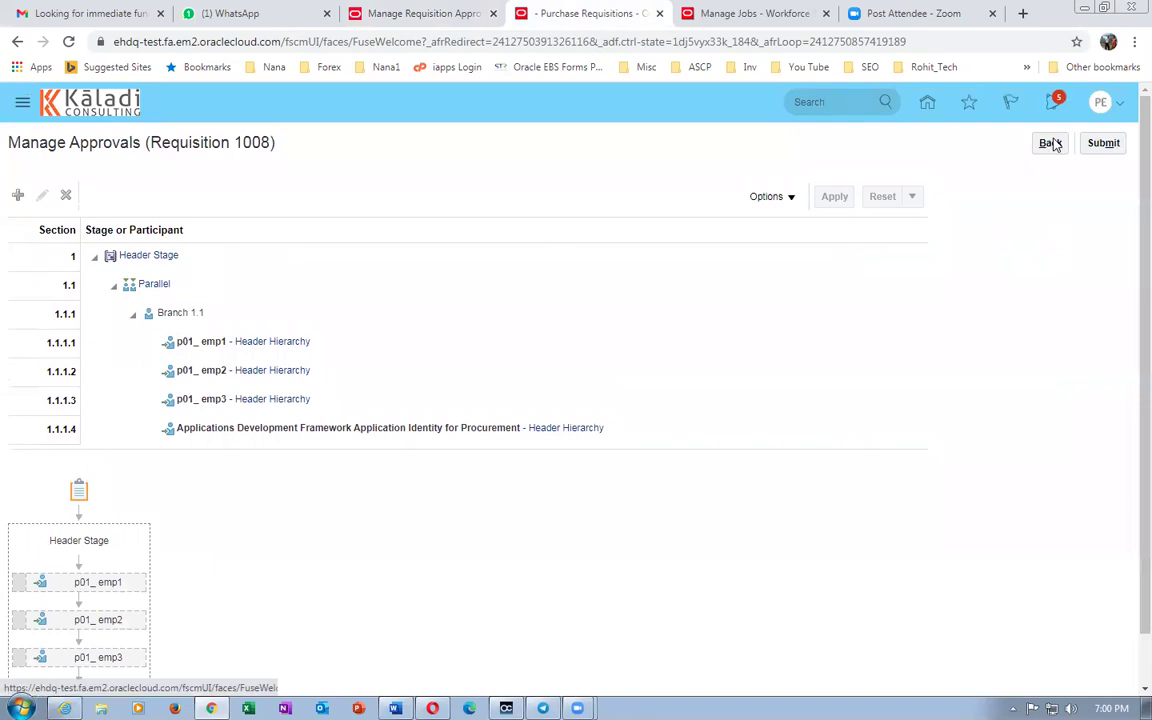
# Save requisition 1008, review its shorter approval chain, and resubmit it for approval.
pyautogui.click(1048, 144)
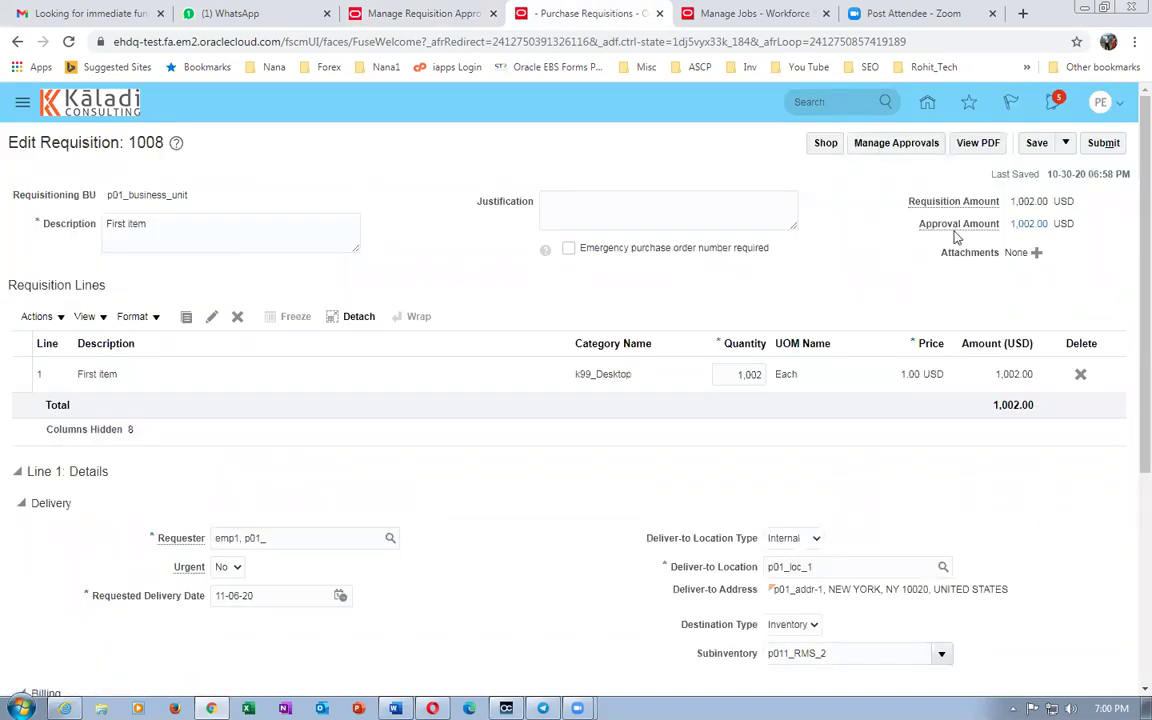
pyautogui.click(1036, 144)
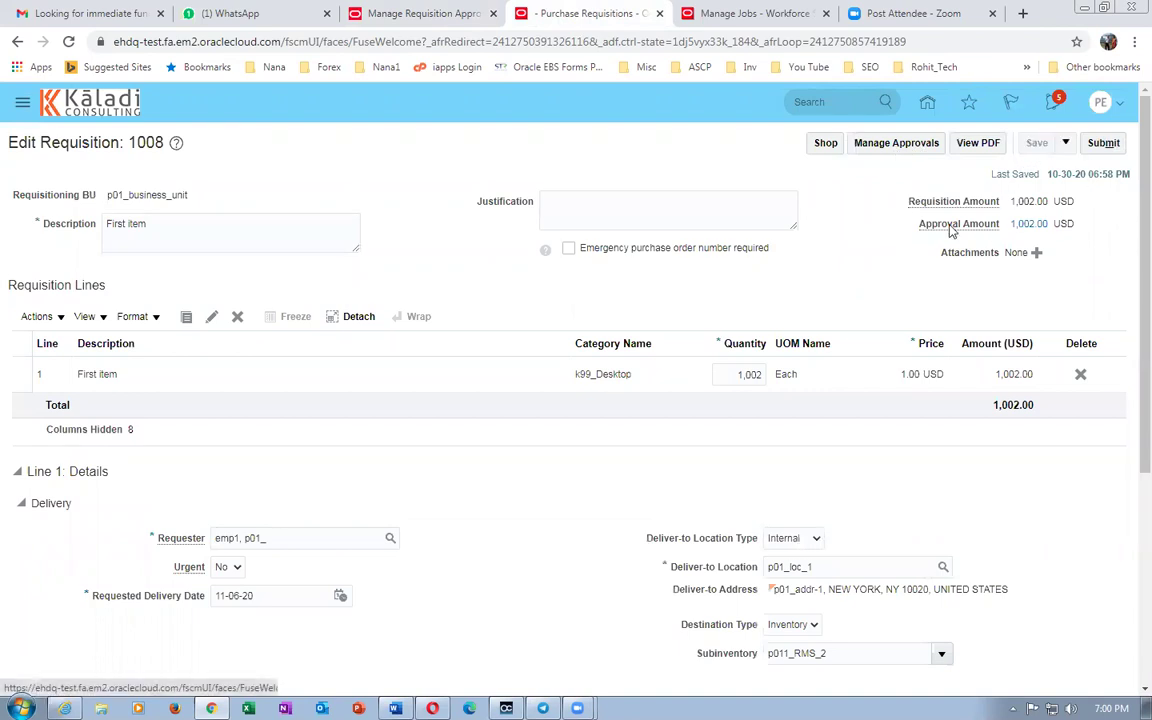
pyautogui.click(898, 150)
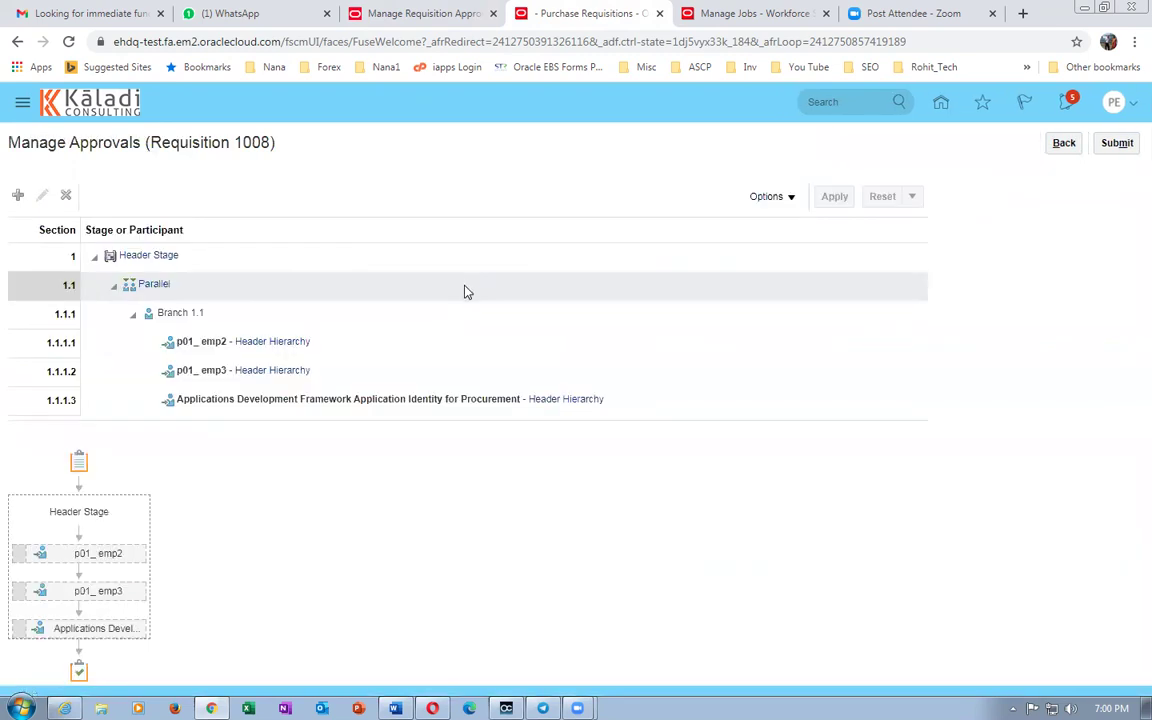
pyautogui.moveTo(138, 600)
pyautogui.moveTo(113, 627)
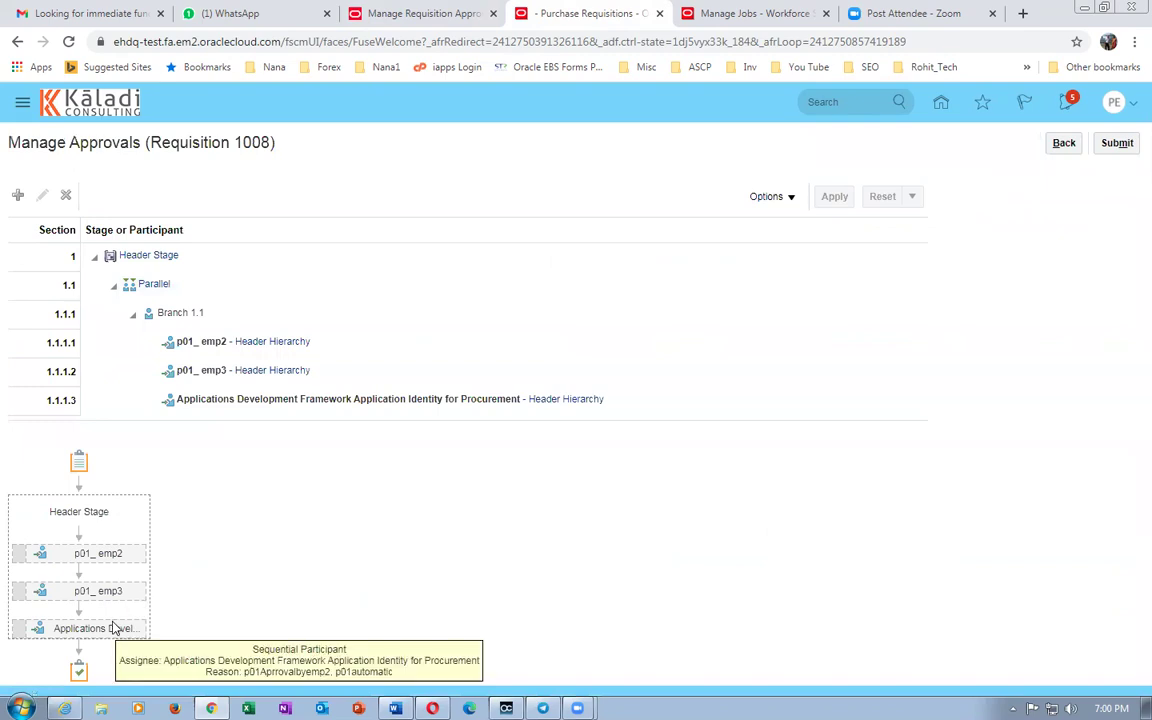
pyautogui.moveTo(127, 566)
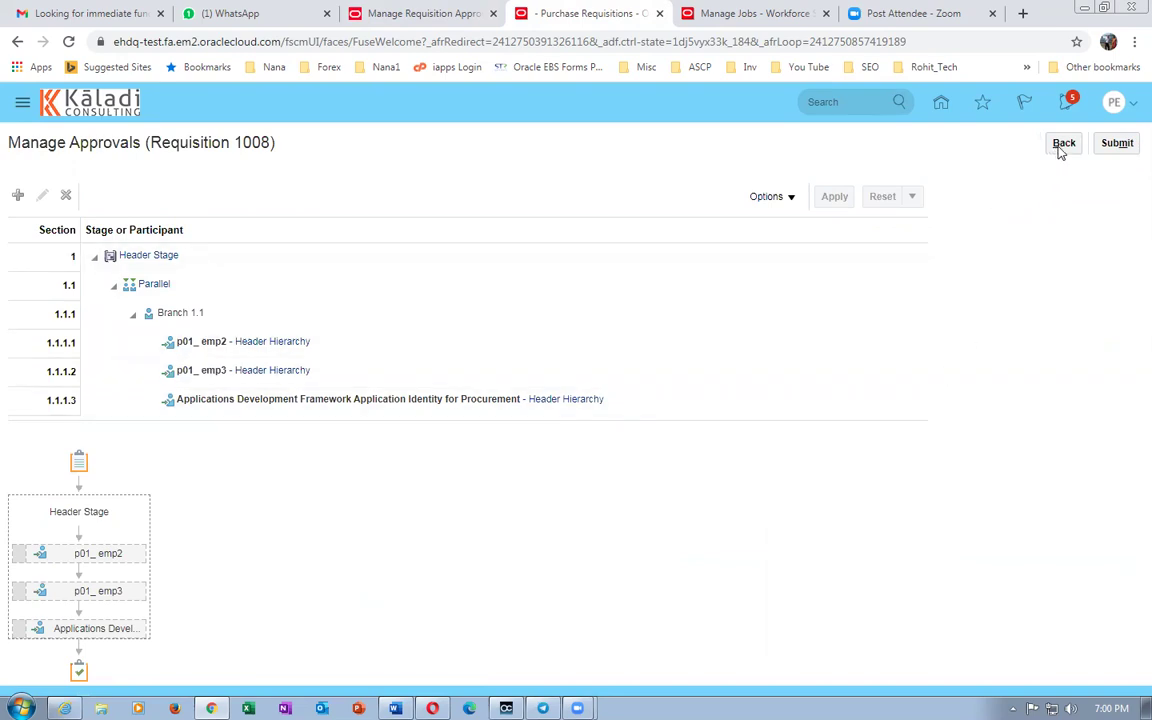
pyautogui.click(1117, 144)
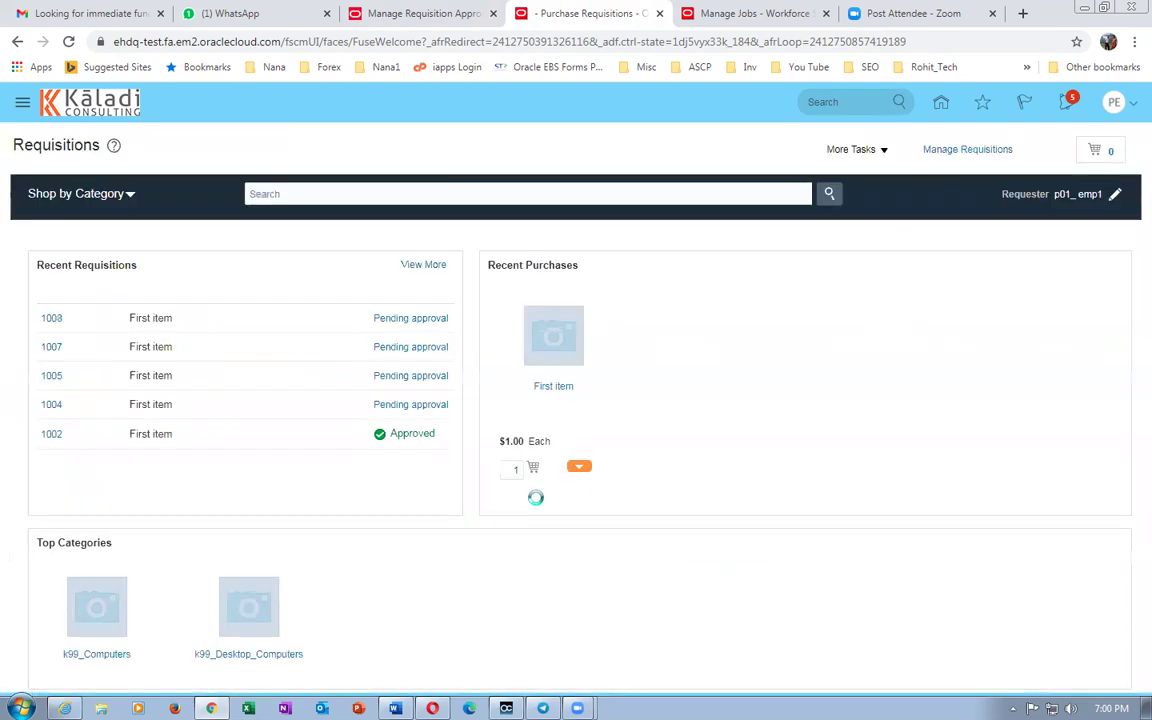
# Dismiss the submission confirmation and bring up the sign-in page in the second browser.
pyautogui.click(634, 411)
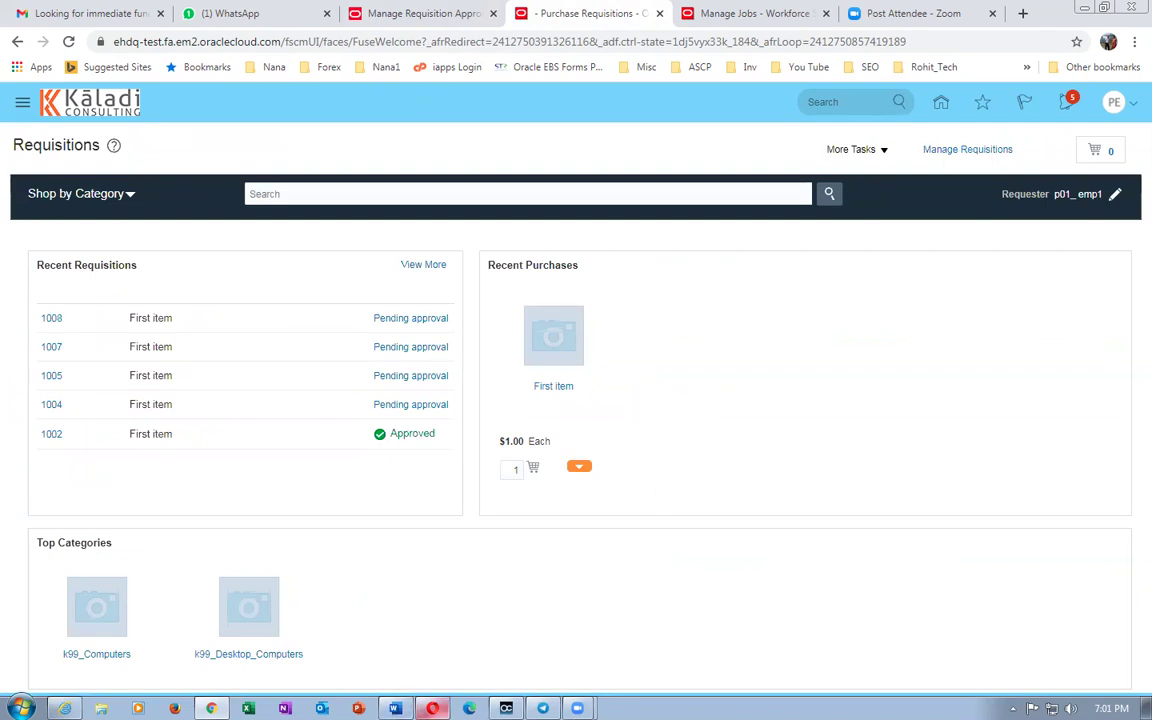
pyautogui.moveTo(432, 708)
pyautogui.click(428, 676)
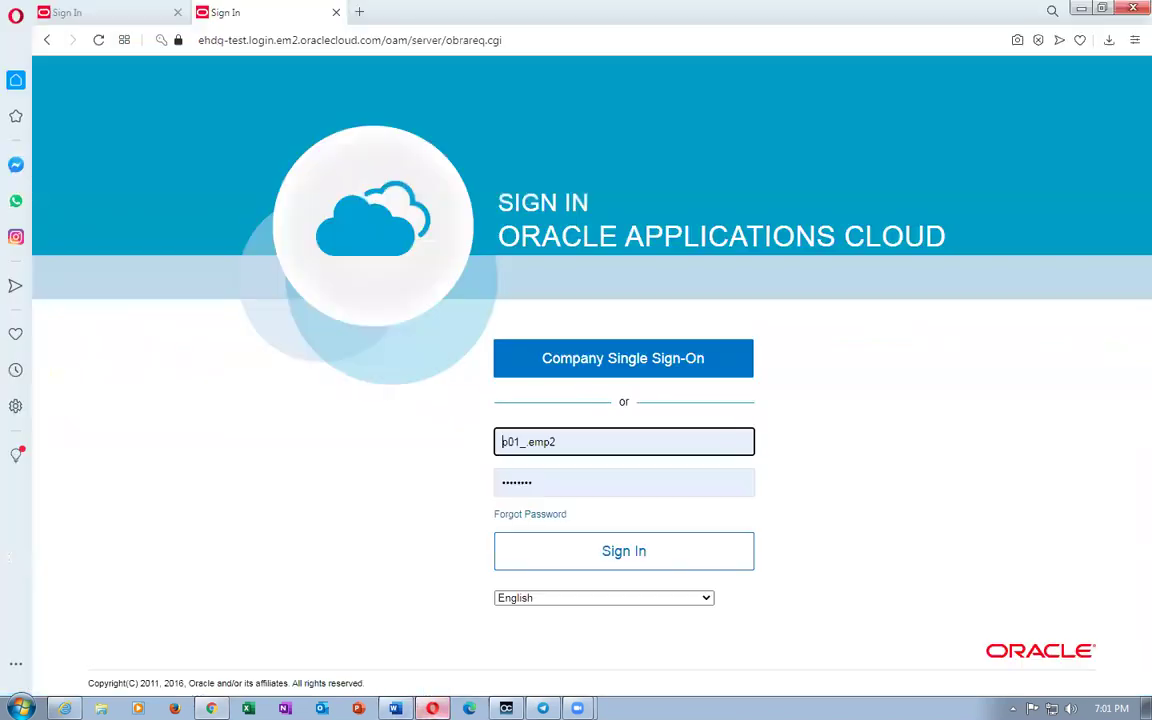
# Sign in as the next approver after correcting the mistyped username, and view pending notifications.
pyautogui.click(609, 442)
pyautogui.click(866, 476)
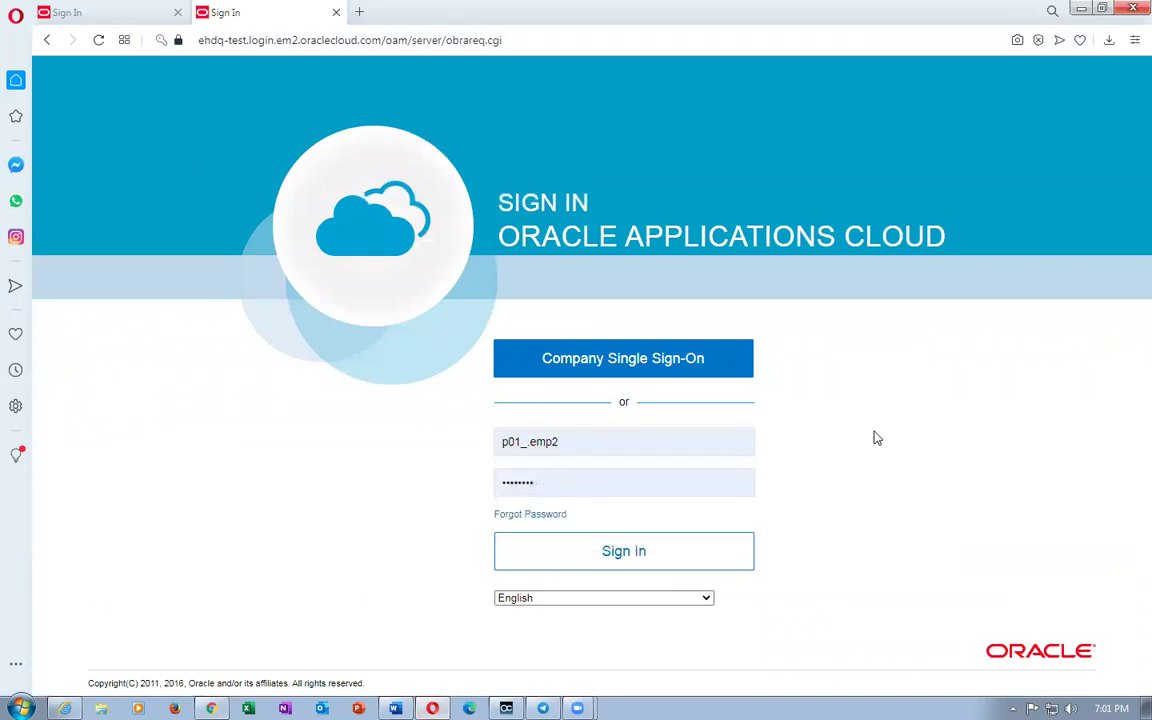
pyautogui.click(672, 565)
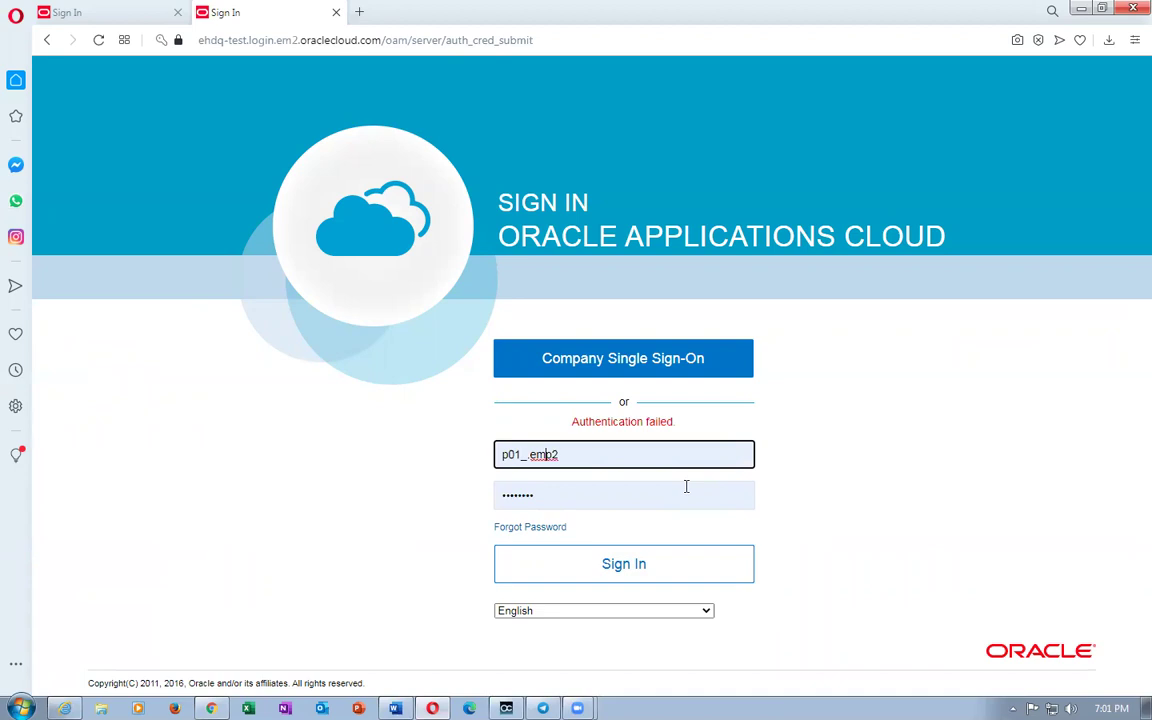
pyautogui.press('BackSpace')
pyautogui.press('Return')
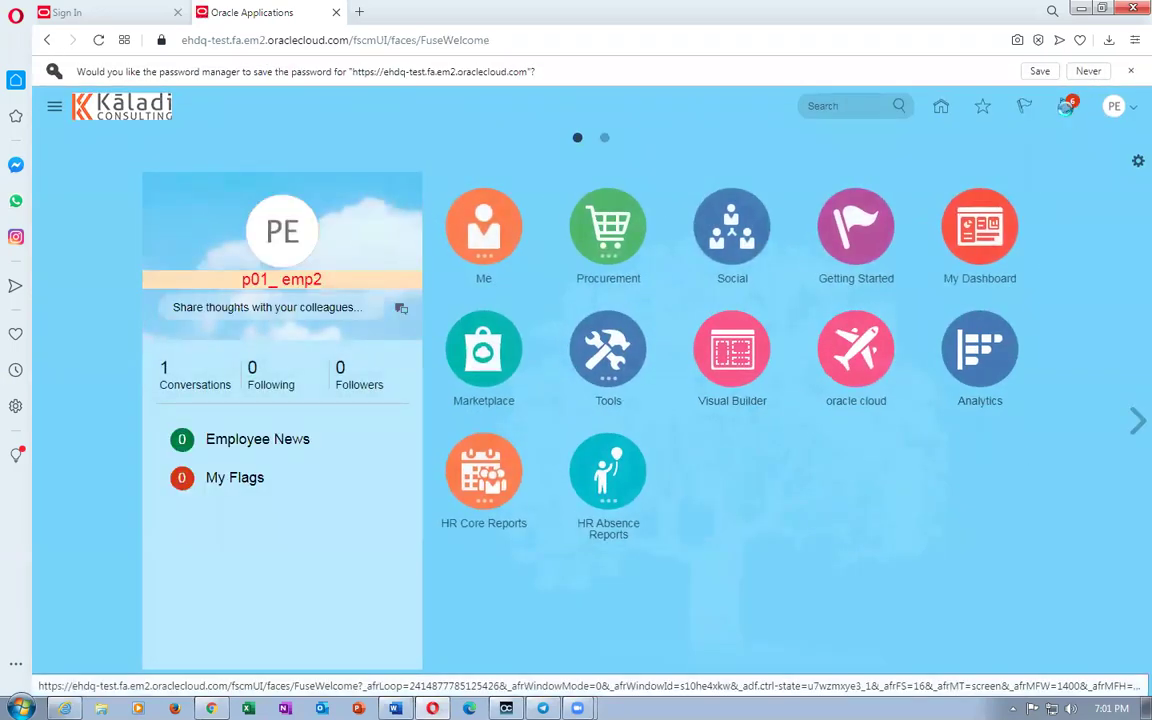
pyautogui.click(1066, 106)
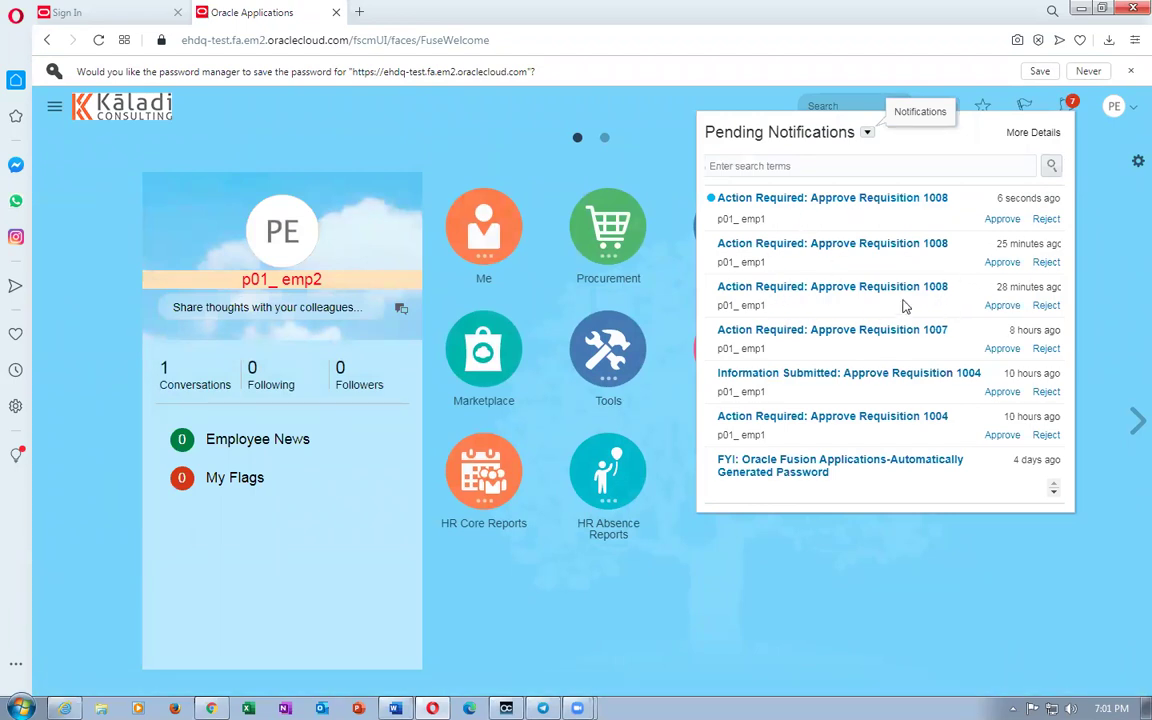
# Review the Approve Requisition 1008 task's history, then return to the requester's Requisitions page.
pyautogui.click(829, 199)
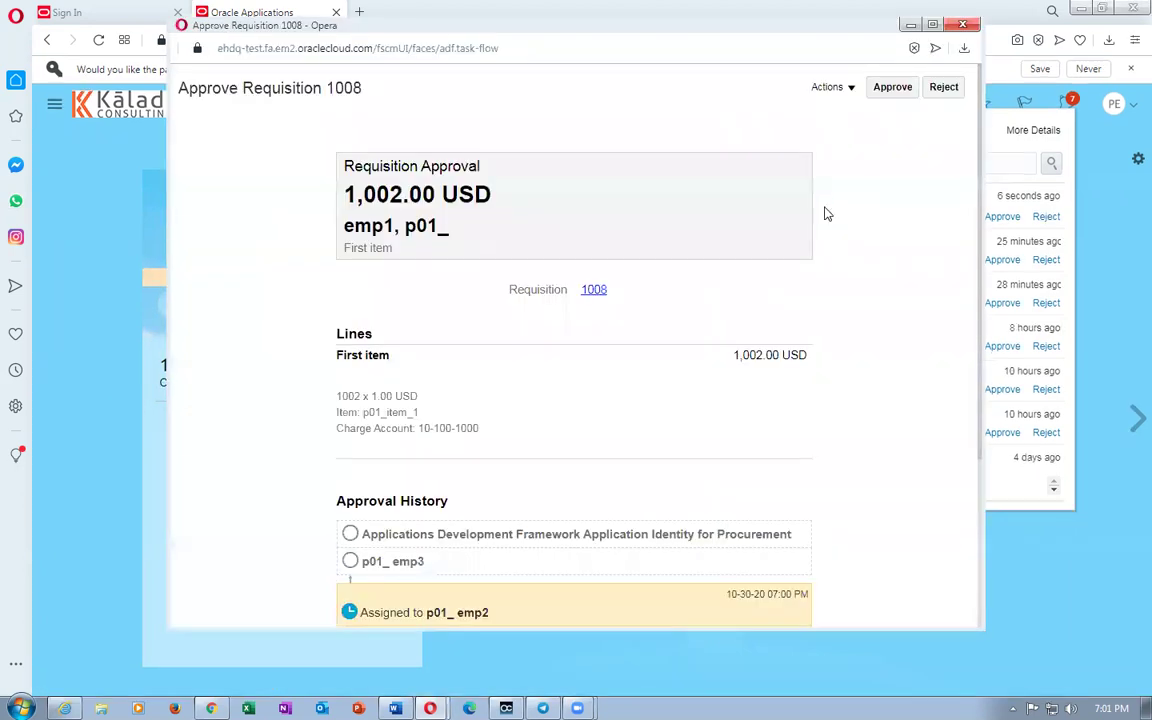
pyautogui.scroll(-2, 522, 486)
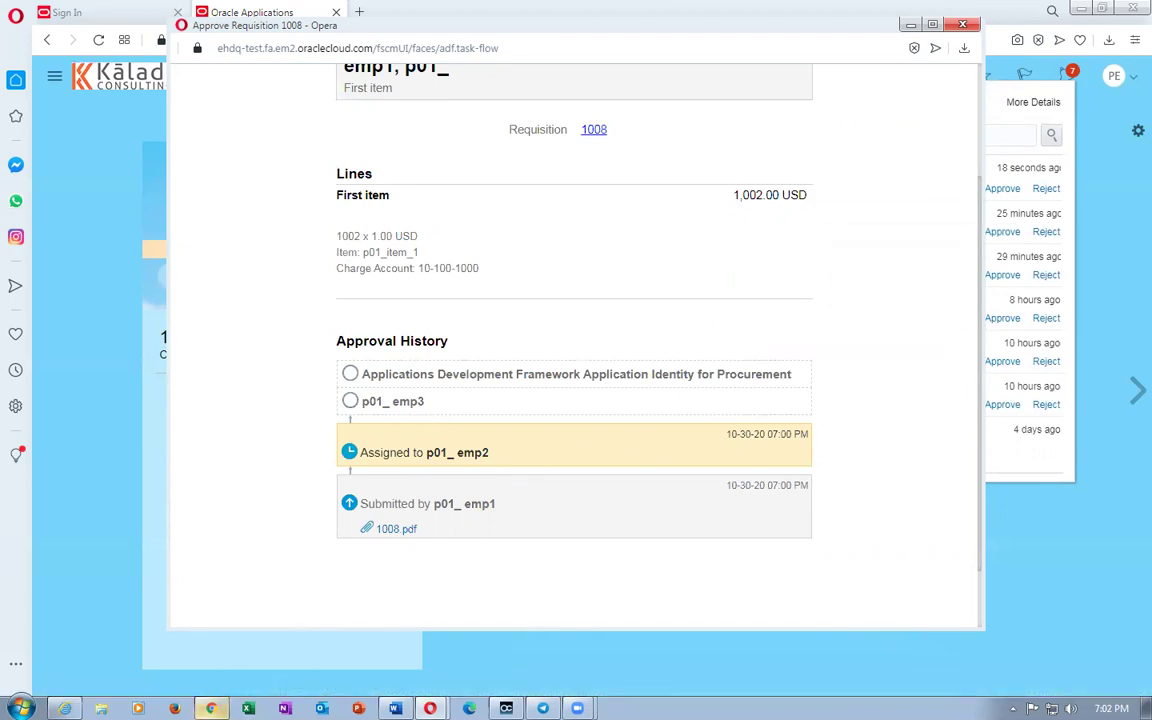
pyautogui.click(211, 708)
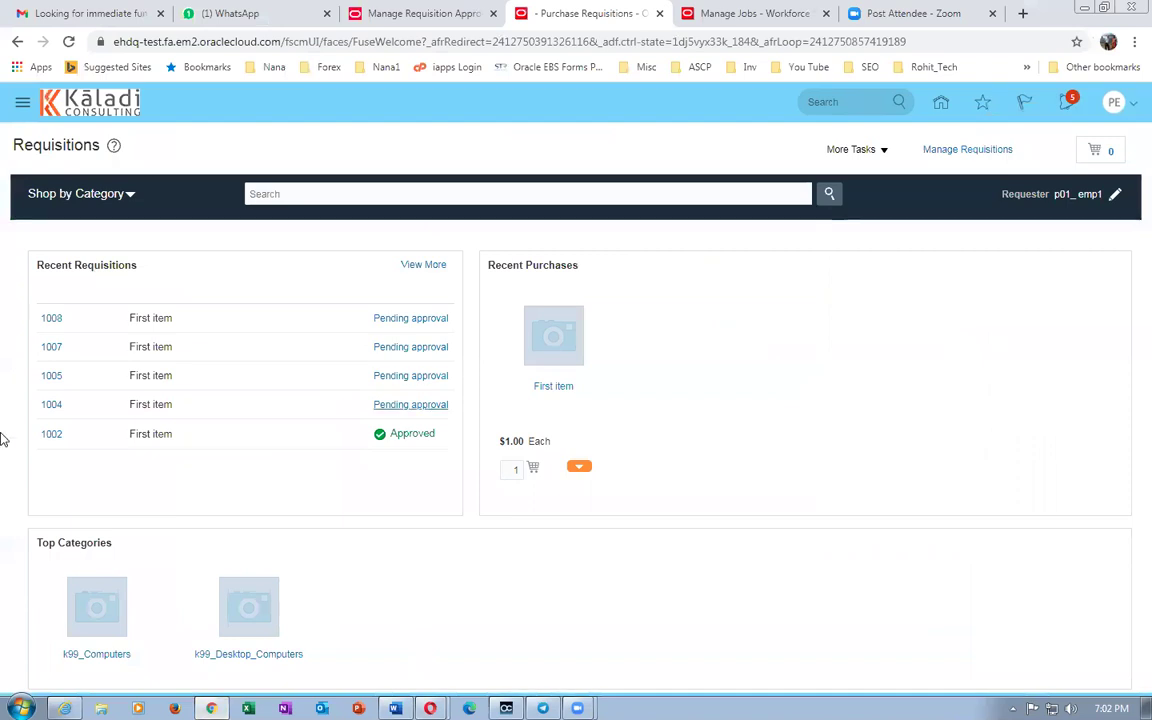
# Open requisition 1008 and view the pending line's approval action detail.
pyautogui.click(53, 318)
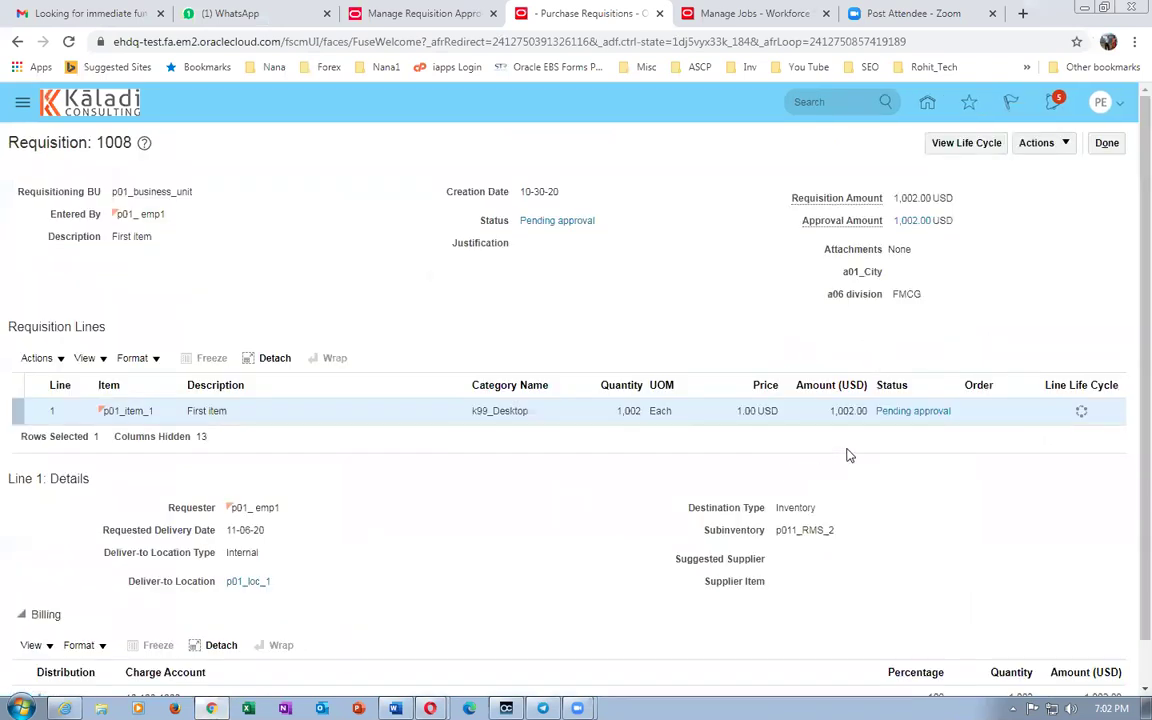
pyautogui.click(930, 411)
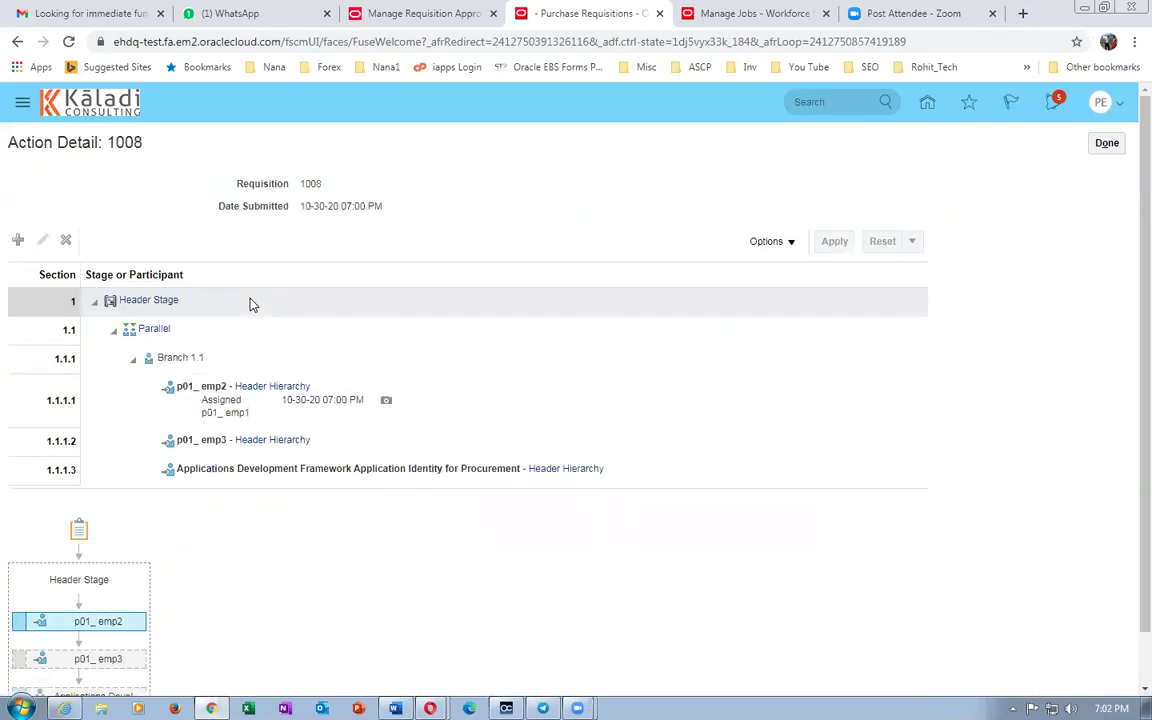
pyautogui.scroll(-1, 250, 303)
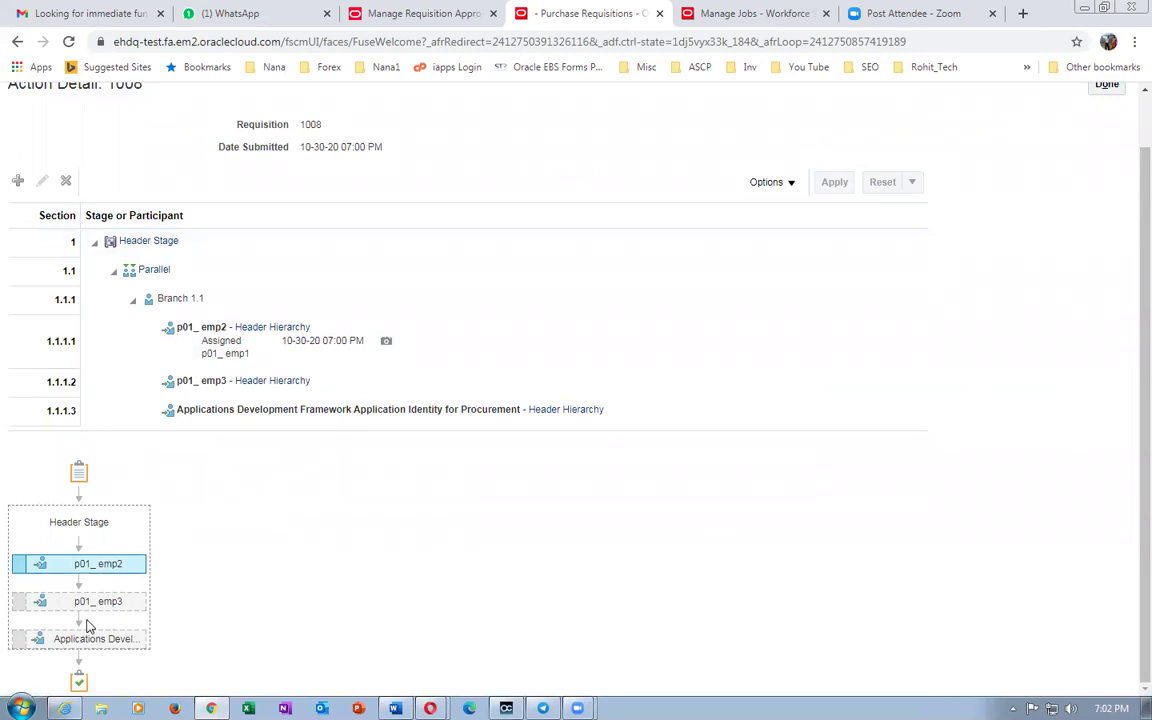
pyautogui.moveTo(105, 566)
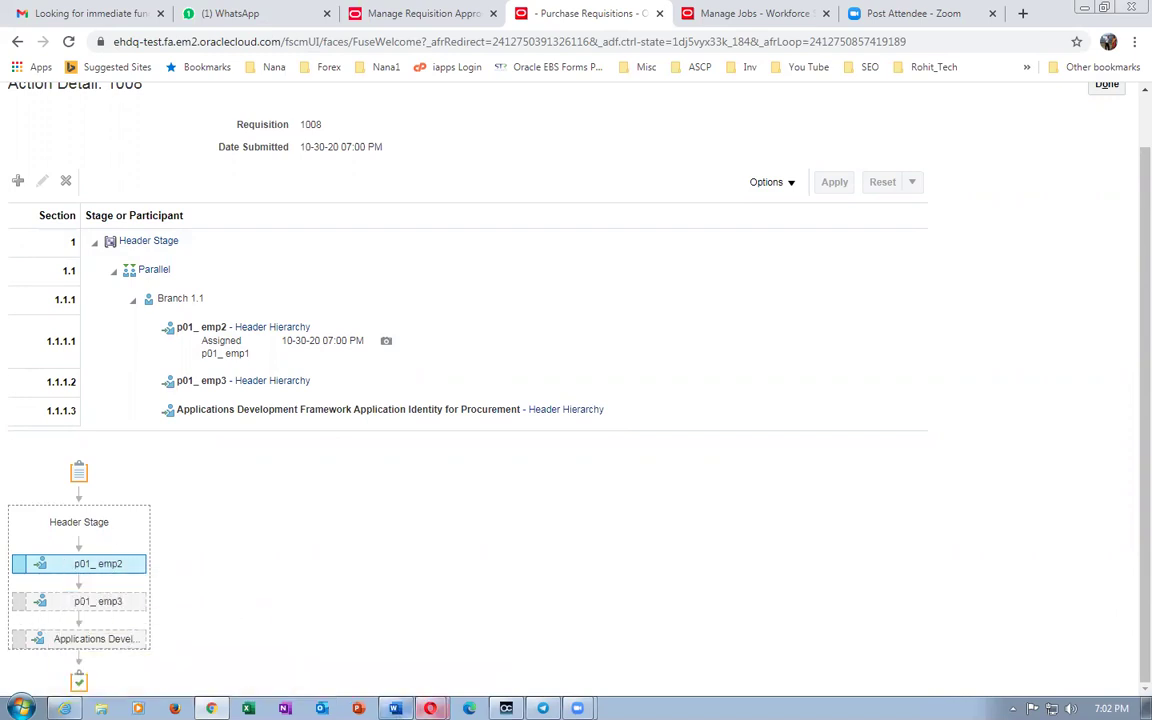
# Start reassigning requisition 1008's approval task via Actions > Reassign and search for a user.
pyautogui.moveTo(430, 706)
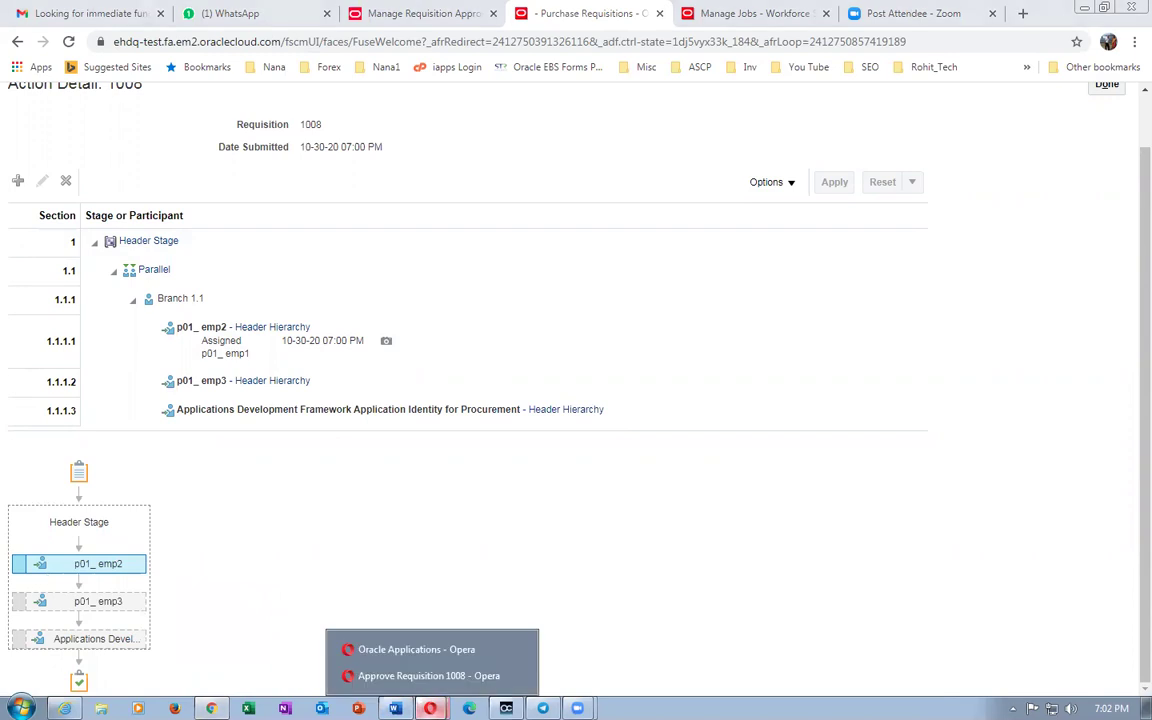
pyautogui.click(450, 675)
pyautogui.scroll(3, 812, 283)
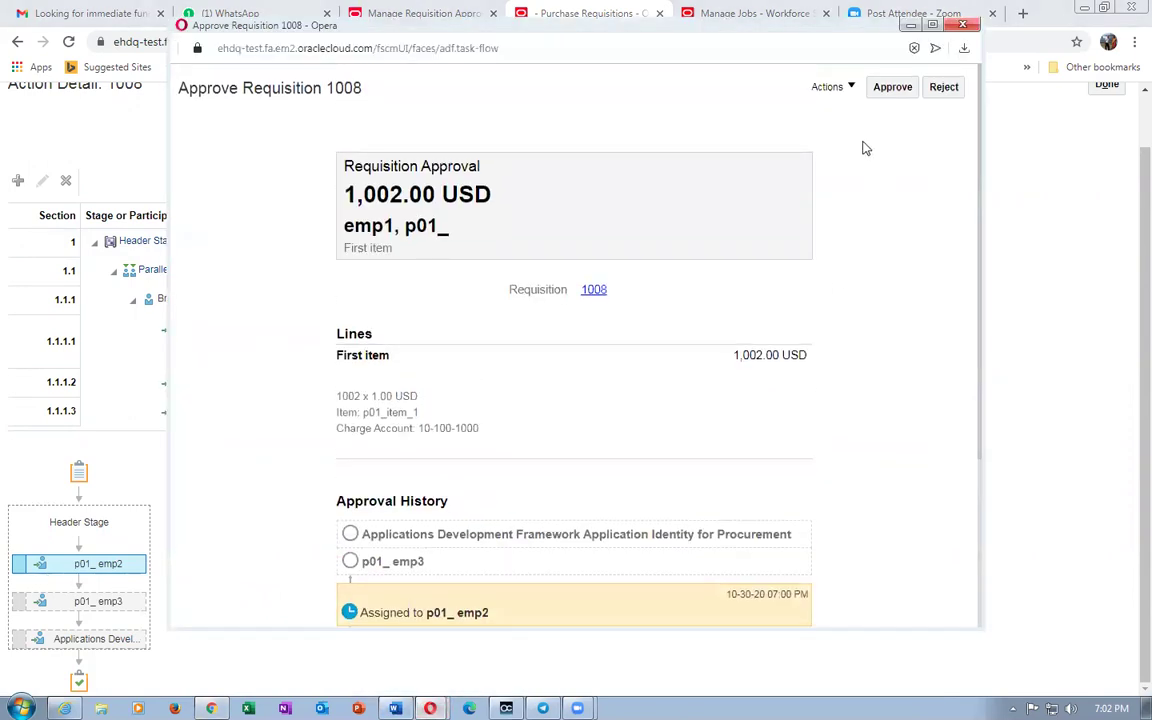
pyautogui.click(834, 90)
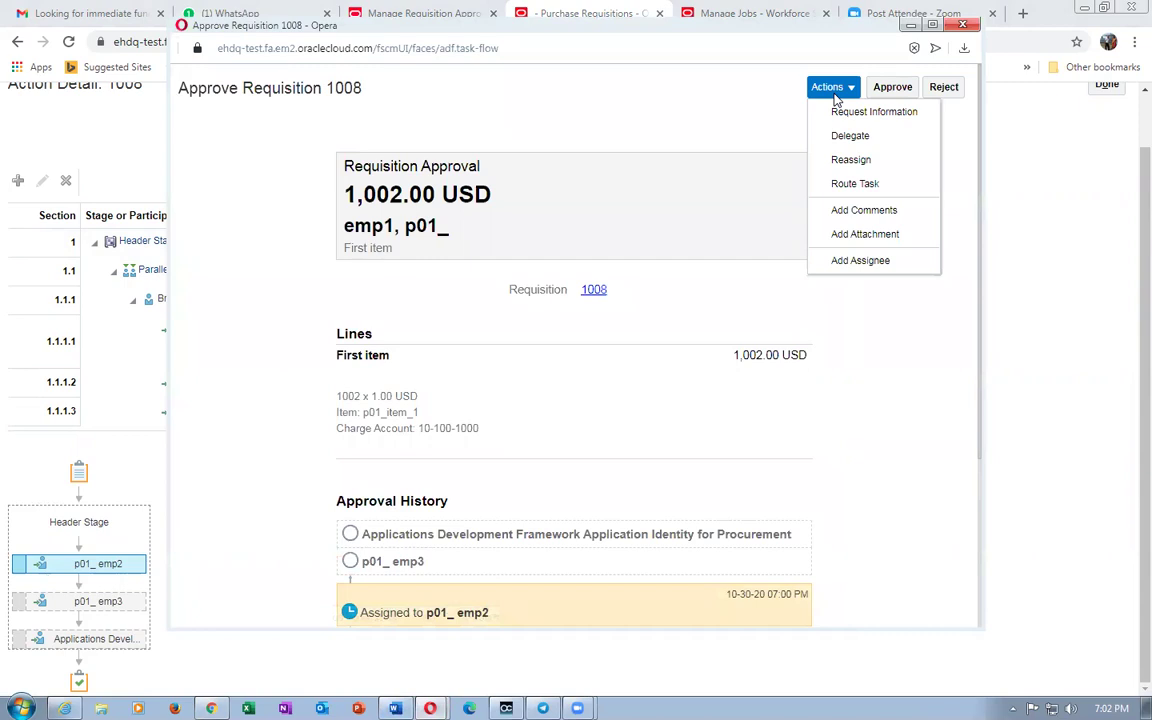
pyautogui.click(851, 160)
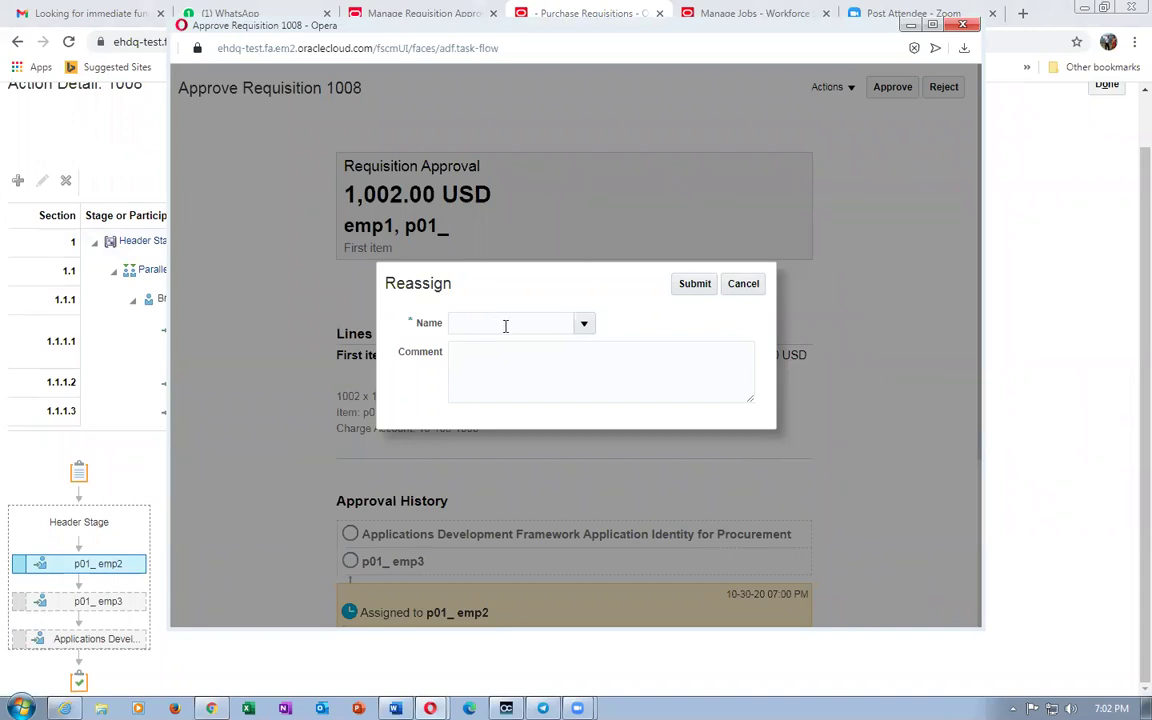
pyautogui.click(579, 329)
pyautogui.click(468, 352)
# Search users with User Name containing 'a01' and choose the first result.
pyautogui.click(672, 152)
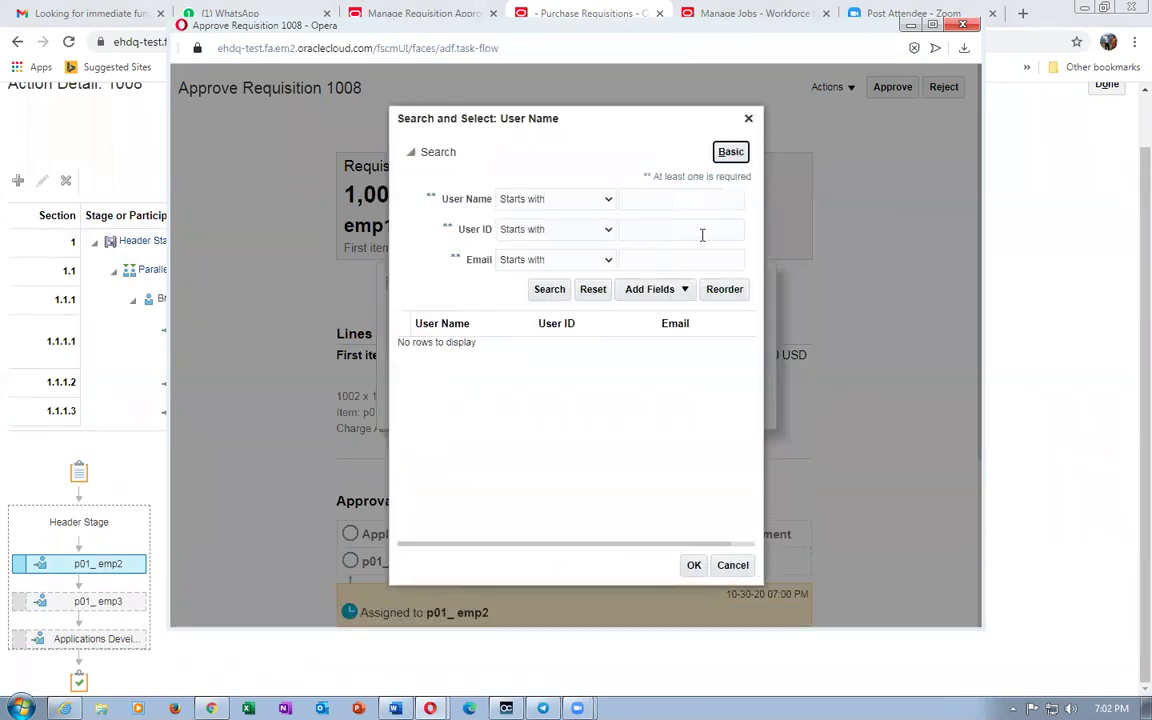
pyautogui.click(517, 203)
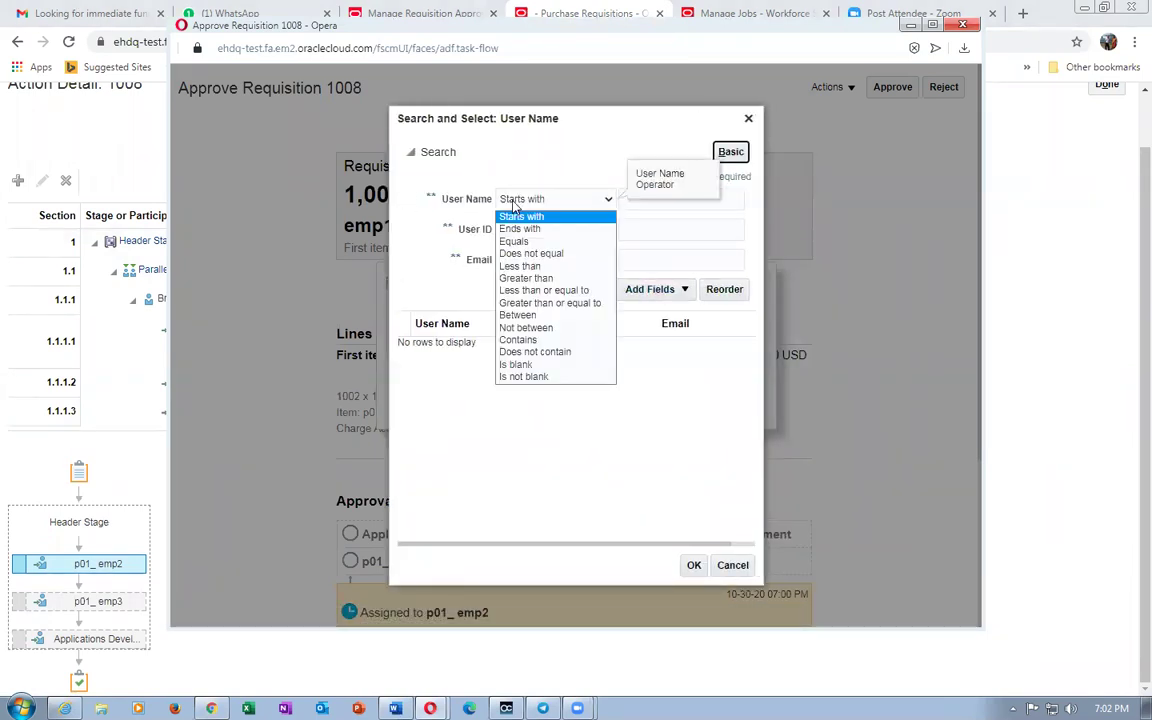
pyautogui.click(522, 340)
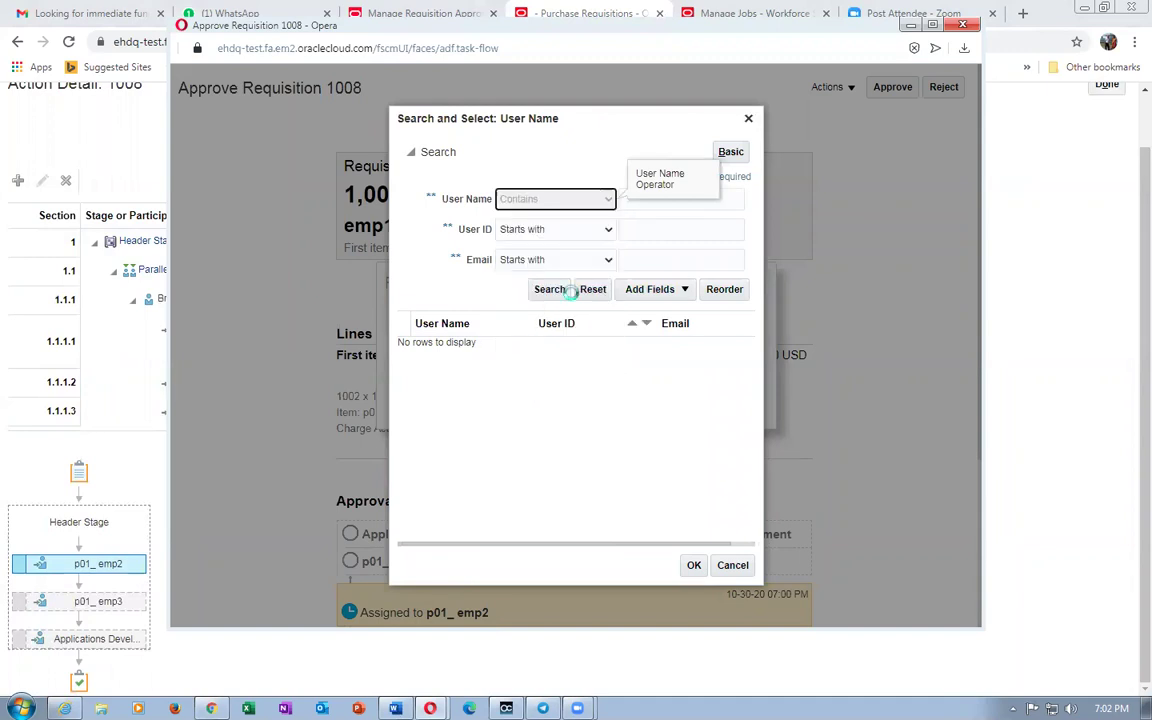
pyautogui.click(641, 205)
pyautogui.write('a01')
pyautogui.click(551, 291)
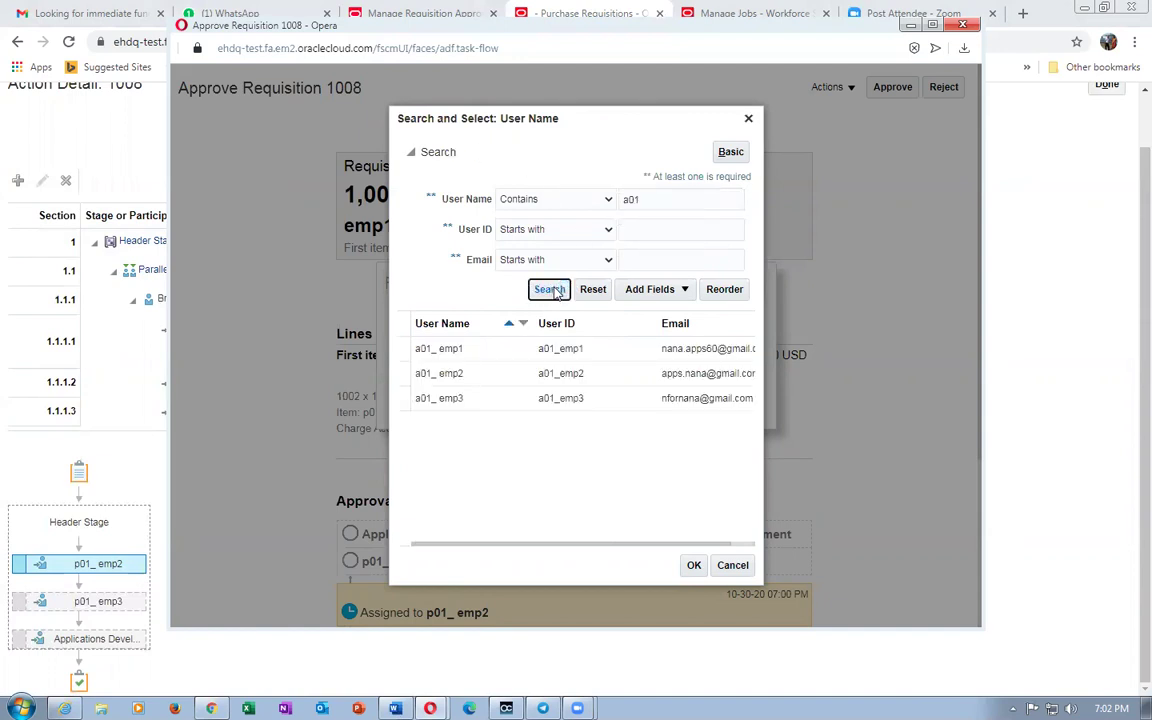
pyautogui.click(401, 349)
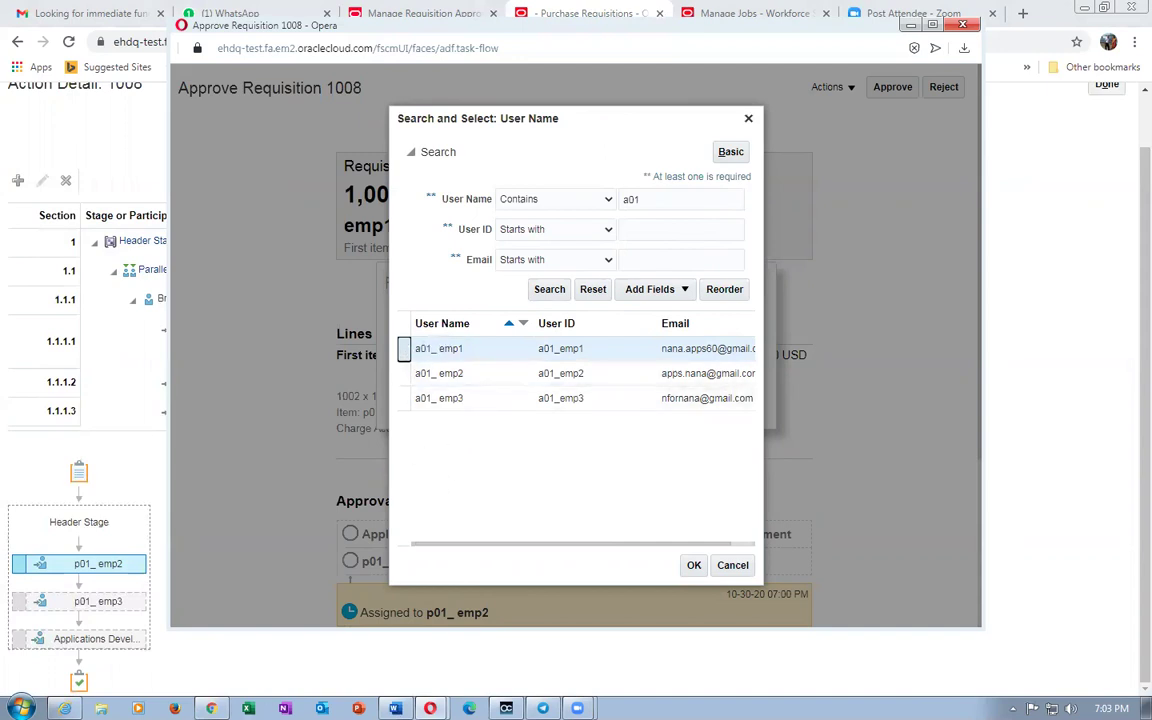
pyautogui.click(185, 641)
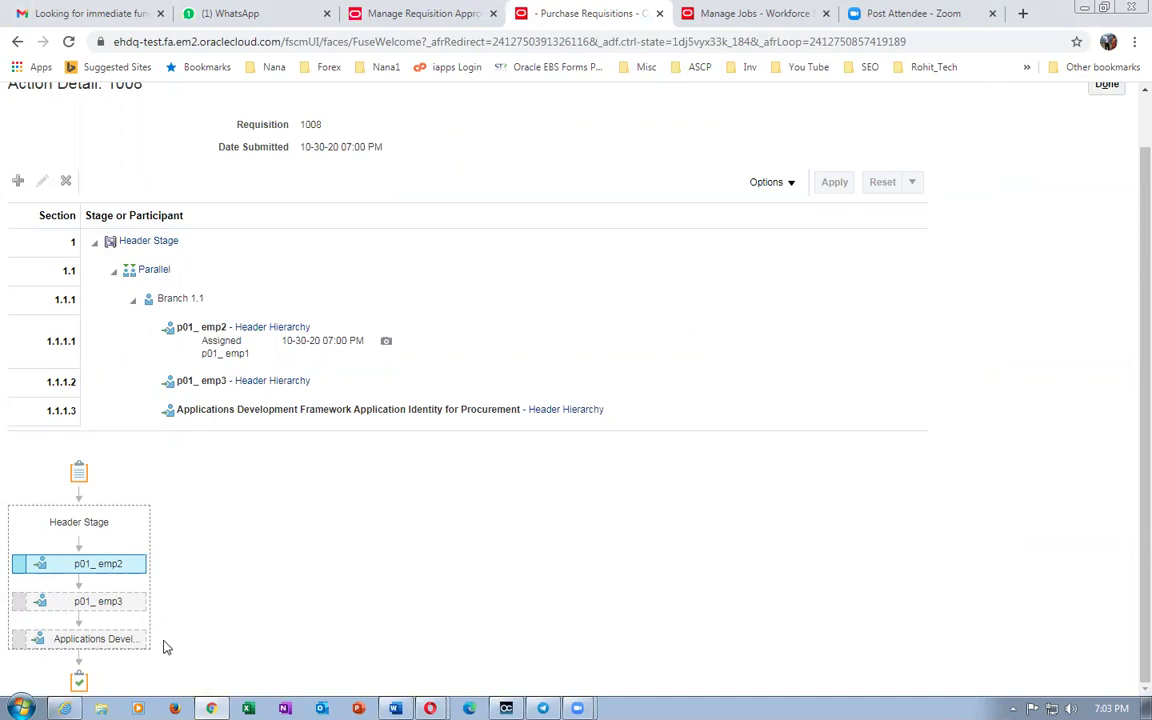
pyautogui.hotkey('alt', 'Tab')
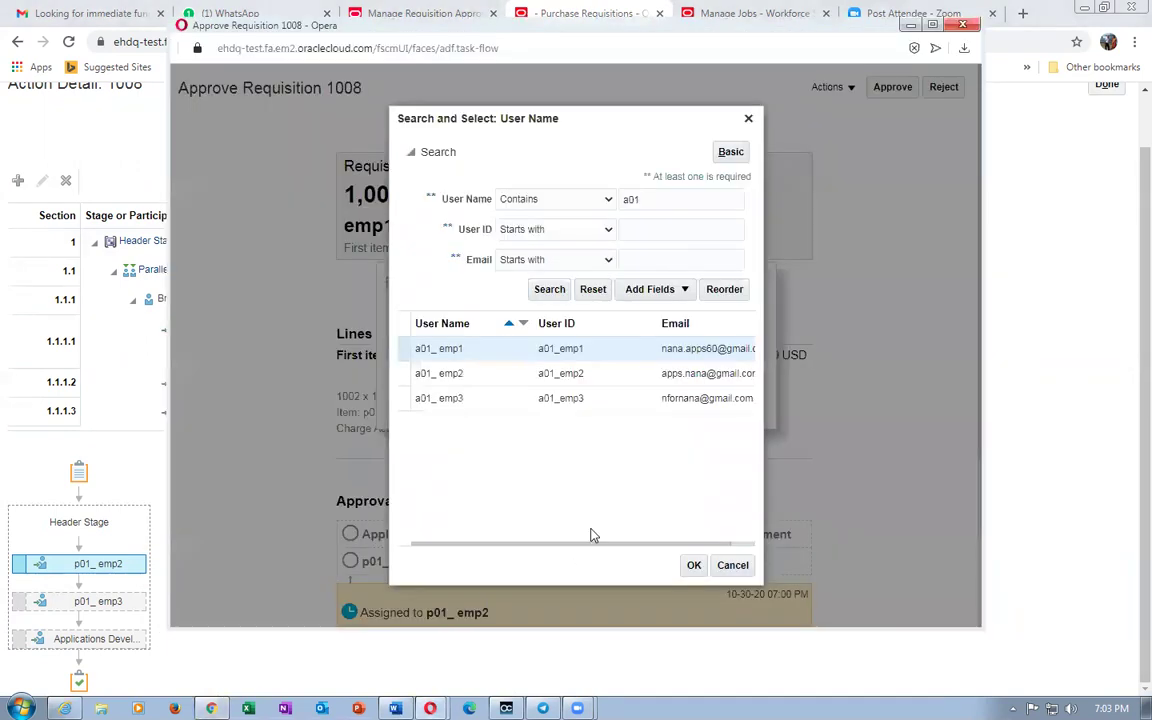
pyautogui.click(690, 566)
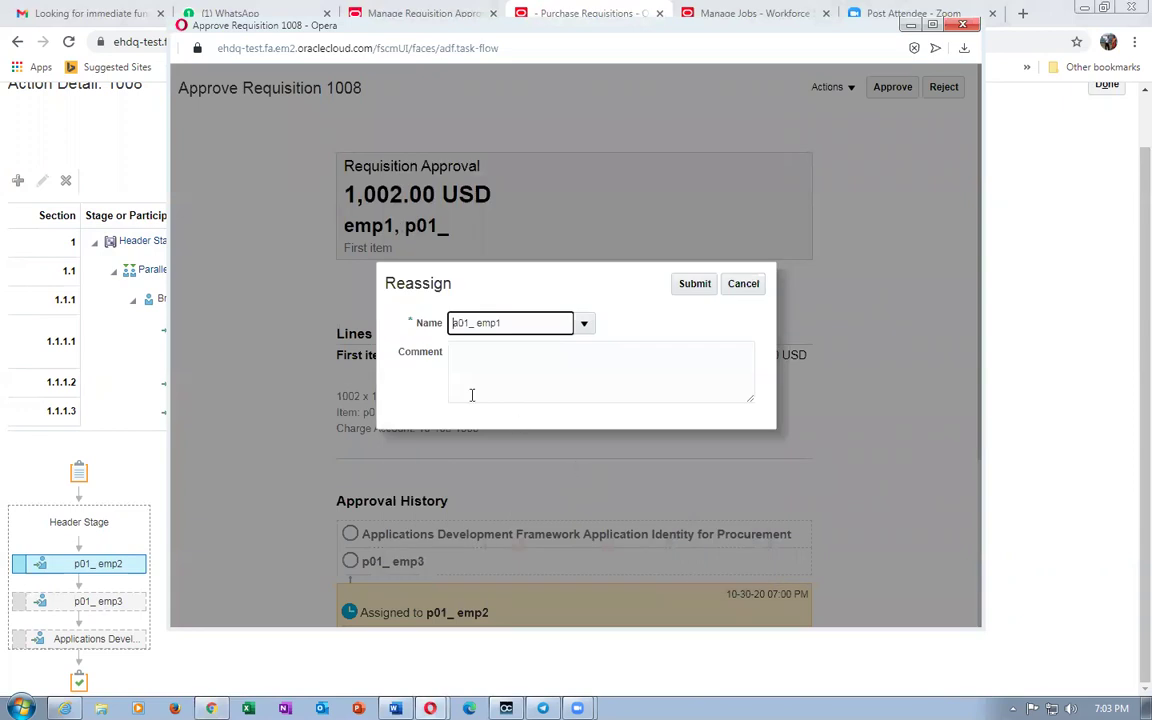
# Add the comment 'Reassigned to a01 hierarchy' and submit the reassignment.
pyautogui.click(488, 350)
pyautogui.write('Reassigned to a01 hierarchy')
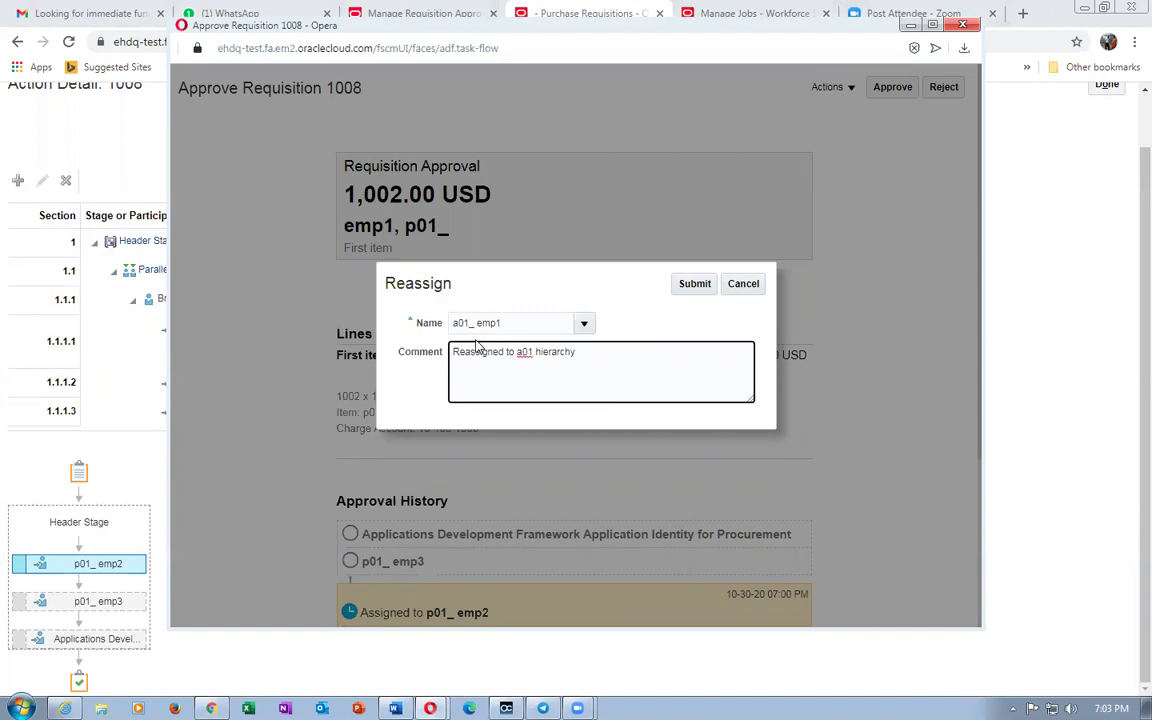
pyautogui.click(698, 283)
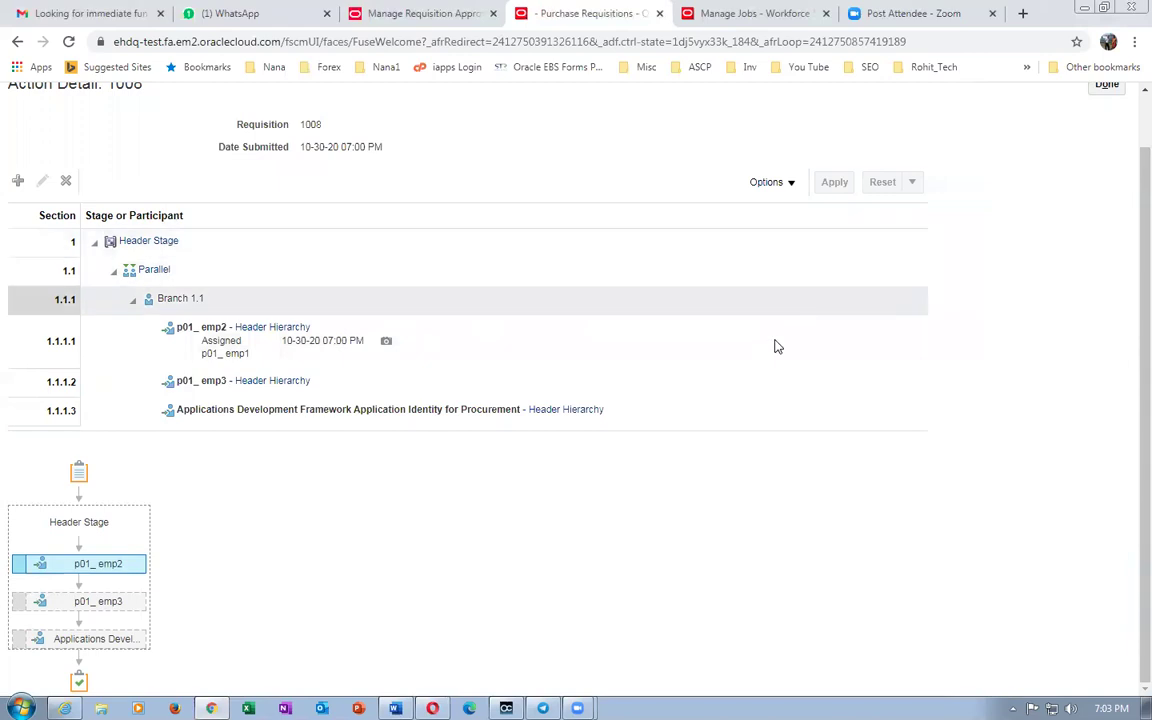
# Reload requisition 1008's pending-line approval details to check the reassigned a01 approvers and System Update entry.
pyautogui.scroll(1, 190, 430)
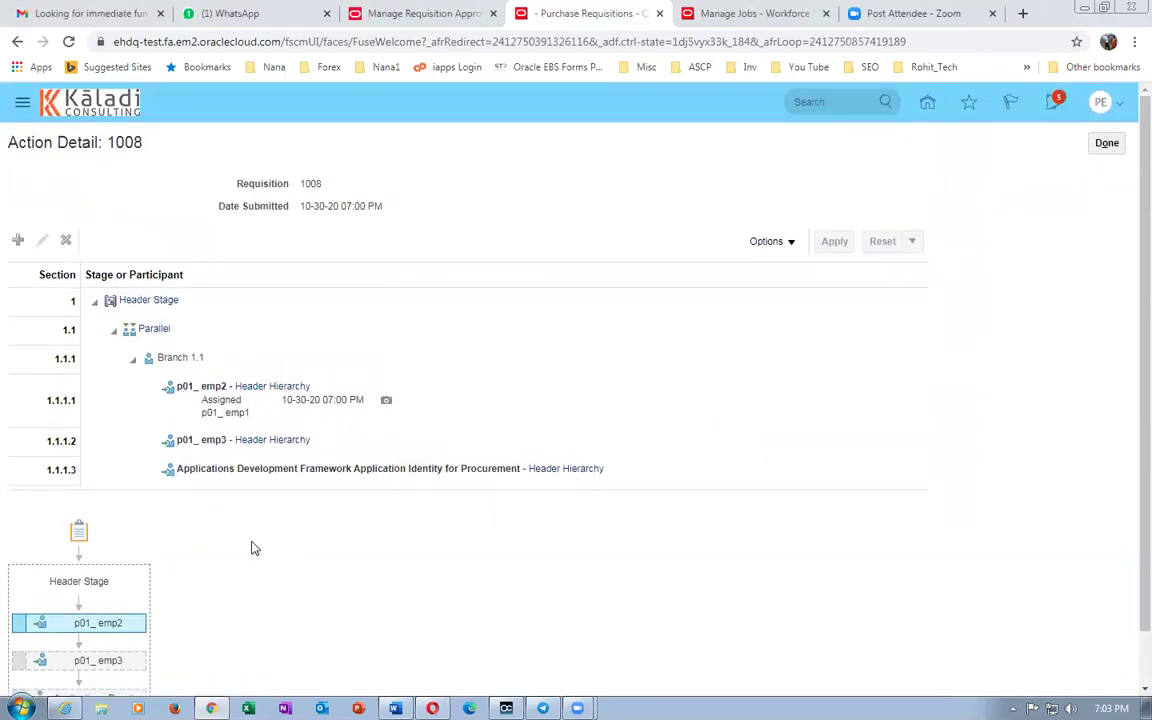
pyautogui.scroll(-1, 166, 617)
pyautogui.scroll(1, 694, 368)
pyautogui.click(1104, 144)
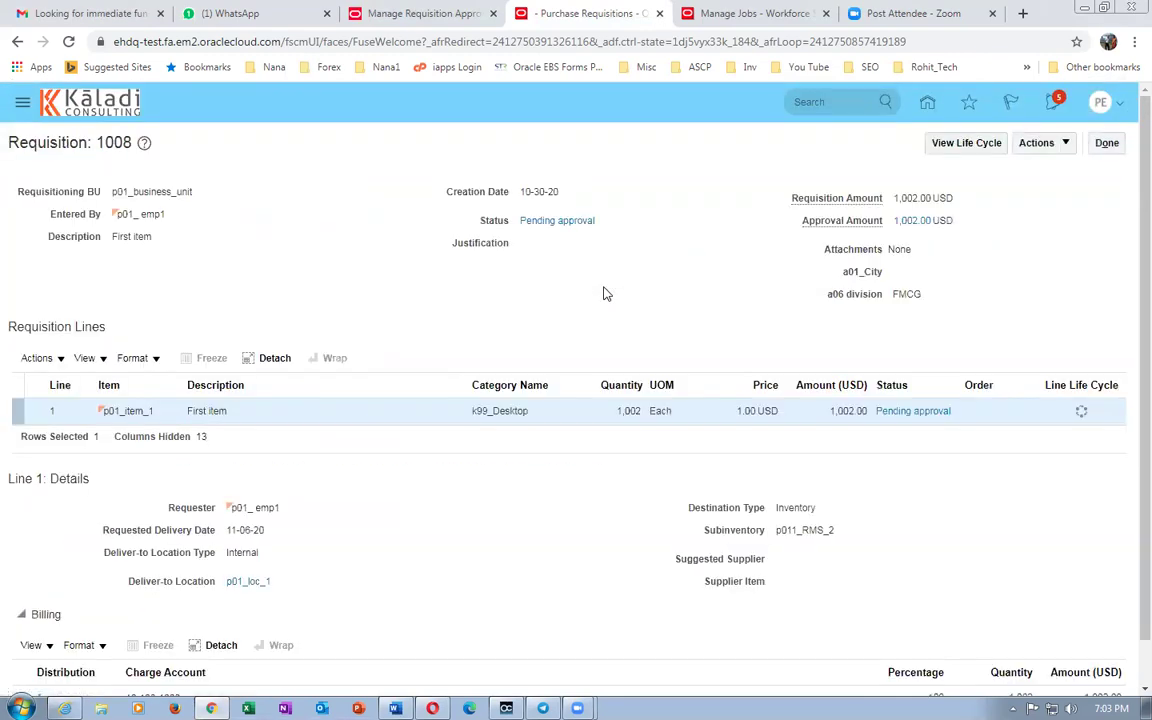
pyautogui.click(886, 411)
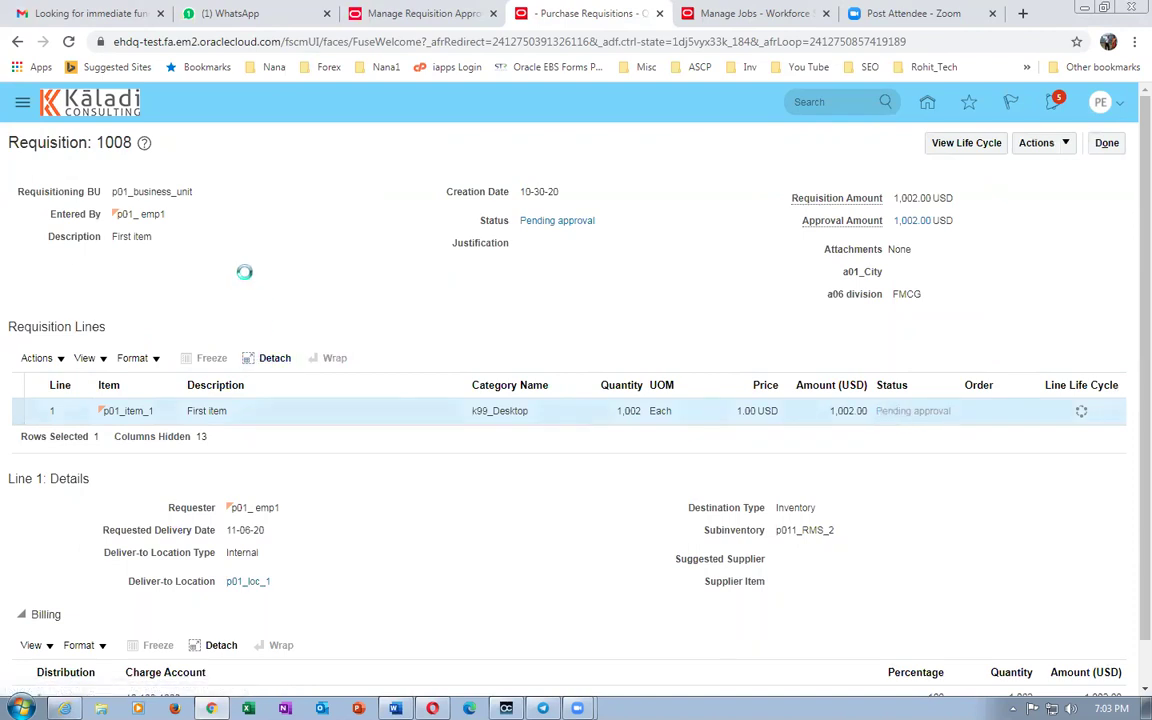
pyautogui.scroll(-3, 245, 282)
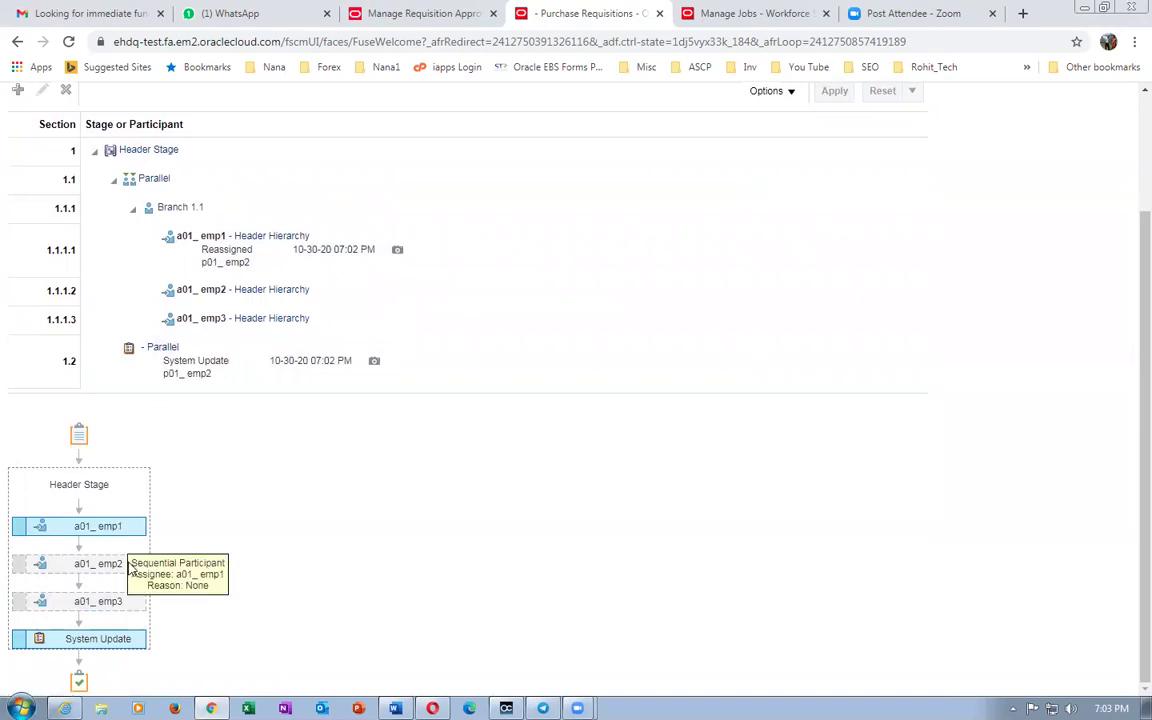
pyautogui.moveTo(125, 617)
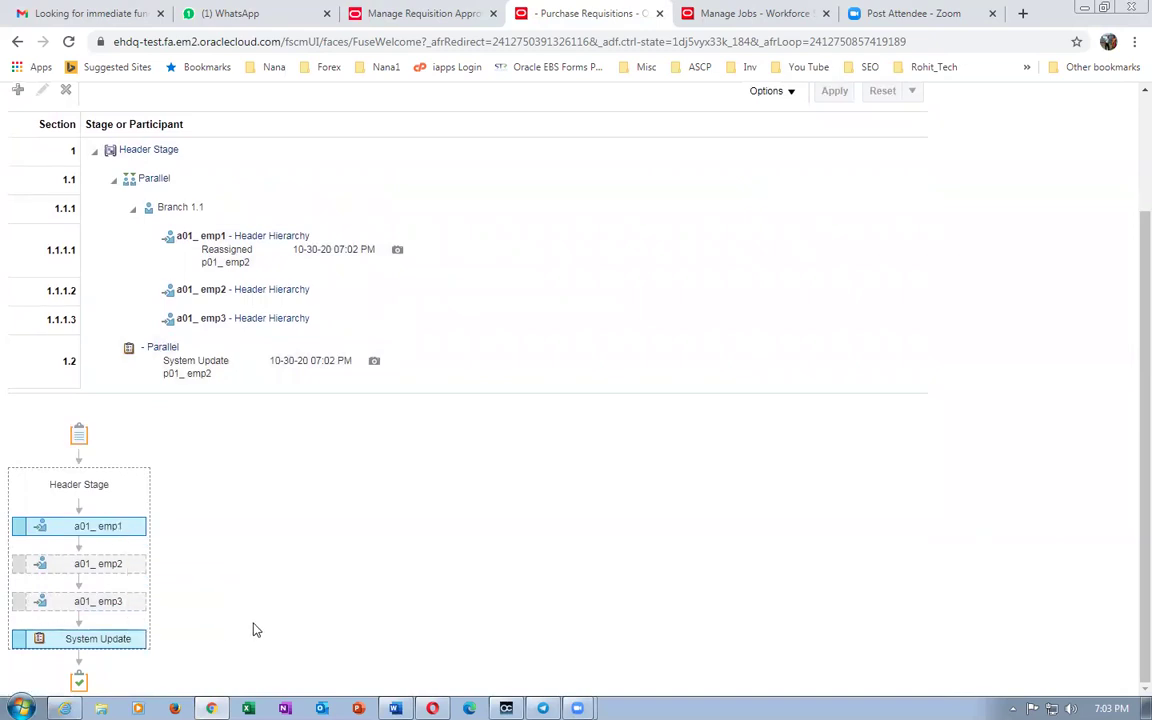
pyautogui.moveTo(140, 541)
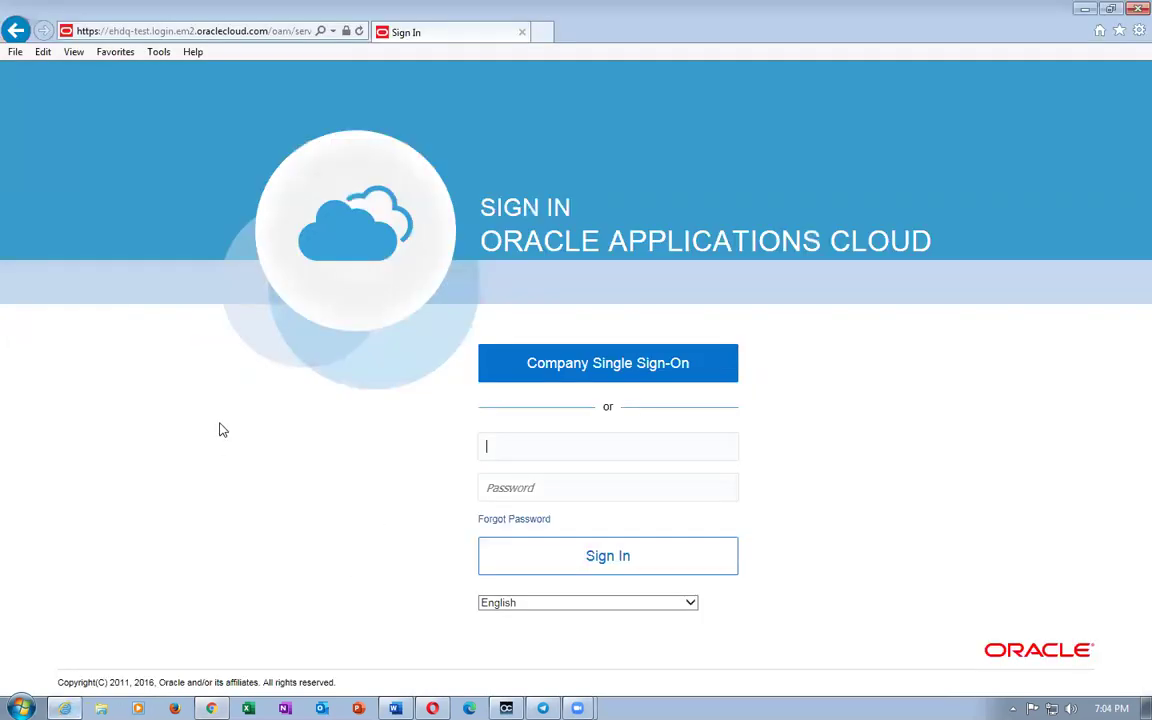
# Sign in as the a01 delegate and open the transferred Approve Requisition 1008 task (1,002.00 USD).
pyautogui.write('a01')
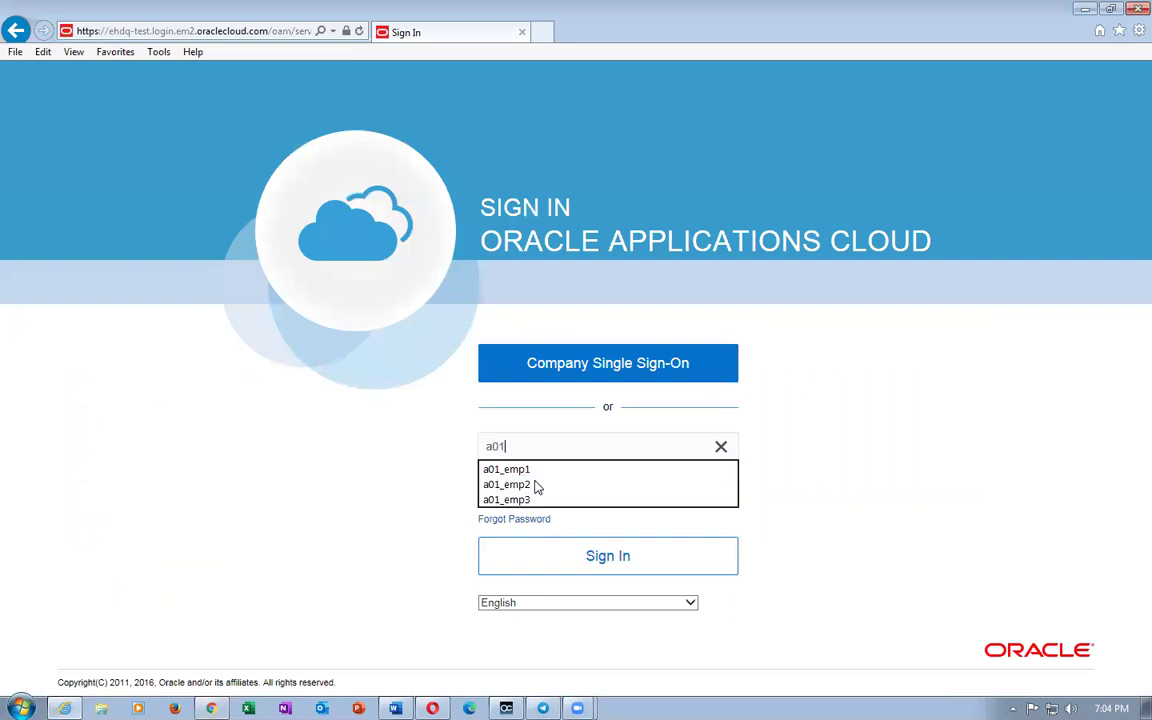
pyautogui.click(506, 469)
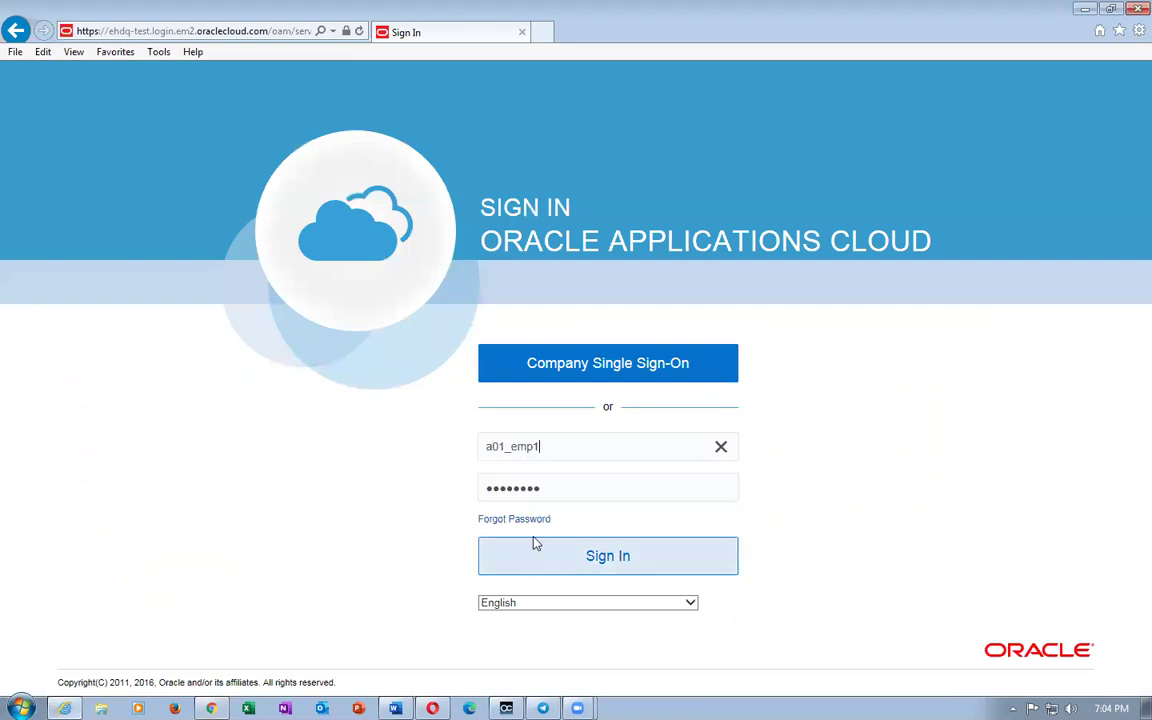
pyautogui.click(599, 555)
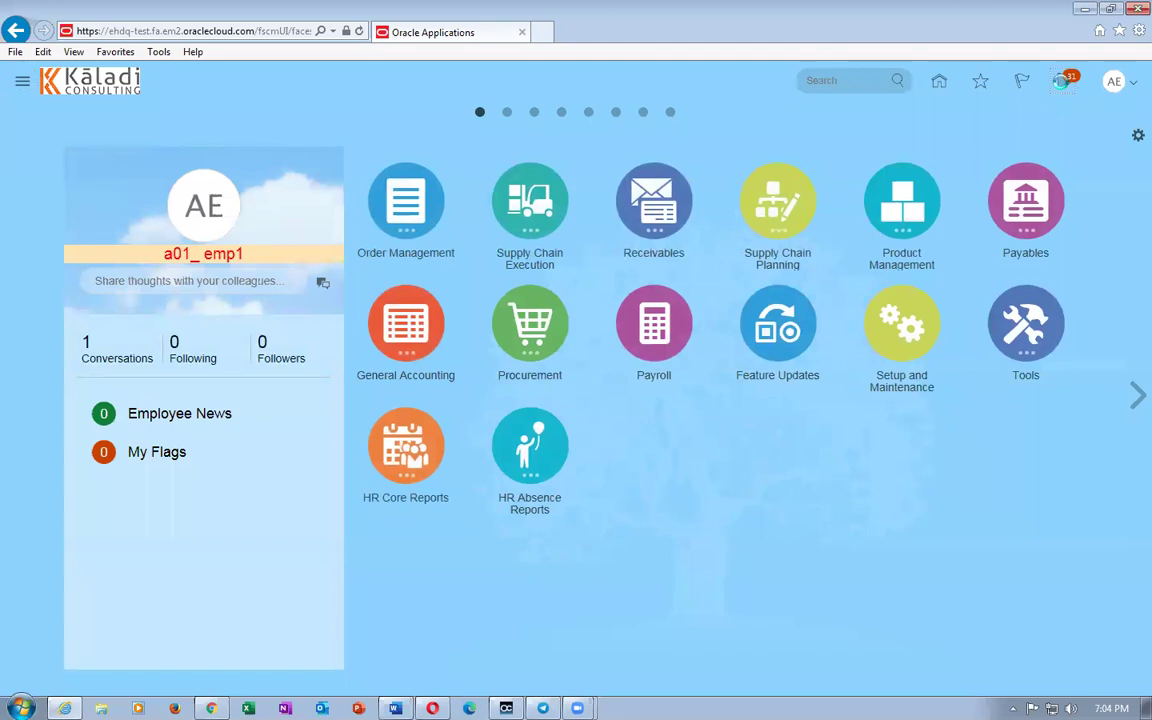
pyautogui.click(1064, 84)
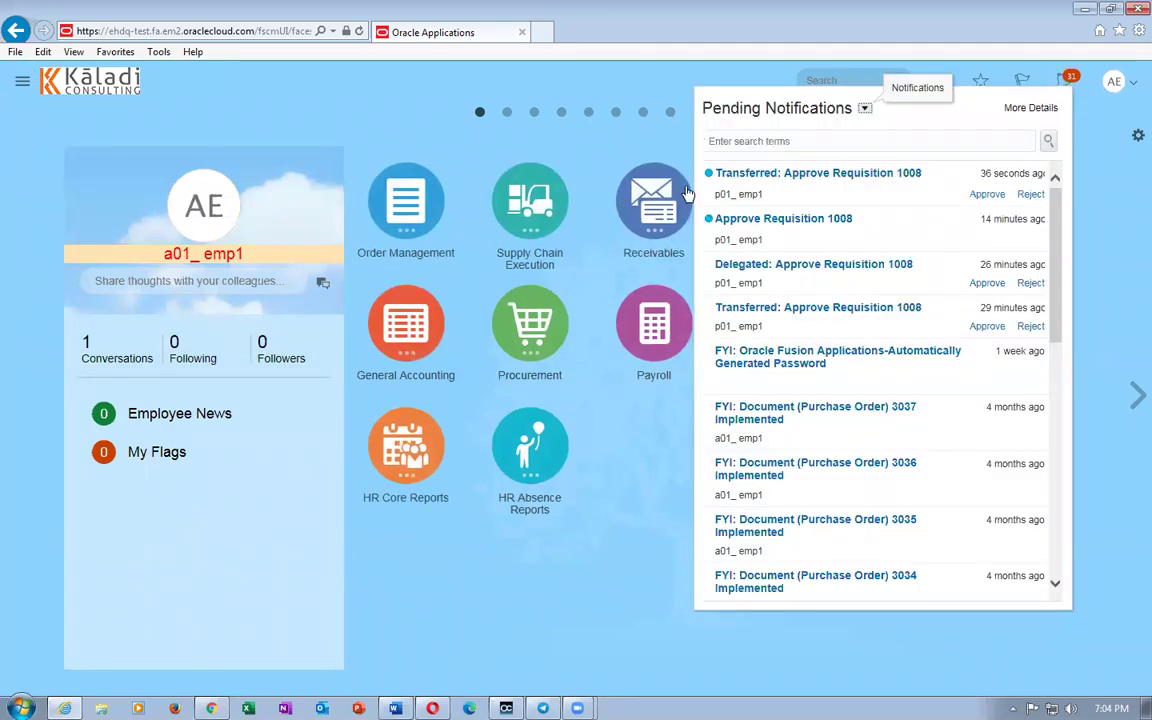
pyautogui.click(821, 178)
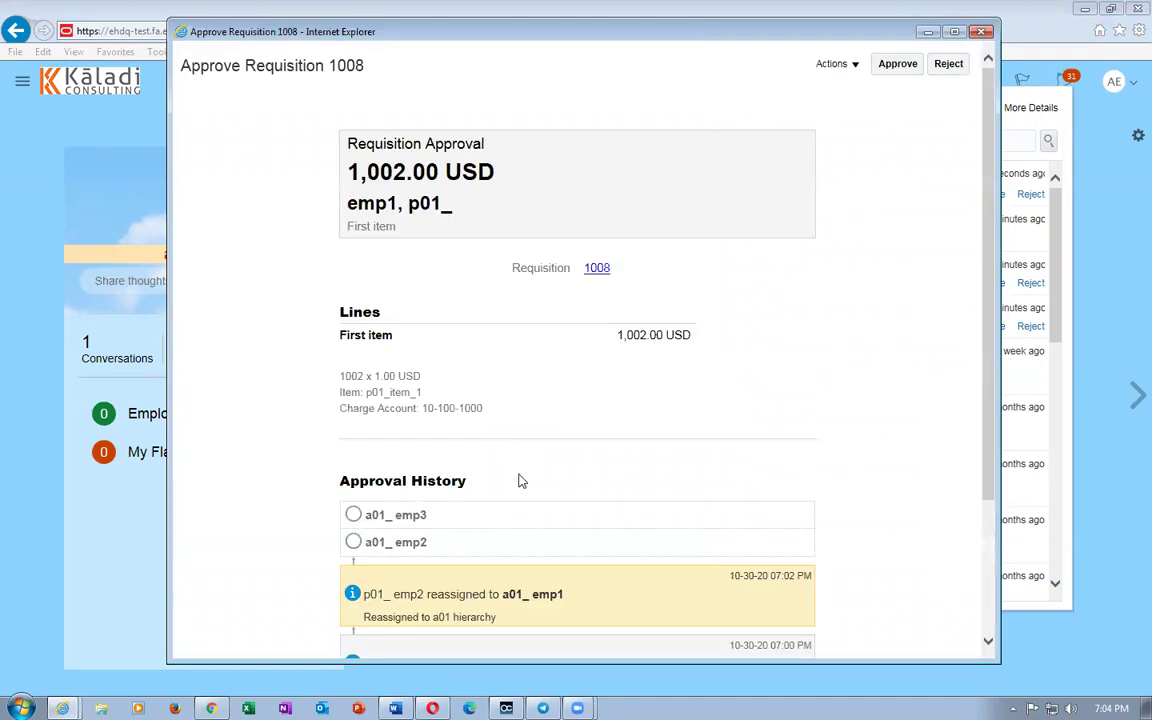
# Add the comment 'First emp on a0' to the Approve Requisition 1008 task and save it.
pyautogui.scroll(-3, 520, 478)
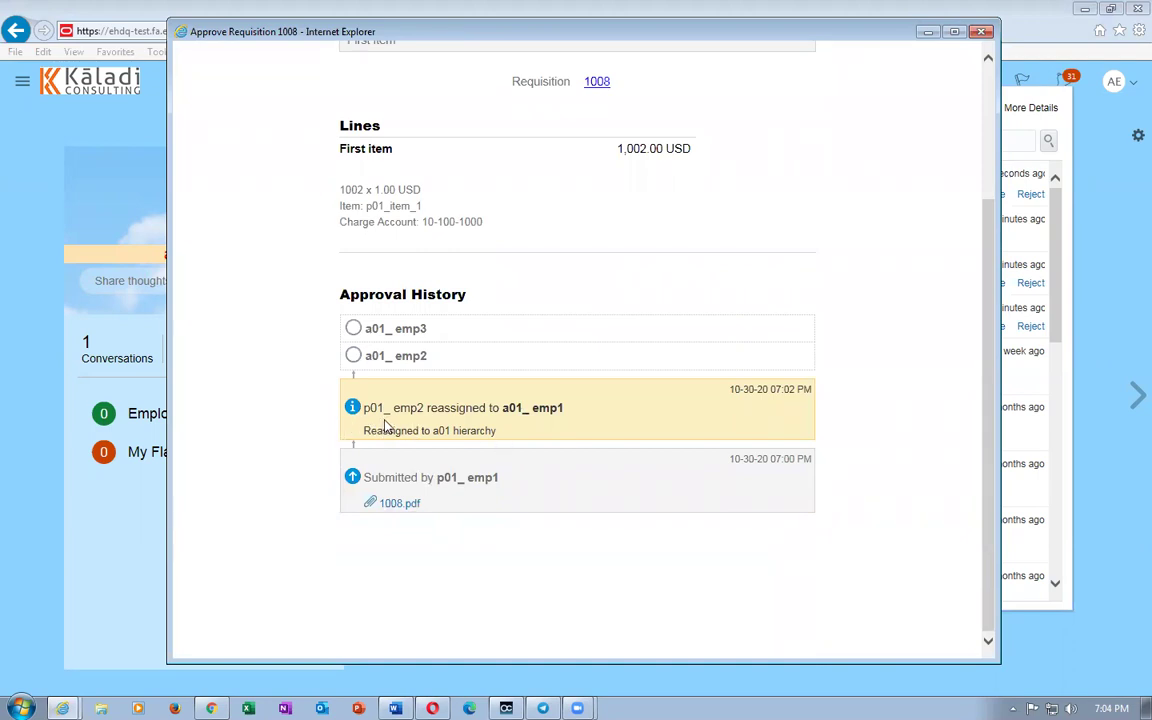
pyautogui.scroll(3, 400, 218)
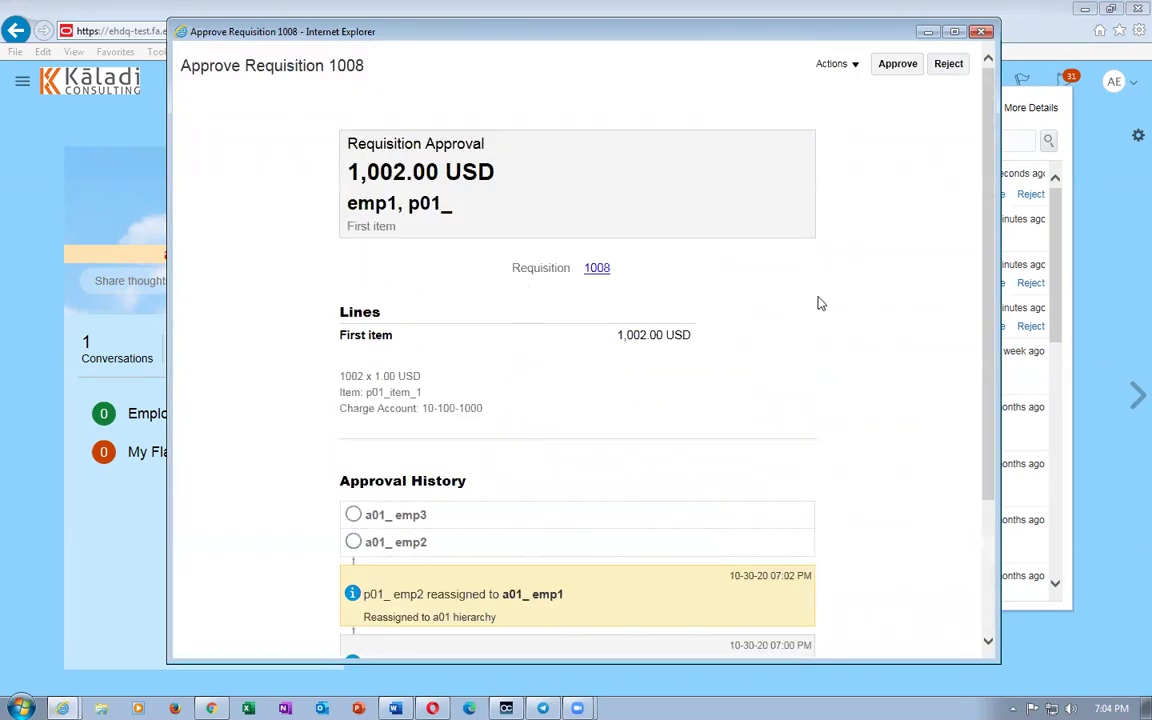
pyautogui.click(833, 66)
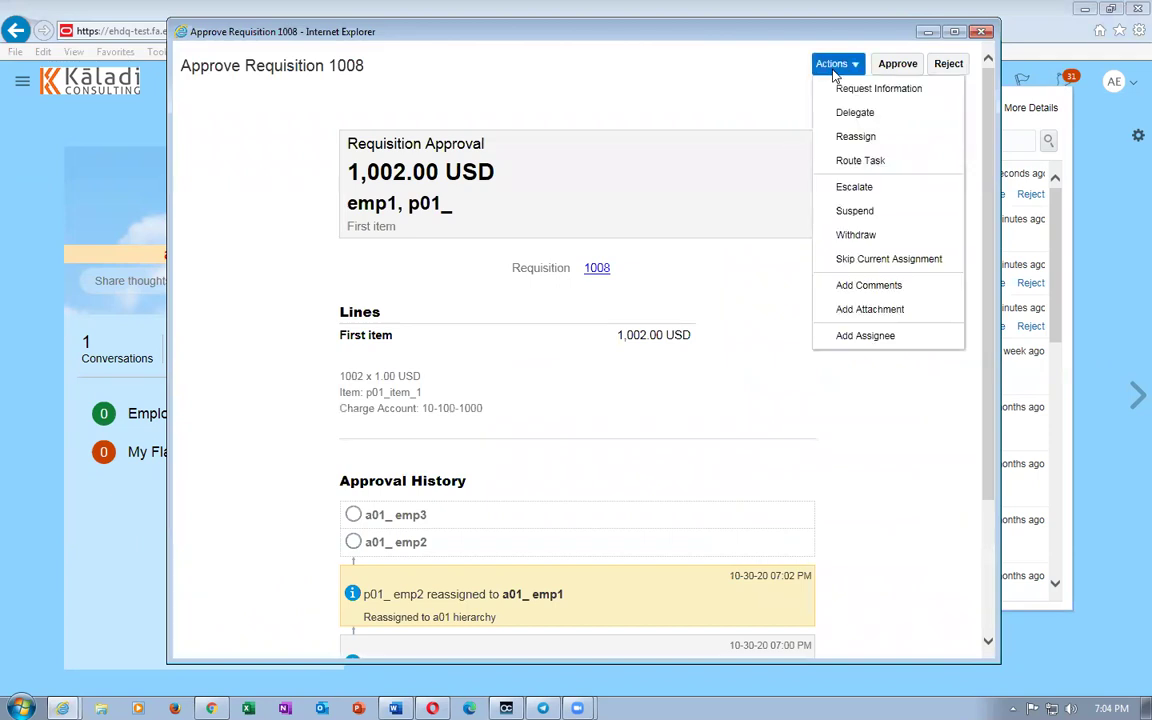
pyautogui.click(880, 287)
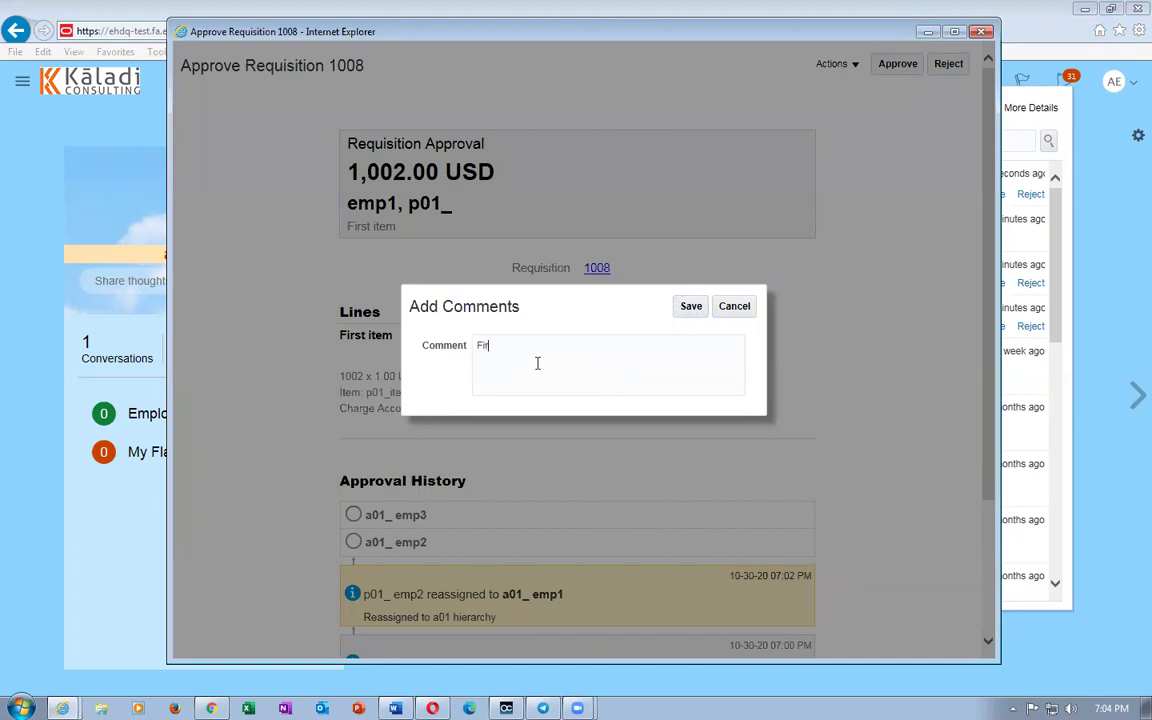
pyautogui.write('First emp on a01_emp1')
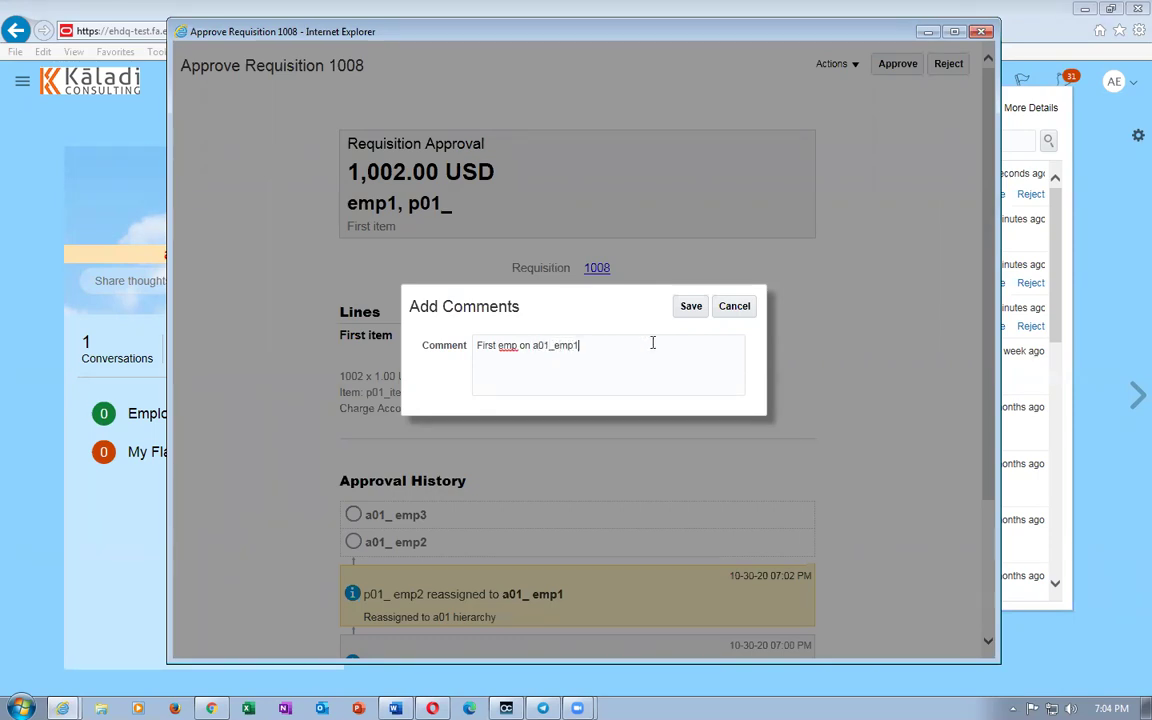
pyautogui.click(690, 308)
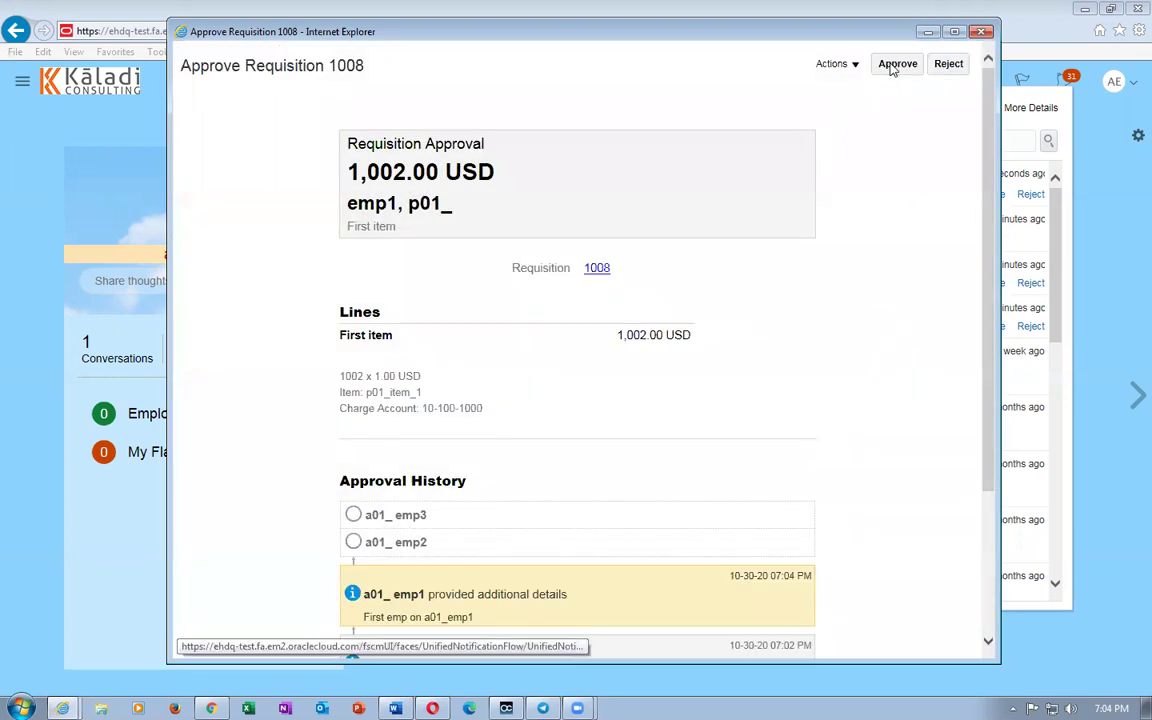
# Approve requisition 1008 with a comment beginning 'a01_emp1 has appro'.
pyautogui.click(895, 64)
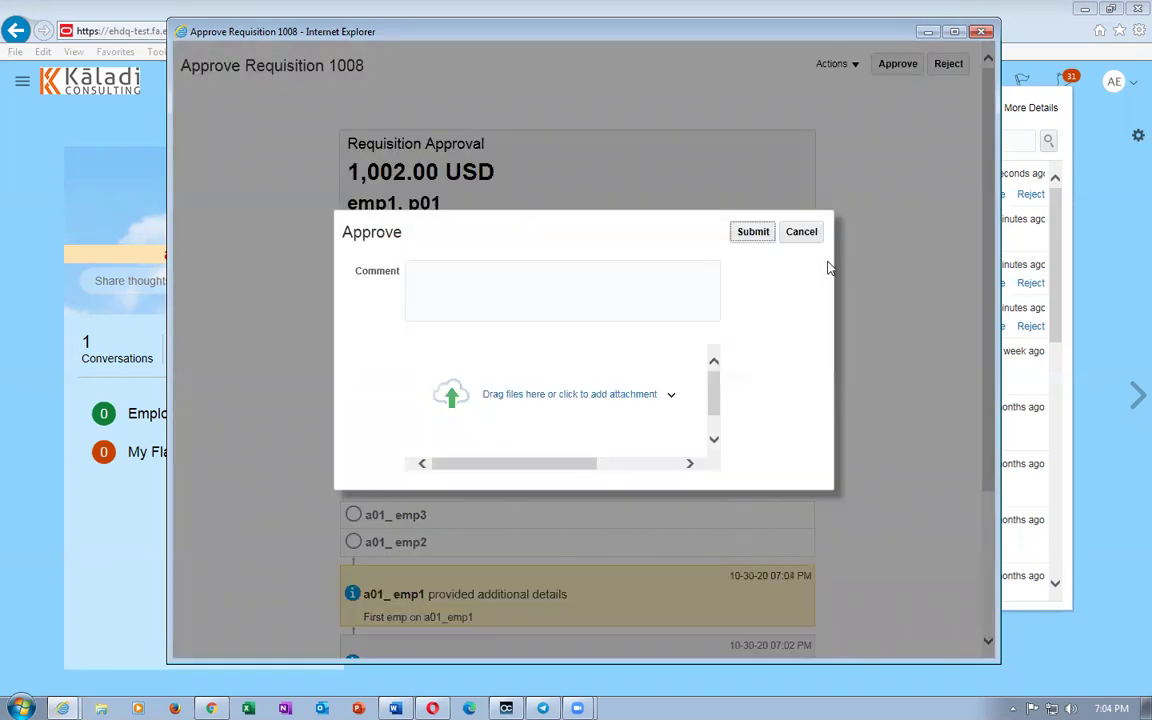
pyautogui.click(511, 281)
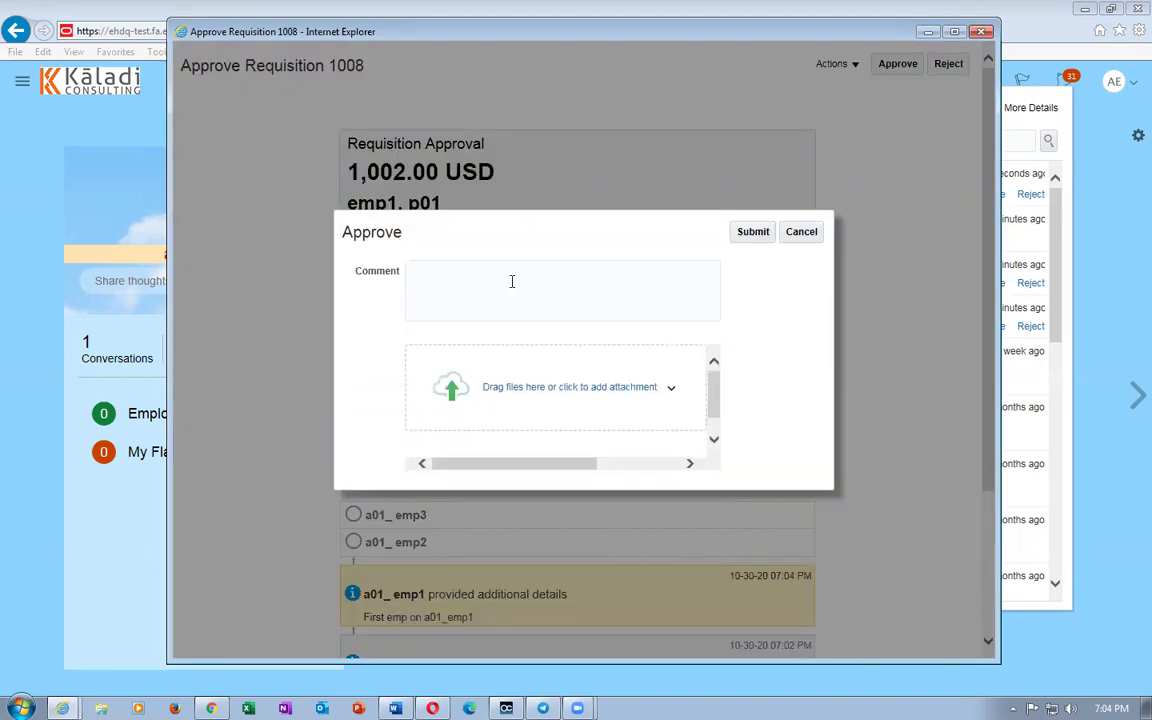
pyautogui.write('a01_emp1 has approved')
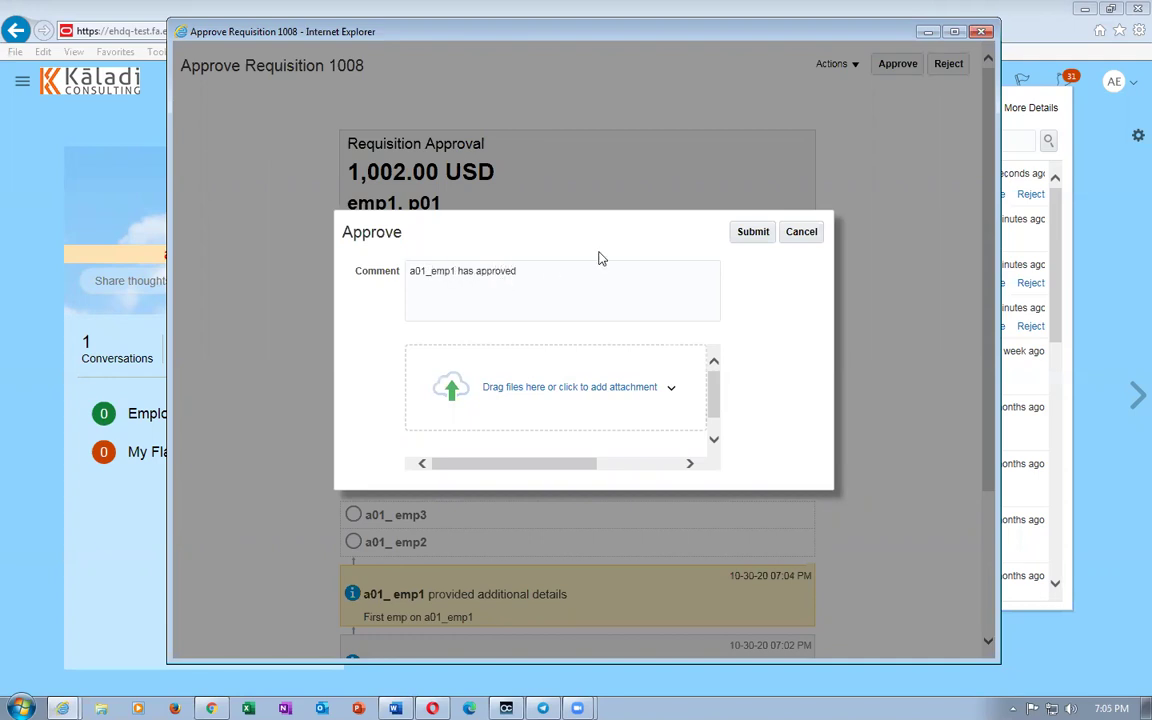
pyautogui.click(754, 232)
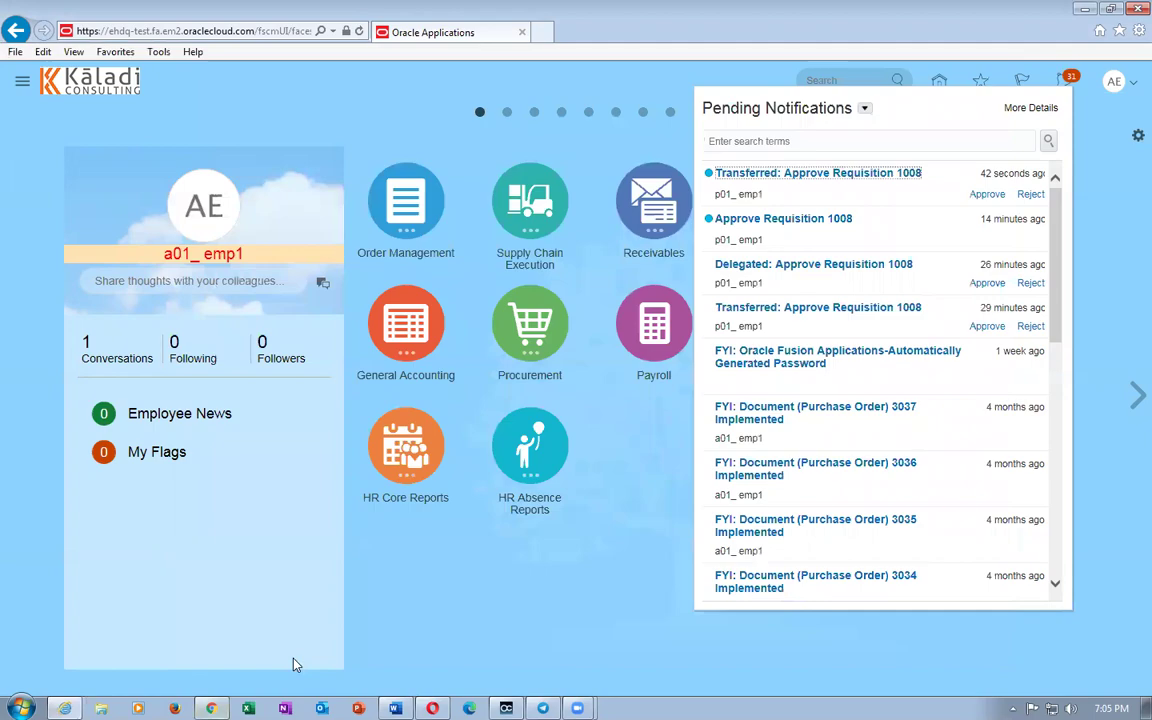
# Back in the browser, reopen requisition 1008's approval details for the pending line.
pyautogui.click(1096, 200)
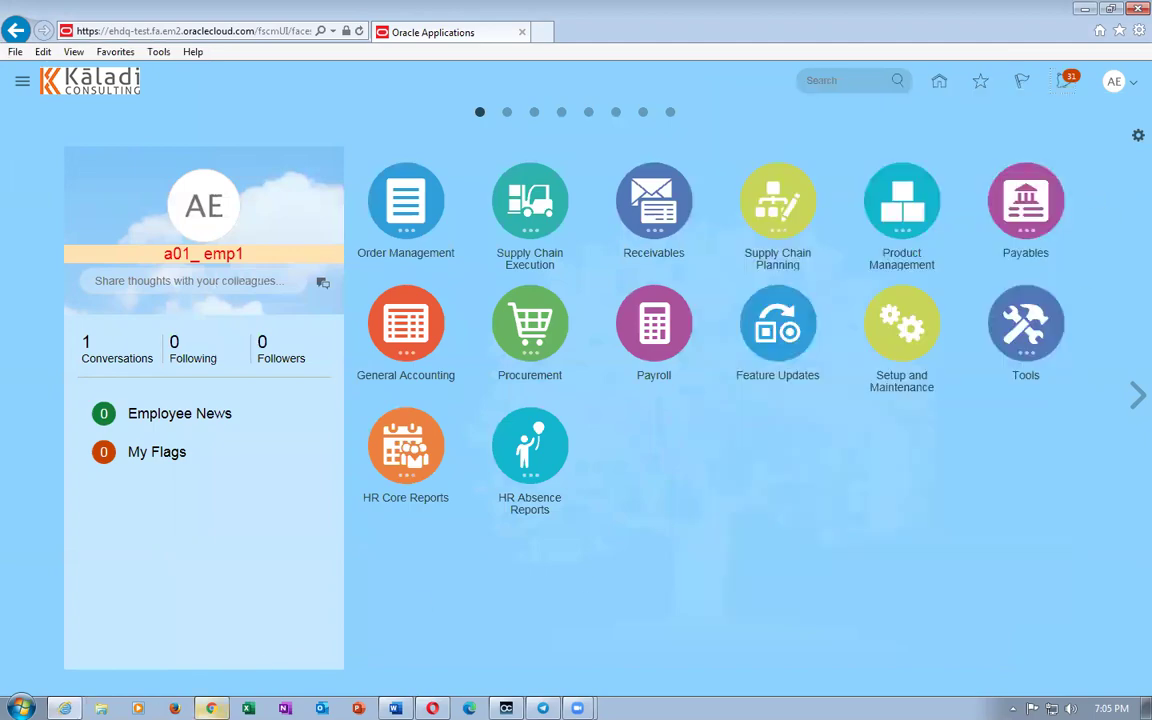
pyautogui.hotkey('alt', 'Tab')
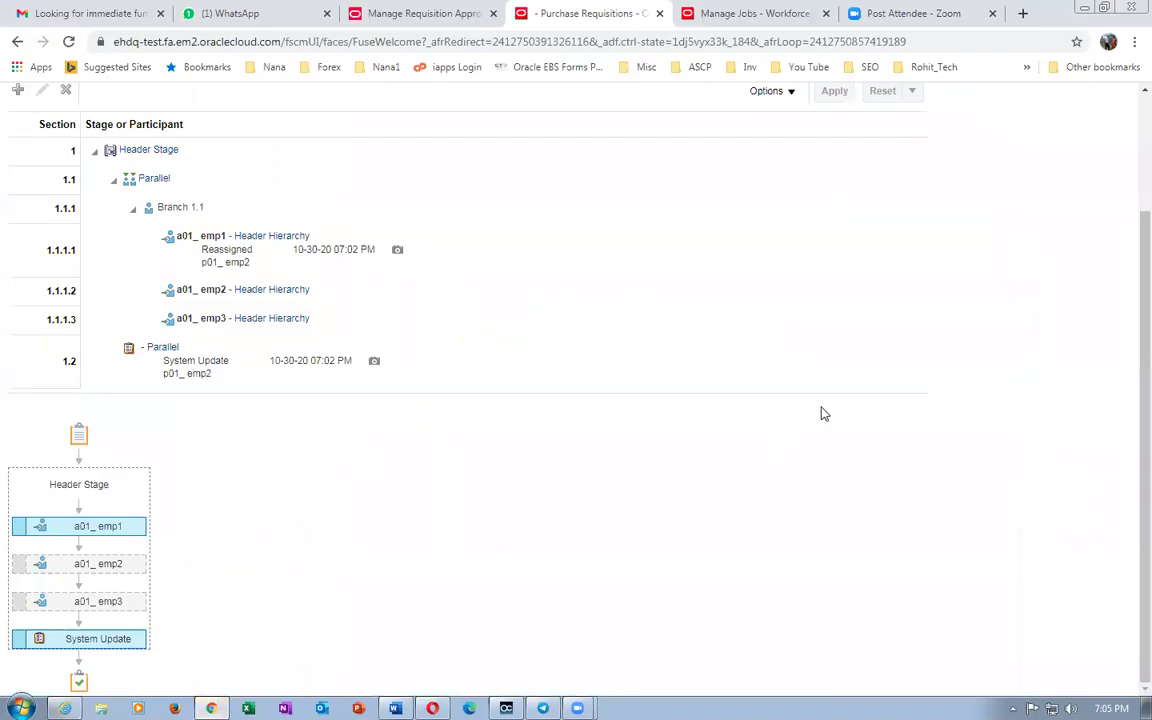
pyautogui.scroll(3, 820, 413)
pyautogui.click(1106, 146)
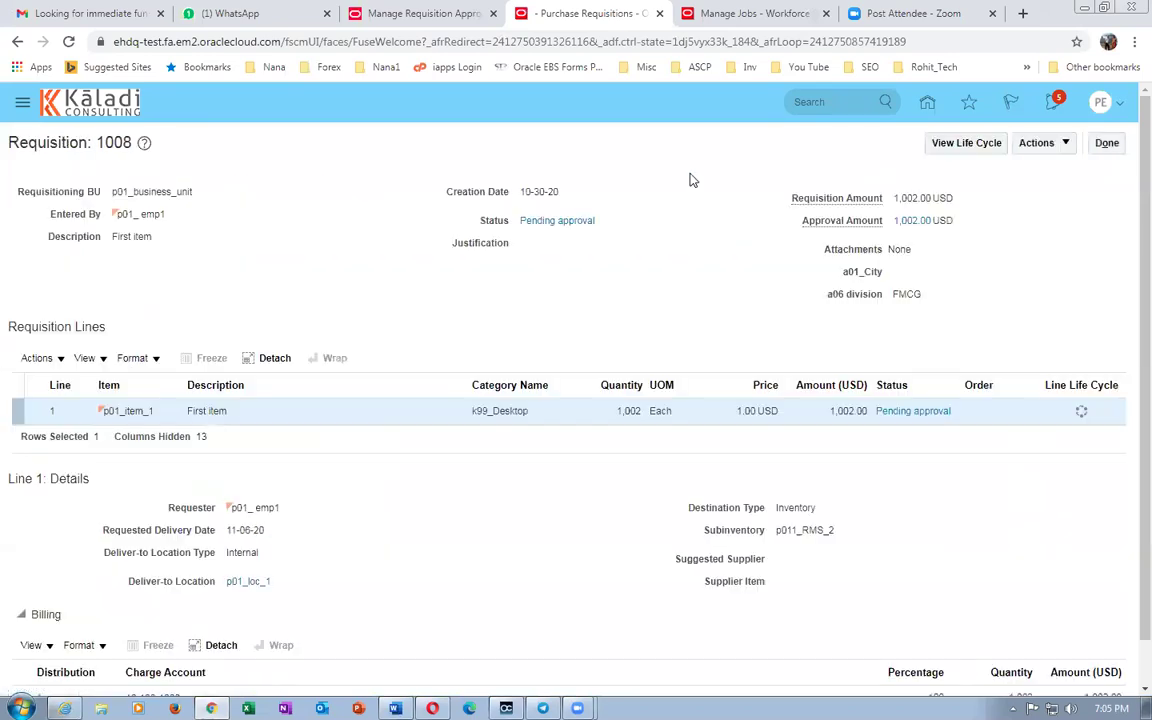
pyautogui.click(886, 410)
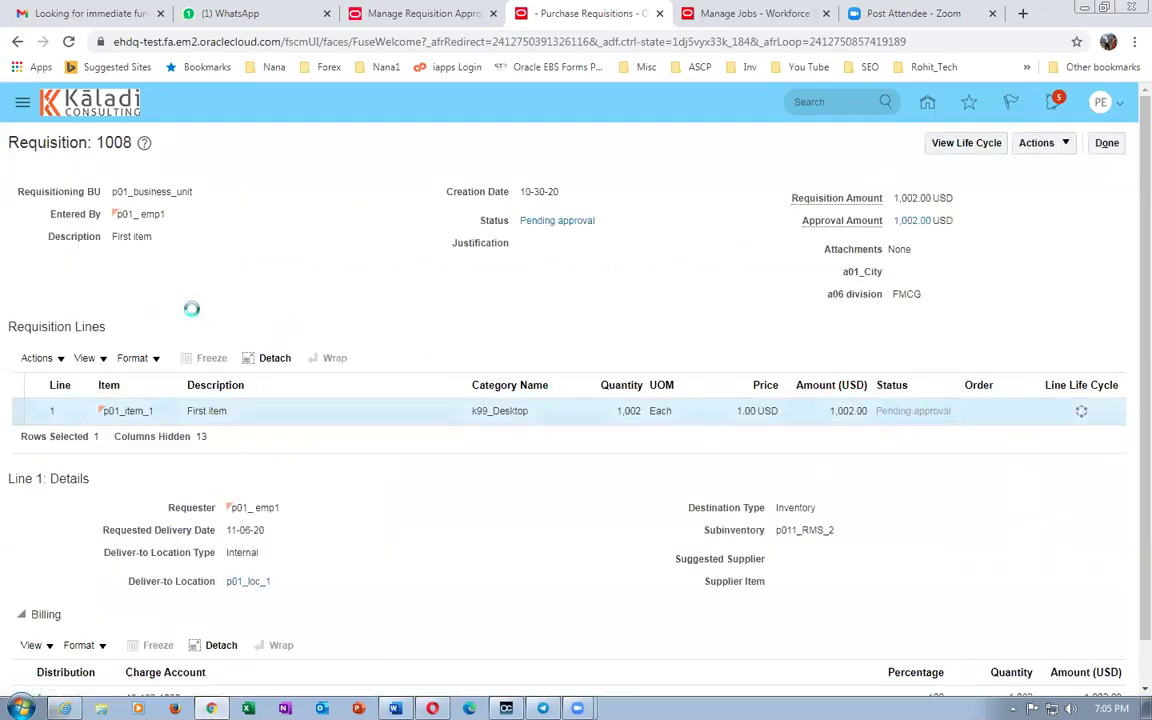
pyautogui.scroll(-3, 193, 314)
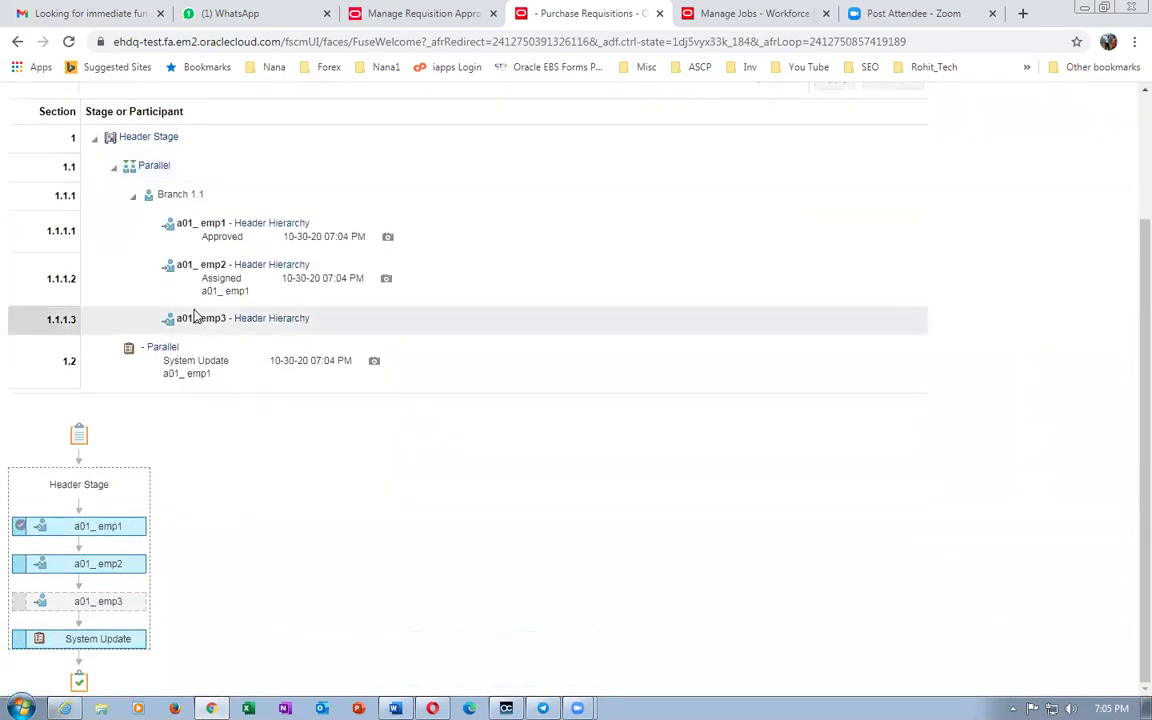
pyautogui.moveTo(108, 562)
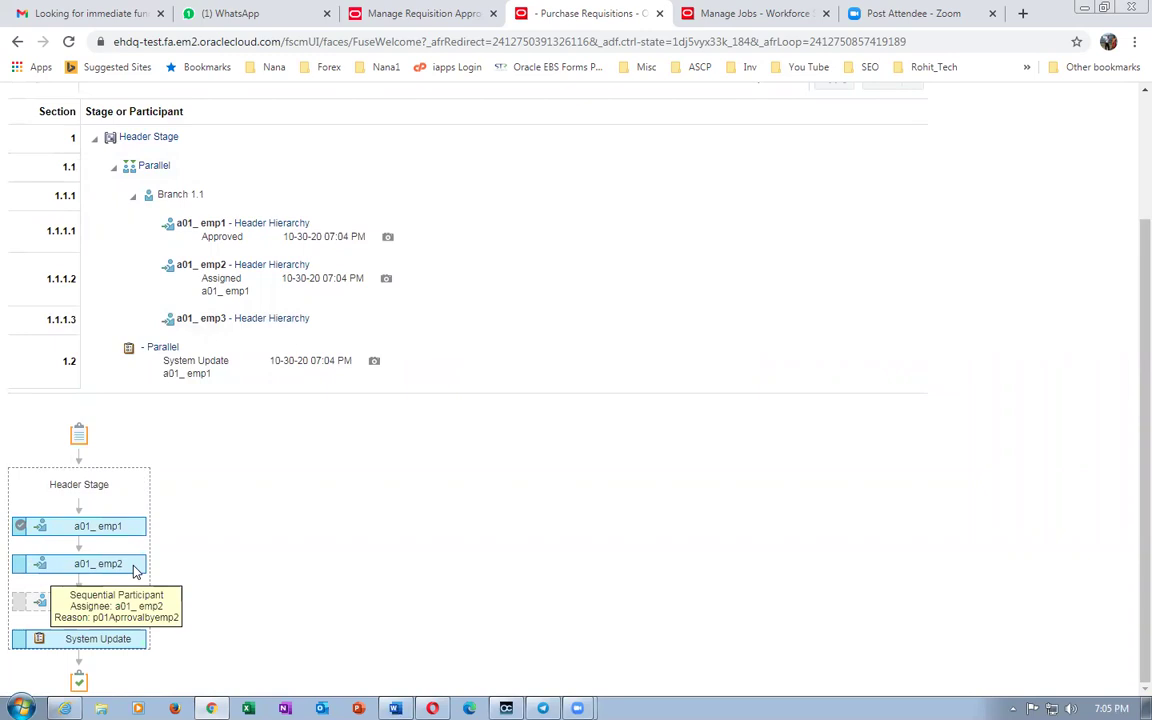
# Review the first approver's approval notification, then close it.
pyautogui.click(389, 239)
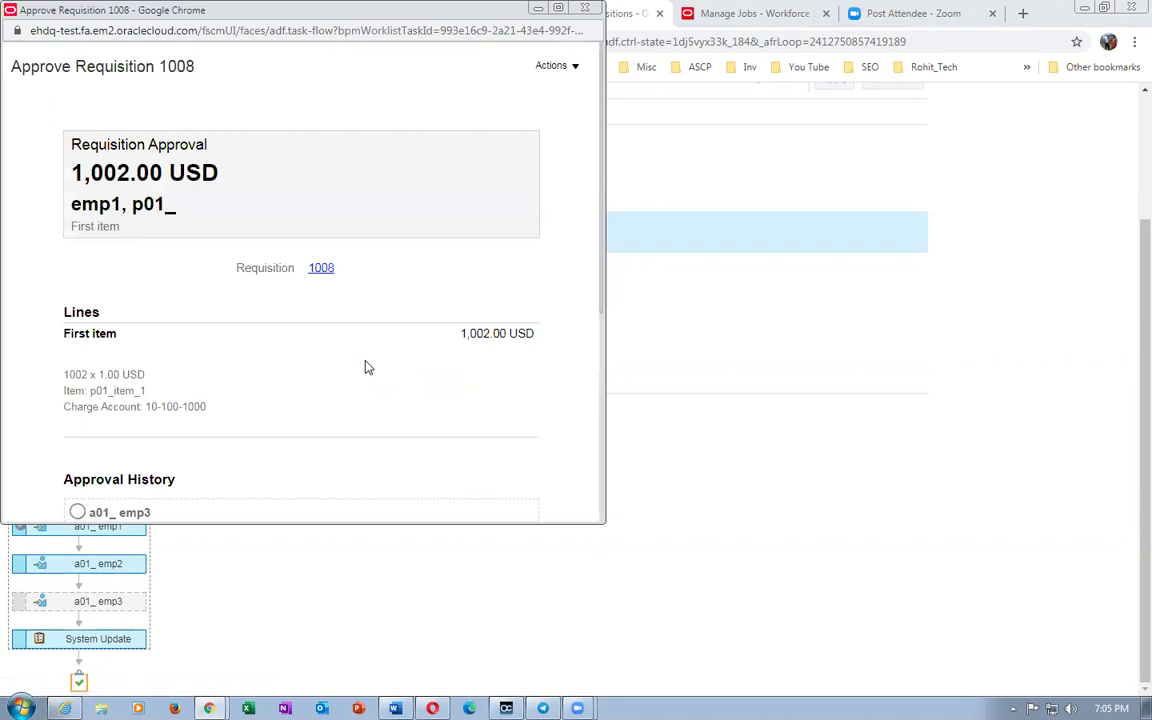
pyautogui.scroll(-3, 366, 368)
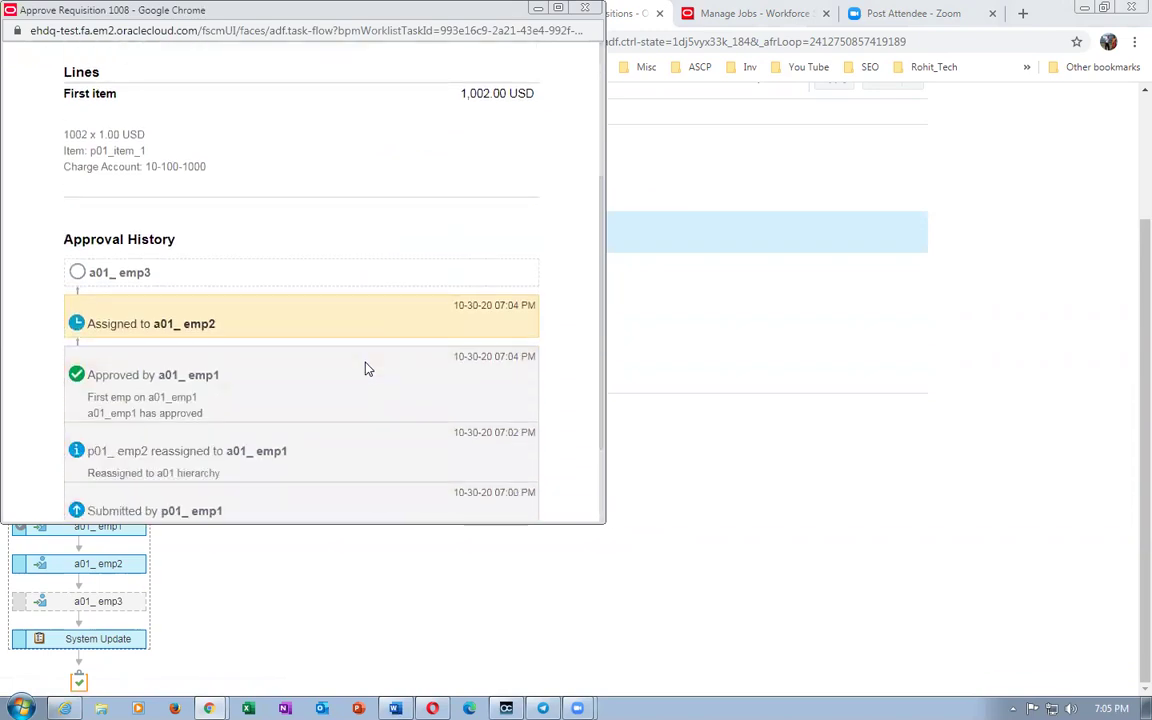
pyautogui.scroll(-2, 366, 370)
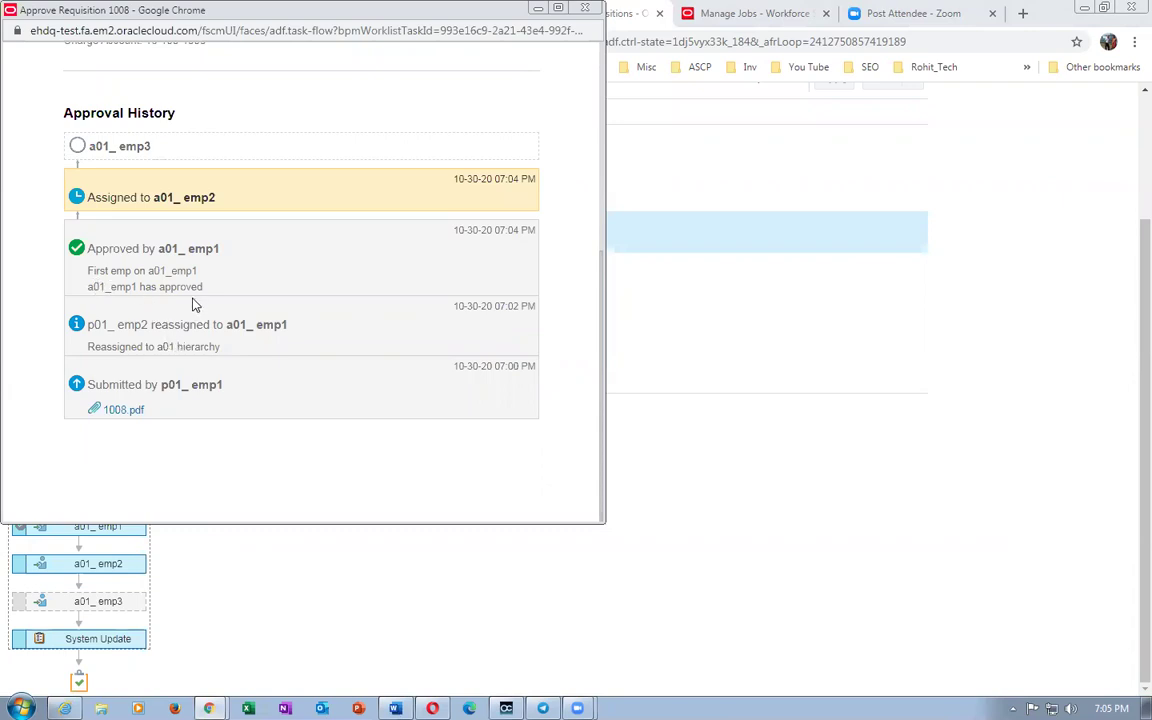
pyautogui.scroll(1, 195, 305)
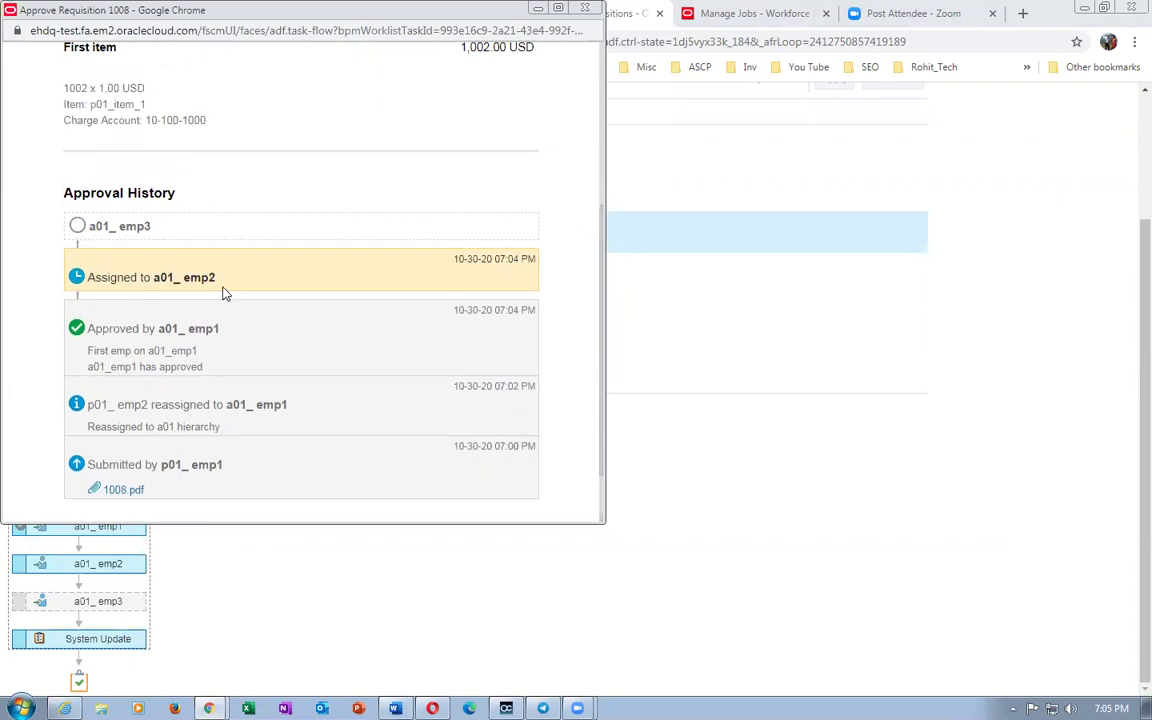
pyautogui.scroll(3, 224, 296)
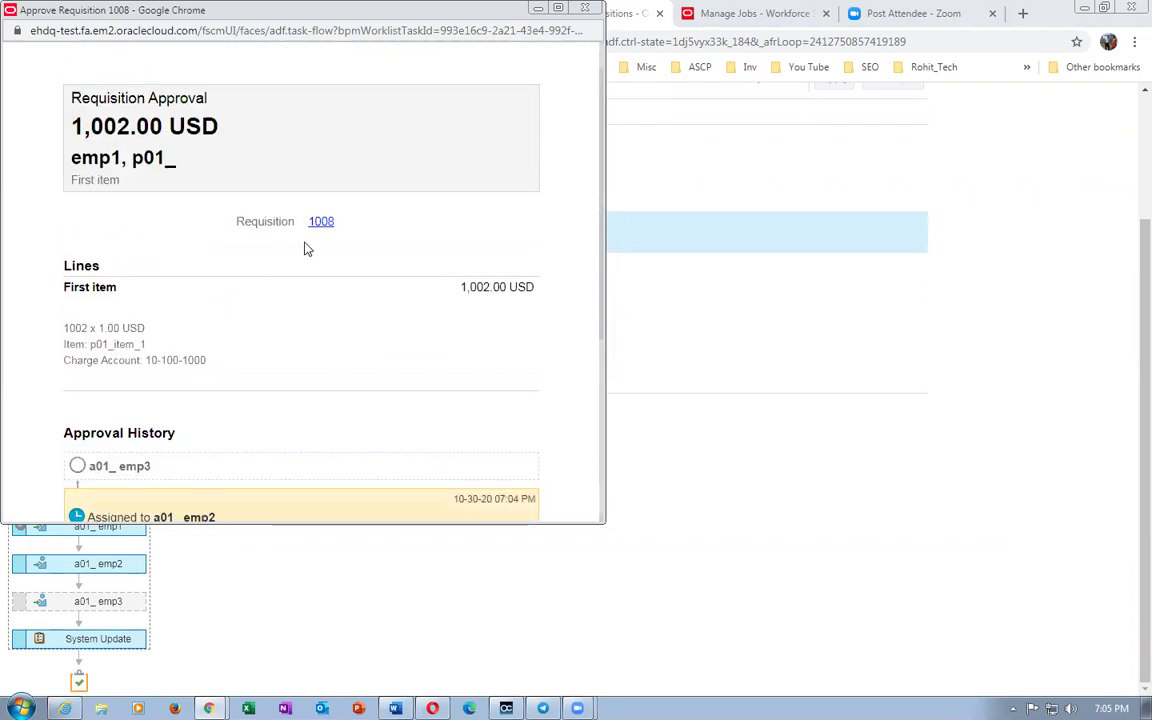
pyautogui.click(587, 9)
# View requisition 1008's document history, then reopen its approval details showing a01_emp2 Assigned.
pyautogui.scroll(3, 1100, 290)
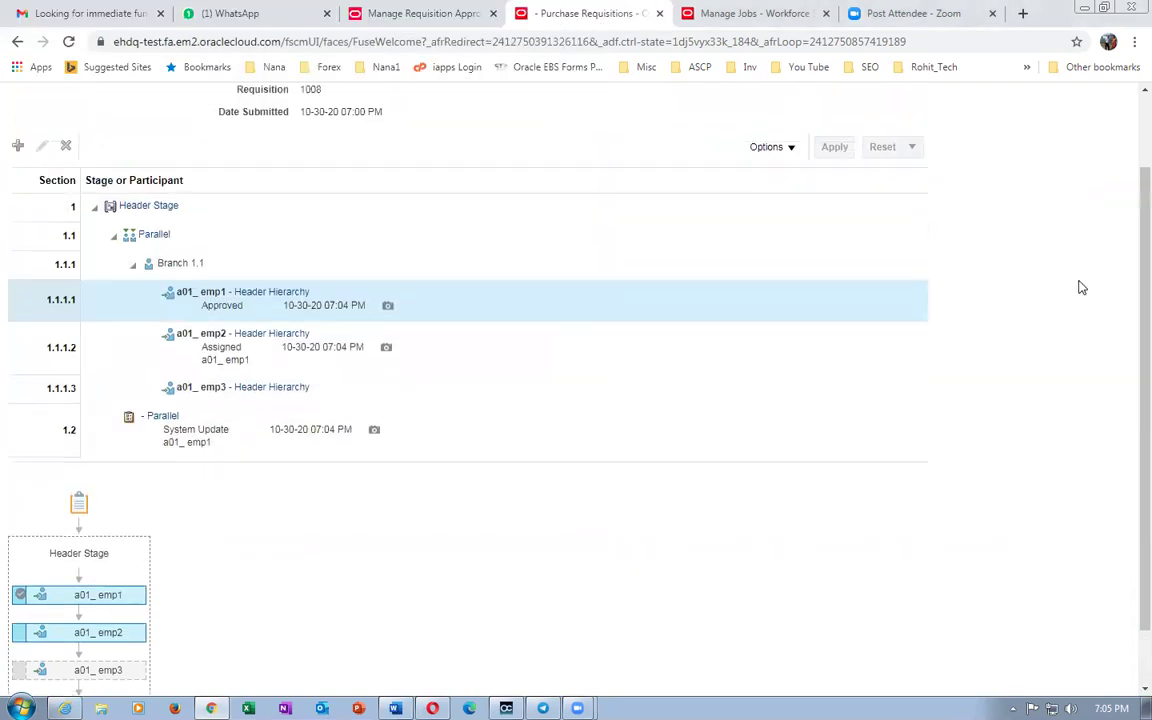
pyautogui.click(1106, 143)
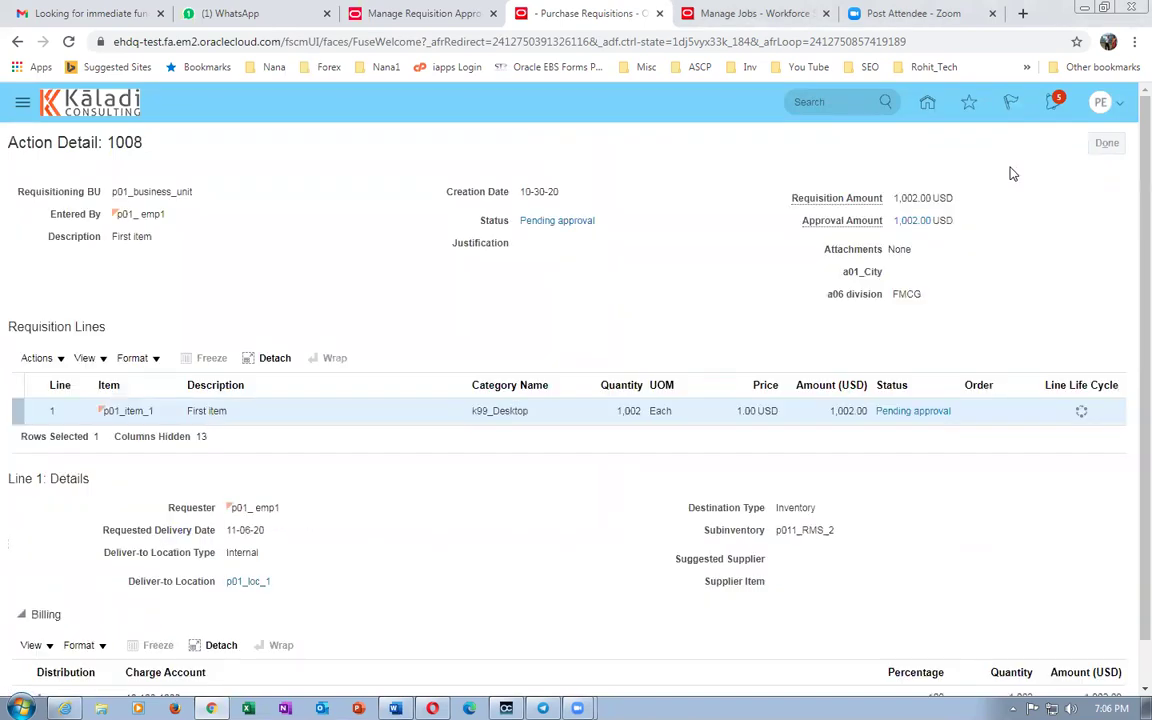
pyautogui.click(1030, 146)
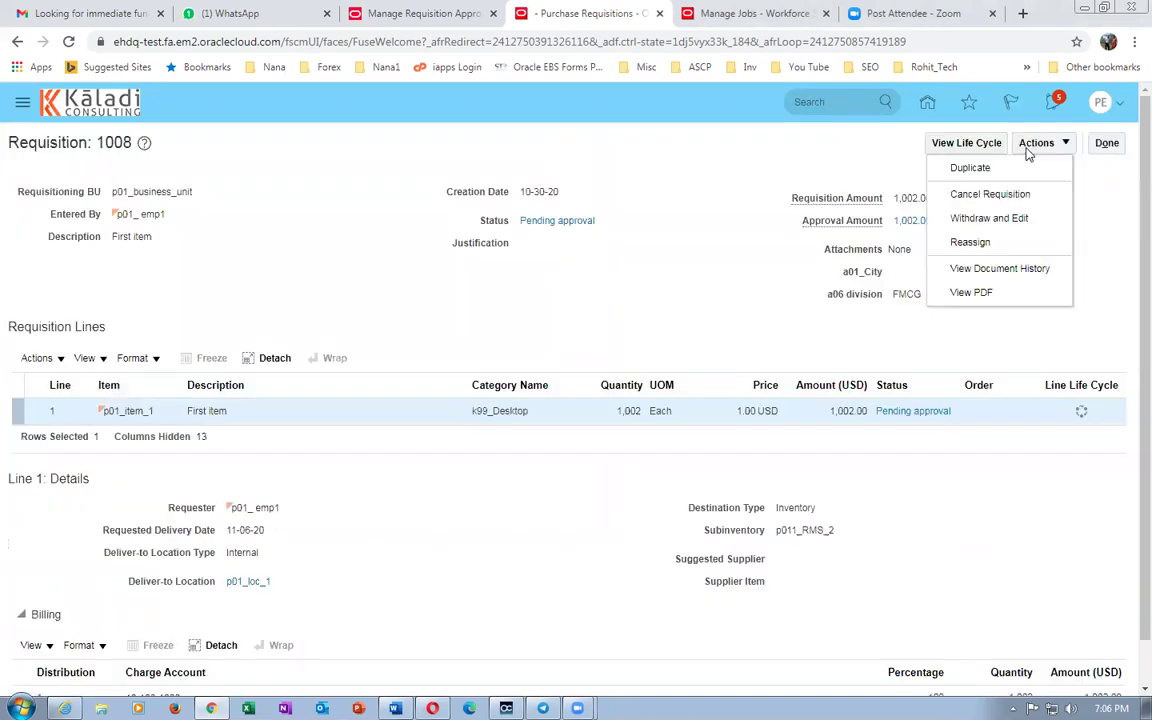
pyautogui.click(1002, 268)
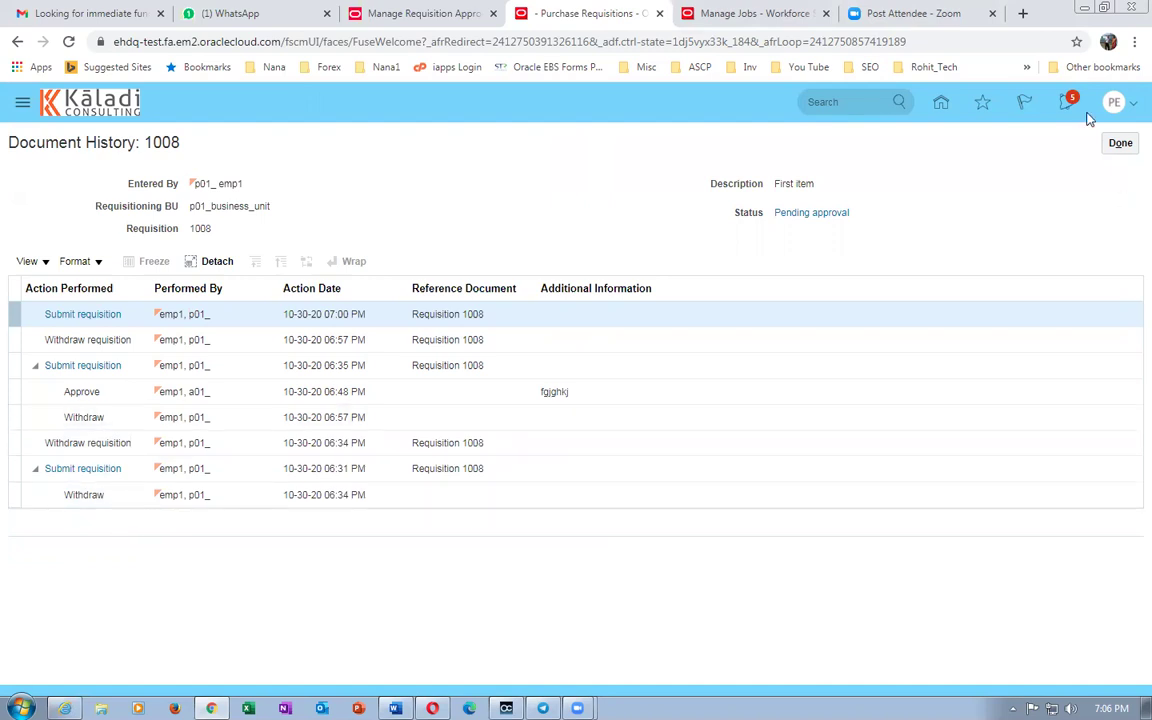
pyautogui.click(1119, 144)
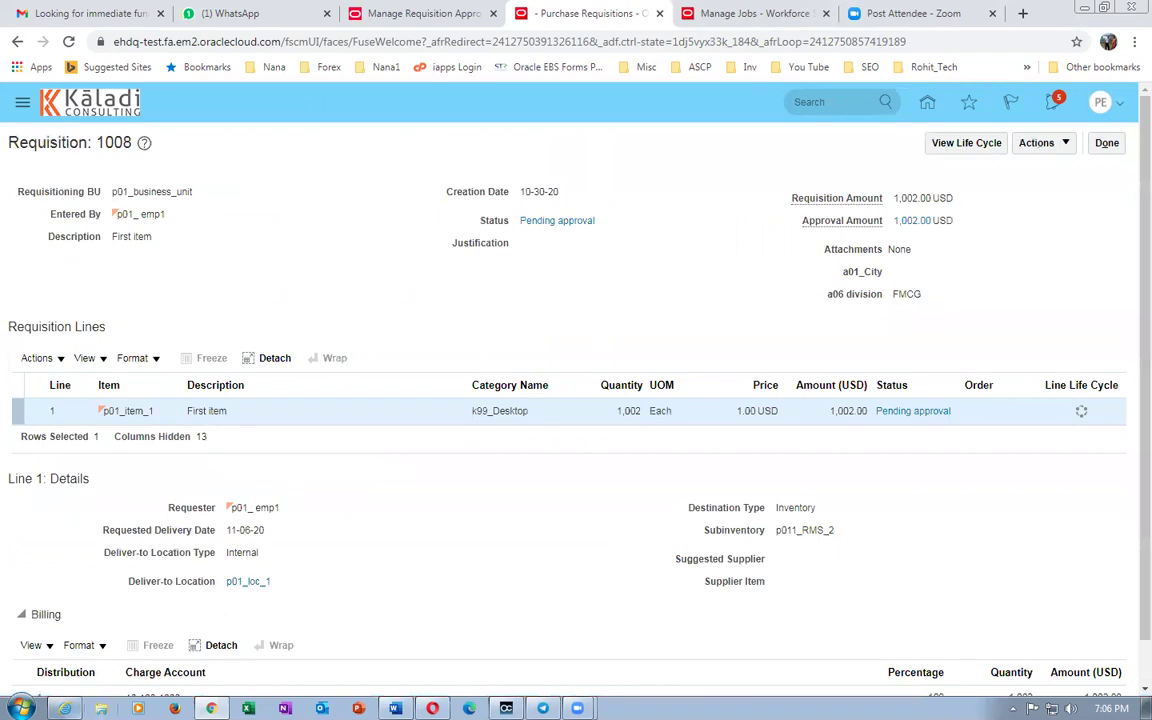
pyautogui.click(913, 411)
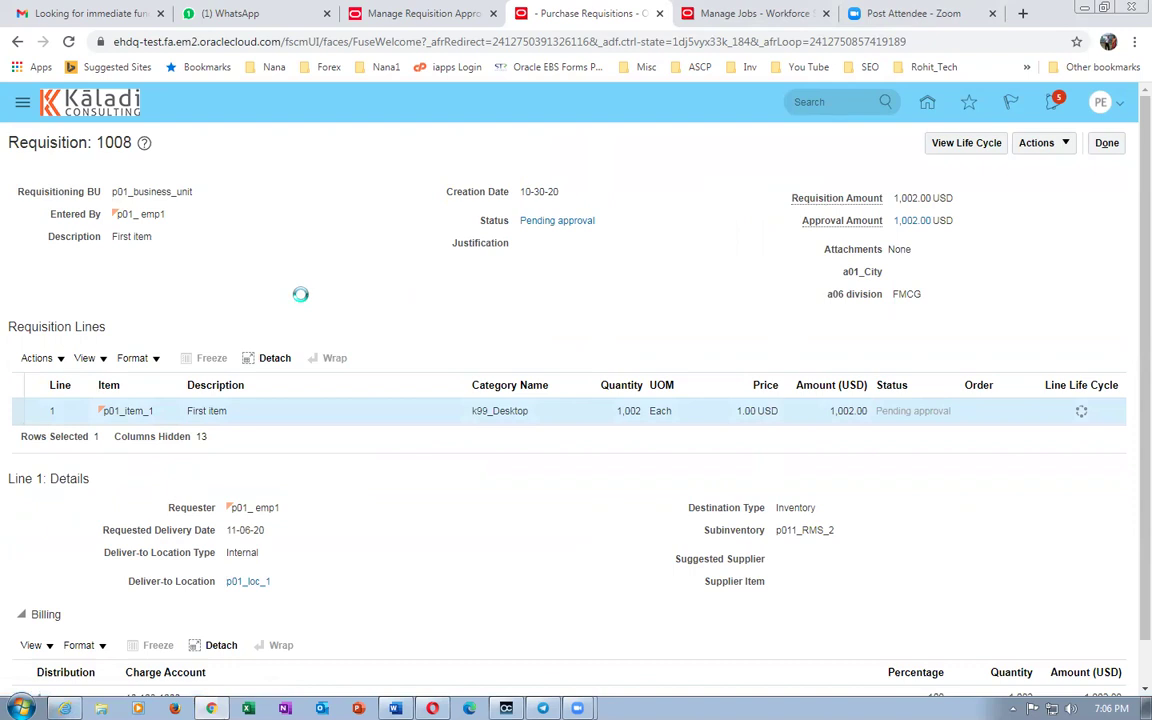
pyautogui.scroll(-2, 306, 306)
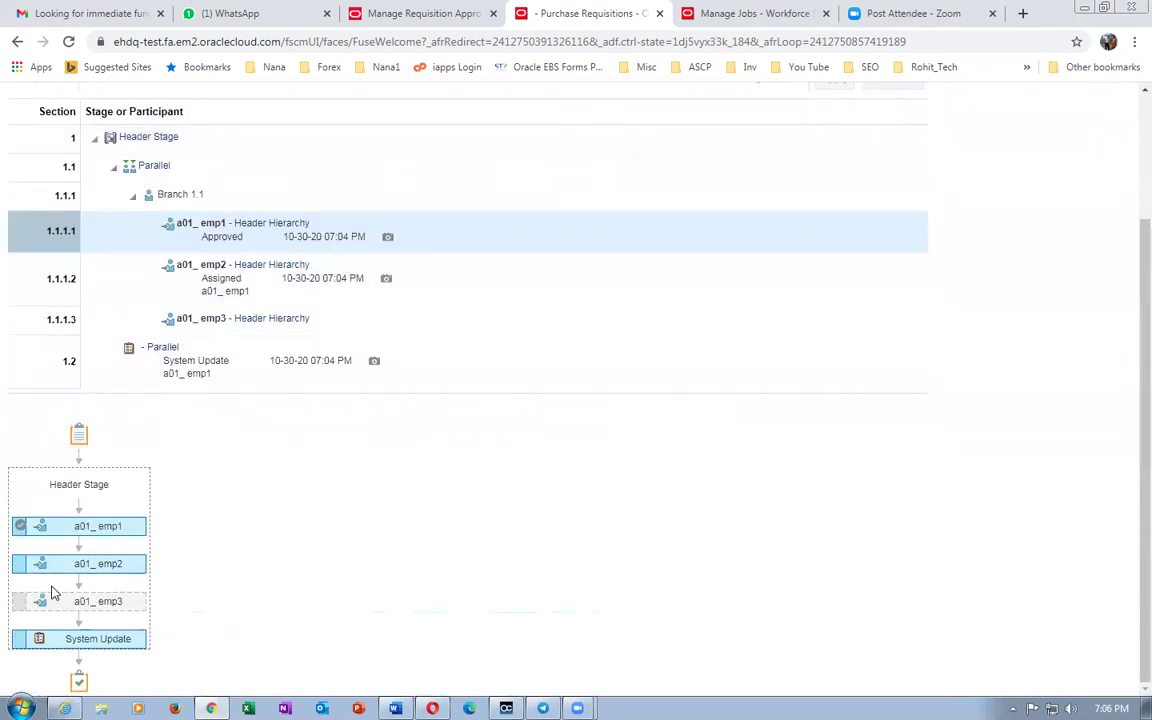
# Sign the delegate out of the other browser session.
pyautogui.click(64, 708)
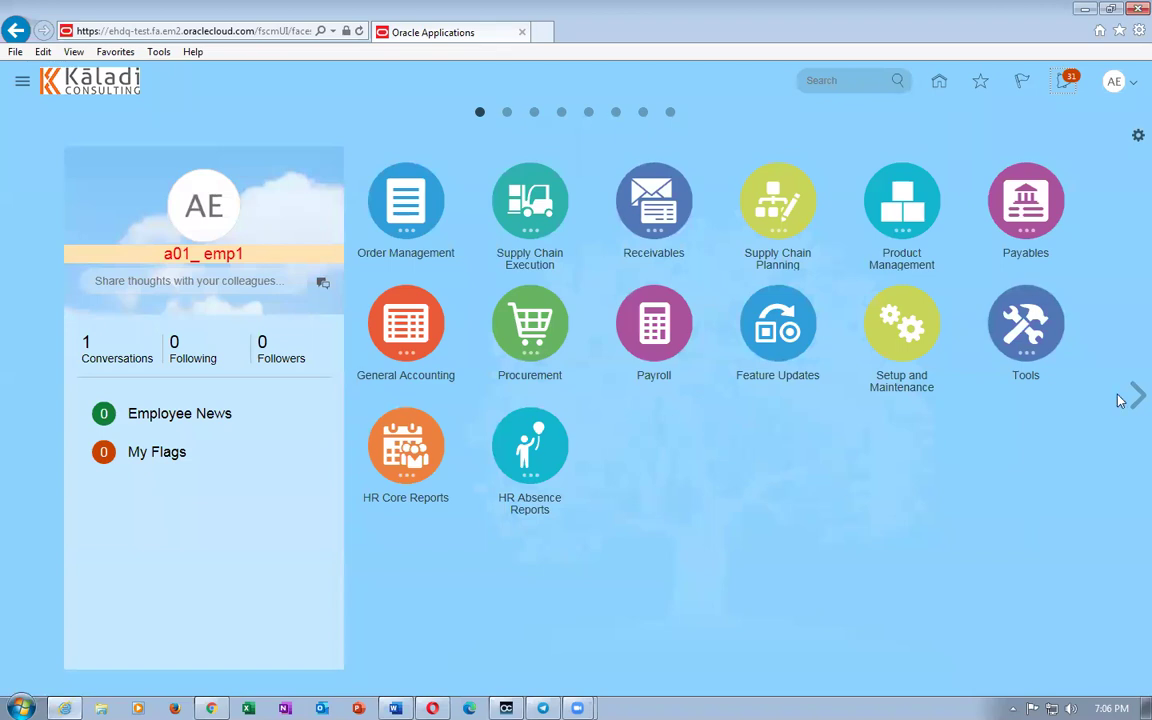
pyautogui.click(1114, 82)
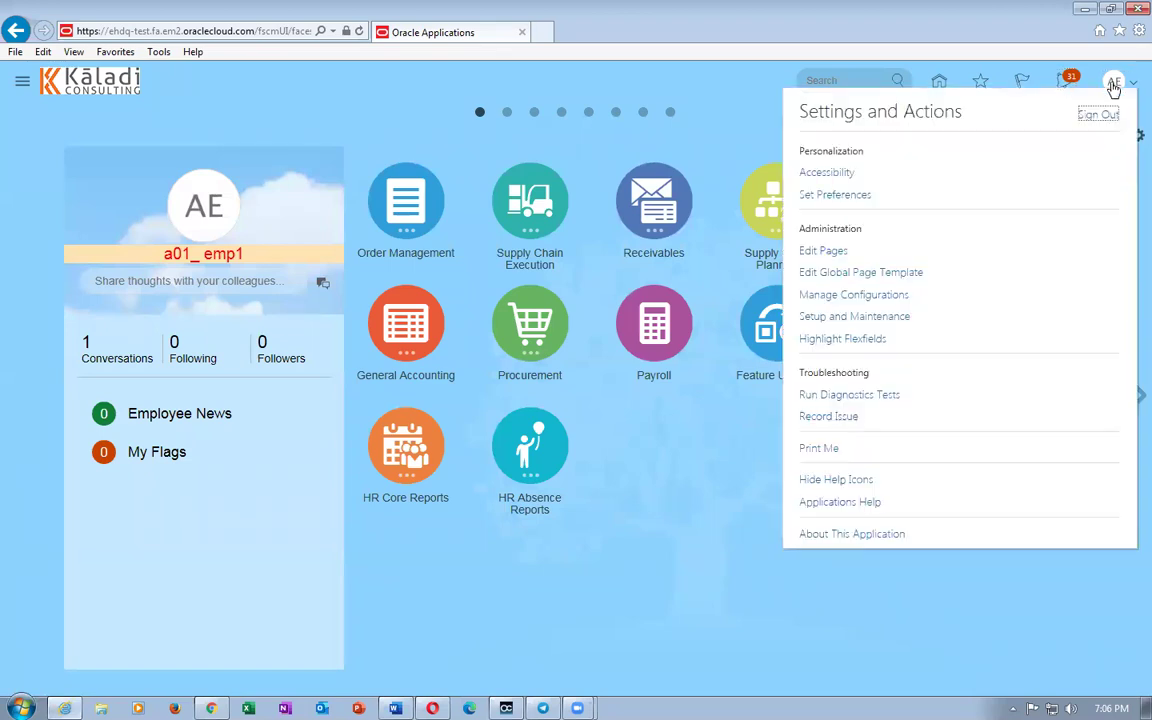
pyautogui.click(1097, 114)
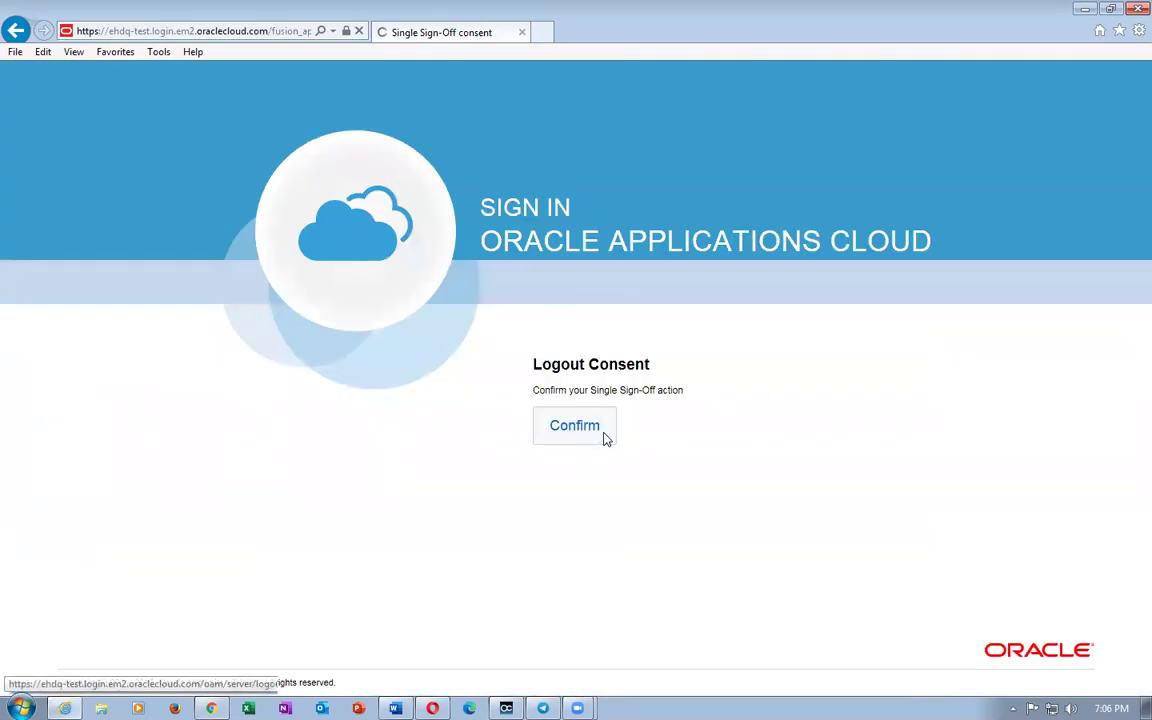
pyautogui.click(606, 438)
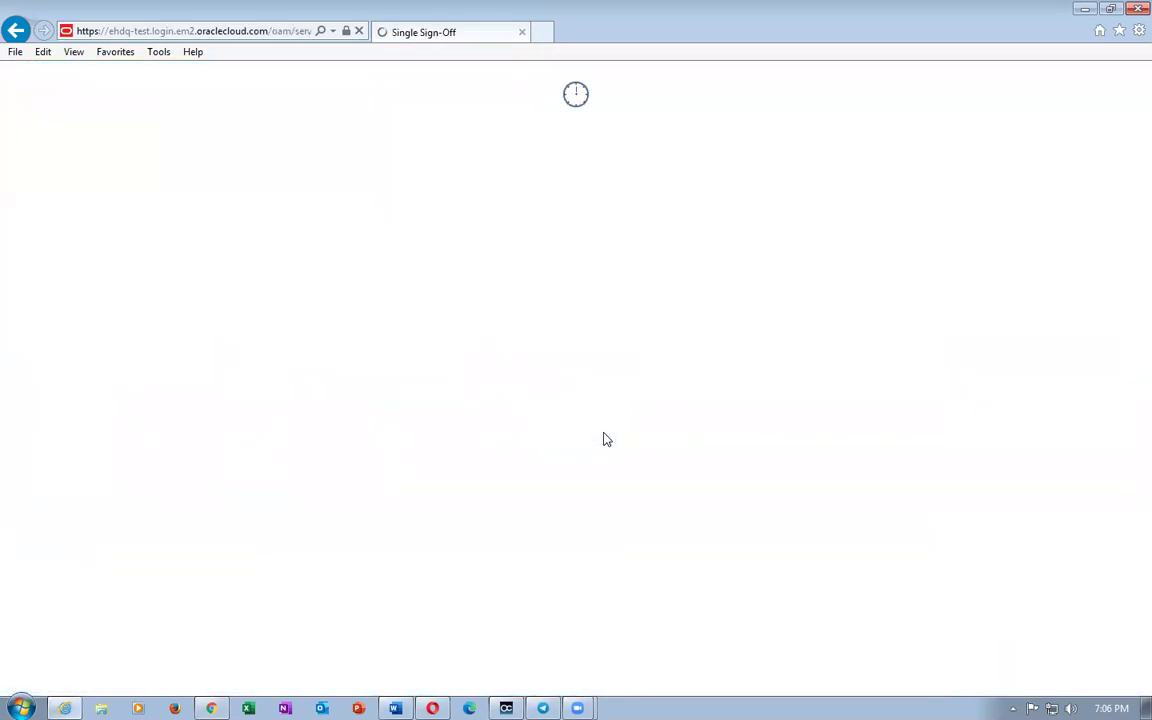
# Sign in as the second approver, picking their username from the suggestions.
pyautogui.write('a01')
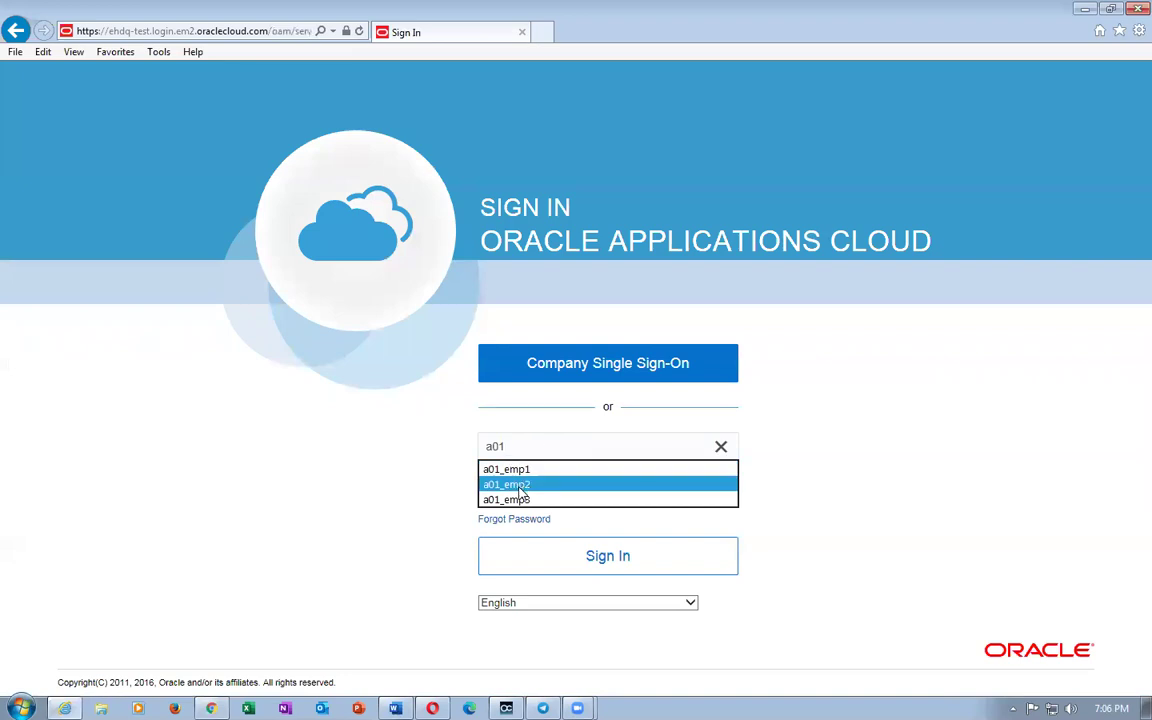
pyautogui.click(520, 486)
pyautogui.click(583, 566)
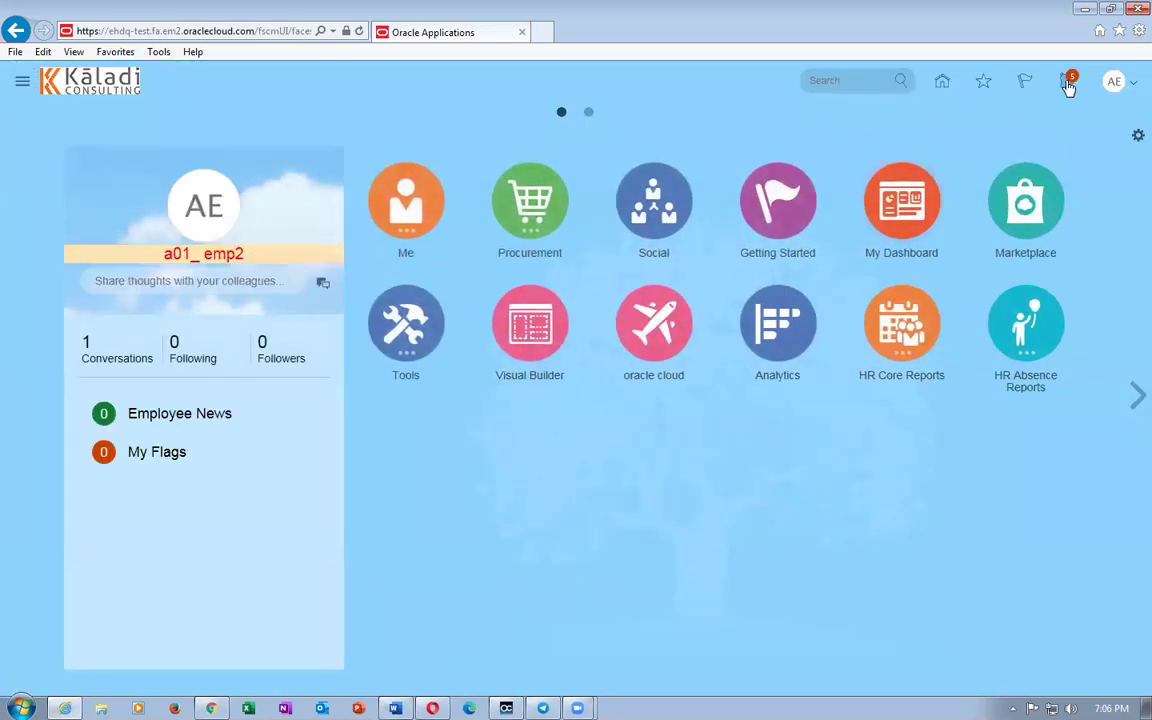
# Open the Approve Requisition 1008 notification and approve it with the comment 'a01_emp2 has approved'.
pyautogui.click(1068, 84)
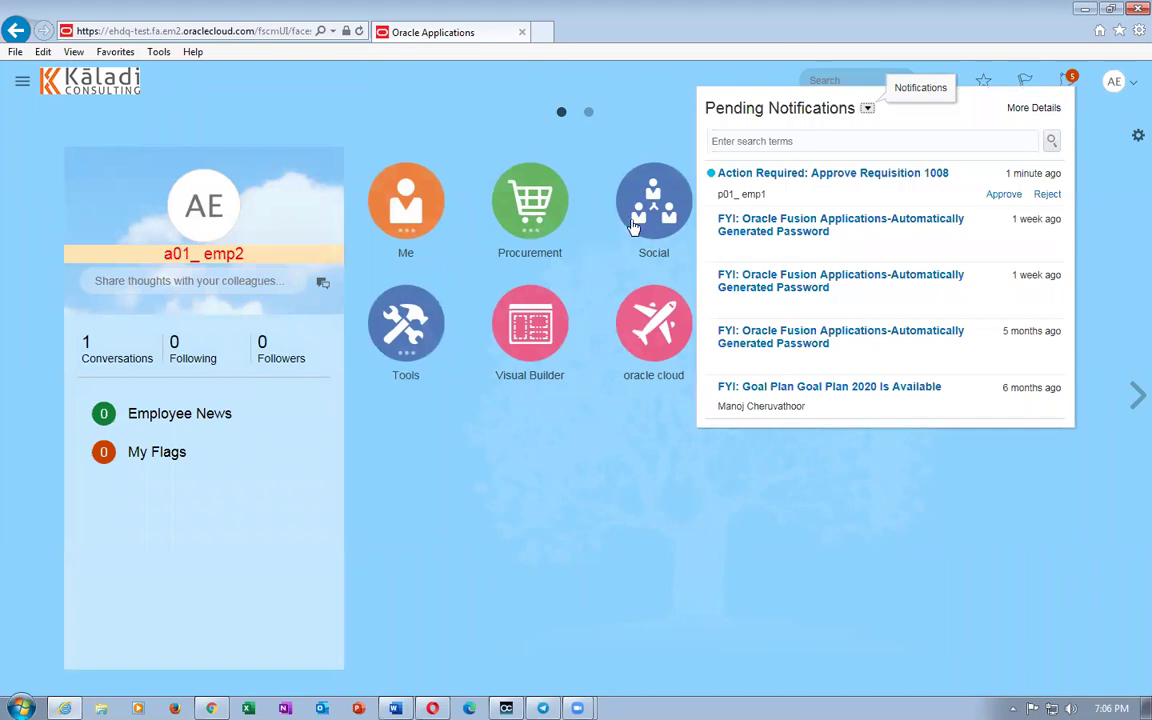
pyautogui.click(848, 178)
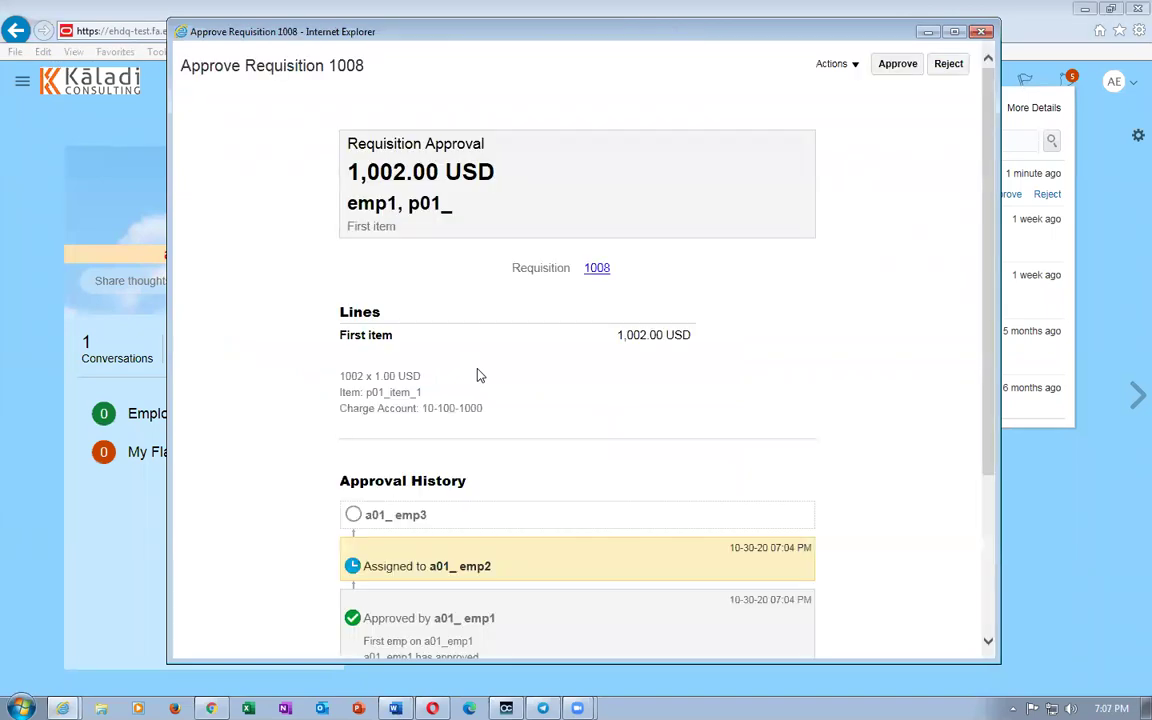
pyautogui.scroll(-3, 478, 381)
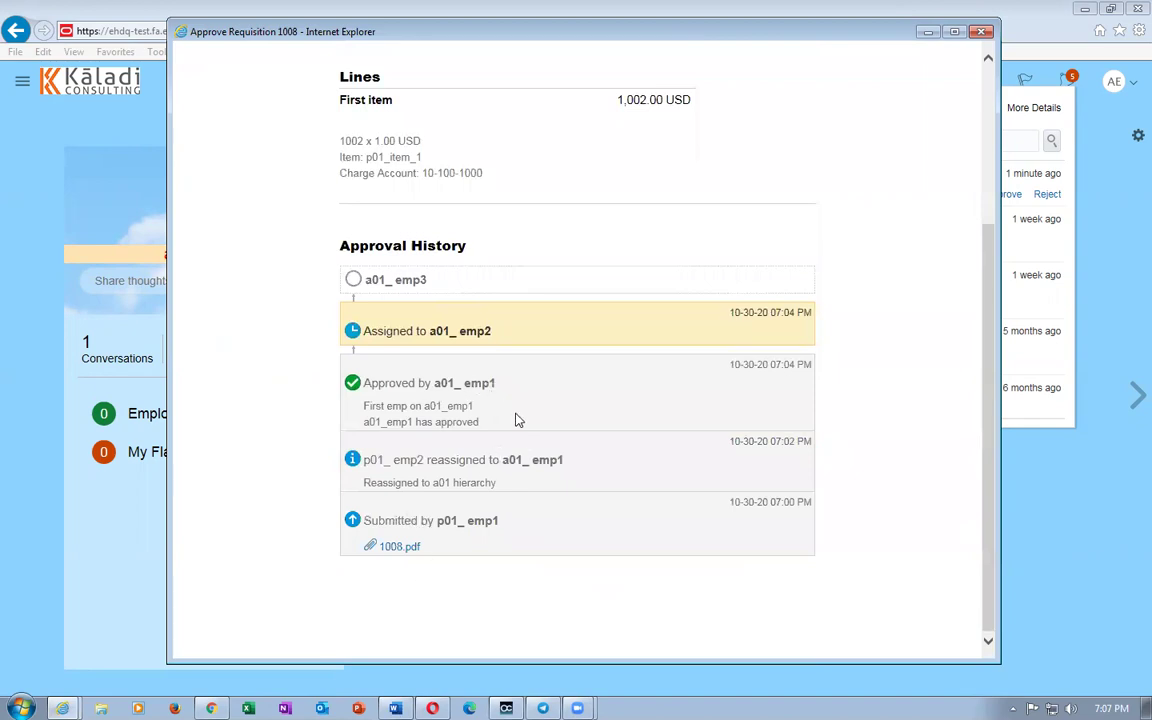
pyautogui.scroll(3, 516, 420)
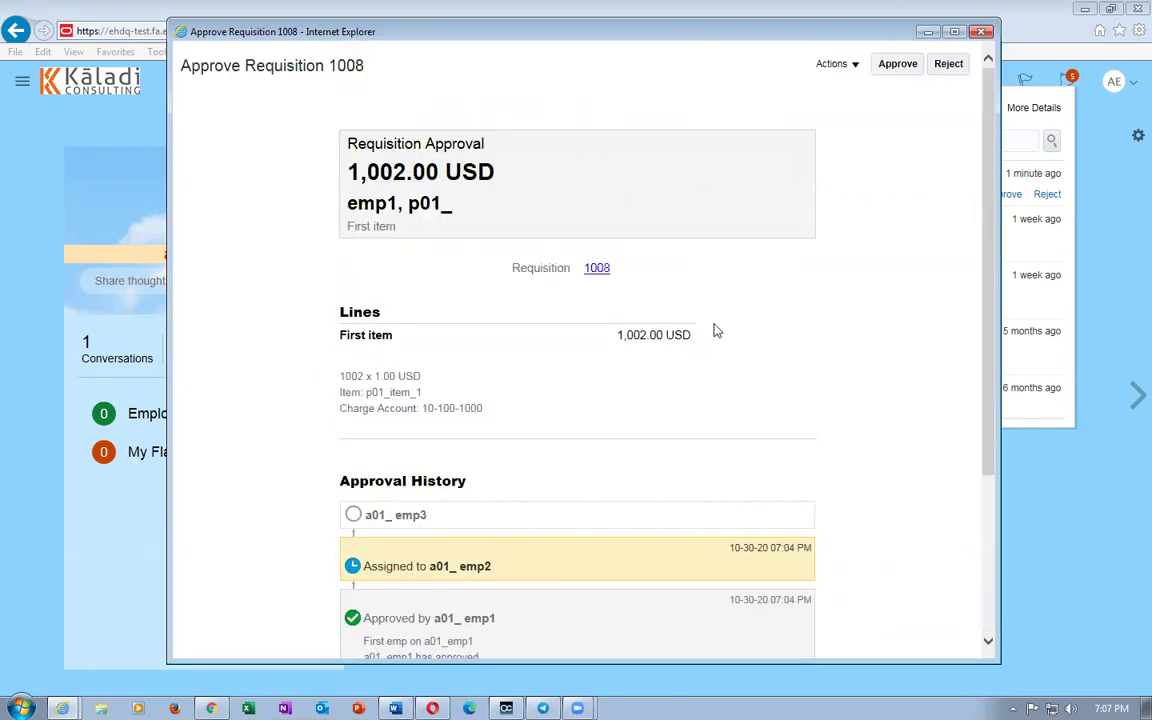
pyautogui.click(900, 65)
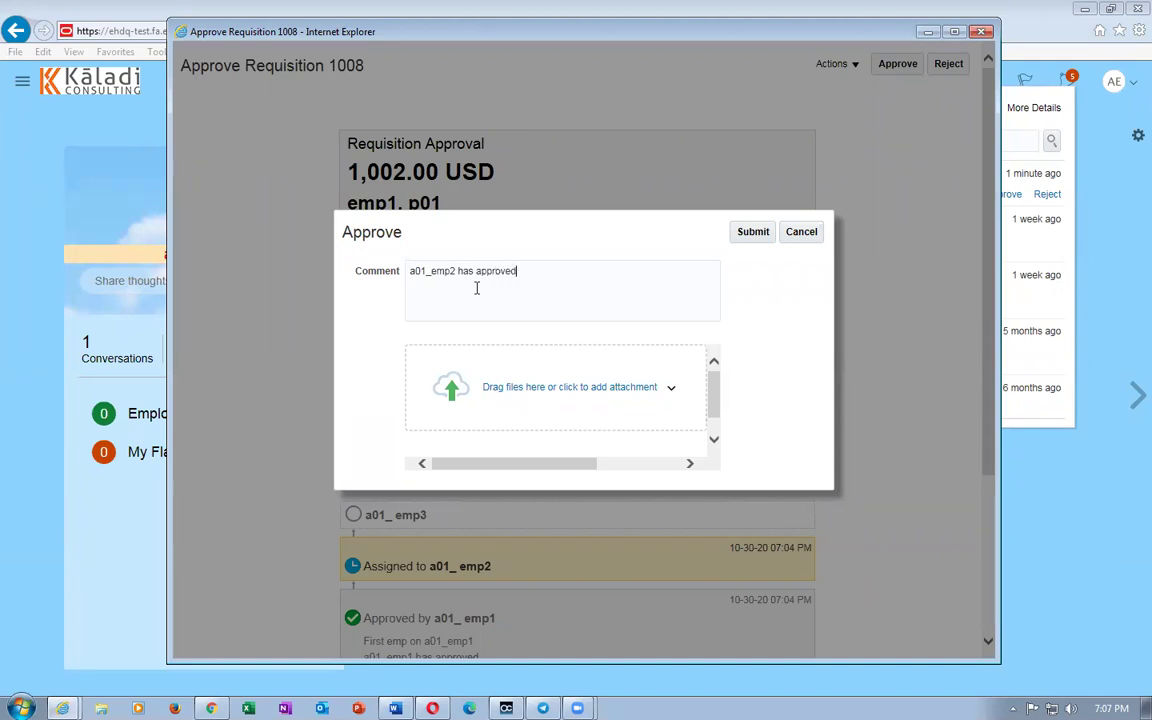
pyautogui.click(753, 233)
pyautogui.click(752, 233)
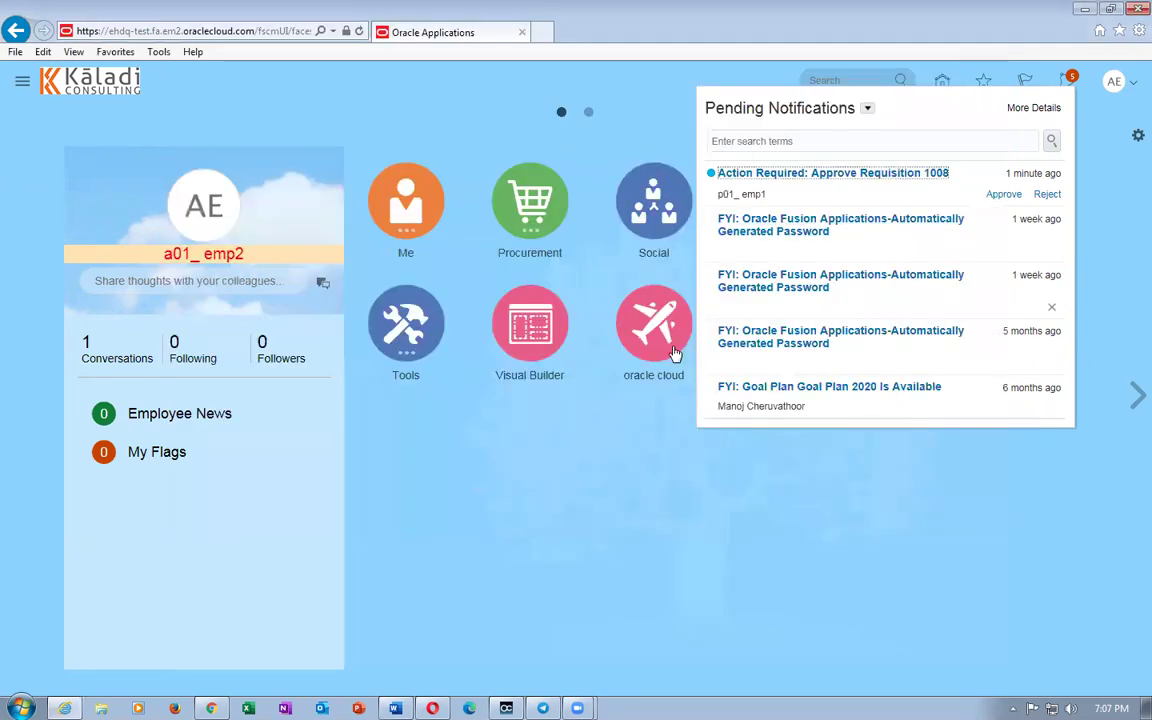
# Reopen requisition 1008's approval details, check the second approver's notification comment, and return to the requisition.
pyautogui.click(211, 708)
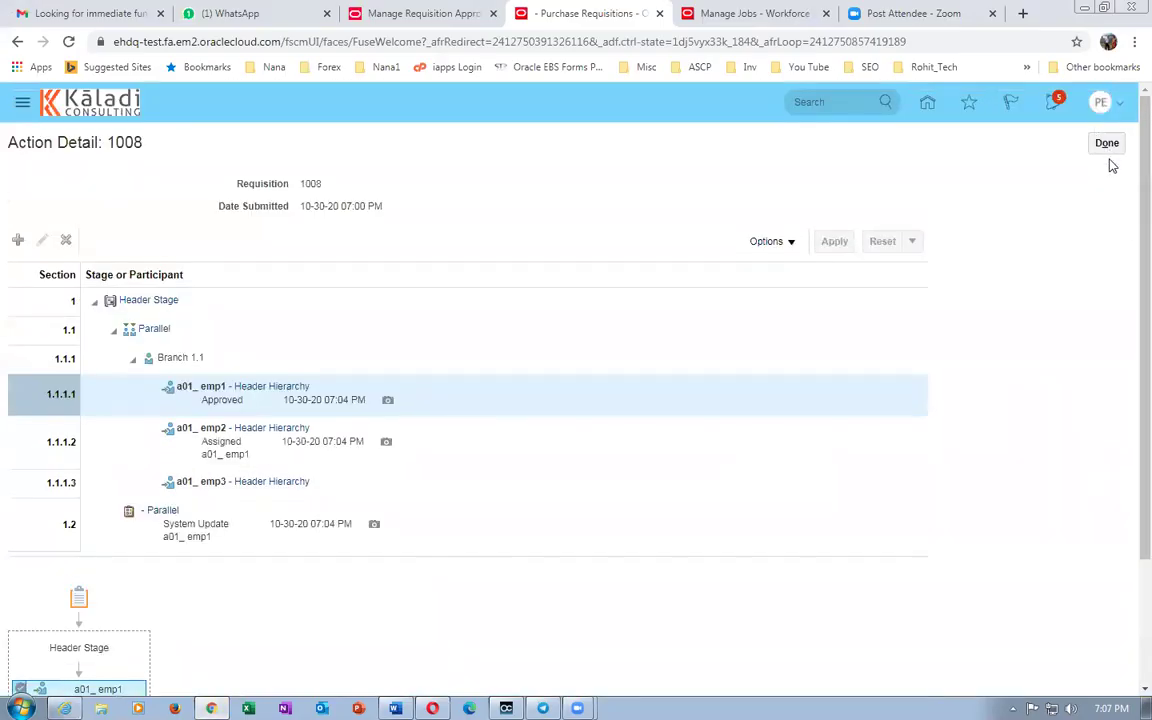
pyautogui.click(1107, 146)
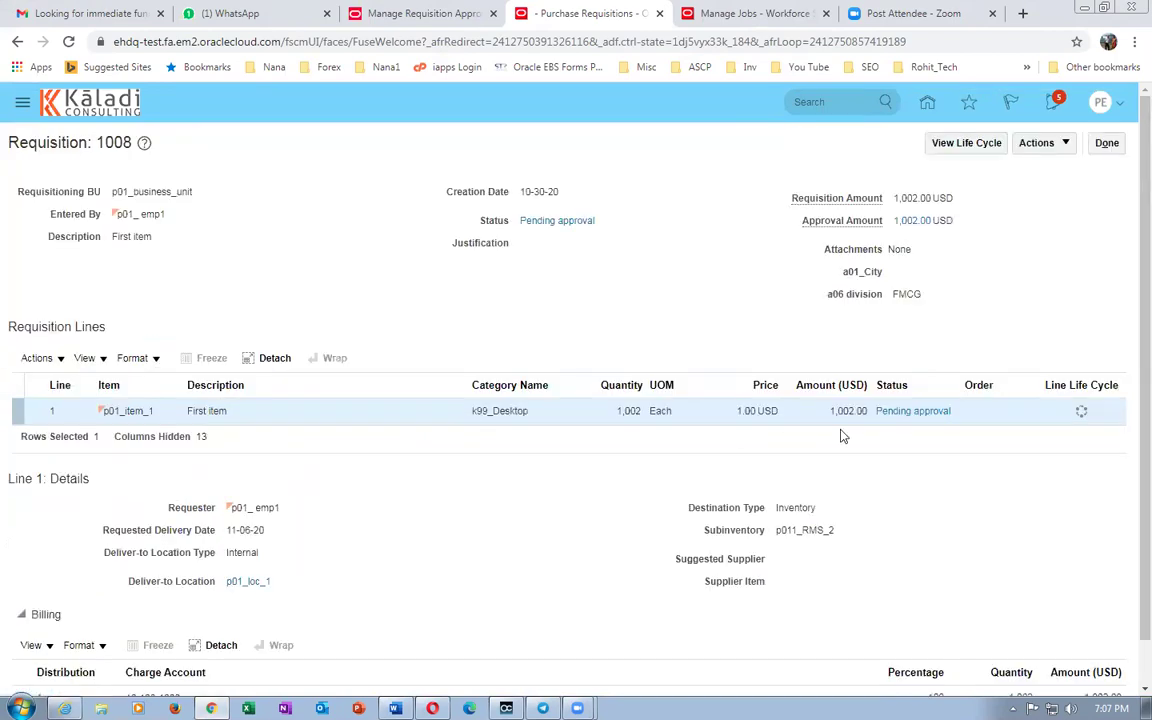
pyautogui.click(913, 413)
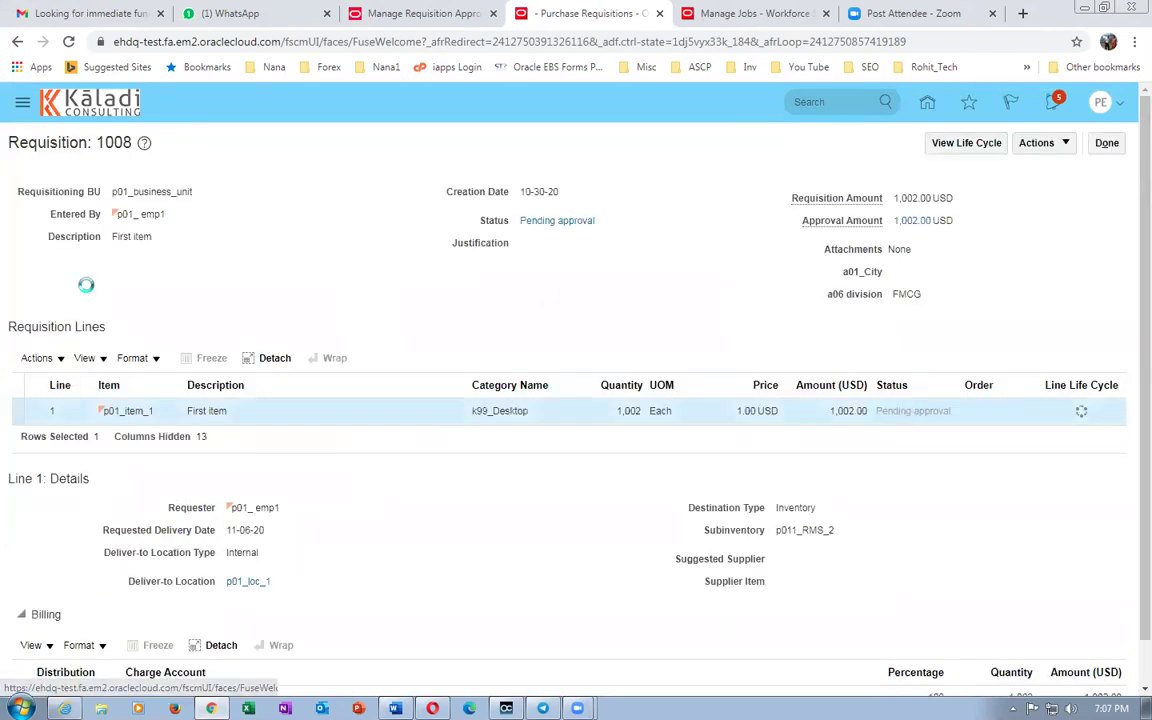
pyautogui.scroll(-2, 127, 292)
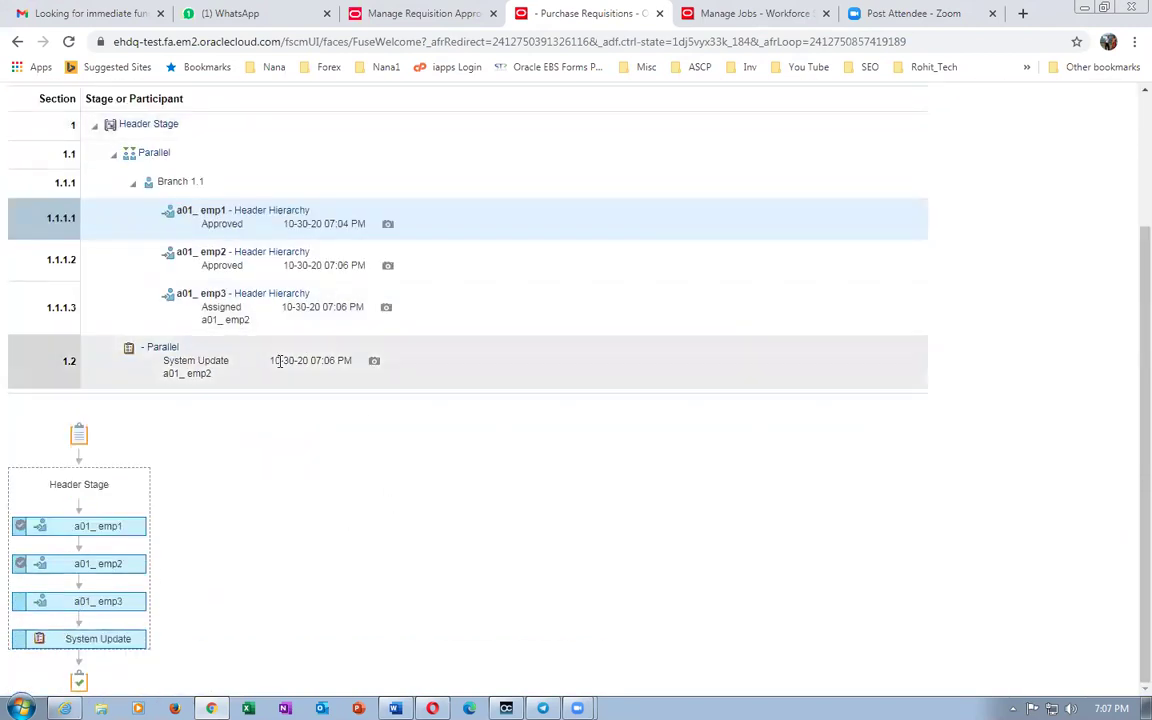
pyautogui.click(389, 268)
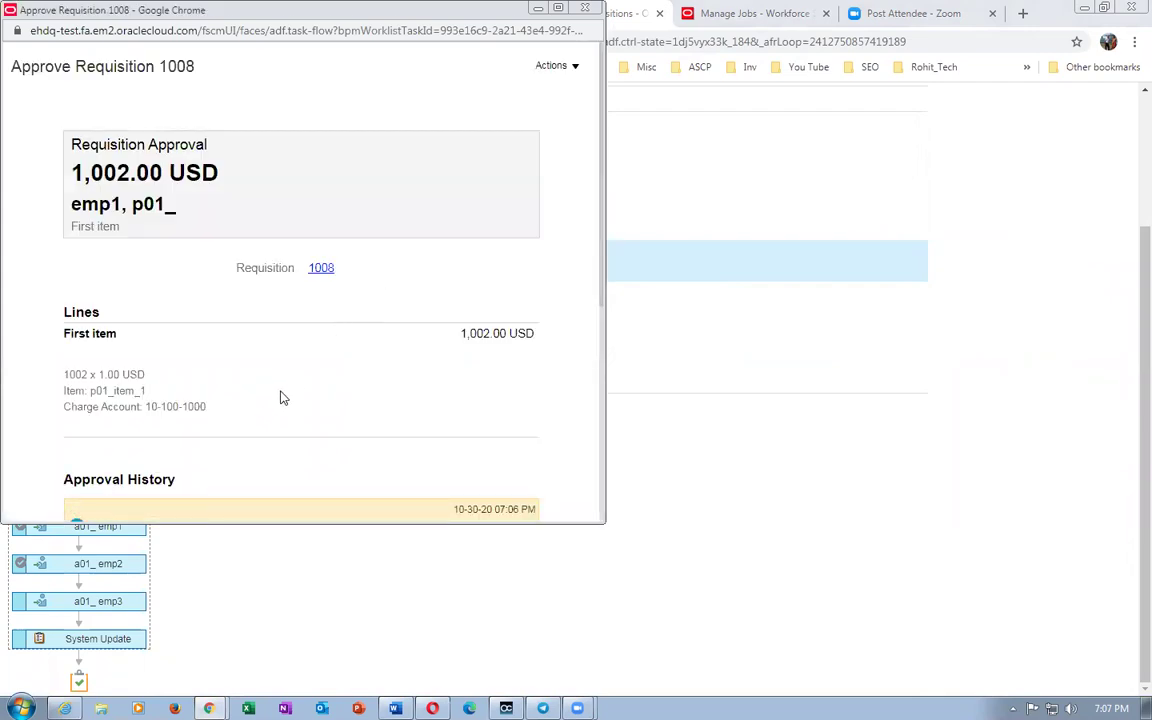
pyautogui.scroll(-3, 125, 318)
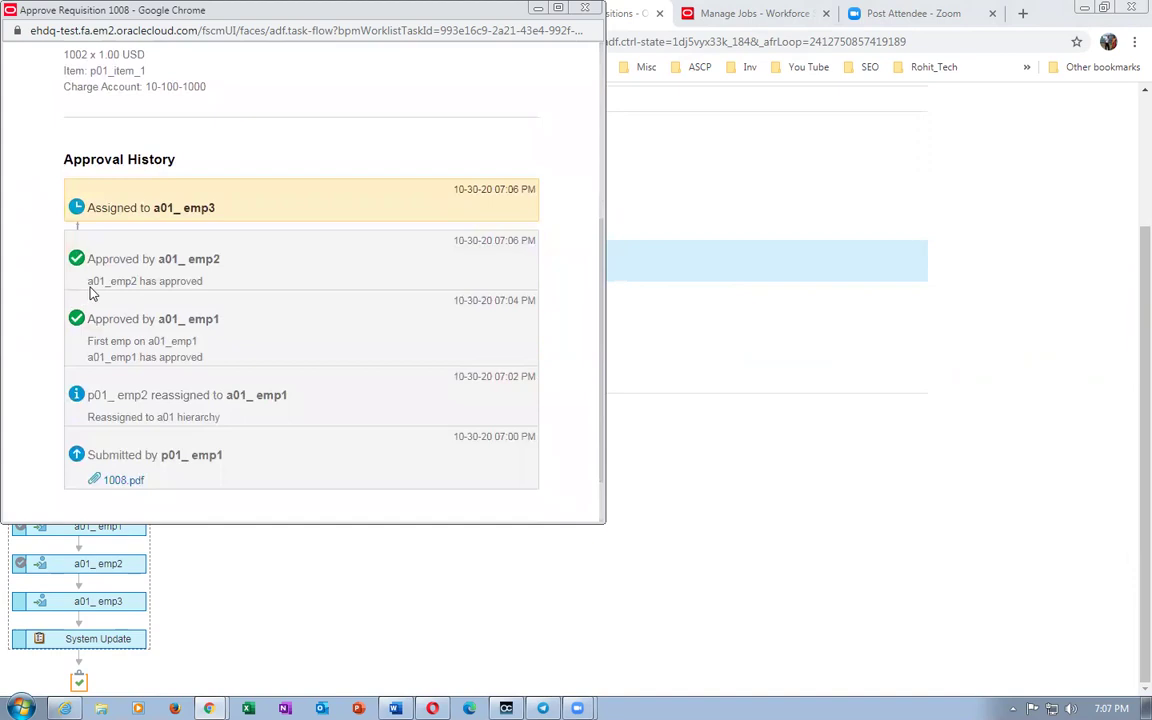
pyautogui.moveTo(98, 281); pyautogui.dragTo(201, 281)
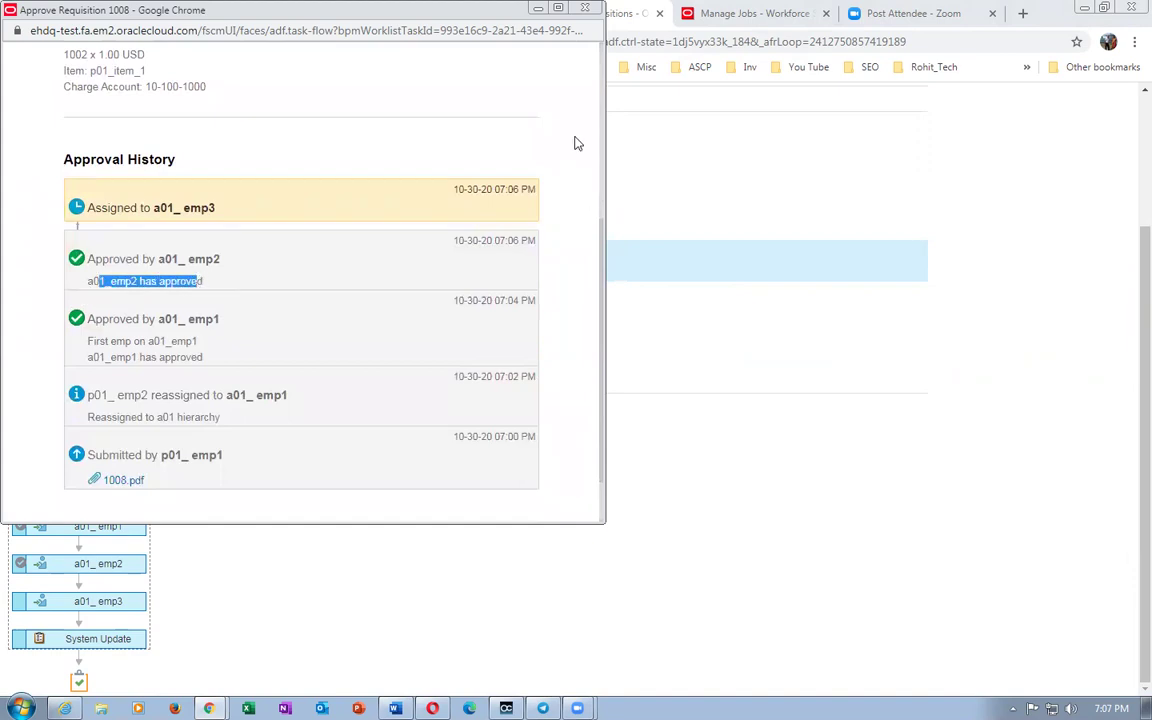
pyautogui.click(585, 8)
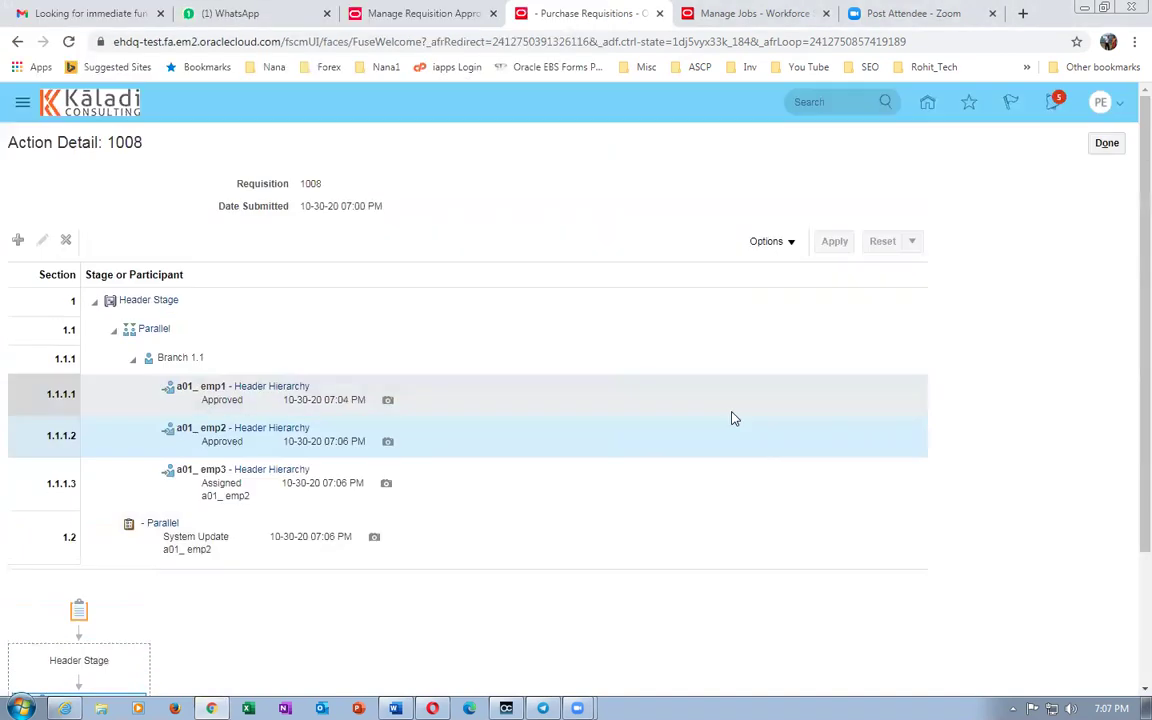
pyautogui.click(1106, 142)
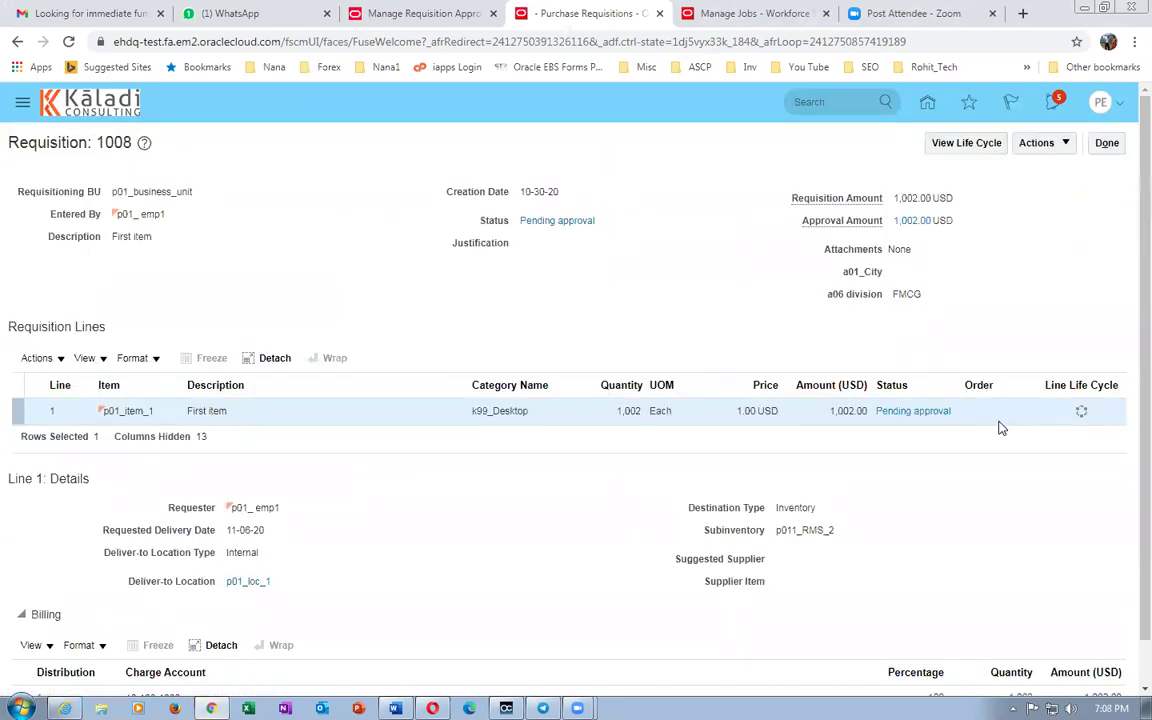
# Review requisition 1008's document history, including the earliest submission's details.
pyautogui.click(1033, 139)
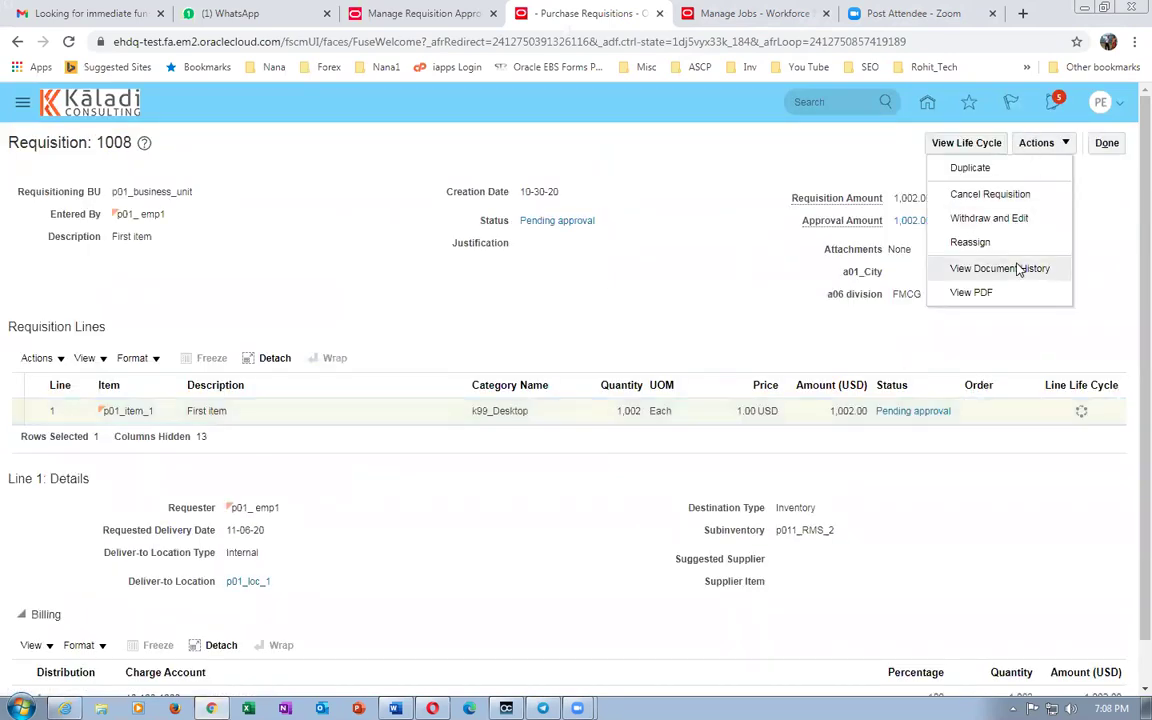
pyautogui.click(1000, 268)
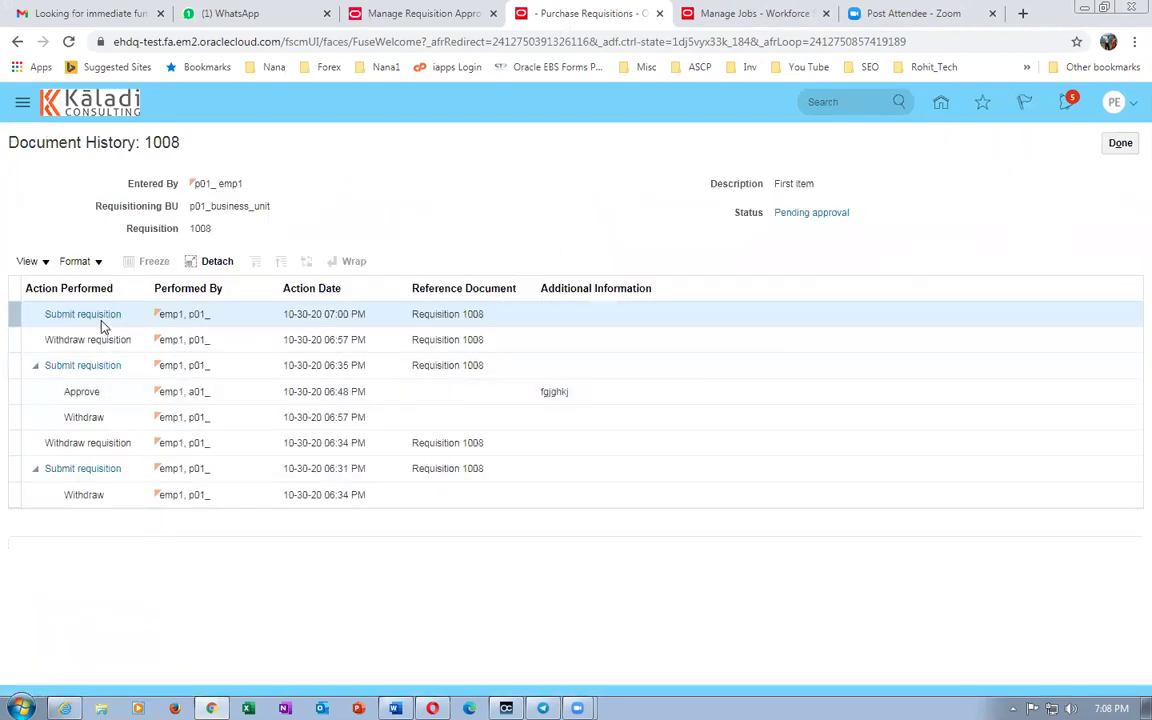
pyautogui.click(85, 470)
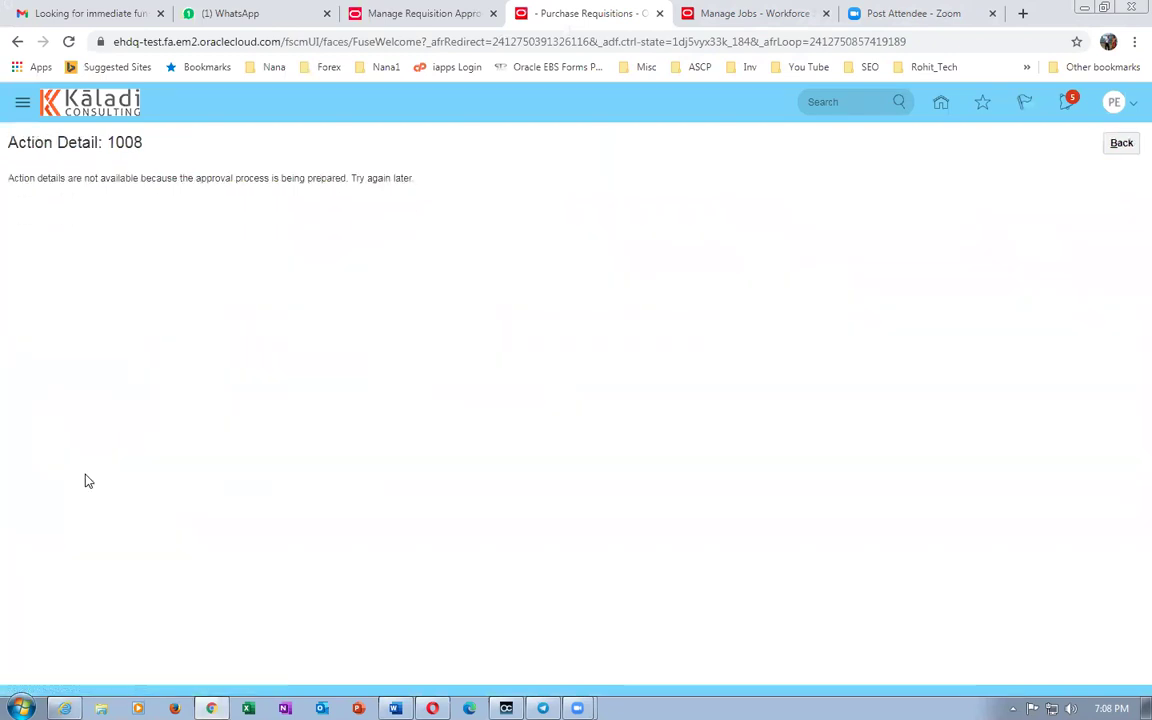
pyautogui.click(16, 42)
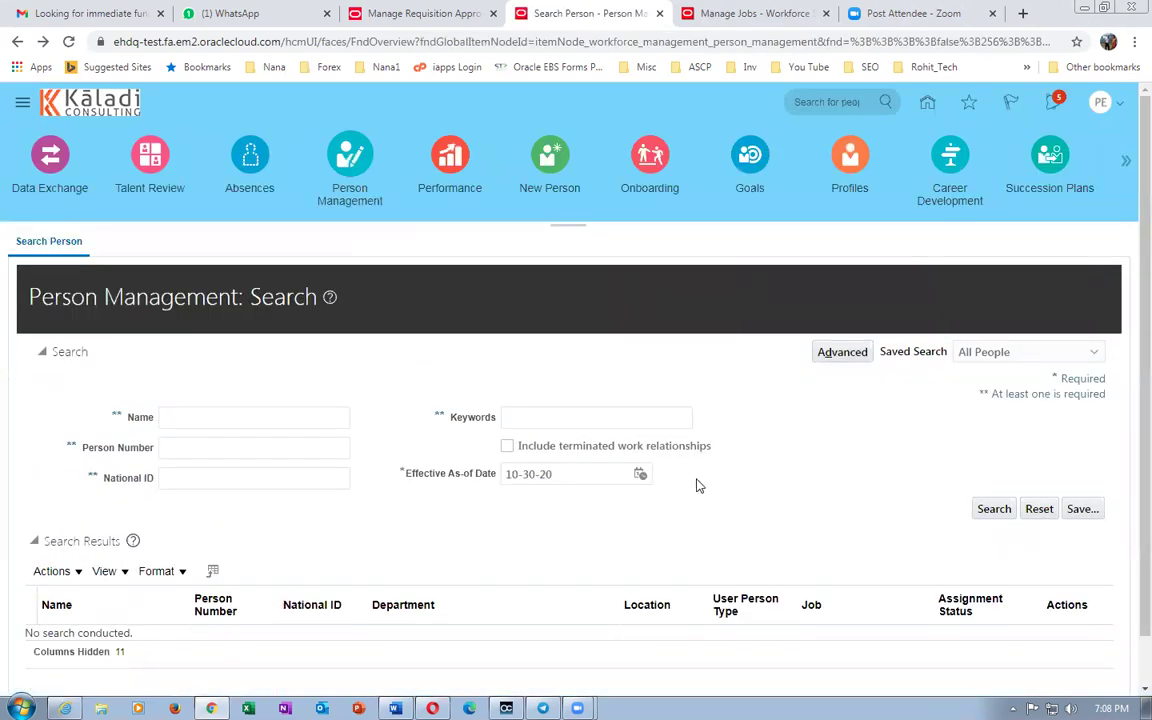
pyautogui.scroll(-1, 695, 489)
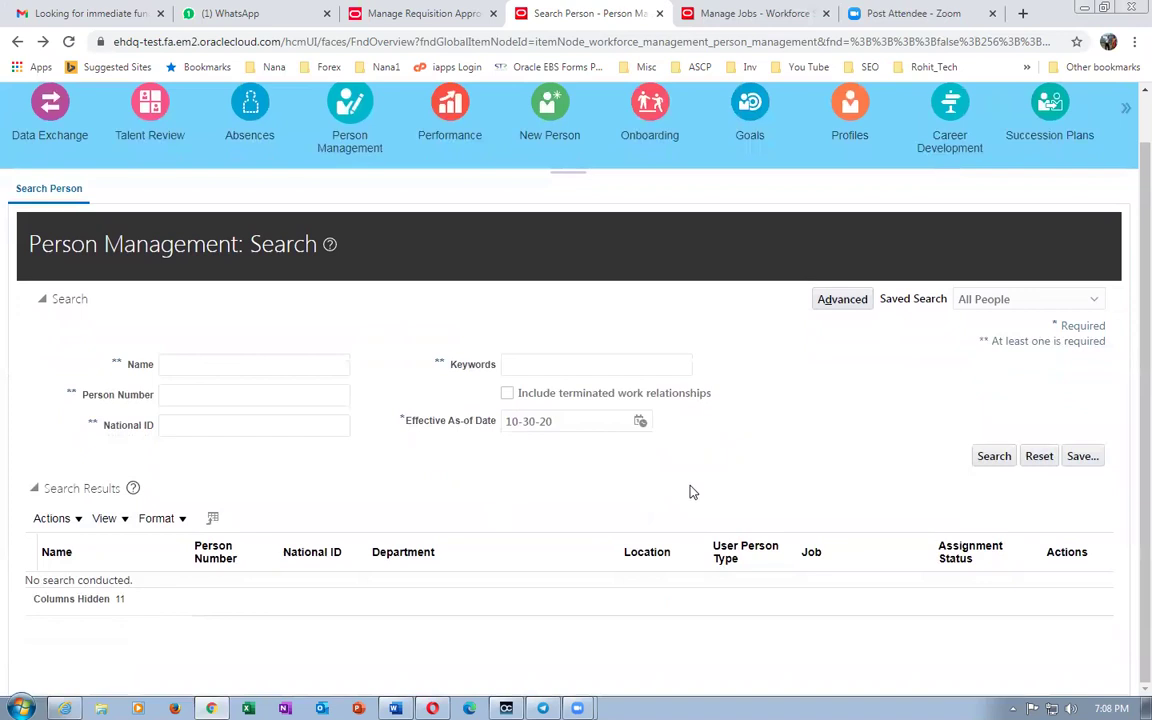
pyautogui.scroll(1, 689, 490)
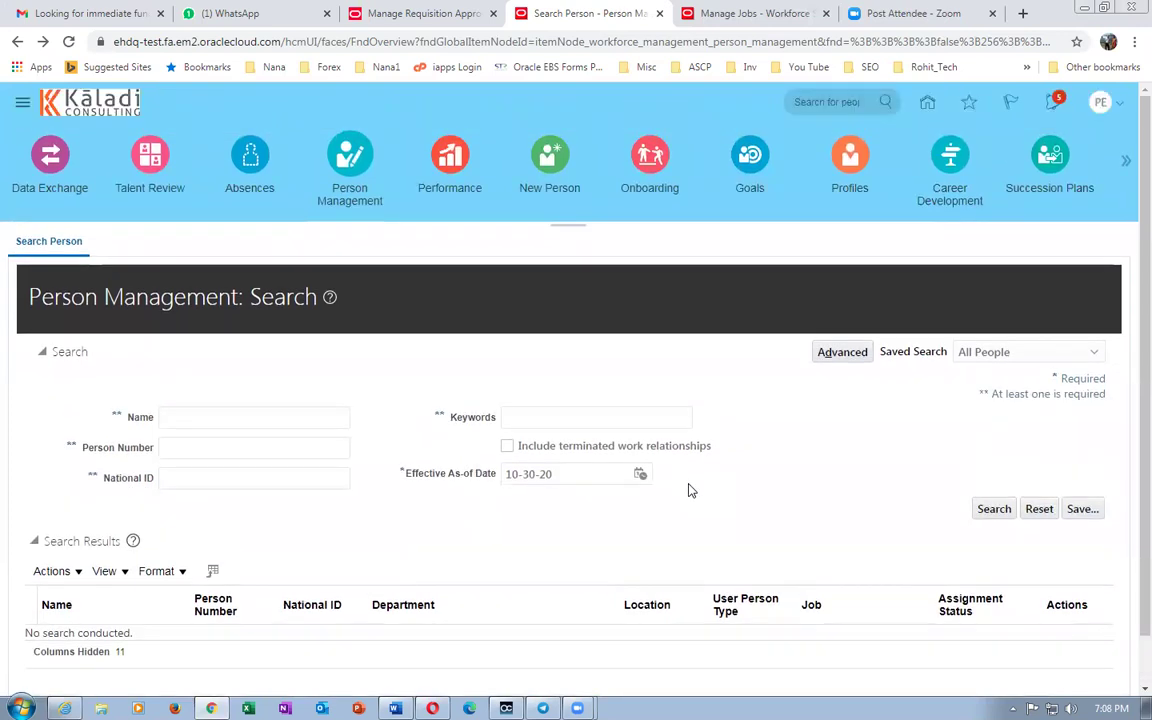
# Cycle through the open browser tabs to the Zoom post-attendee page.
pyautogui.click(362, 13)
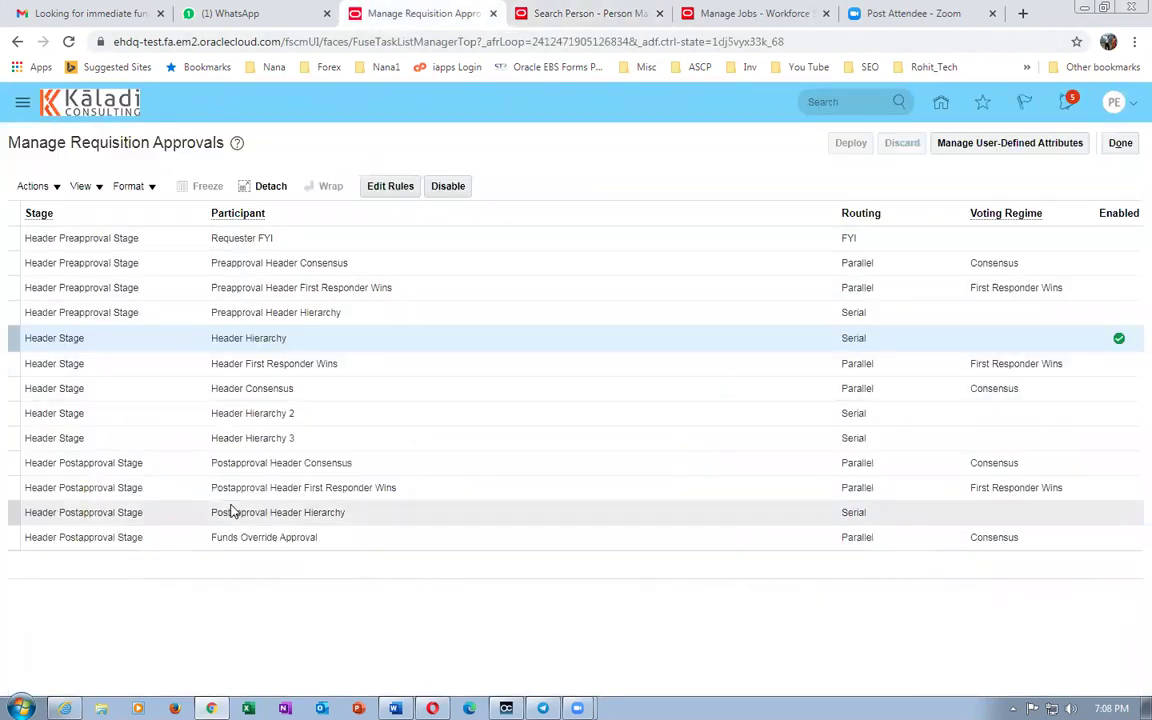
pyautogui.click(575, 20)
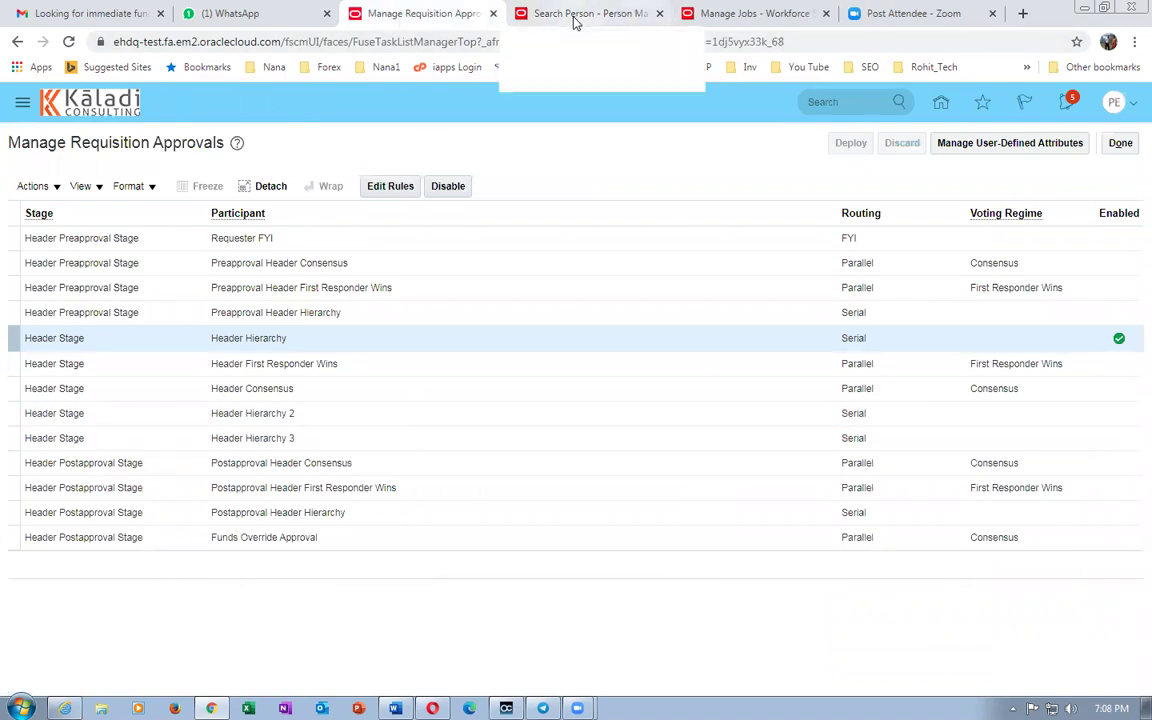
pyautogui.click(437, 18)
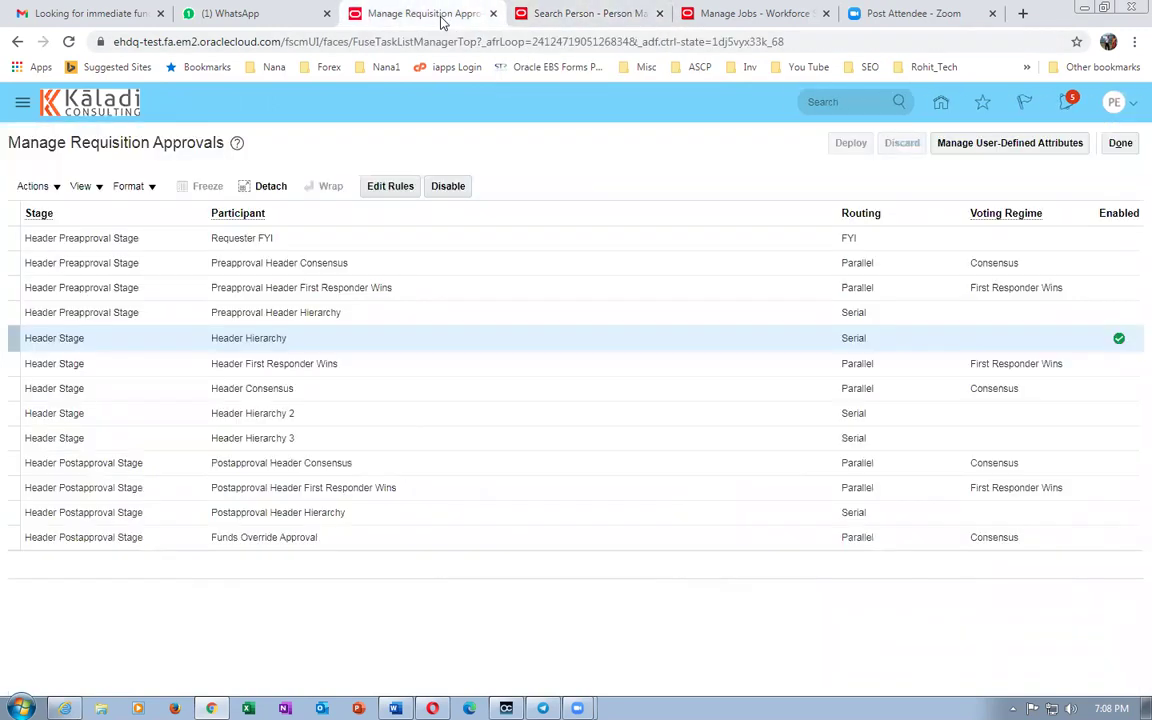
pyautogui.click(615, 14)
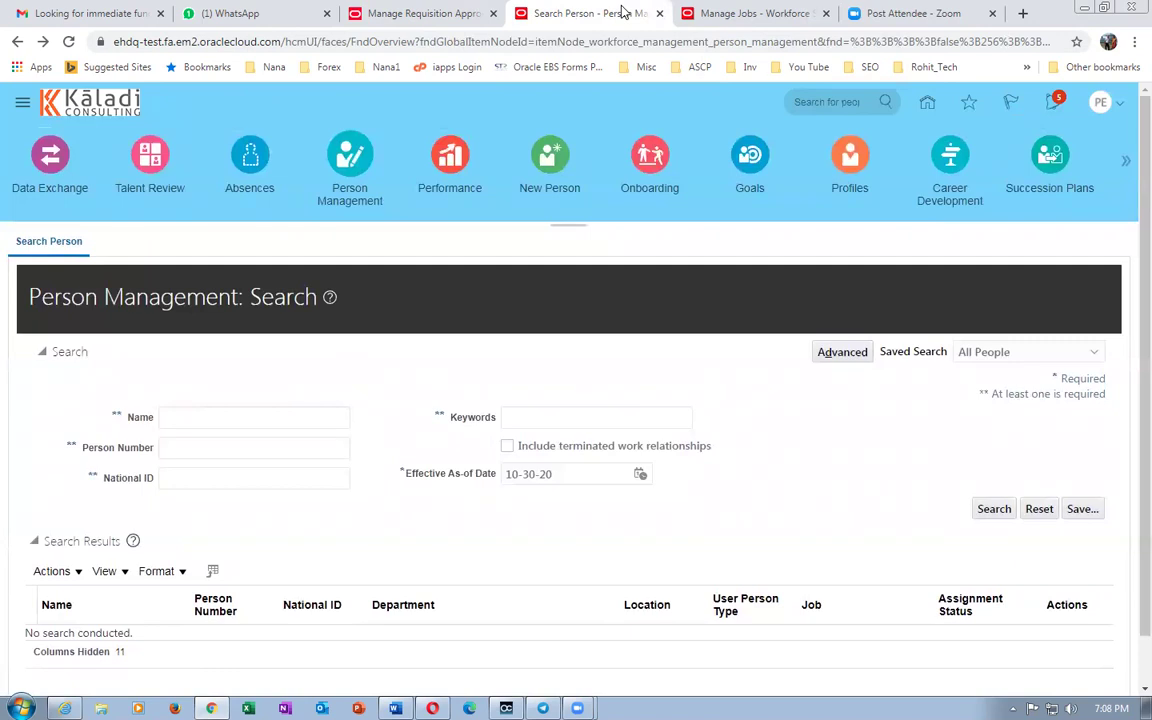
pyautogui.click(740, 13)
pyautogui.click(905, 13)
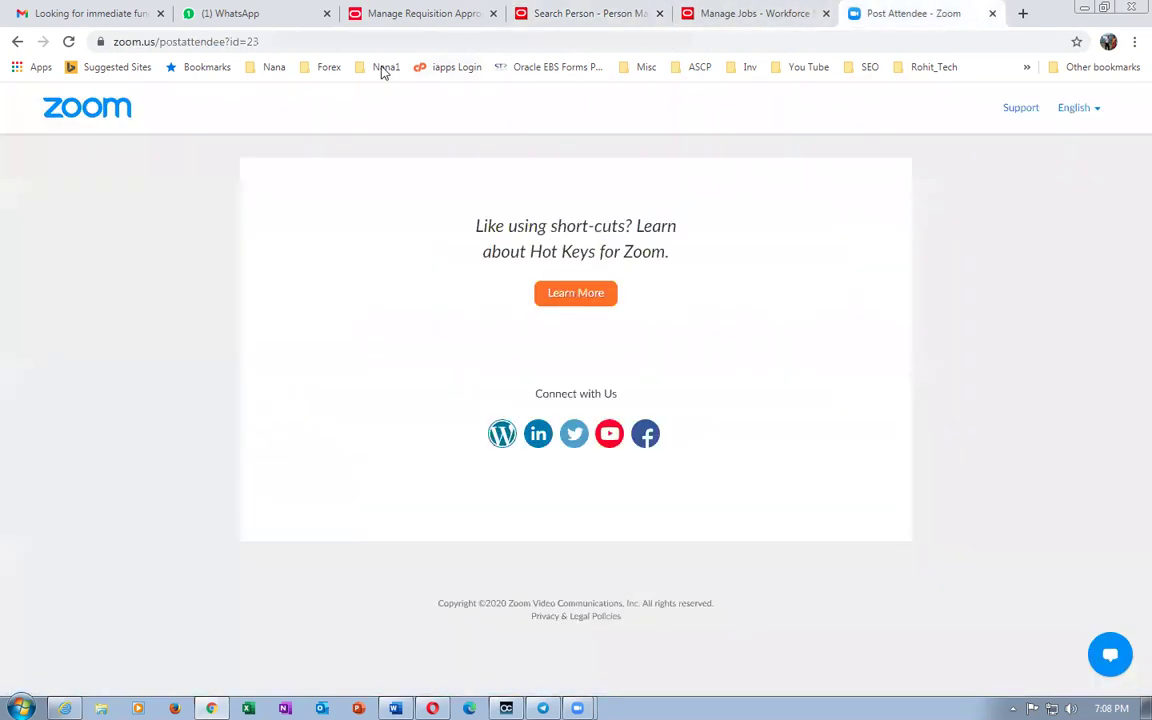
# Return to the Internet Explorer session and sign the second approver out.
pyautogui.click(66, 640)
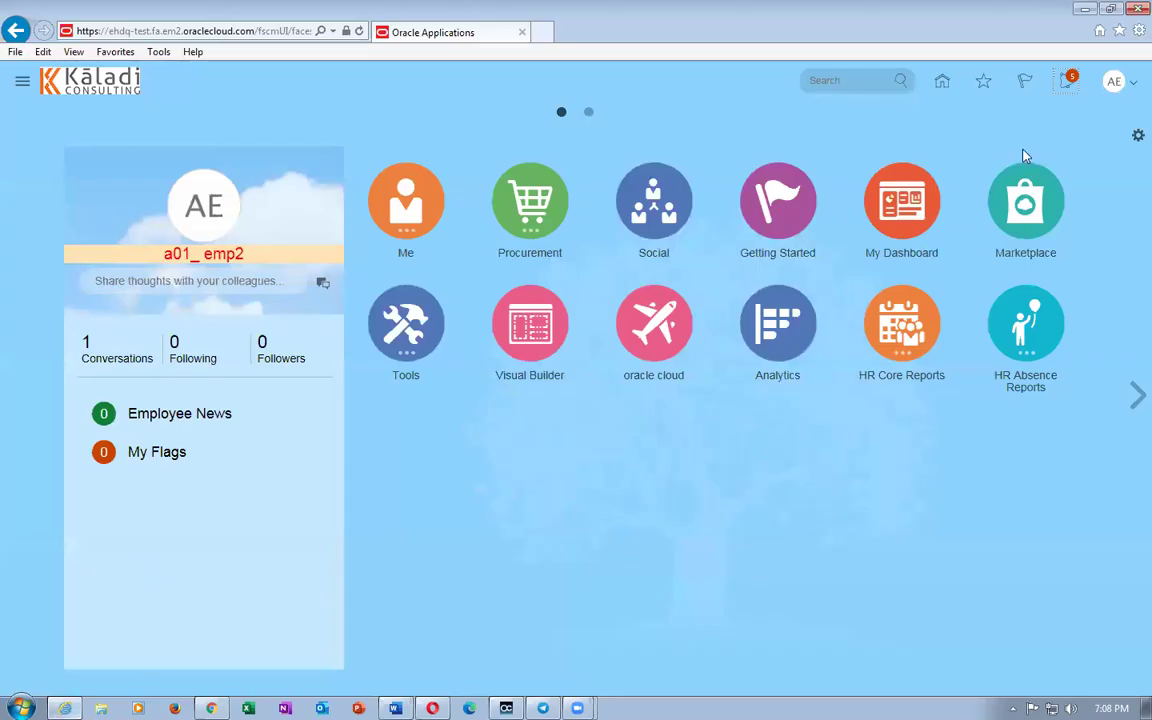
pyautogui.click(1113, 88)
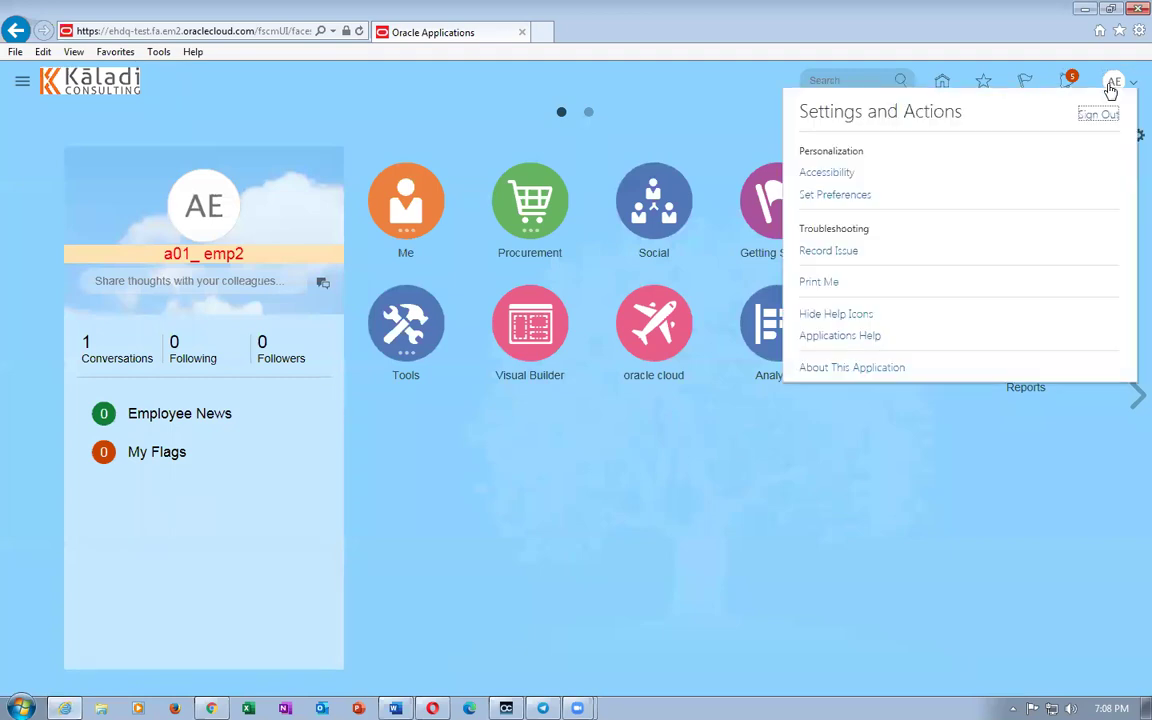
pyautogui.click(1098, 115)
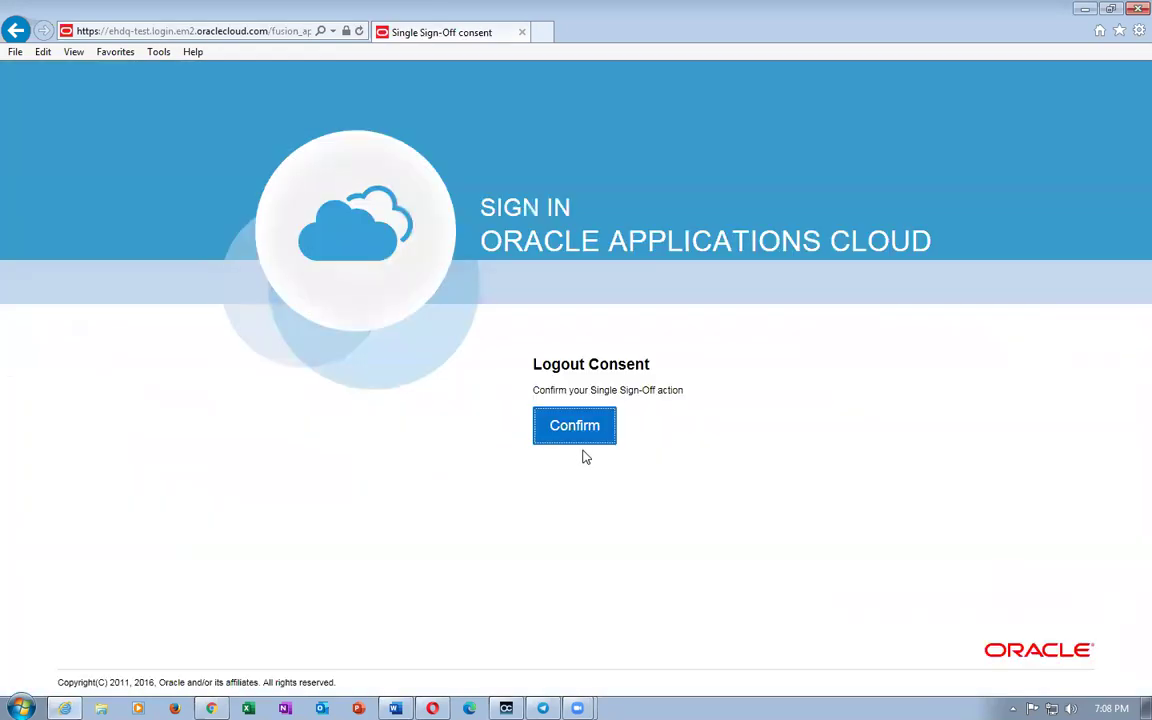
pyautogui.click(586, 440)
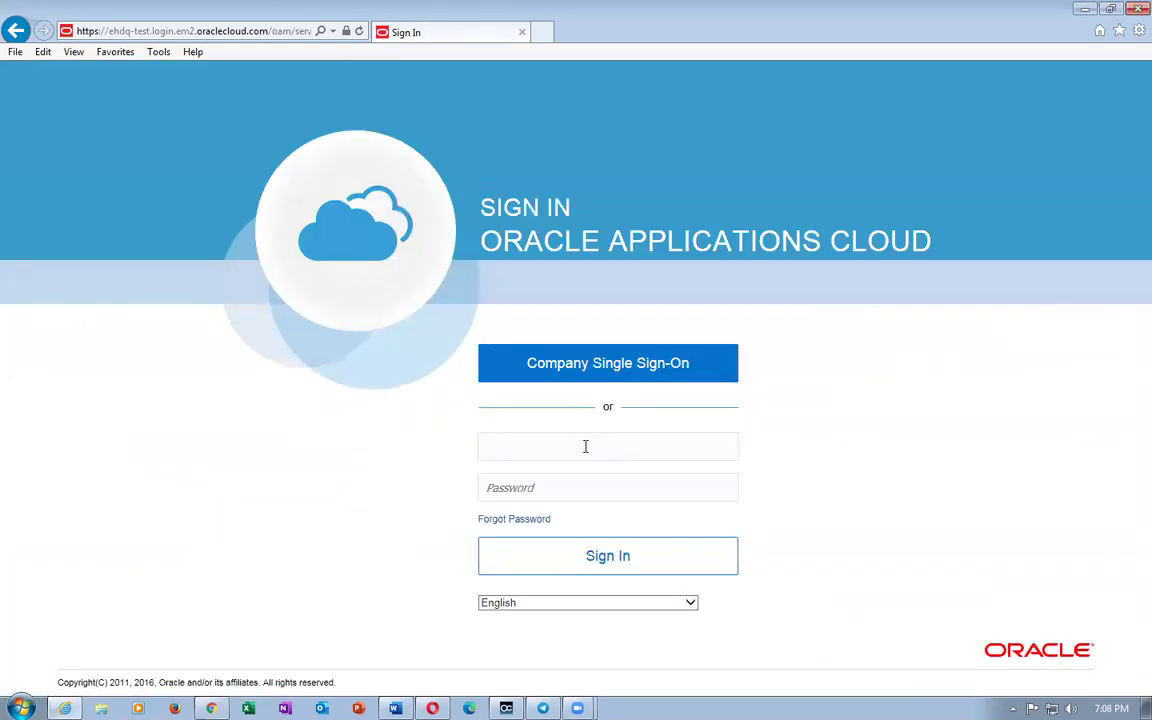
# Sign in as the third a01 approver using the saved username.
pyautogui.write('a01')
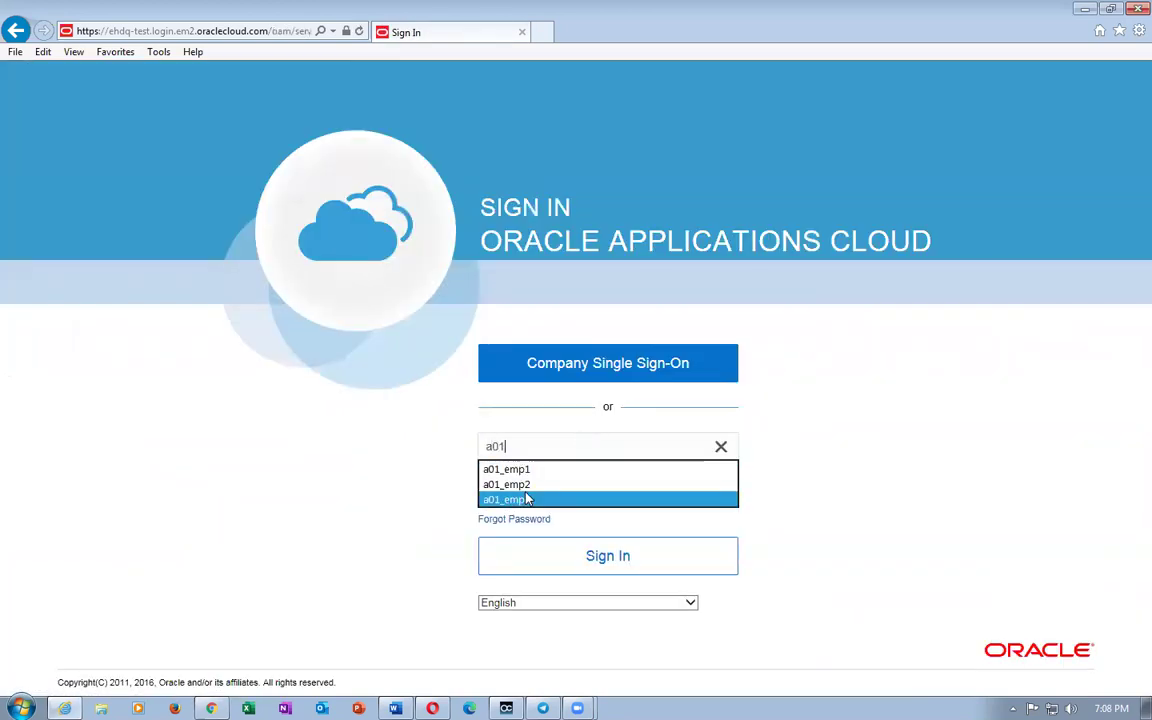
pyautogui.press('Return')
pyautogui.click(597, 555)
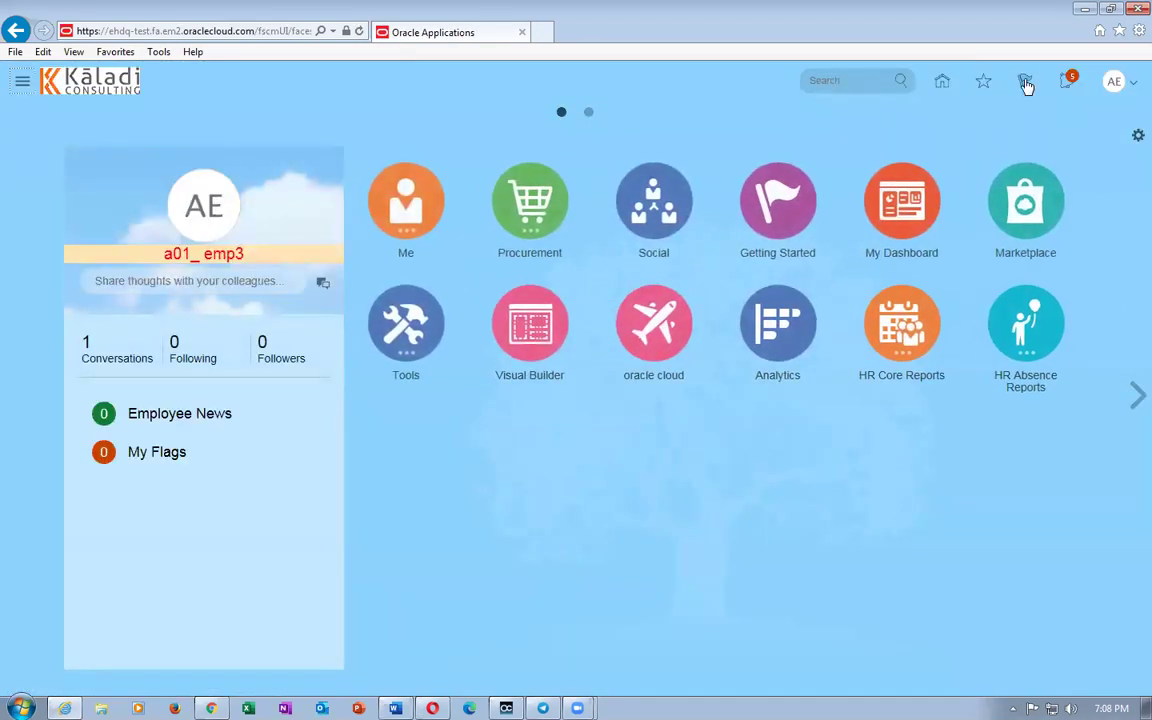
# Approve requisition 1008 from the notifications with the comment 'I am the final approver'.
pyautogui.click(1067, 81)
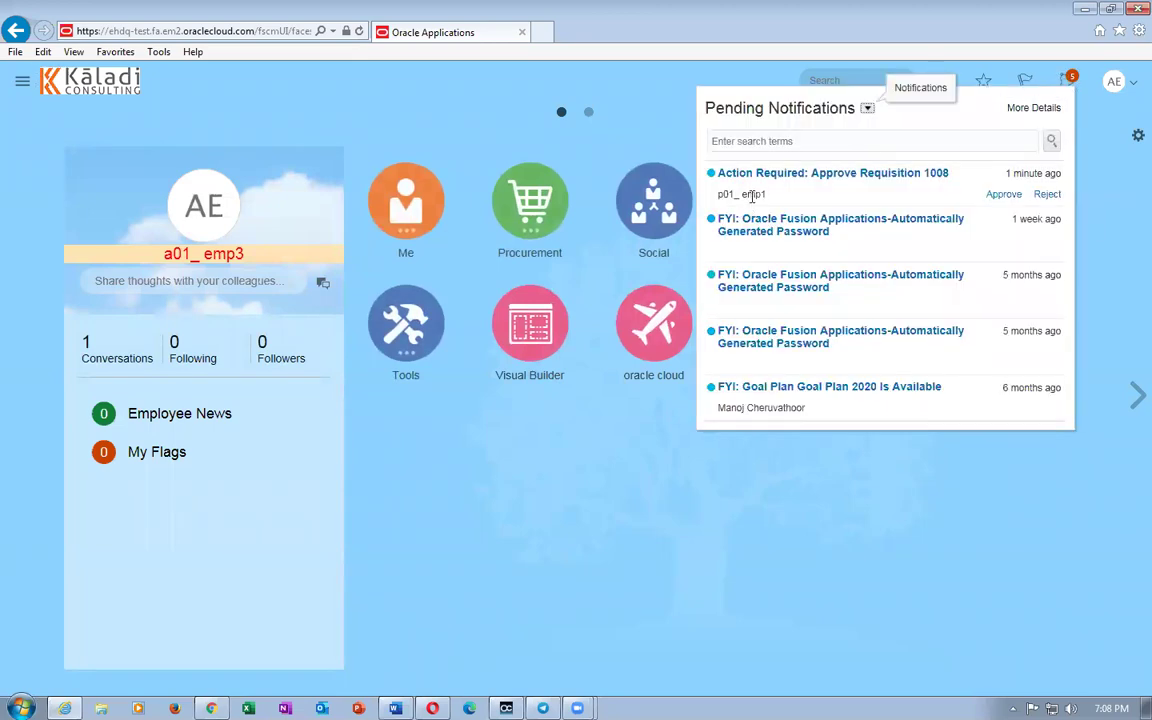
pyautogui.click(796, 173)
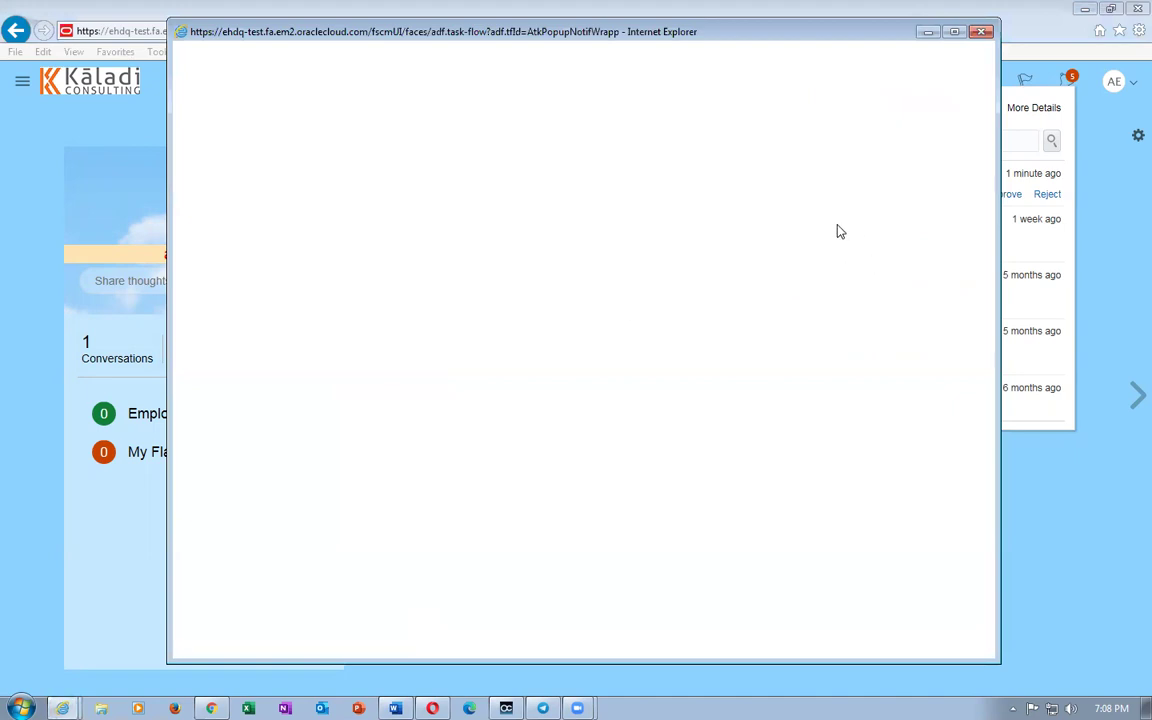
pyautogui.click(890, 67)
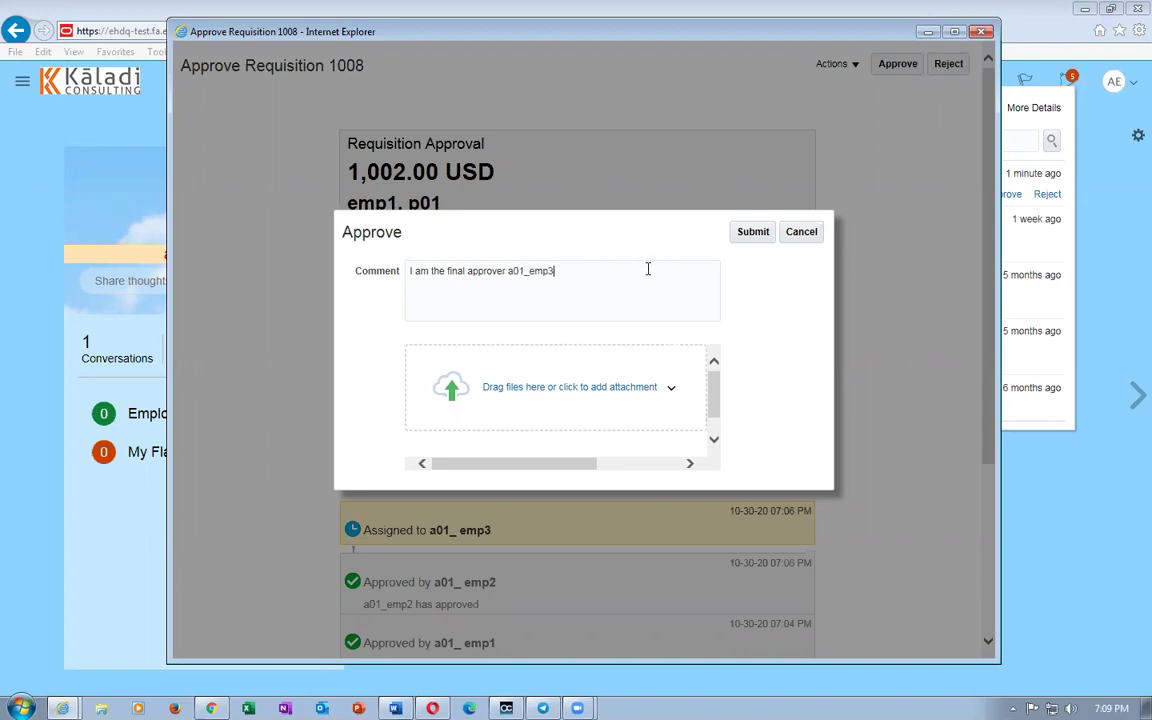
pyautogui.click(753, 231)
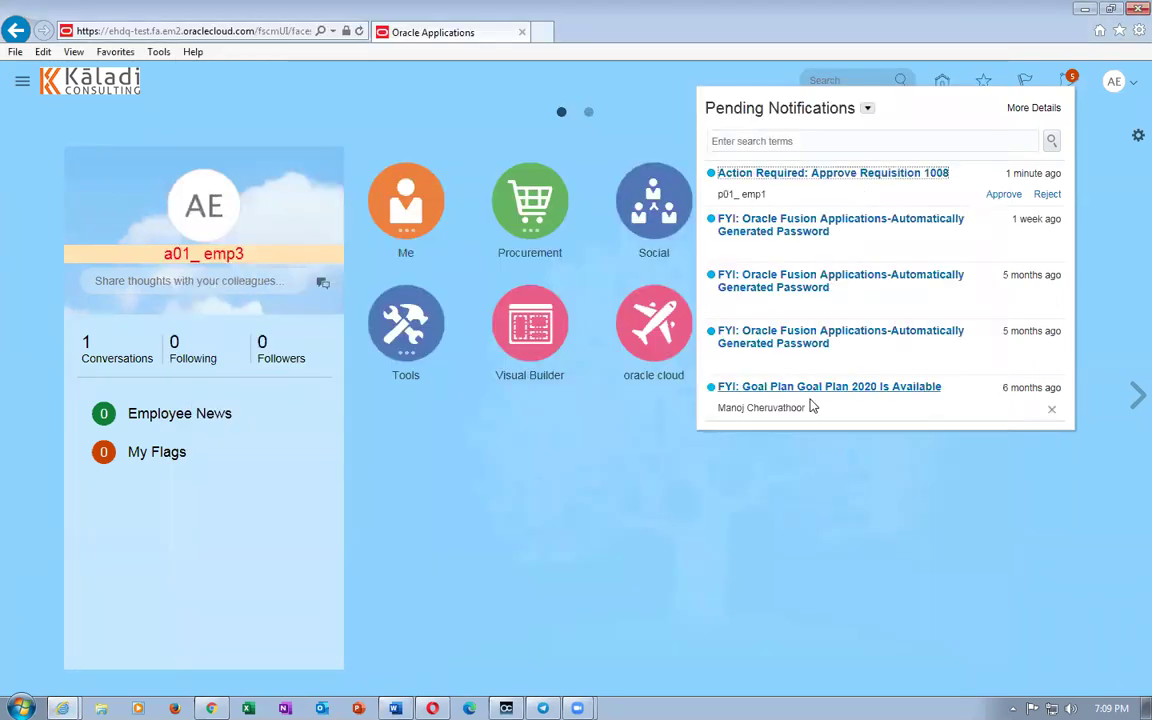
pyautogui.click(800, 463)
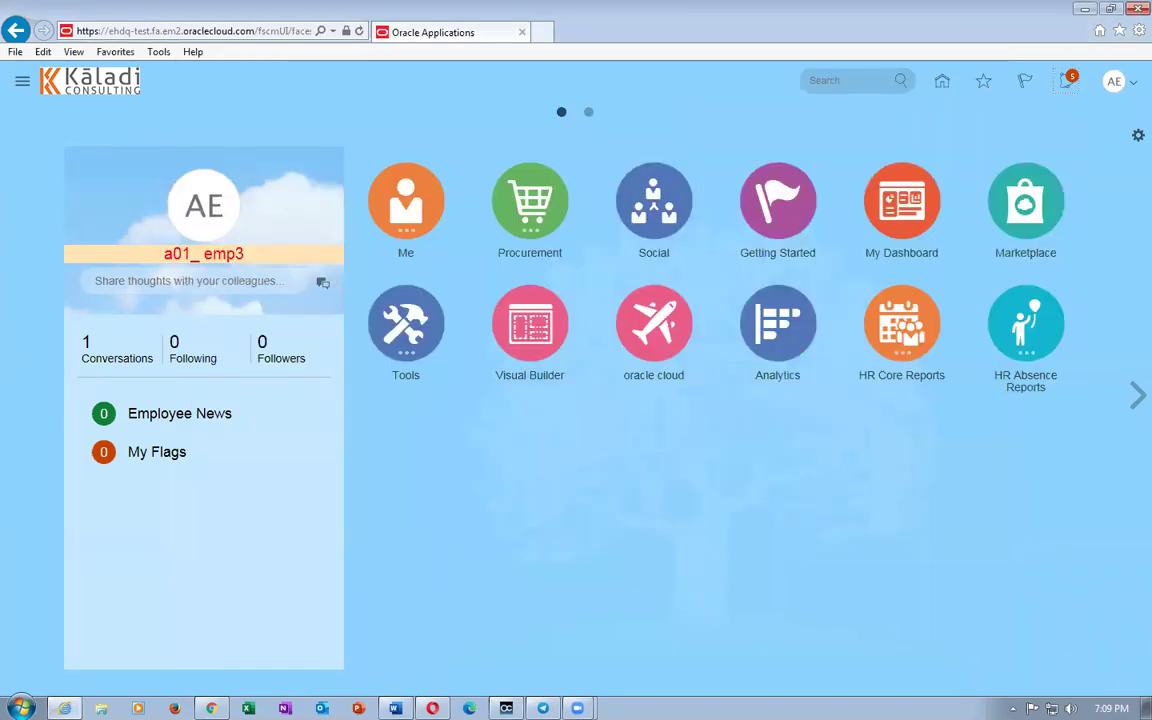
# Duplicate the Manage Jobs browser tab.
pyautogui.click(211, 708)
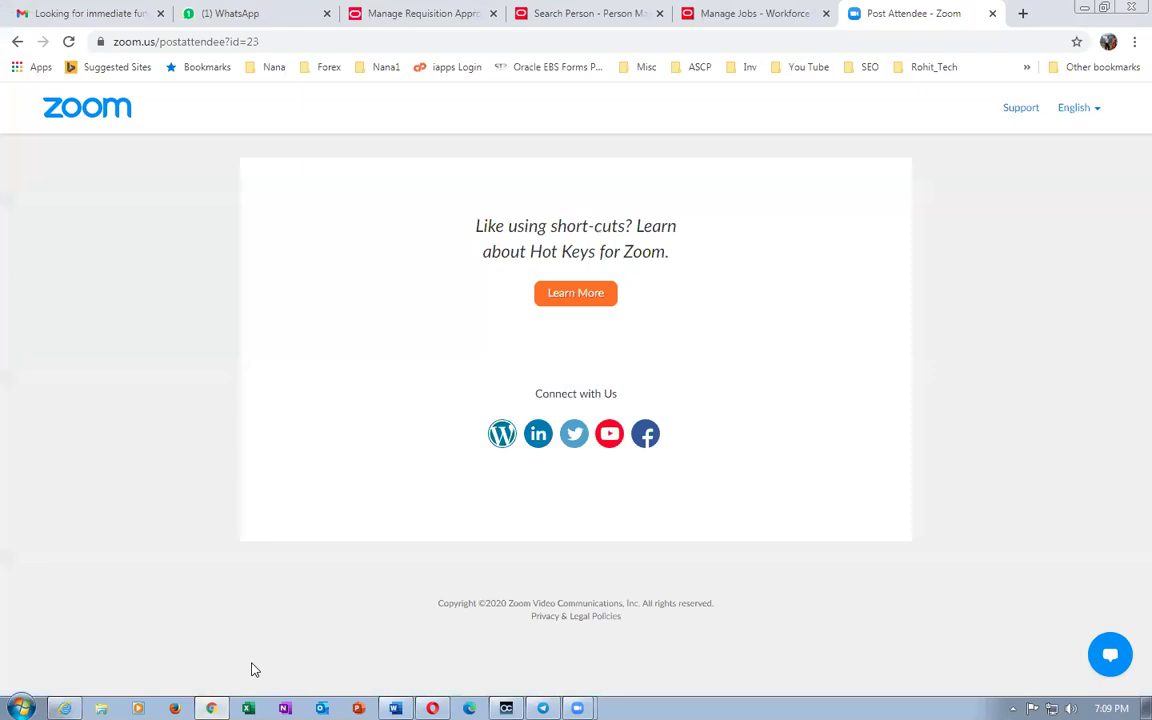
pyautogui.click(742, 12)
pyautogui.rightClick(744, 12)
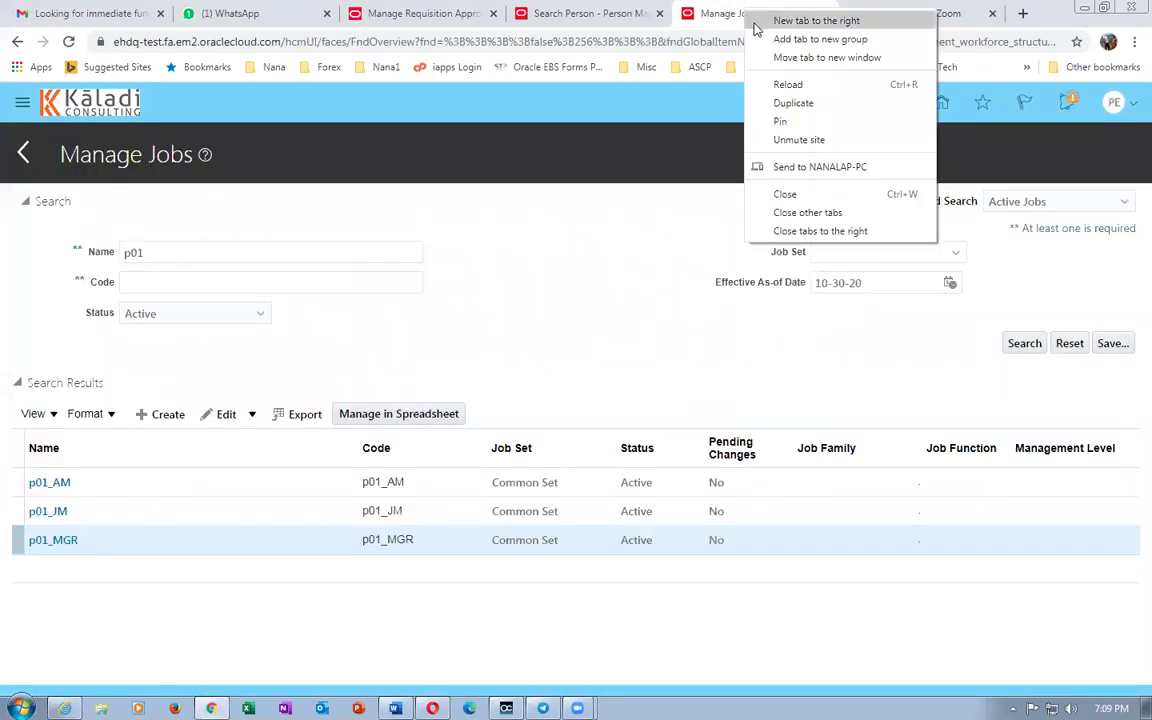
pyautogui.click(789, 103)
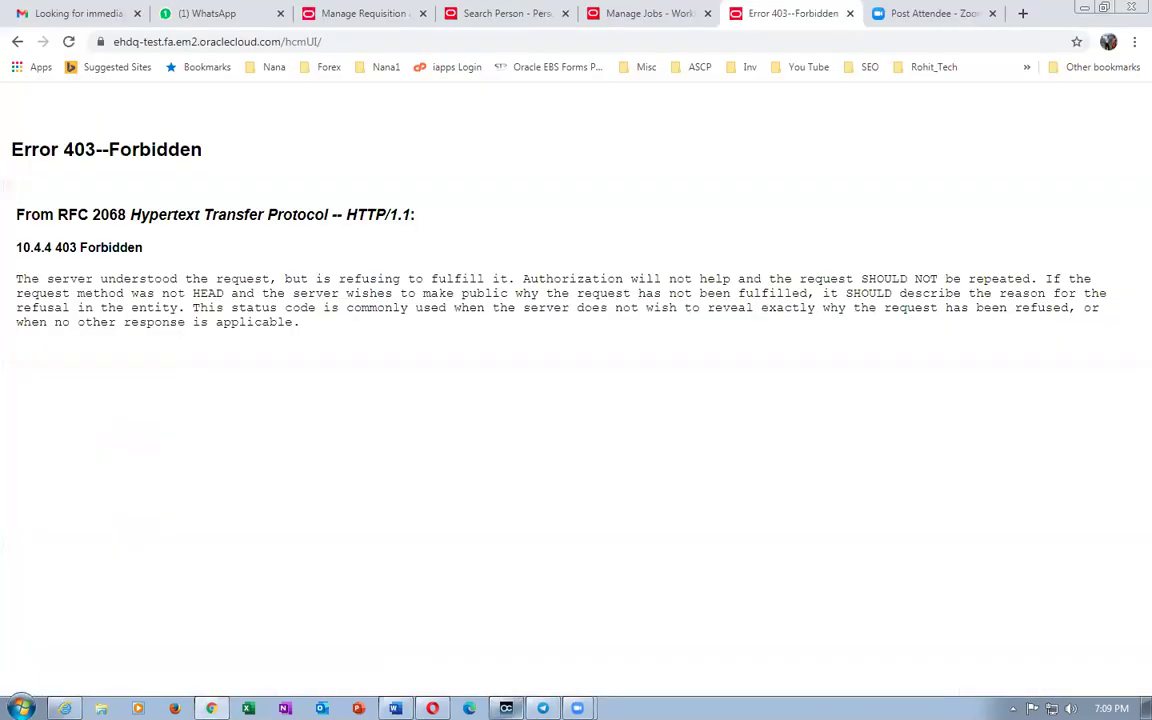
# Trim the duplicated tab's URL to the site root to load the Fusion welcome page.
pyautogui.click(345, 44)
pyautogui.press('Return')
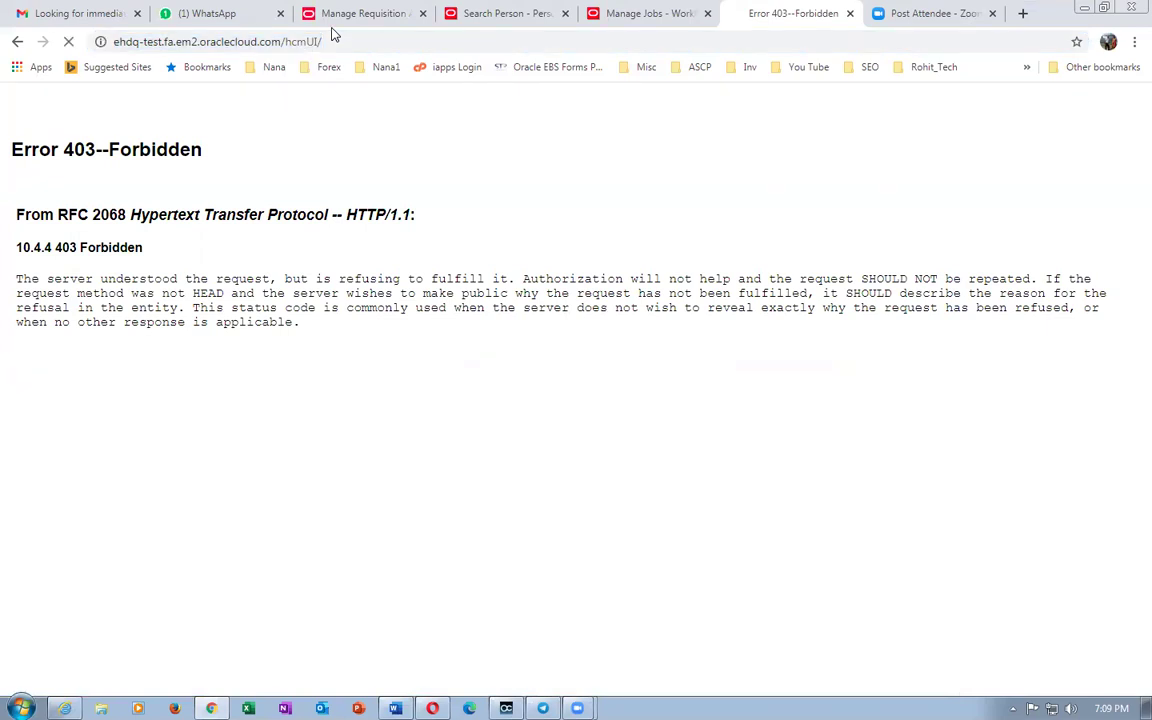
pyautogui.click(358, 41)
pyautogui.click(362, 41)
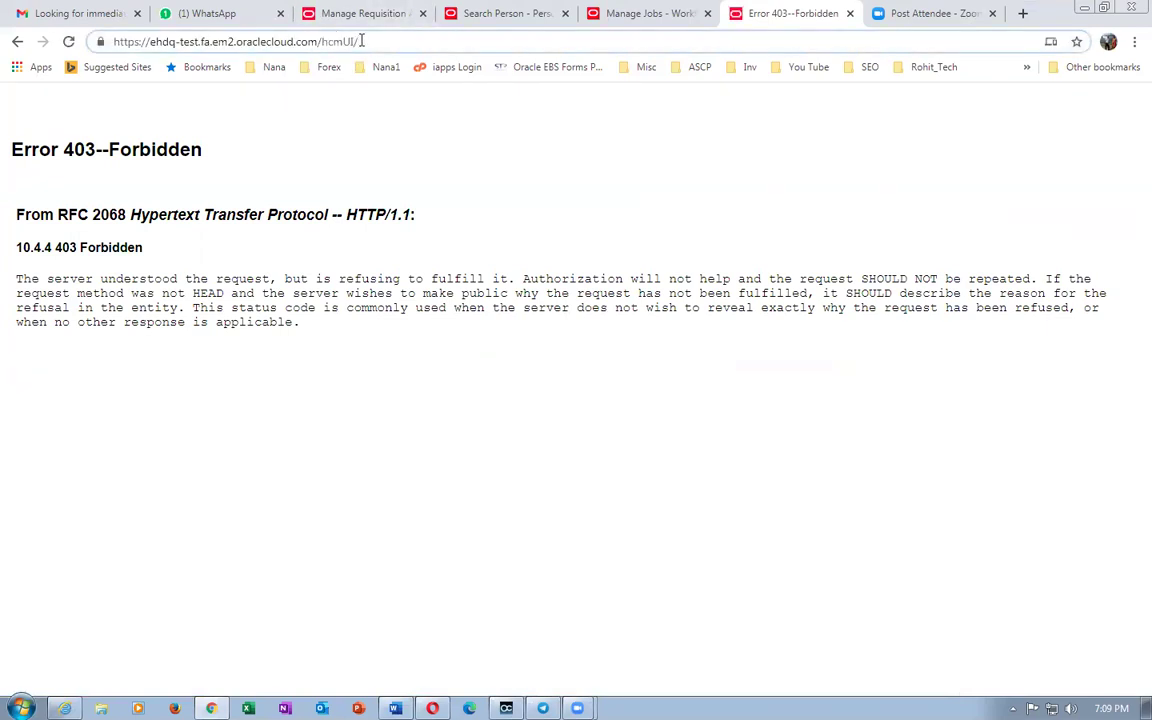
pyautogui.press('BackSpace')
pyautogui.press('BackSpace')
pyautogui.press('BackSpace')
pyautogui.press('BackSpace')
pyautogui.press('BackSpace')
pyautogui.press('BackSpace')
pyautogui.press('Return')
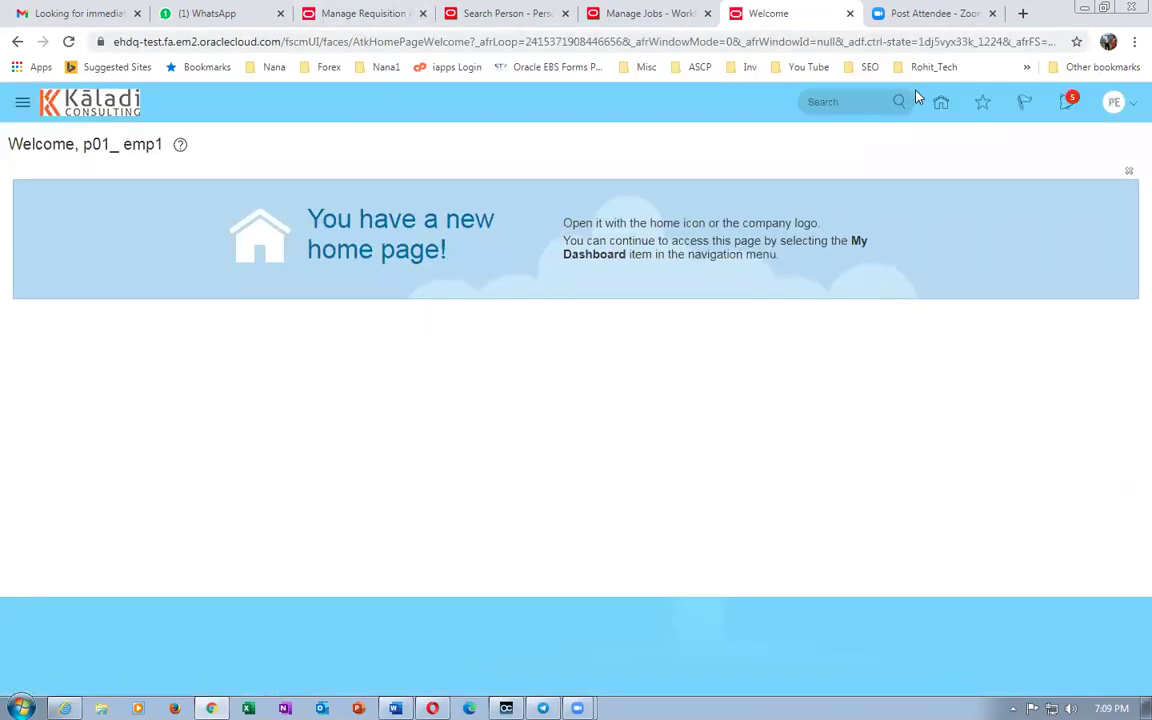
# Open requisition 1008 from Procurement > Purchase Requisitions.
pyautogui.click(937, 103)
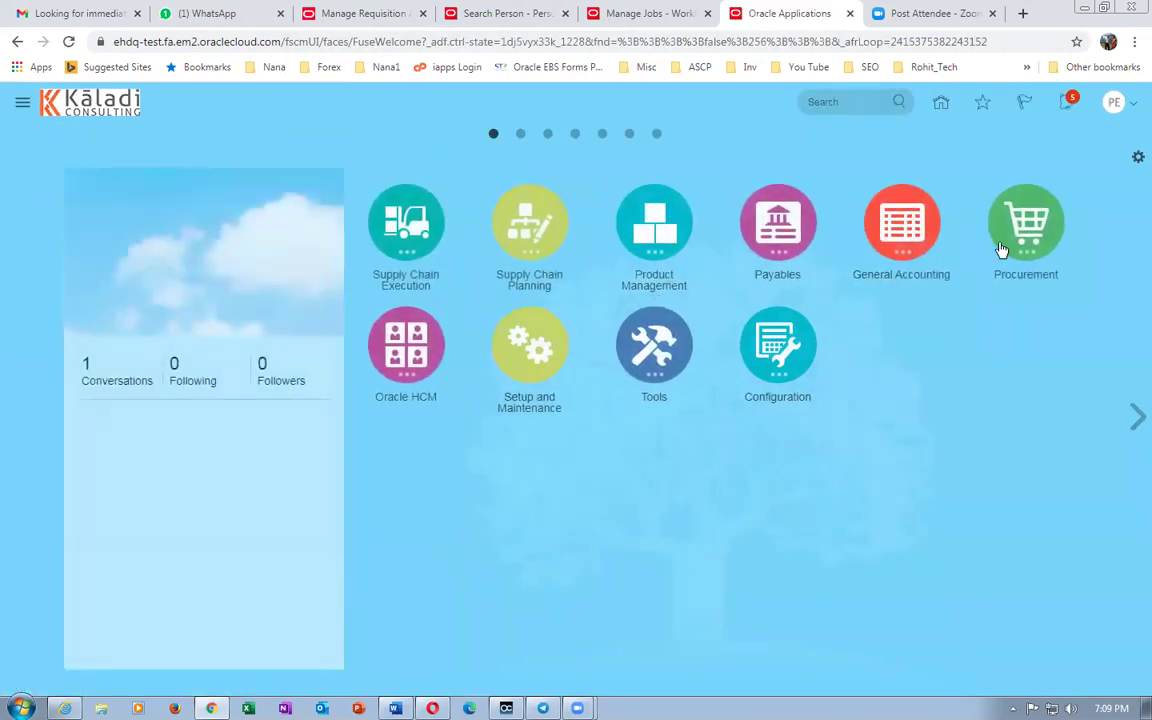
pyautogui.click(1002, 248)
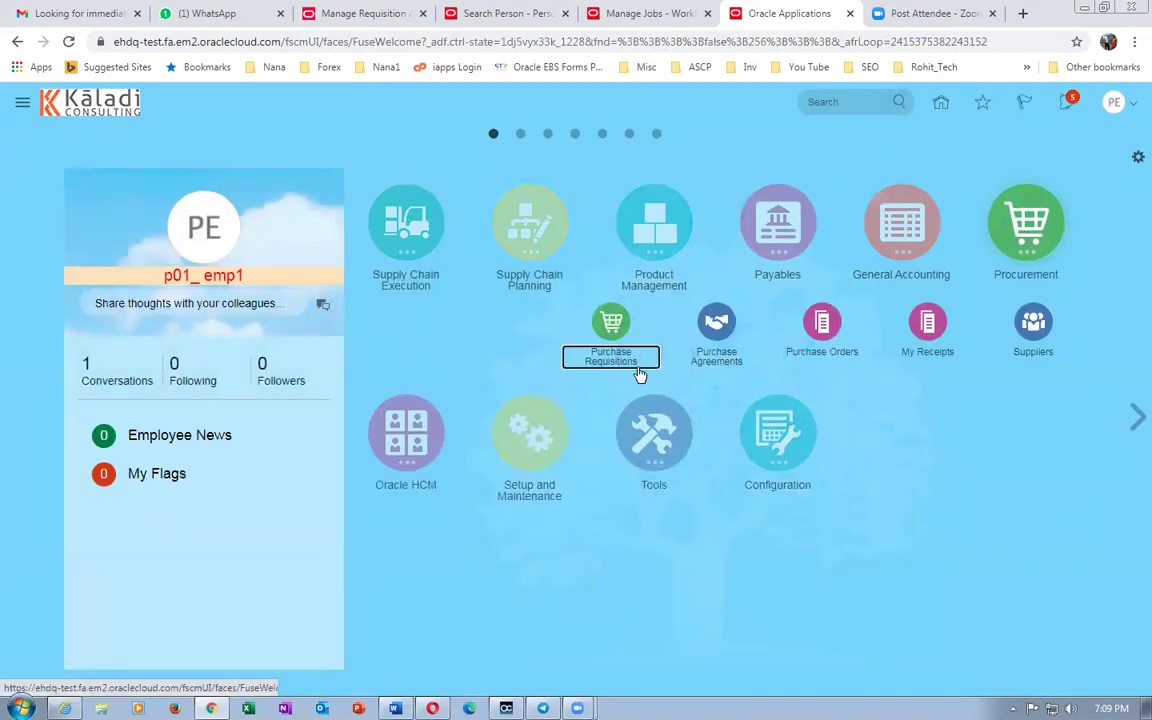
pyautogui.click(610, 322)
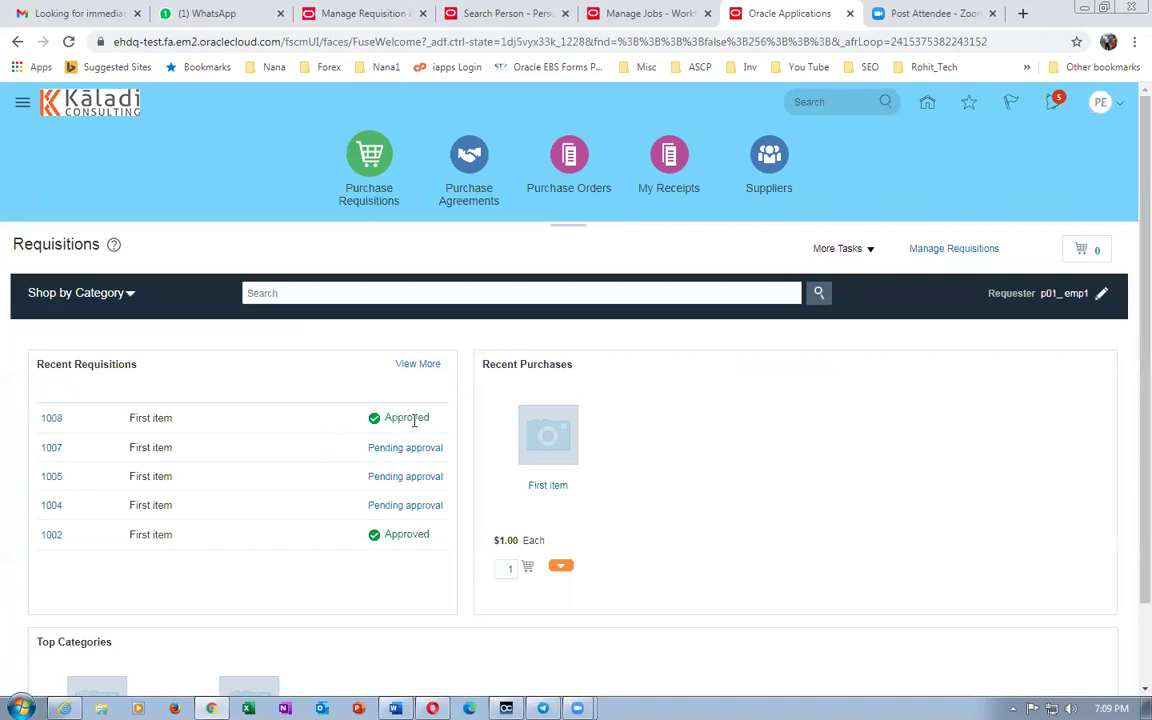
pyautogui.click(47, 419)
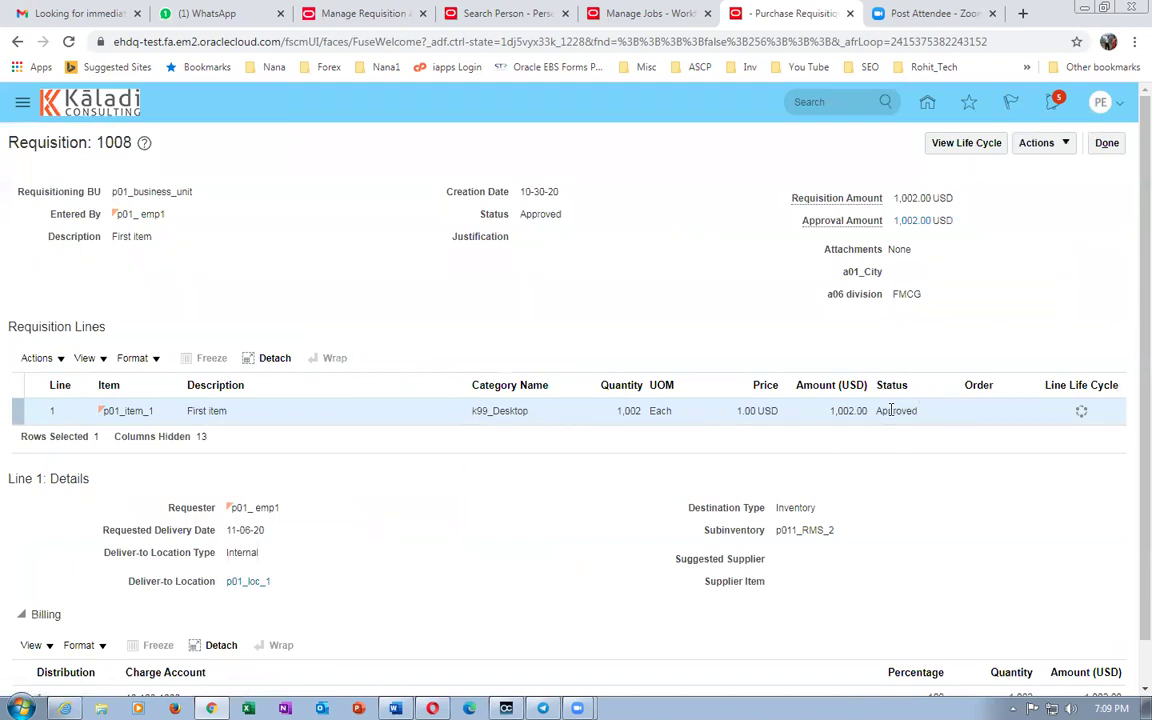
# Review requisition 1008's document history, then return to the Requisitions page.
pyautogui.click(1039, 144)
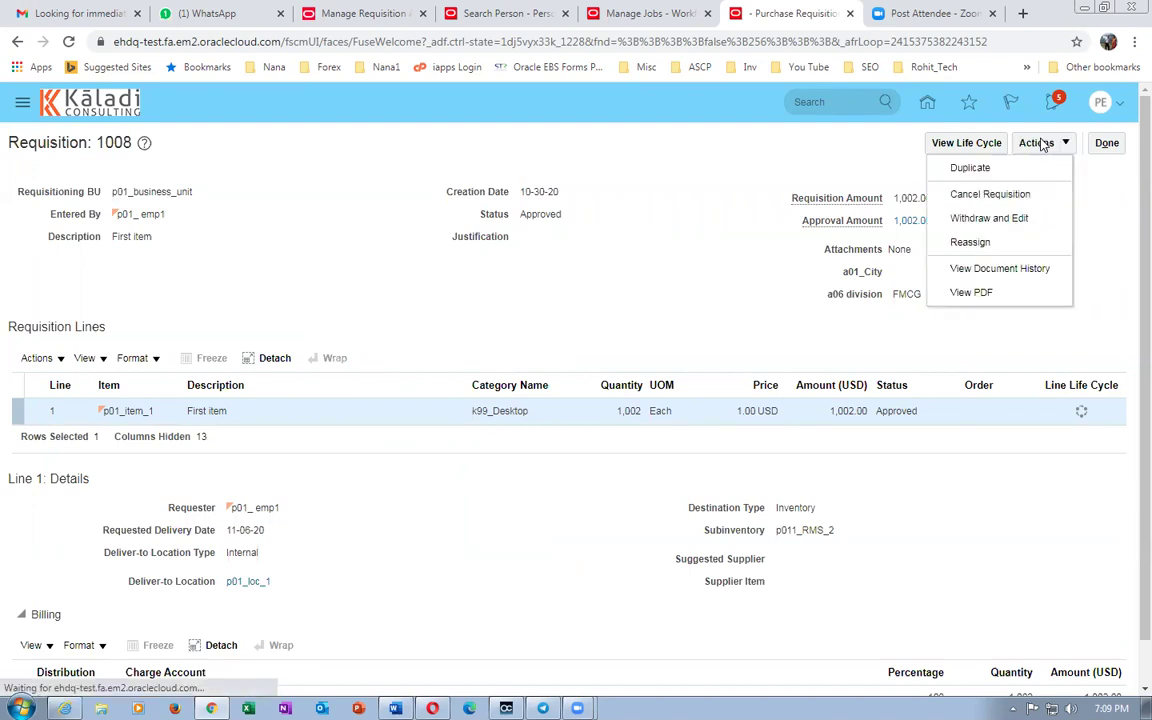
pyautogui.click(1000, 269)
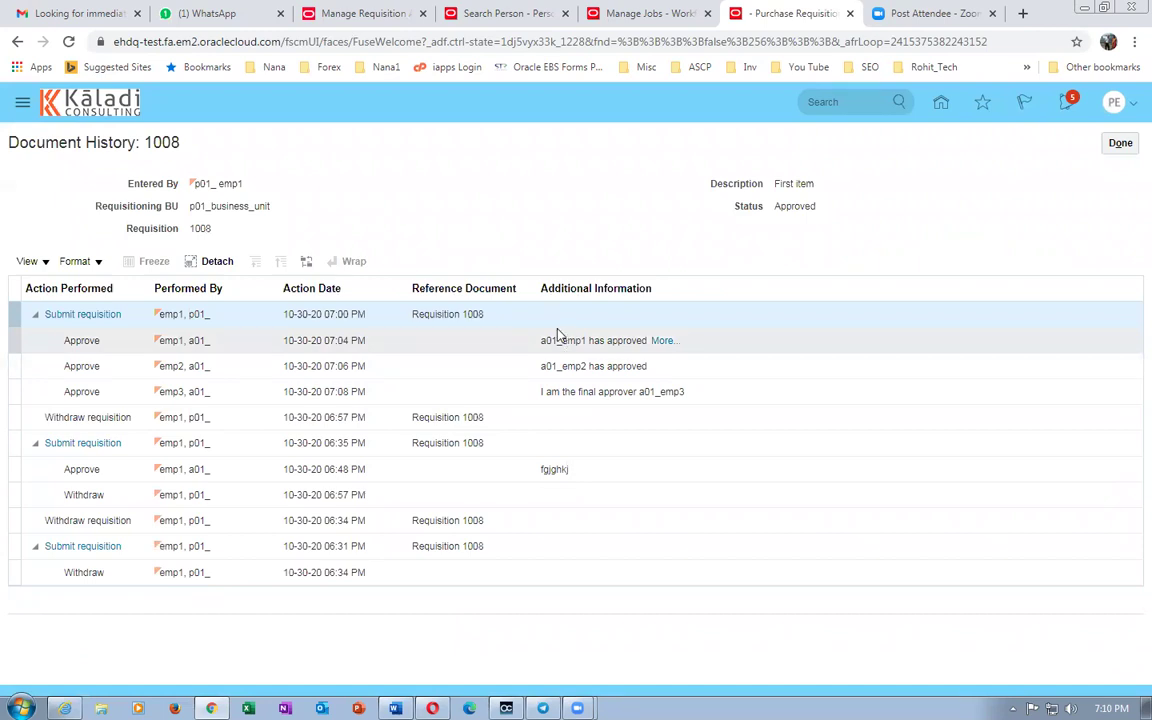
pyautogui.click(1120, 146)
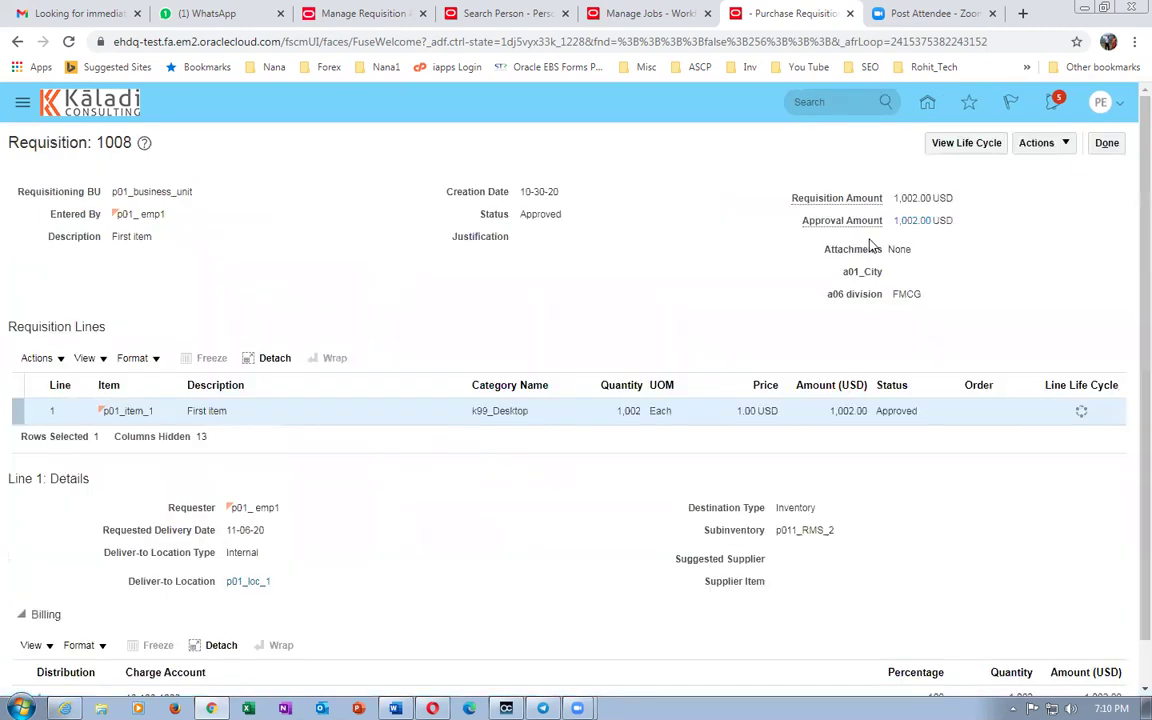
pyautogui.click(1106, 143)
# Enter a requisition line for item p01_item_1 (First item) with quantity 1003.
pyautogui.click(842, 250)
pyautogui.click(848, 270)
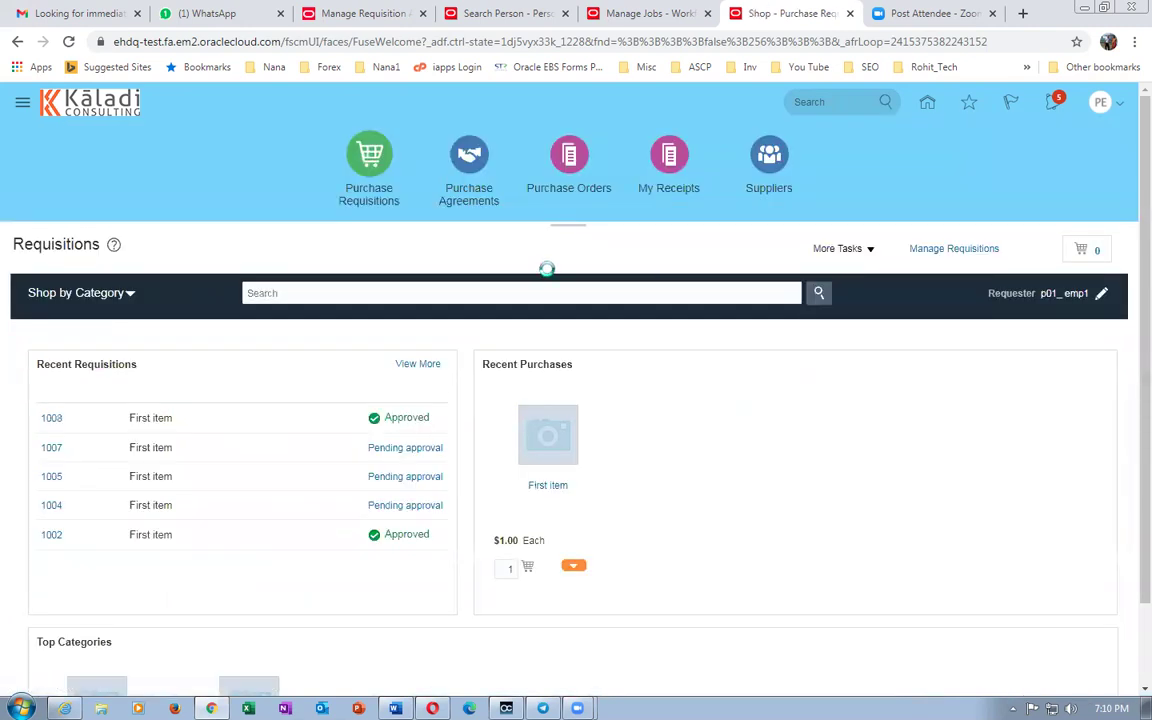
pyautogui.click(371, 332)
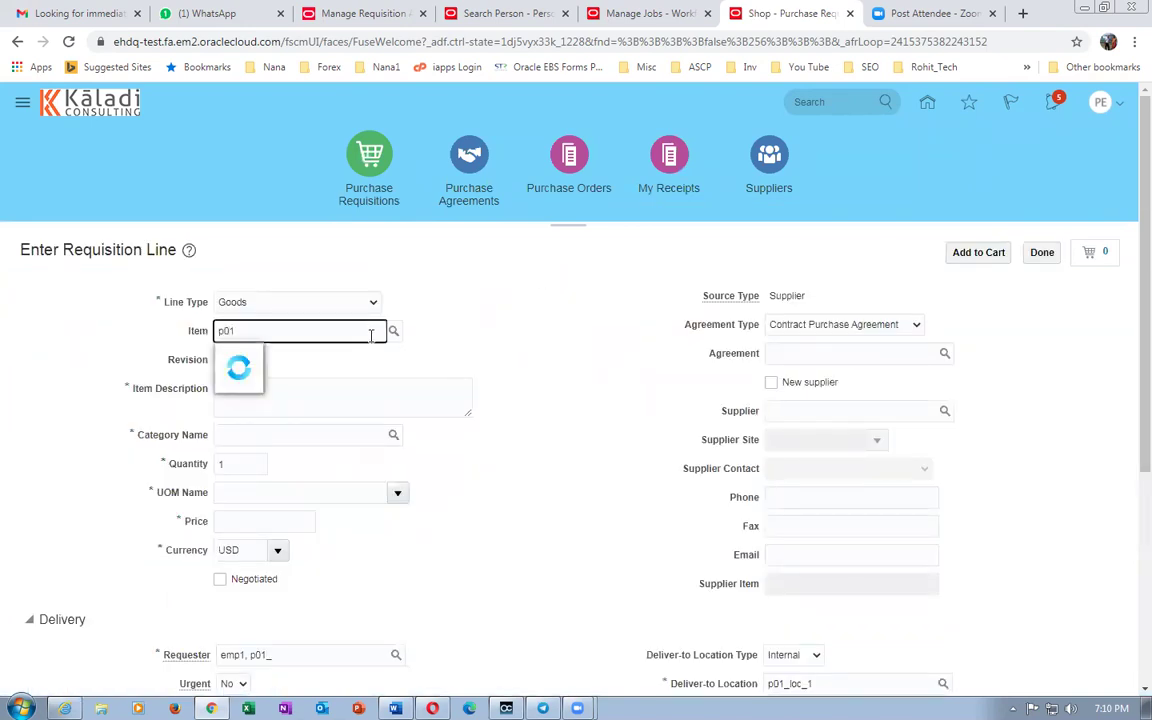
pyautogui.click(275, 358)
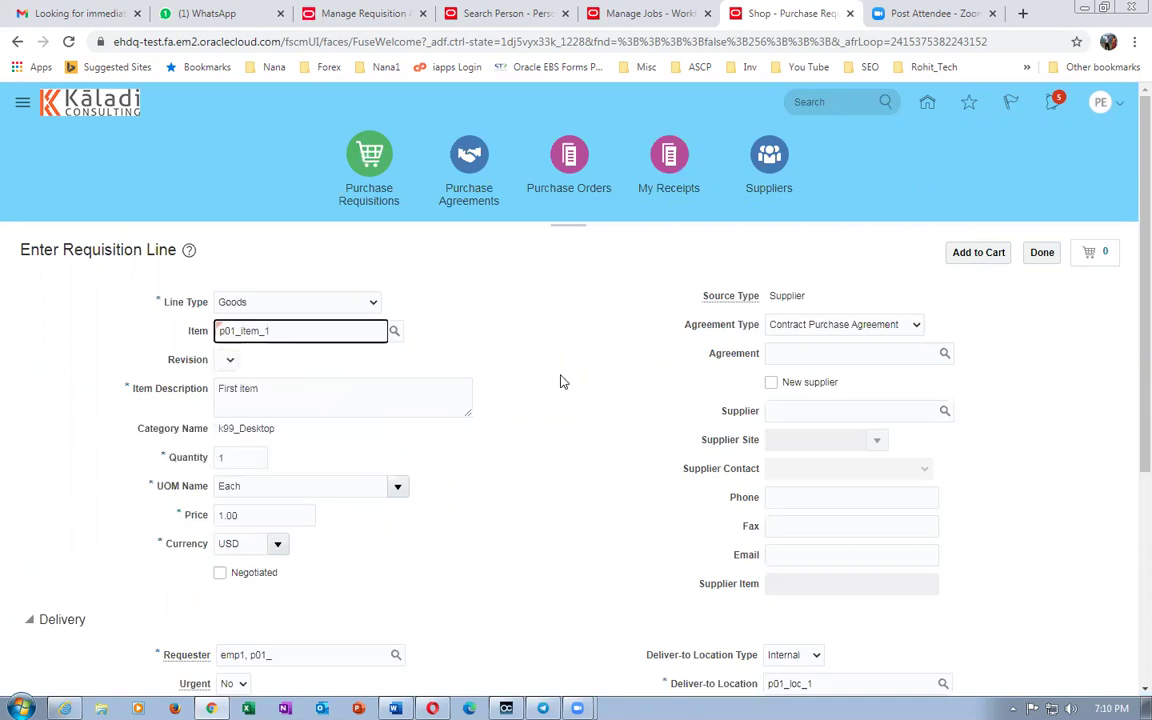
pyautogui.click(232, 458)
pyautogui.hotkey('ctrl', 'a')
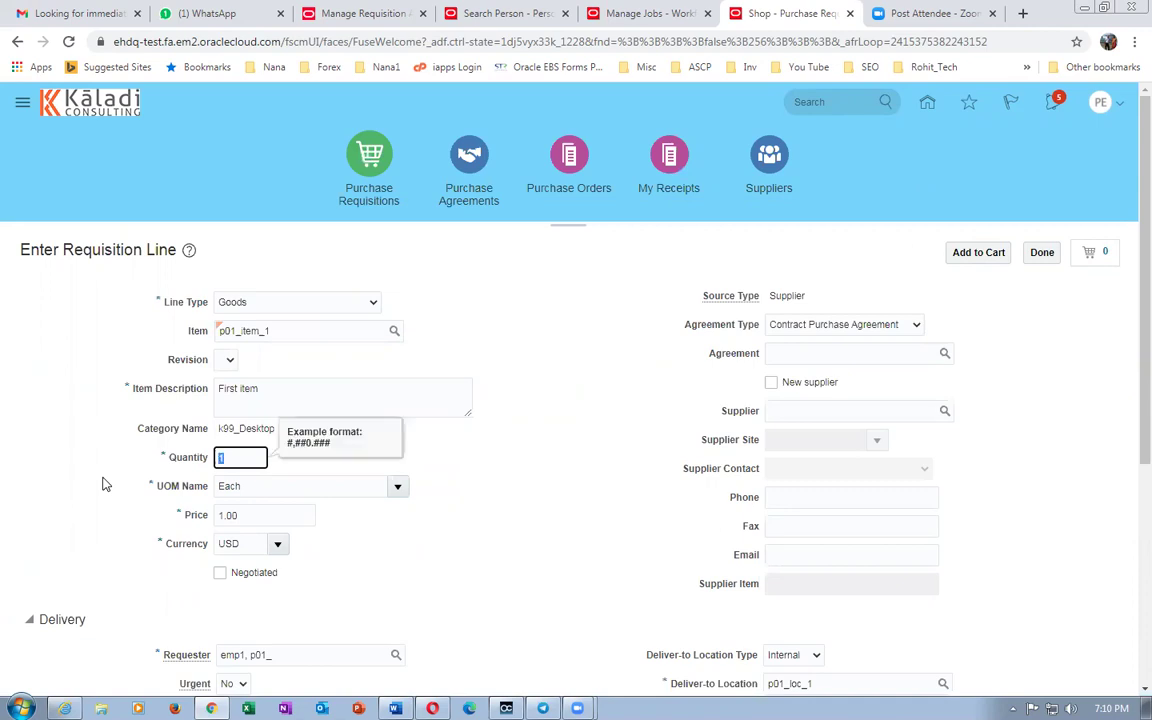
pyautogui.write('1003')
pyautogui.press('Tab')
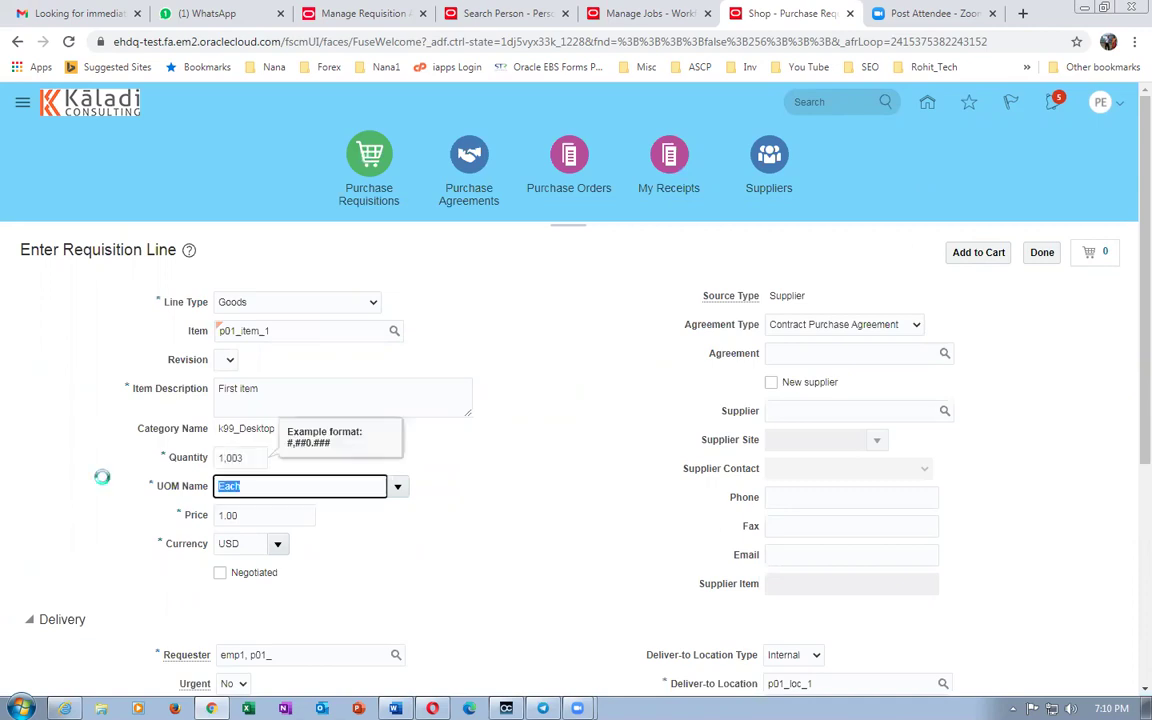
# Add the line to the cart and review the cart as requisition 1009.
pyautogui.click(504, 478)
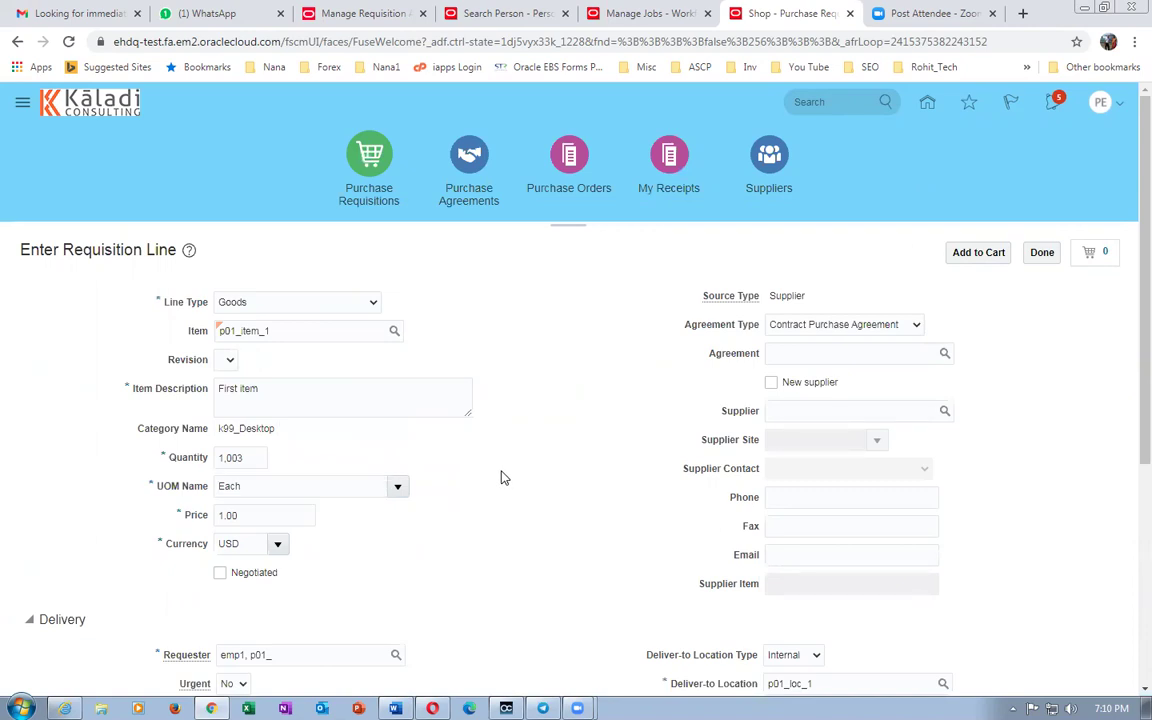
pyautogui.click(995, 256)
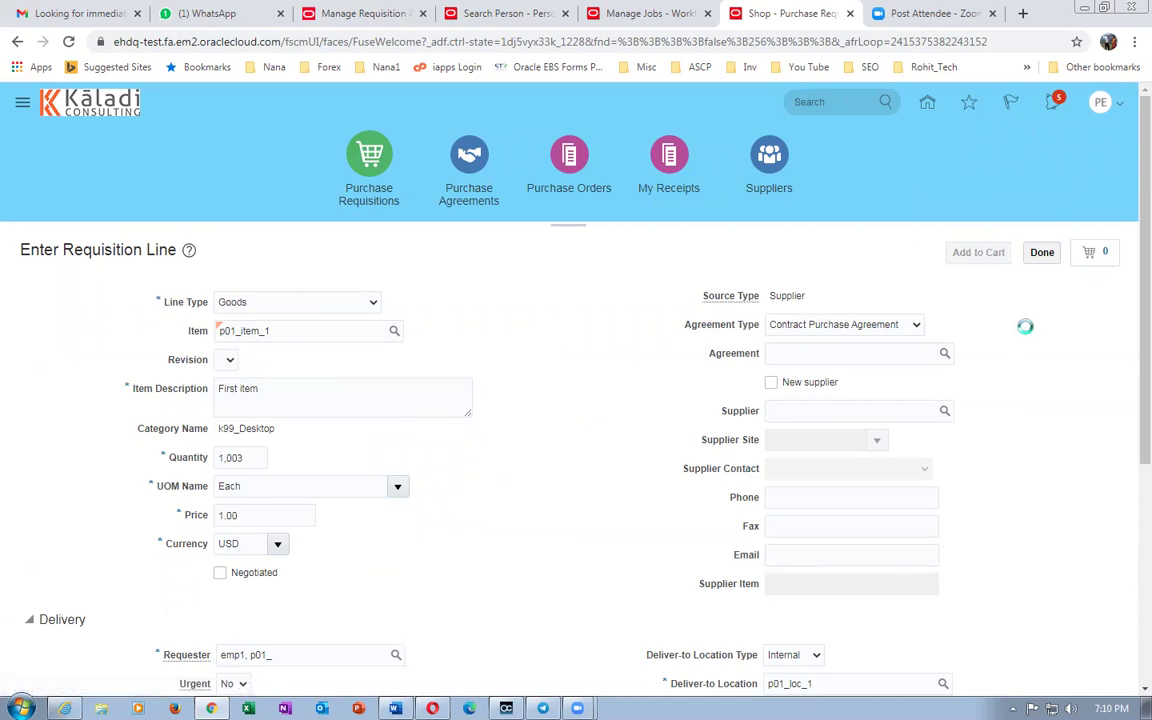
pyautogui.click(1105, 251)
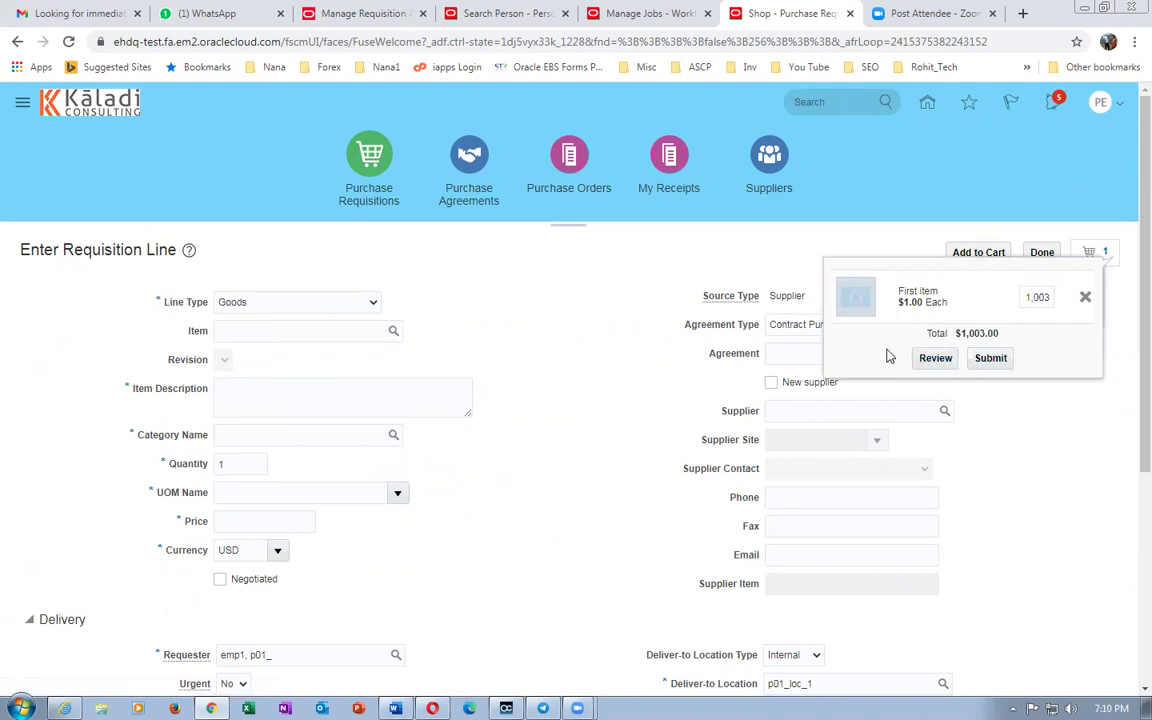
pyautogui.click(933, 358)
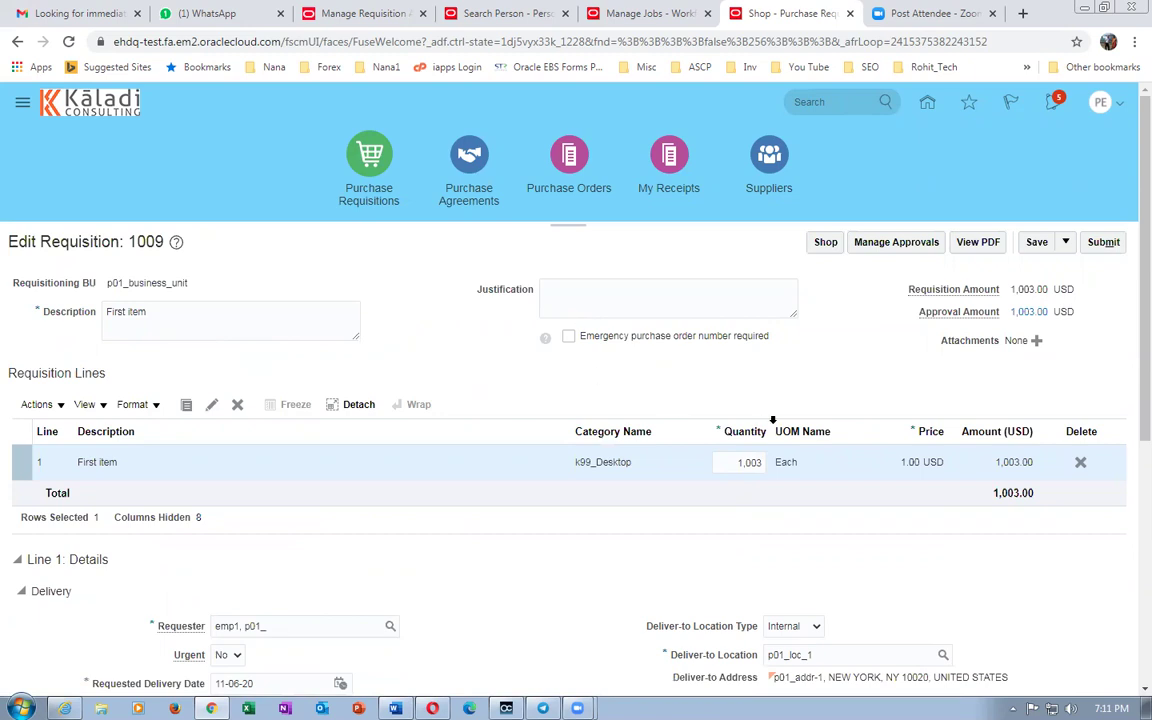
# Check requisition 1009's approver list in Manage Approvals, then submit it and confirm.
pyautogui.click(887, 250)
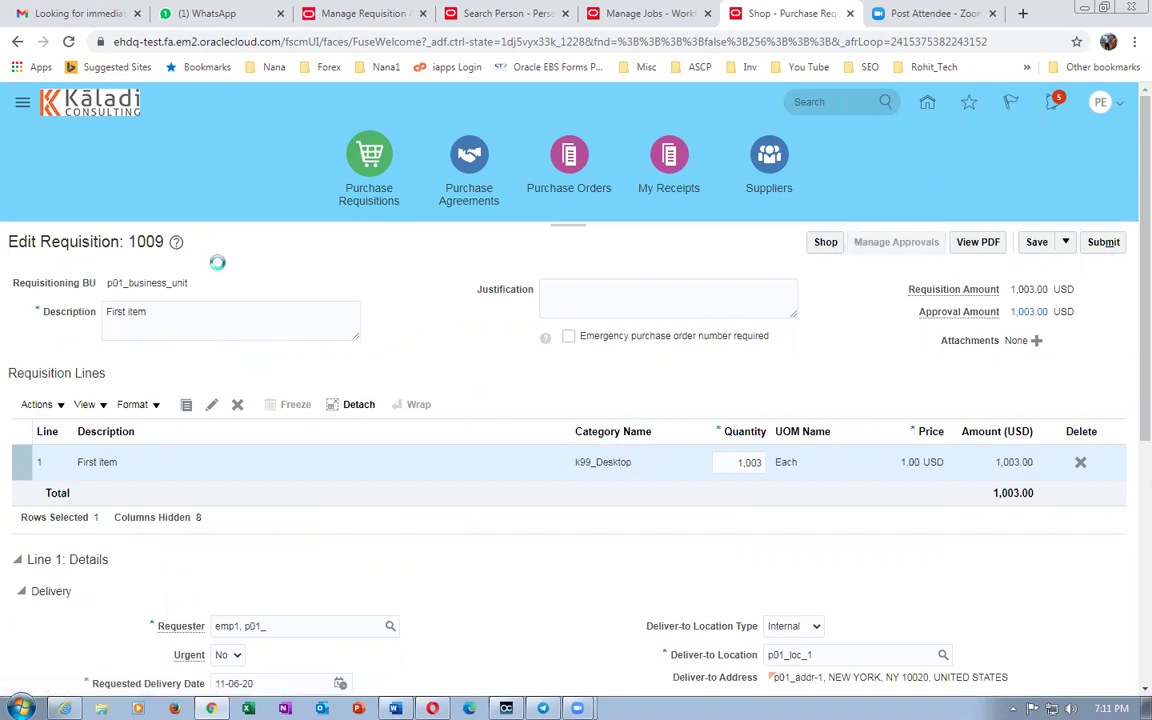
pyautogui.scroll(-1, 237, 273)
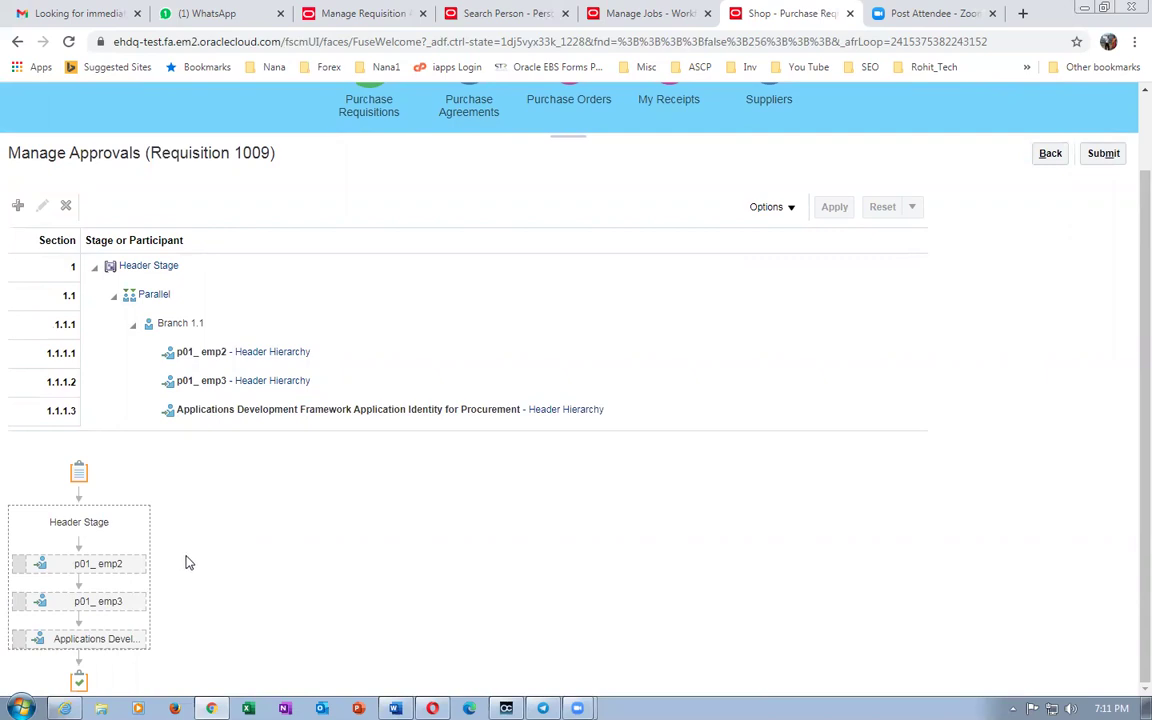
pyautogui.moveTo(118, 604)
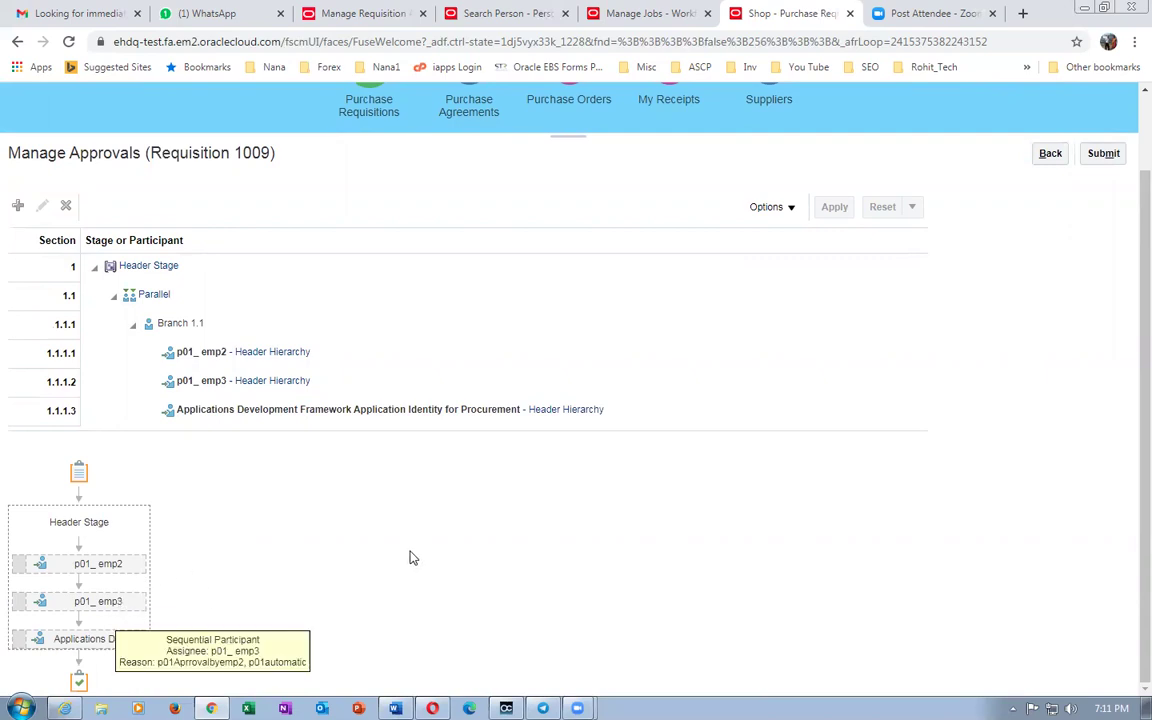
pyautogui.click(1106, 157)
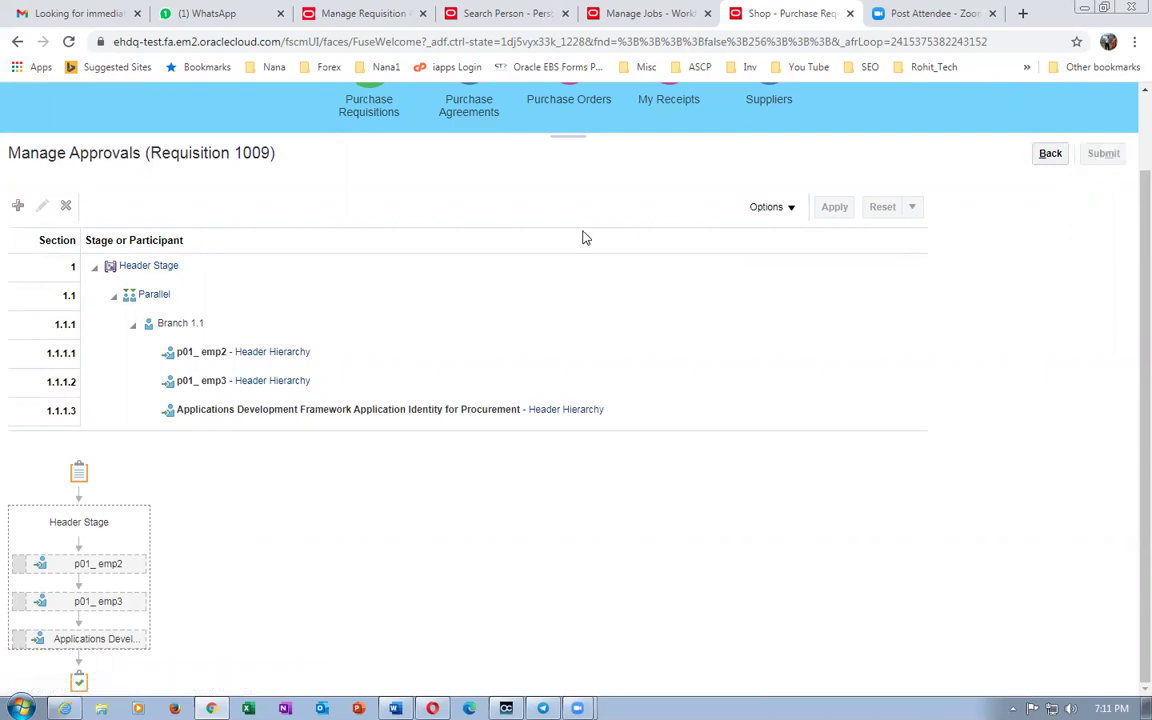
pyautogui.click(632, 411)
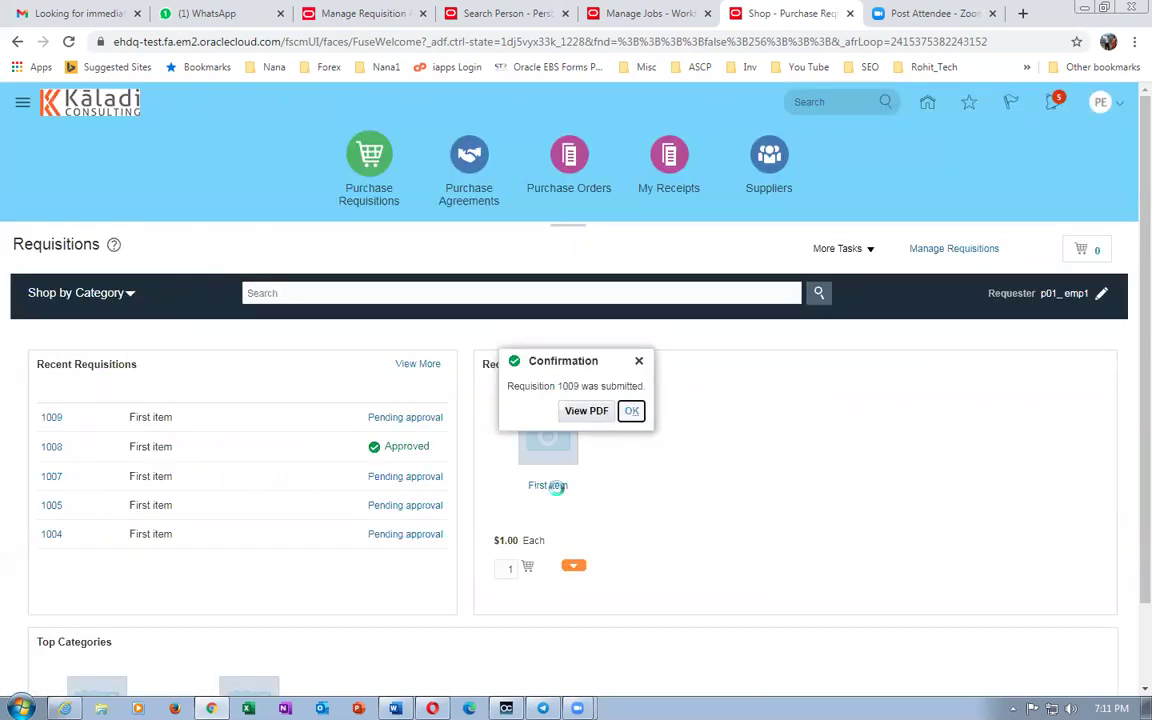
# In the approver's browser, check the pending notifications list for requisition 1009.
pyautogui.hotkey('alt', 'Tab')
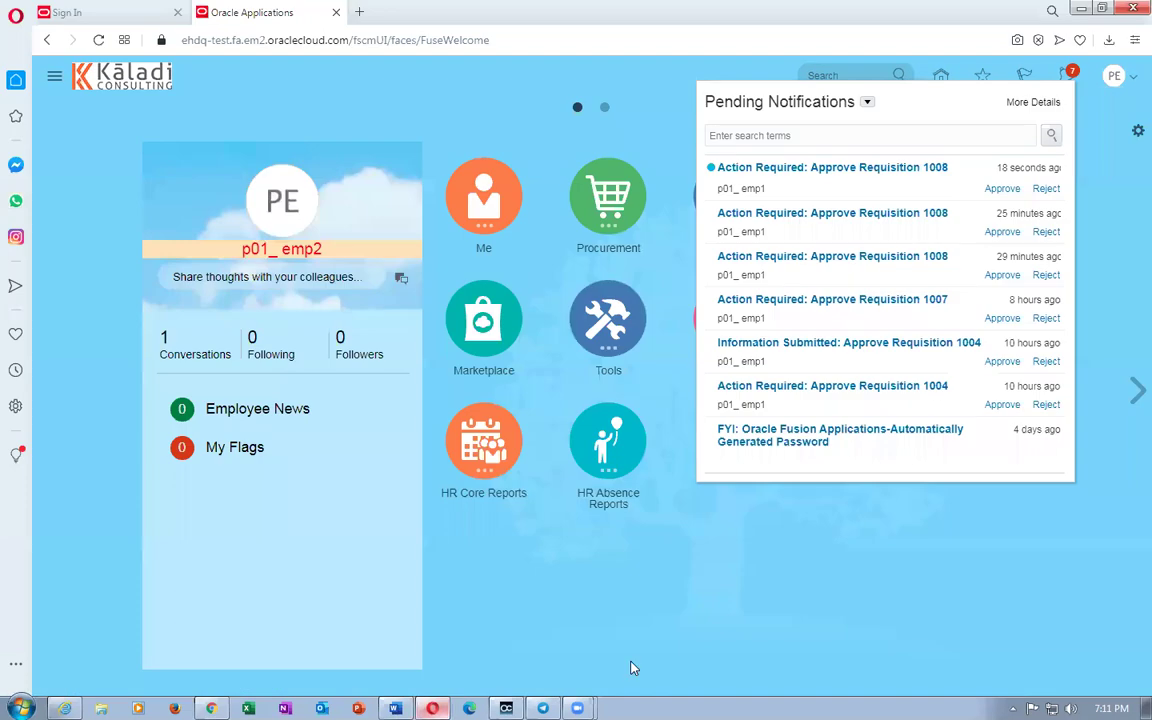
pyautogui.click(1066, 78)
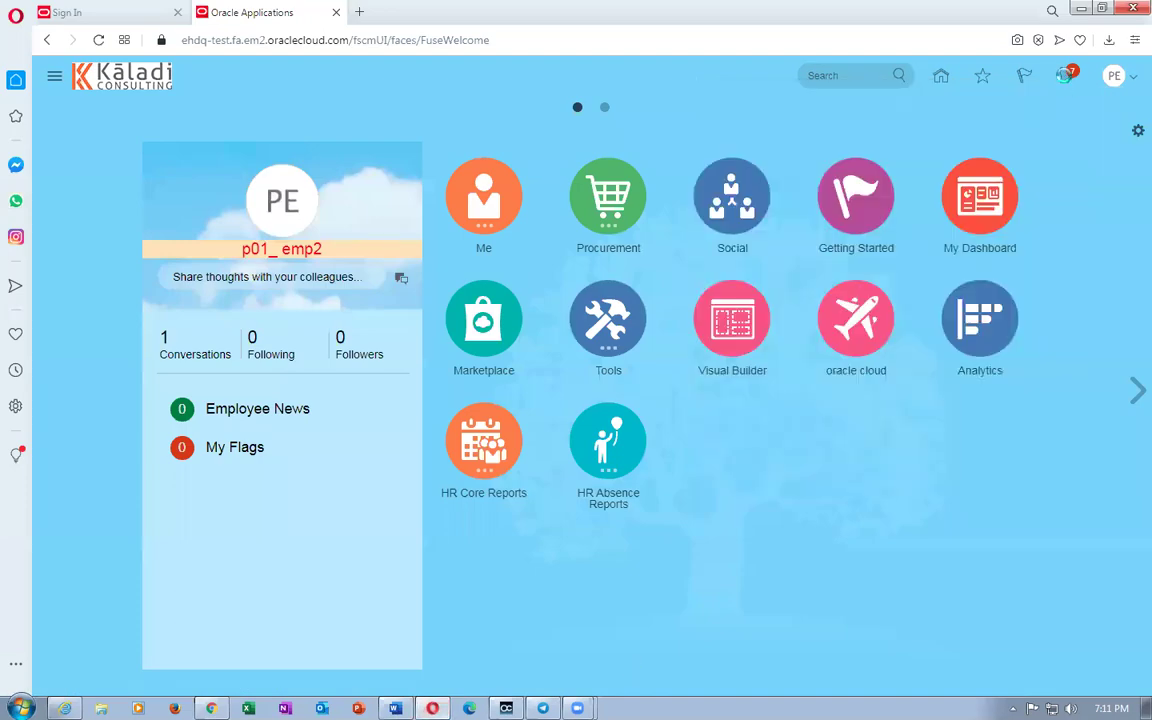
pyautogui.click(1067, 82)
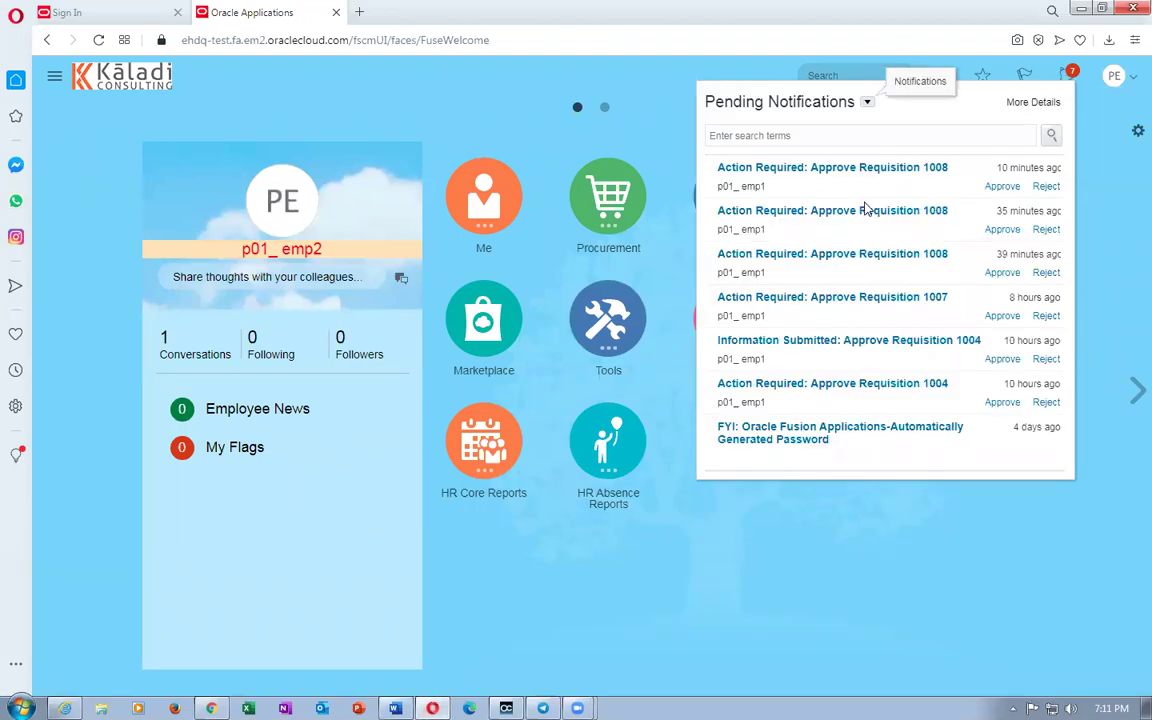
pyautogui.click(727, 583)
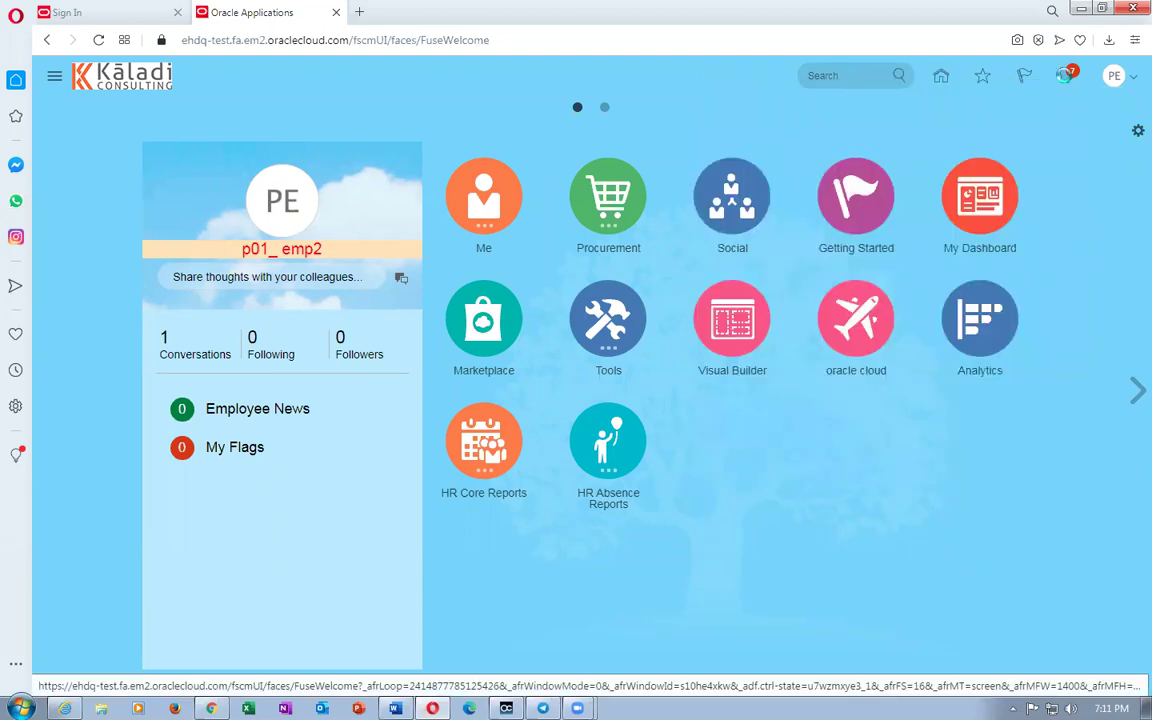
pyautogui.click(1065, 78)
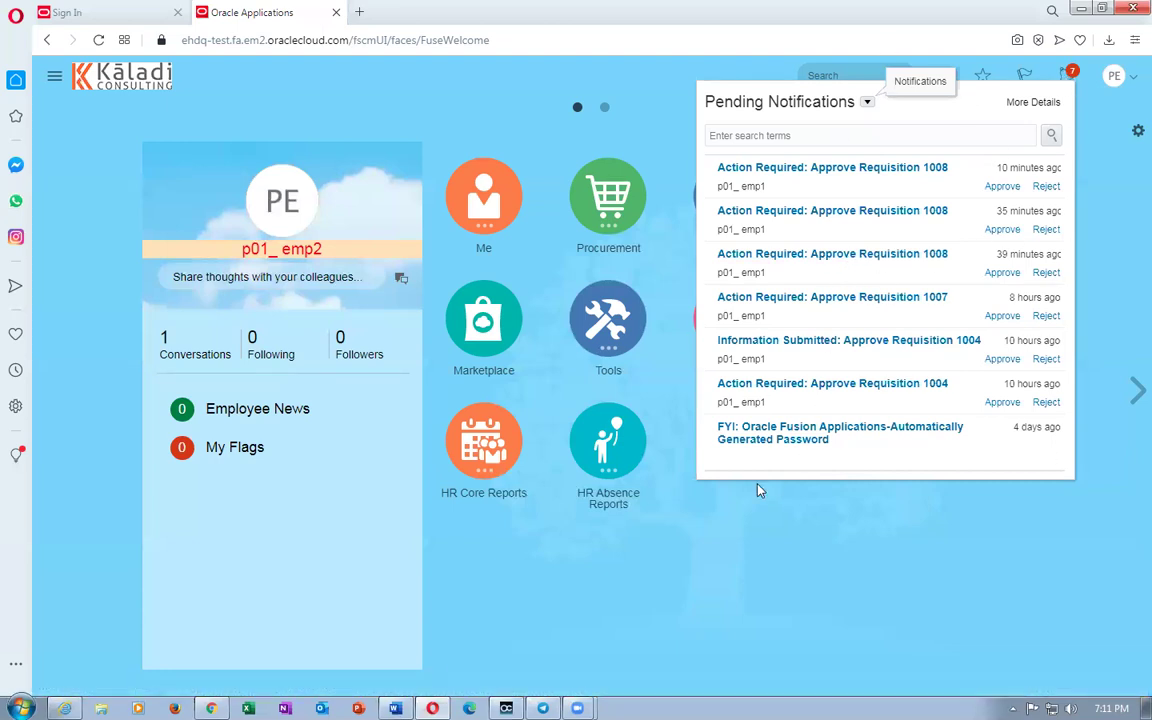
pyautogui.click(603, 515)
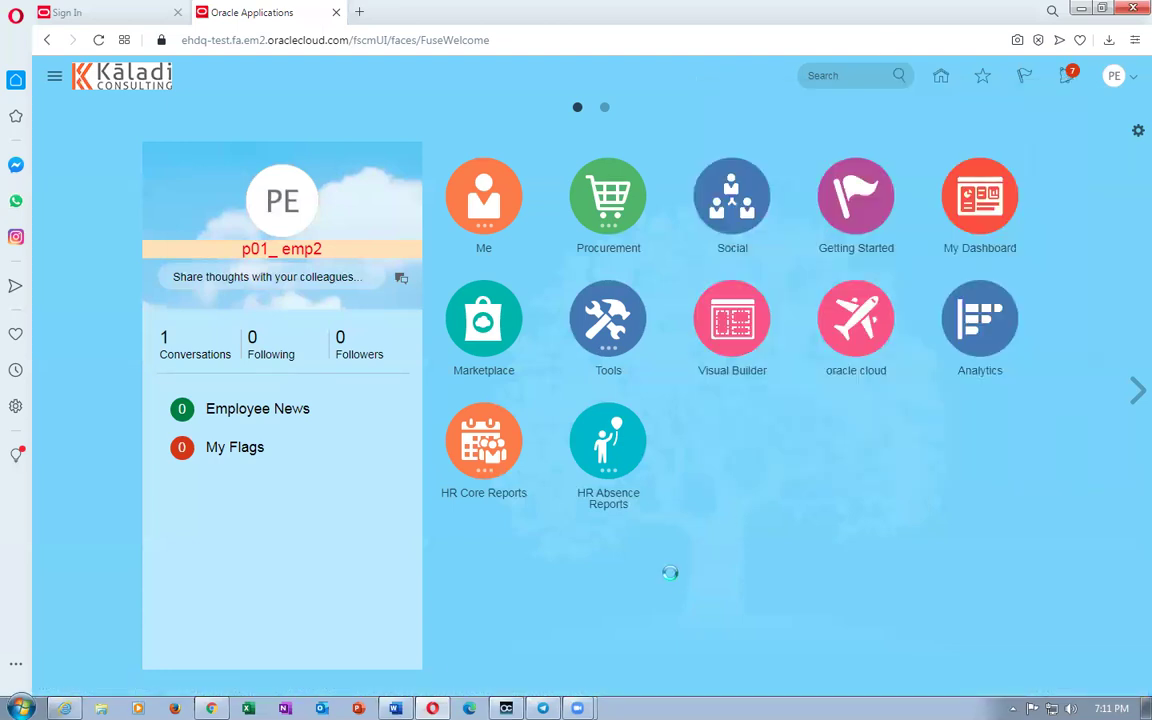
pyautogui.click(1067, 80)
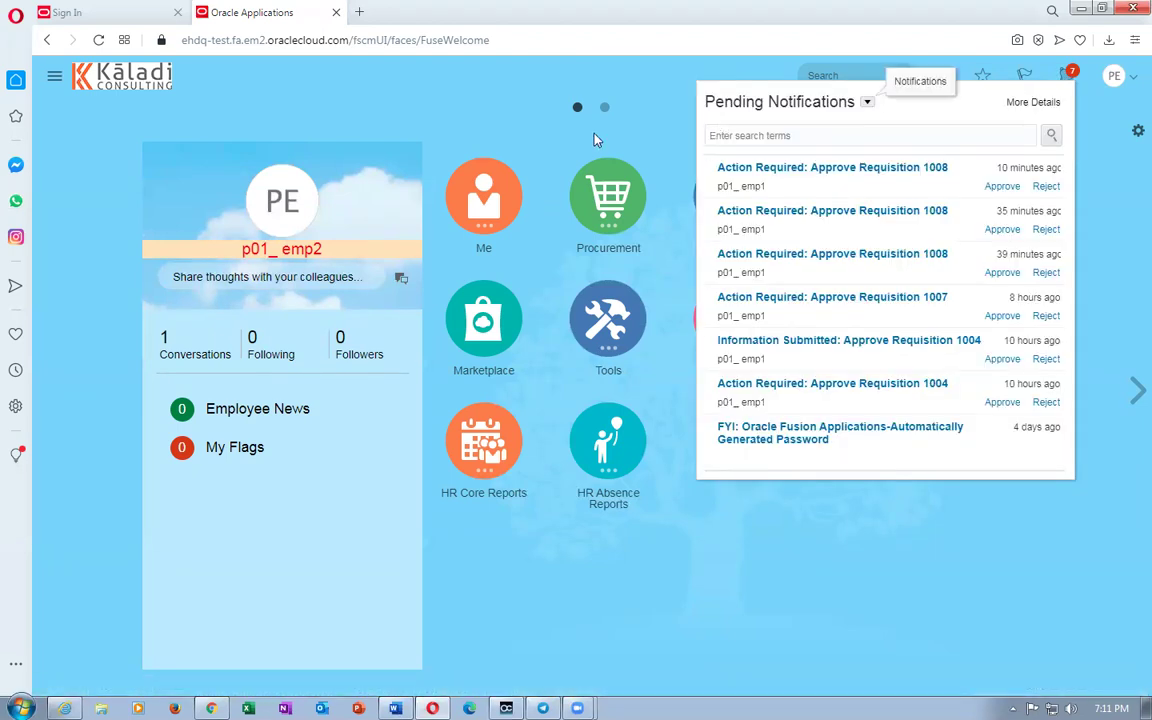
pyautogui.click(837, 566)
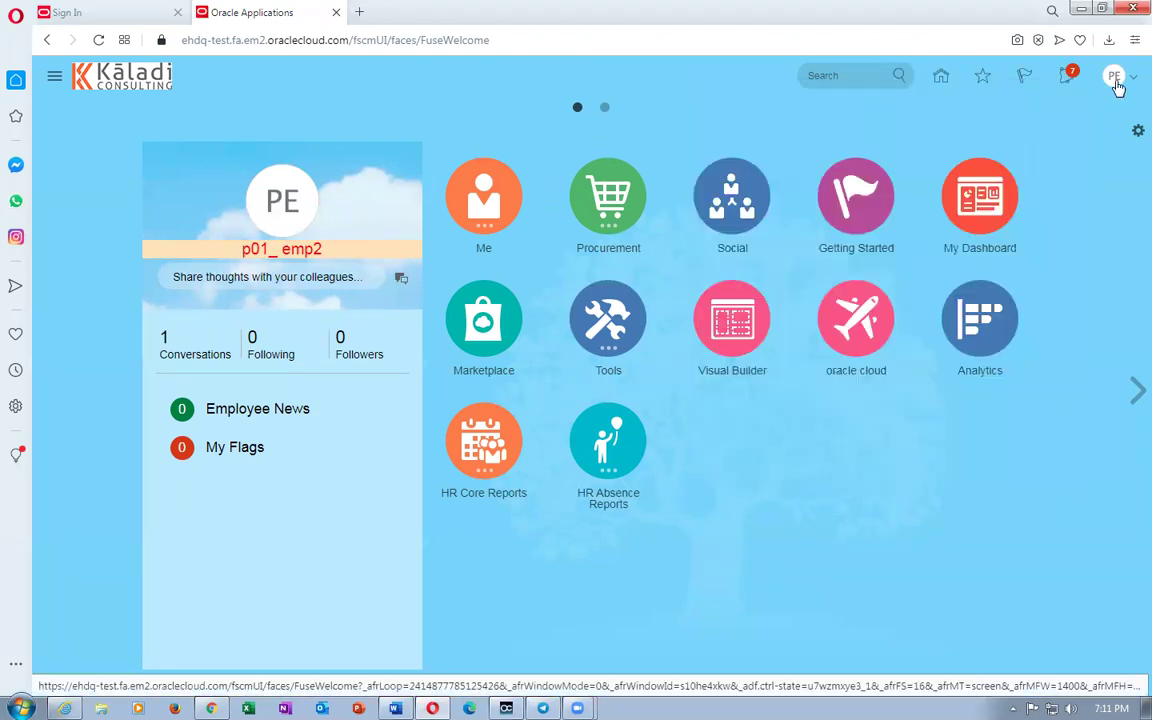
# Sign out of the approver session and sign back in as the same user.
pyautogui.click(1116, 80)
pyautogui.click(1099, 110)
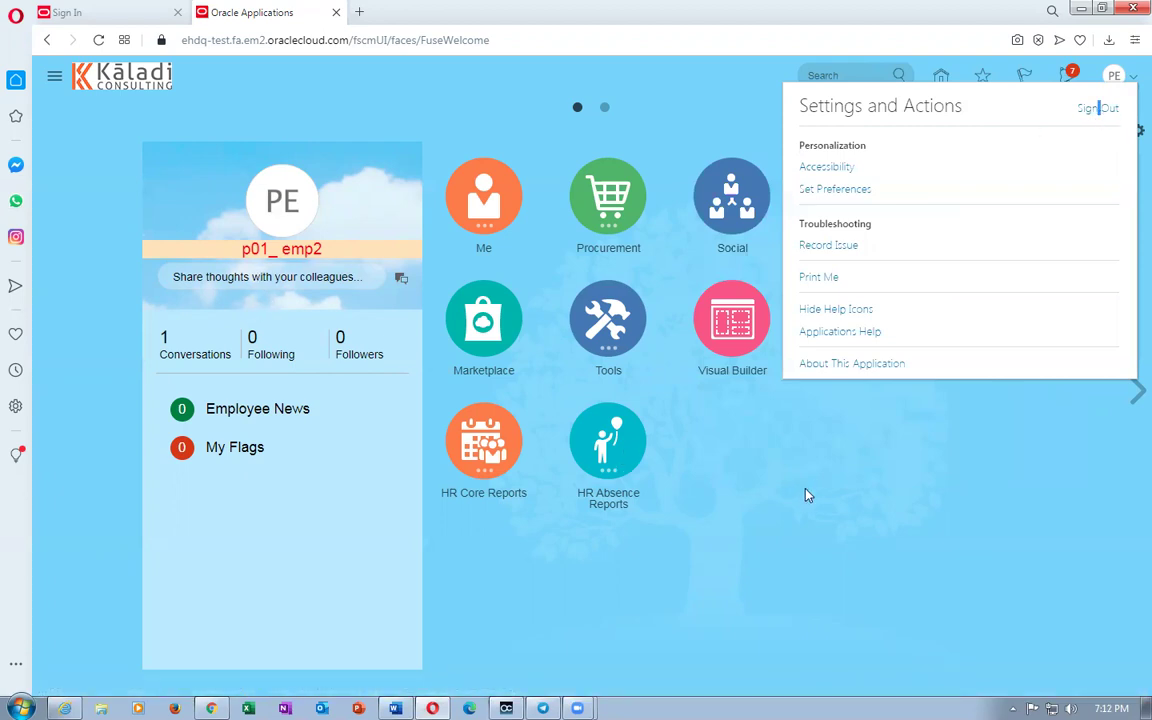
pyautogui.click(1089, 117)
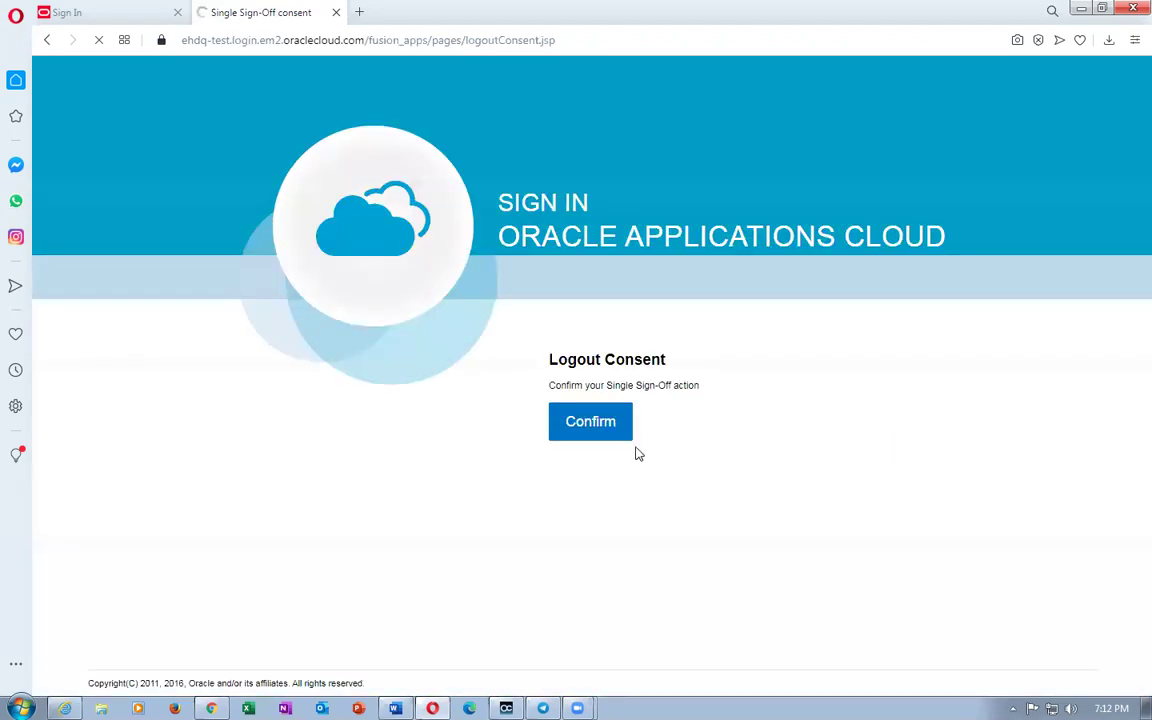
pyautogui.click(619, 437)
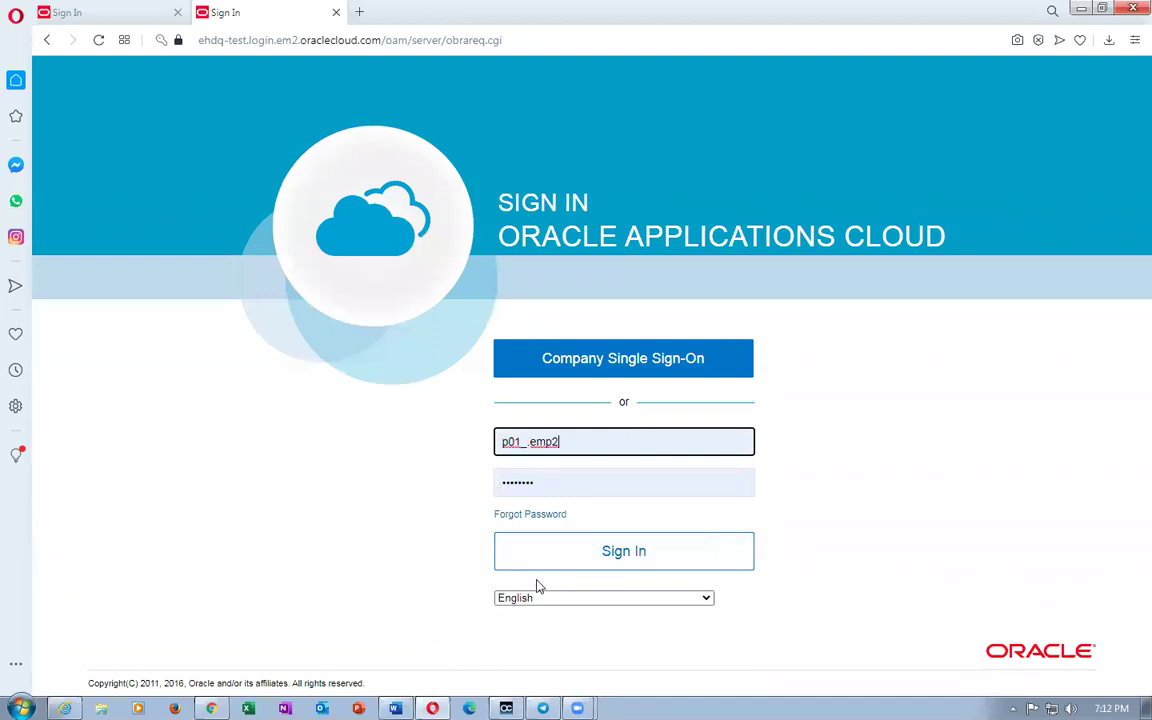
pyautogui.press('BackSpace')
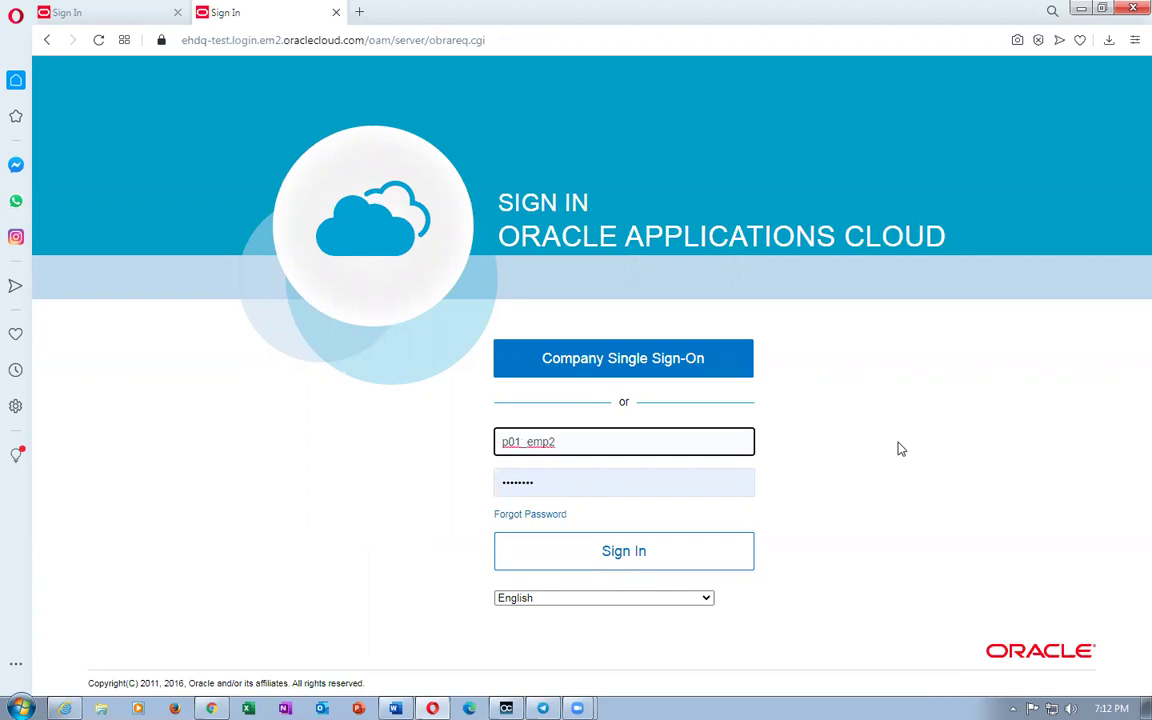
pyautogui.press('Return')
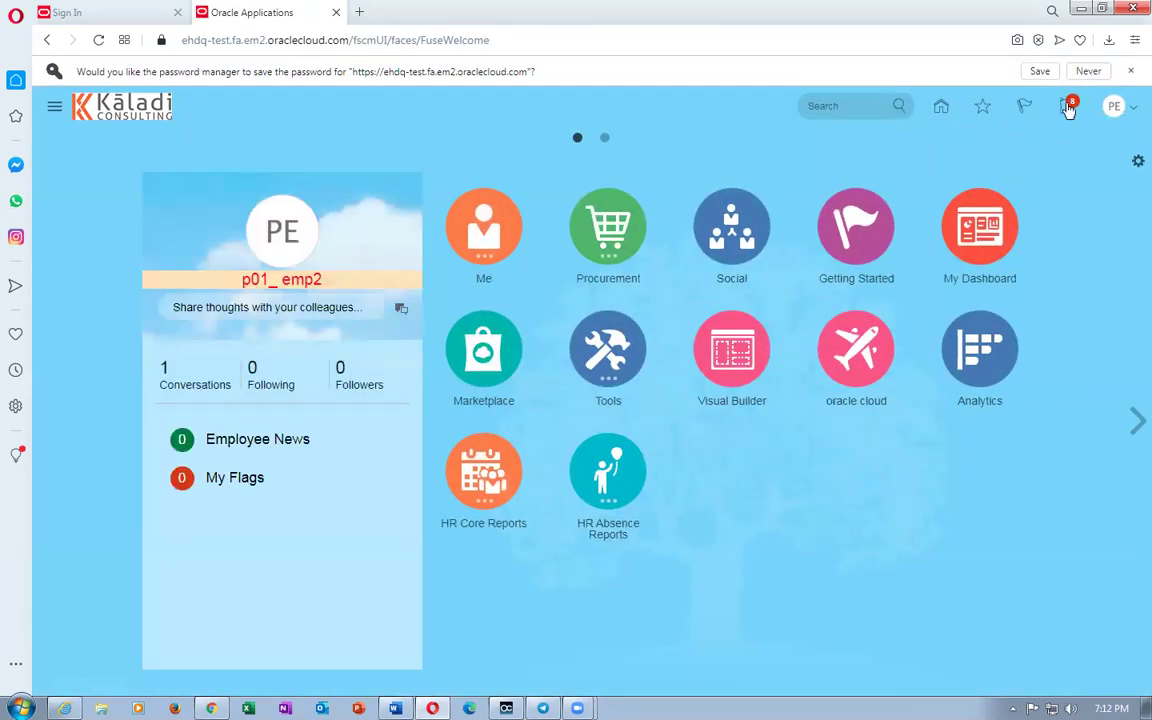
# Open the 'Action Required: Approve Requisition 1009' notification from the notifications list.
pyautogui.click(1068, 108)
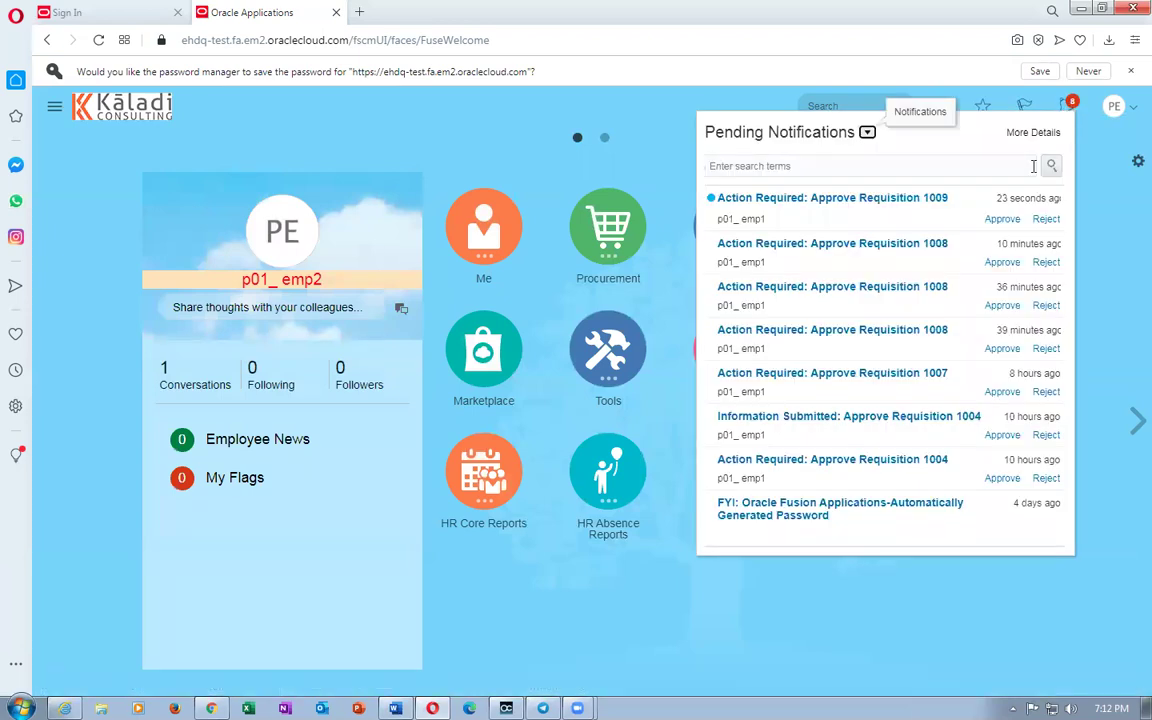
pyautogui.click(870, 200)
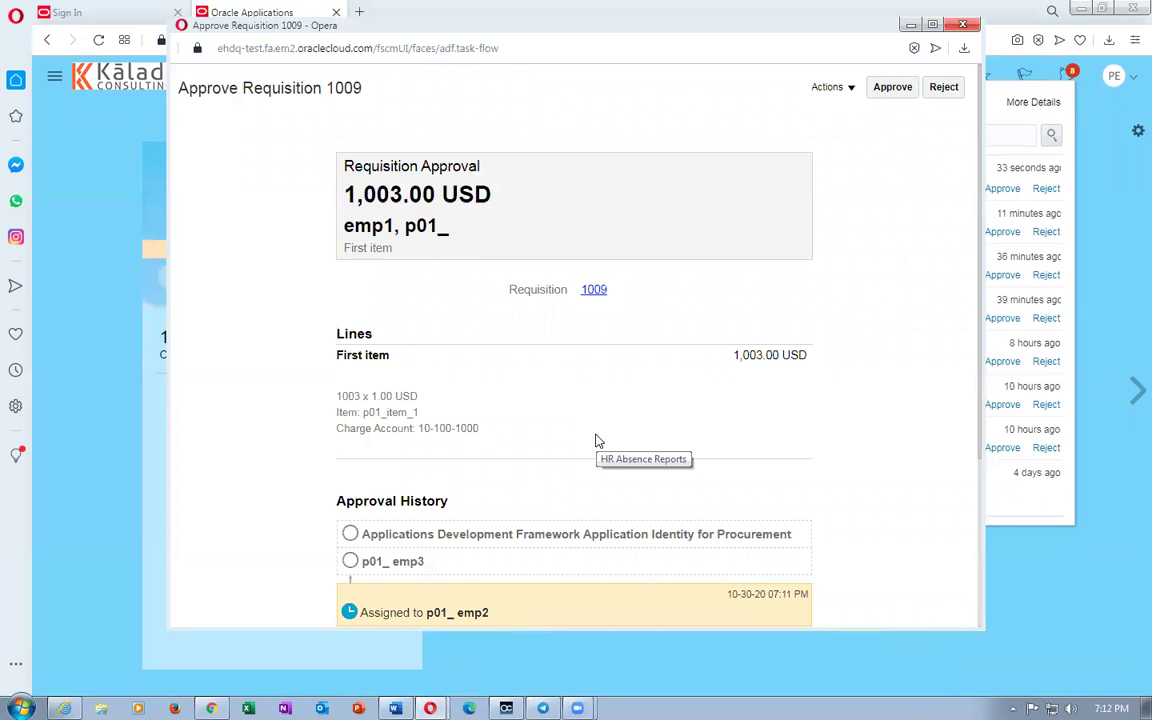
# Start delegating the approval task and open the user search for the delegate name.
pyautogui.click(828, 89)
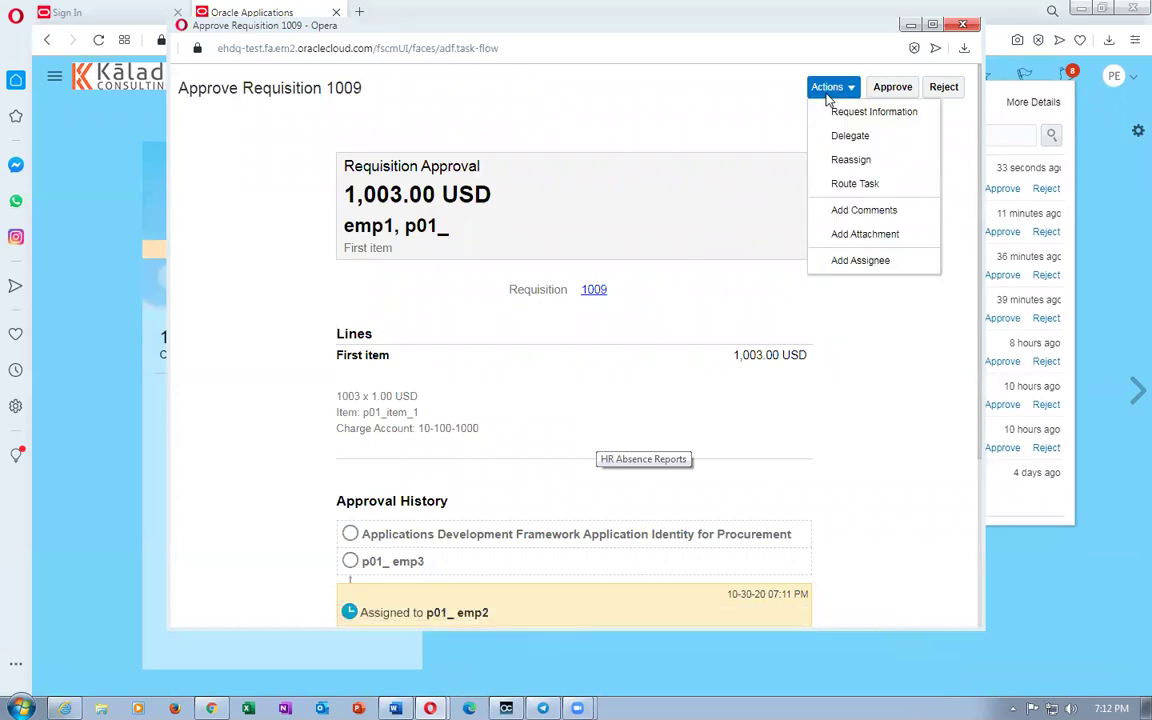
pyautogui.click(850, 136)
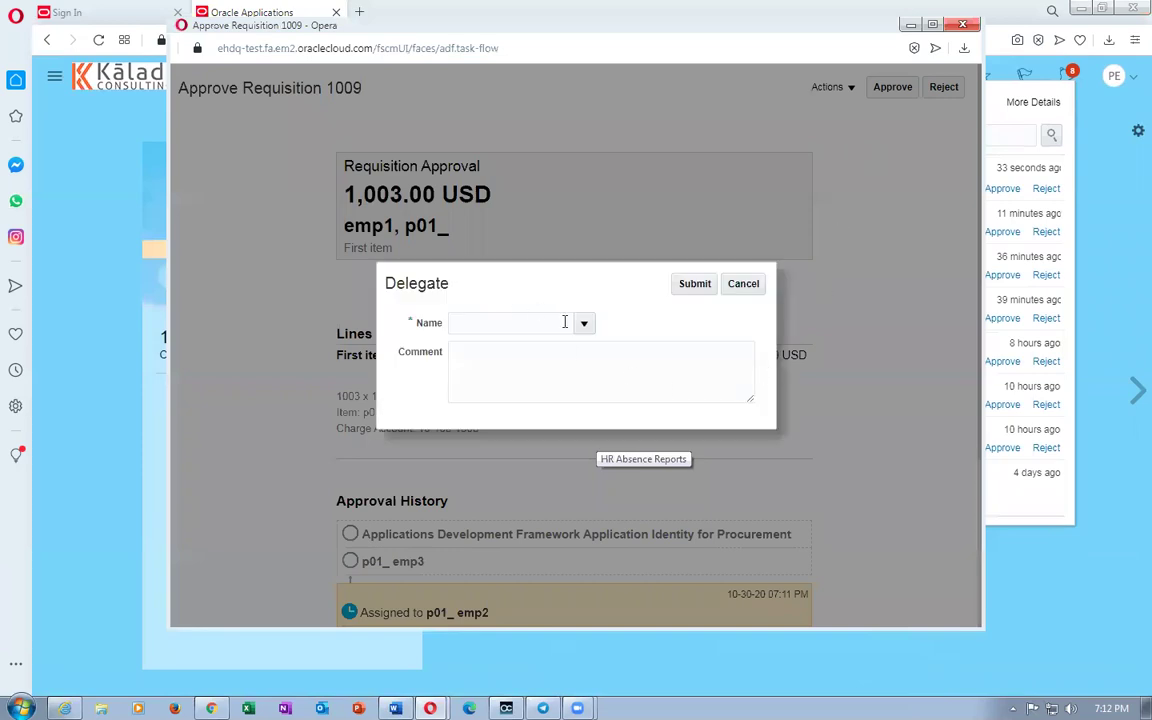
pyautogui.click(546, 321)
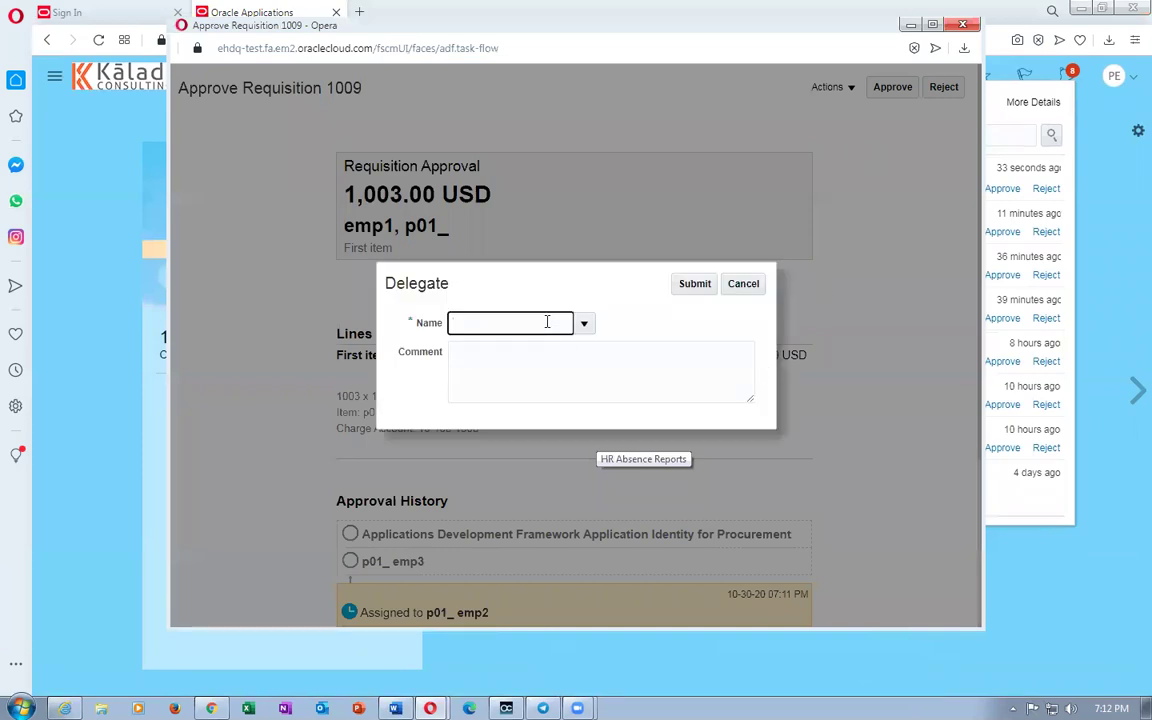
pyautogui.click(580, 326)
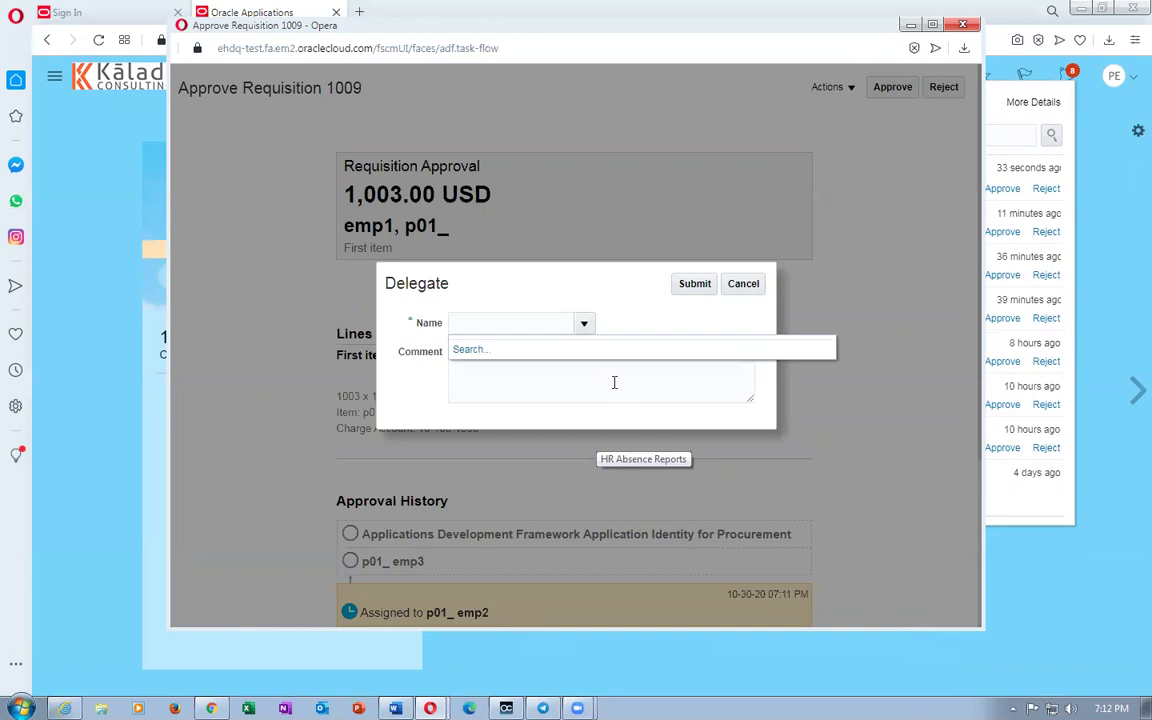
pyautogui.click(471, 350)
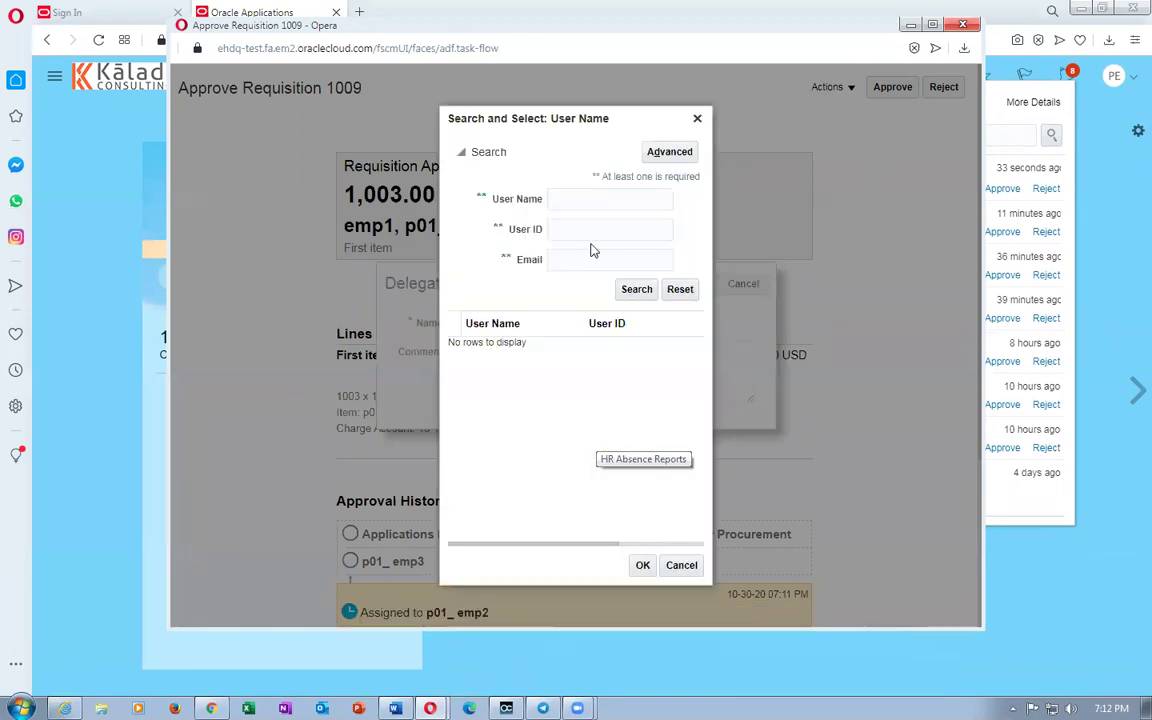
# Search users whose name contains 'a01' and set the first match as delegate.
pyautogui.click(676, 155)
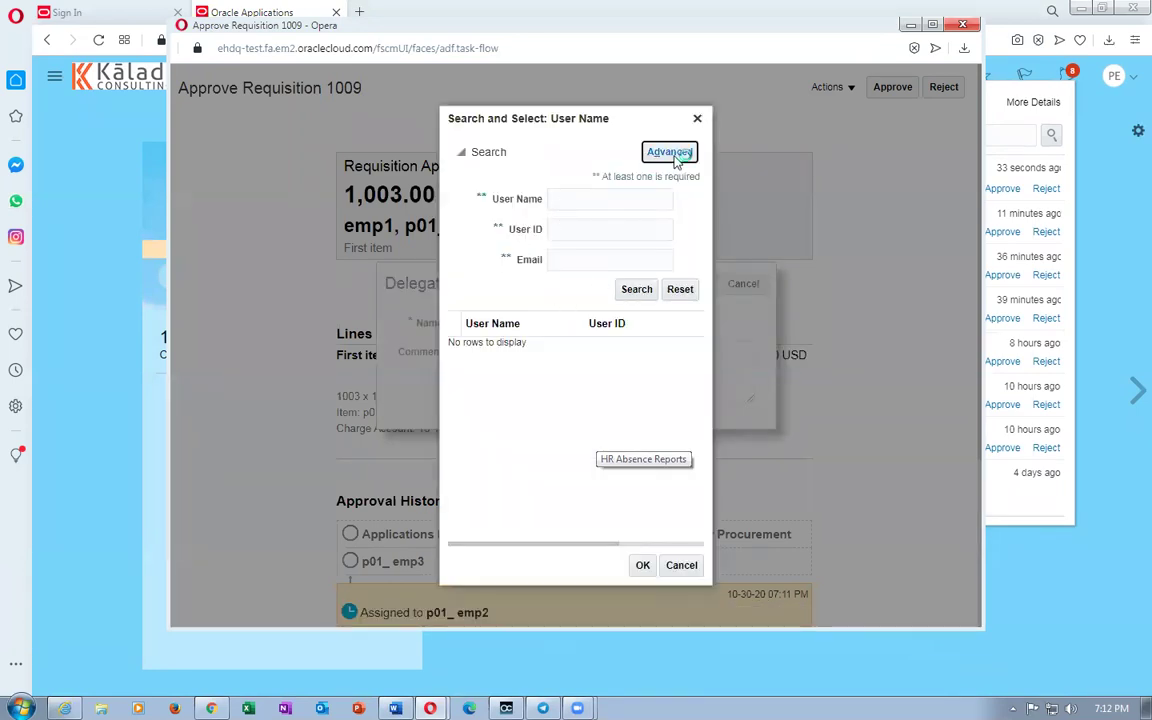
pyautogui.click(527, 200)
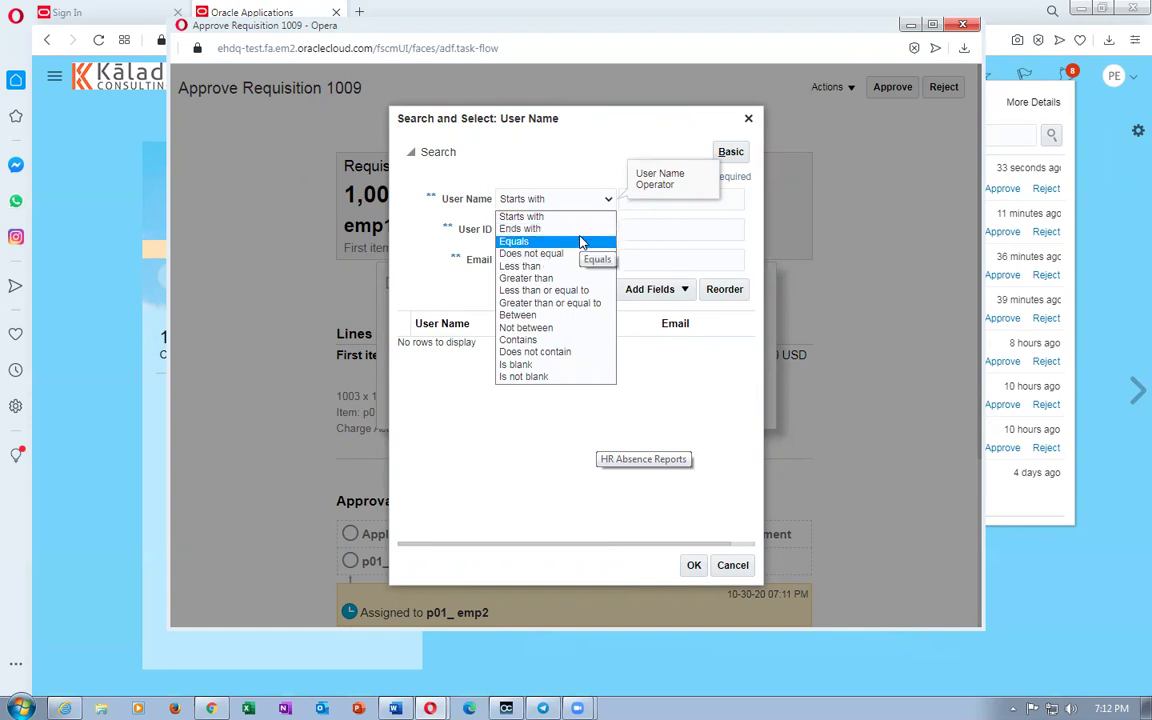
pyautogui.click(548, 339)
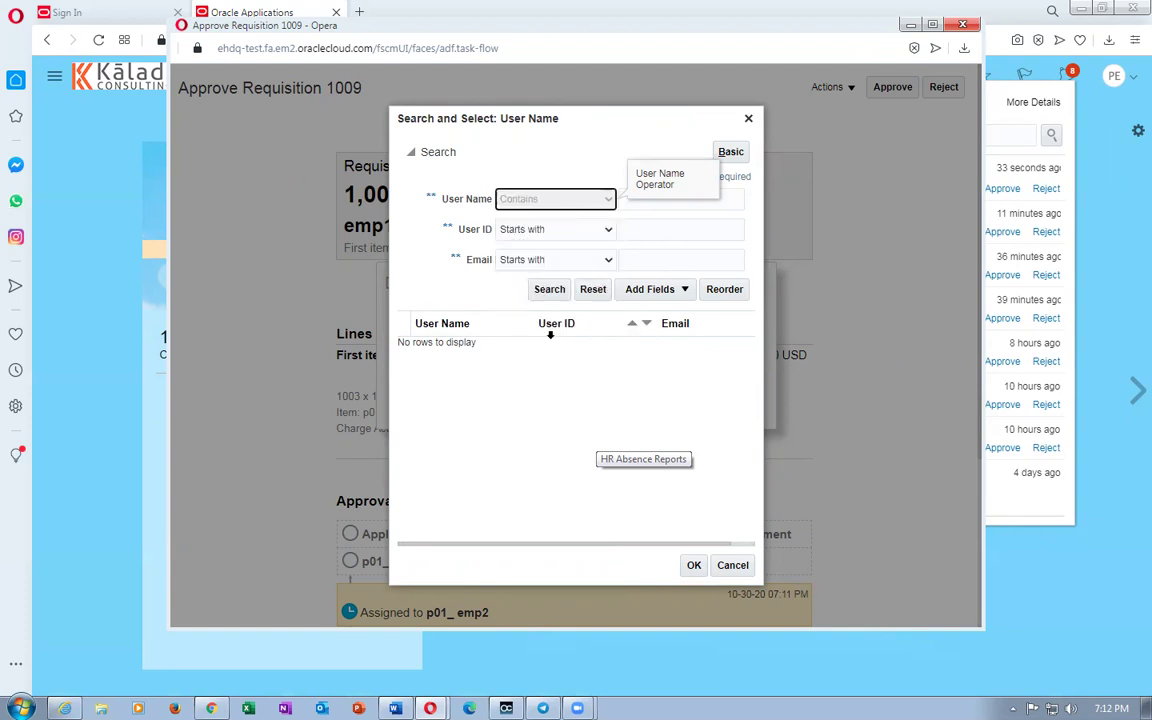
pyautogui.click(634, 201)
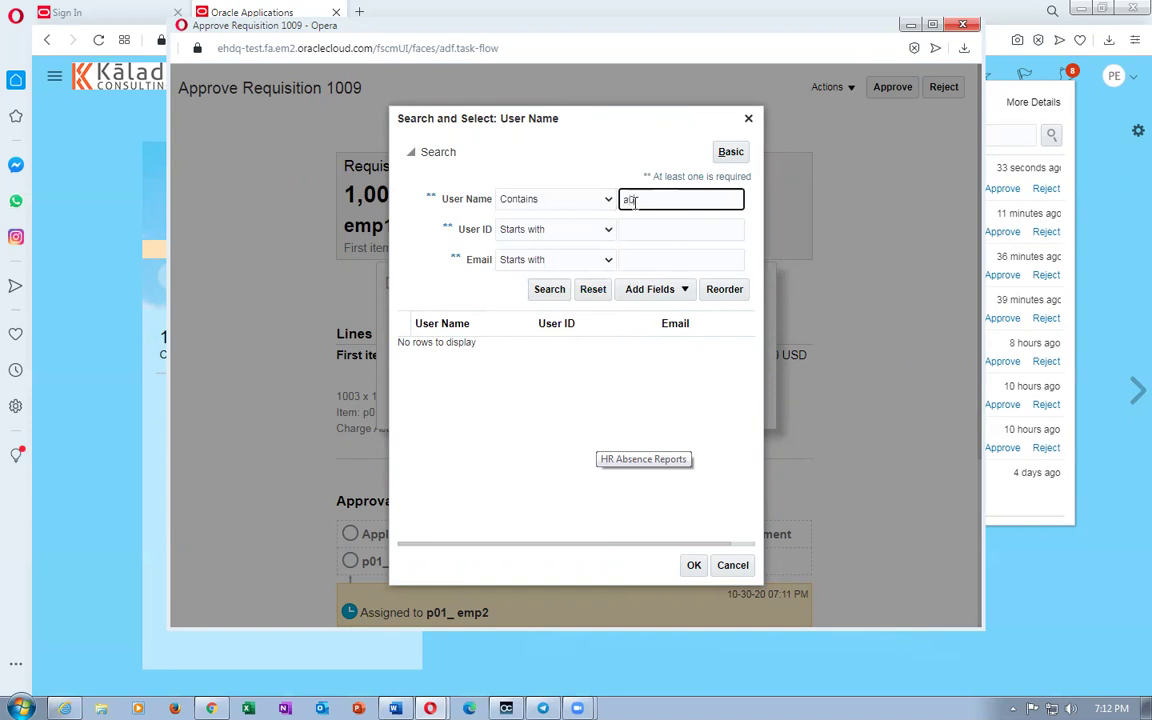
pyautogui.write('a01')
pyautogui.click(549, 289)
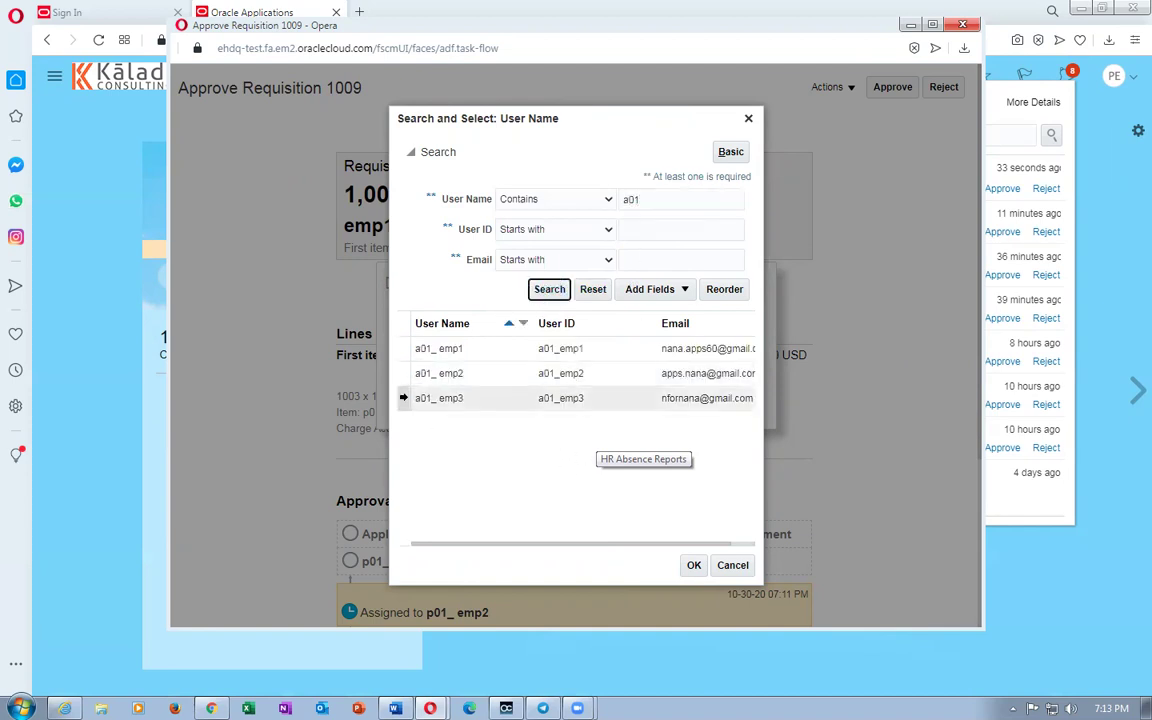
pyautogui.click(410, 350)
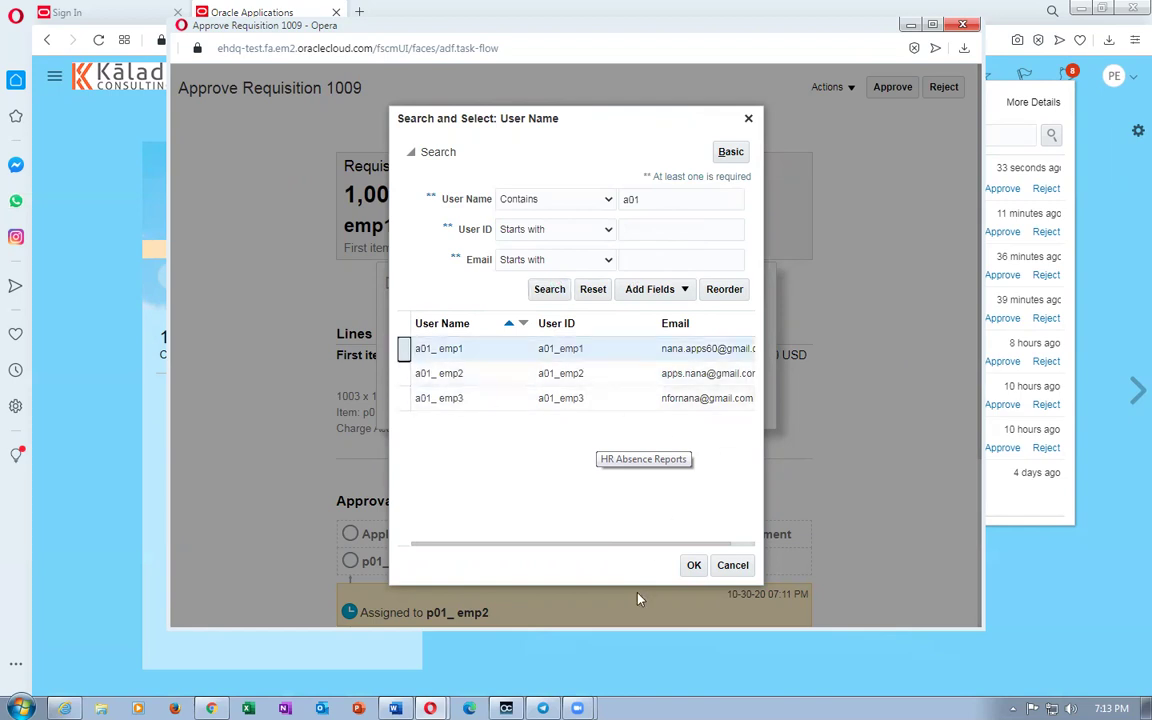
pyautogui.click(694, 565)
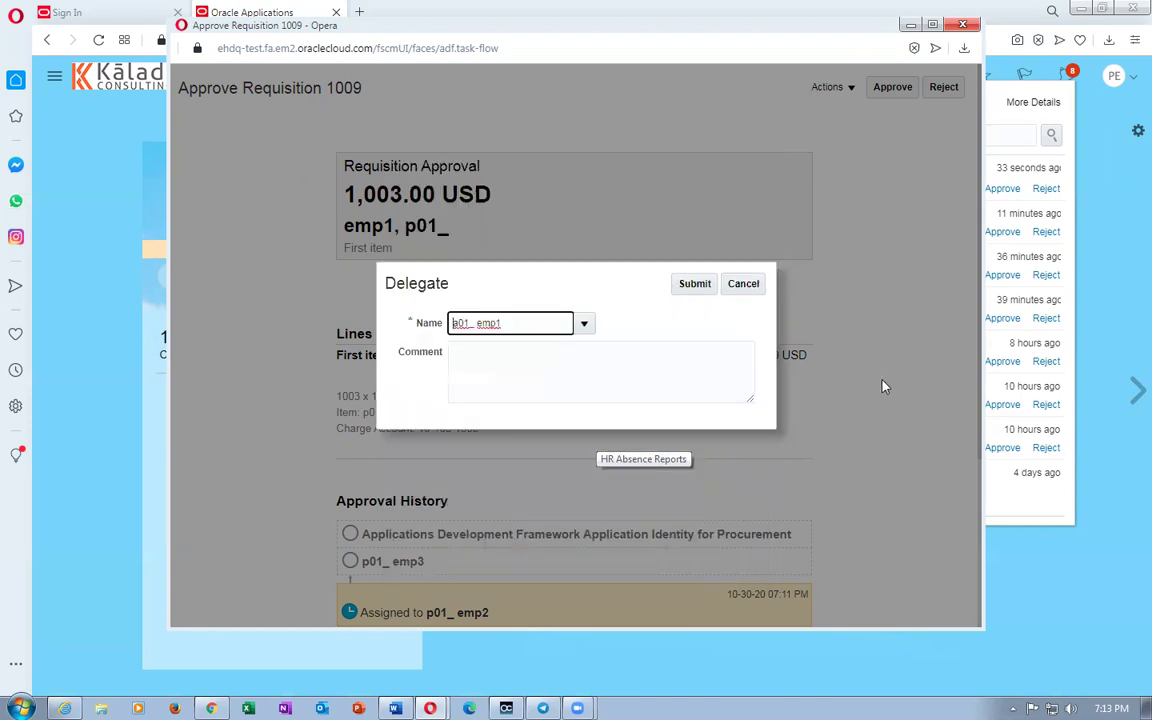
pyautogui.click(566, 387)
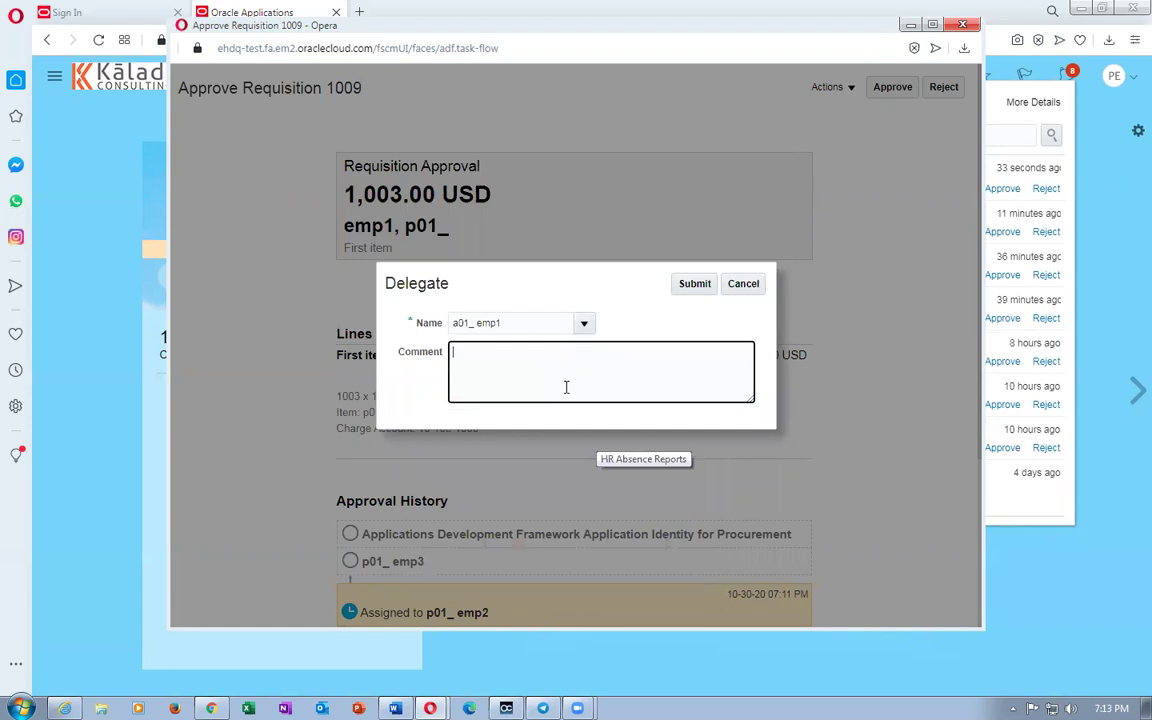
# Enter the comment 'I am delegatinig it to a01_emp1' and submit the delegation.
pyautogui.write('I am delegatinig it to a01_emp1')
pyautogui.press('Tab')
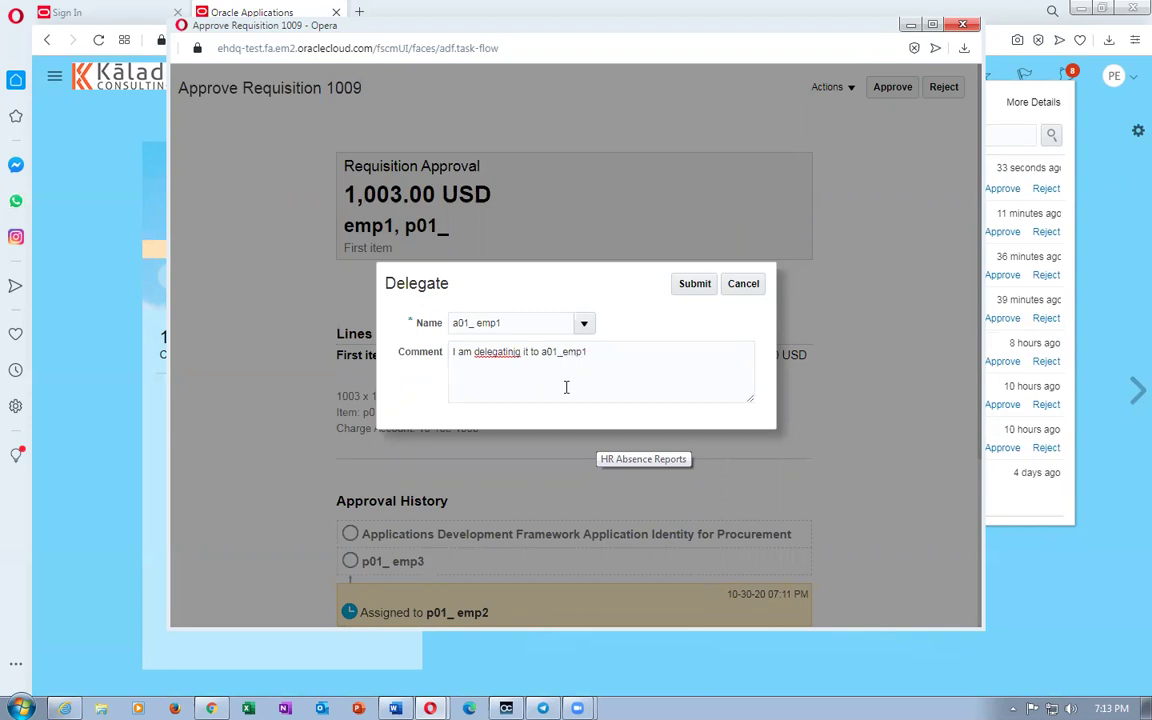
pyautogui.click(494, 371)
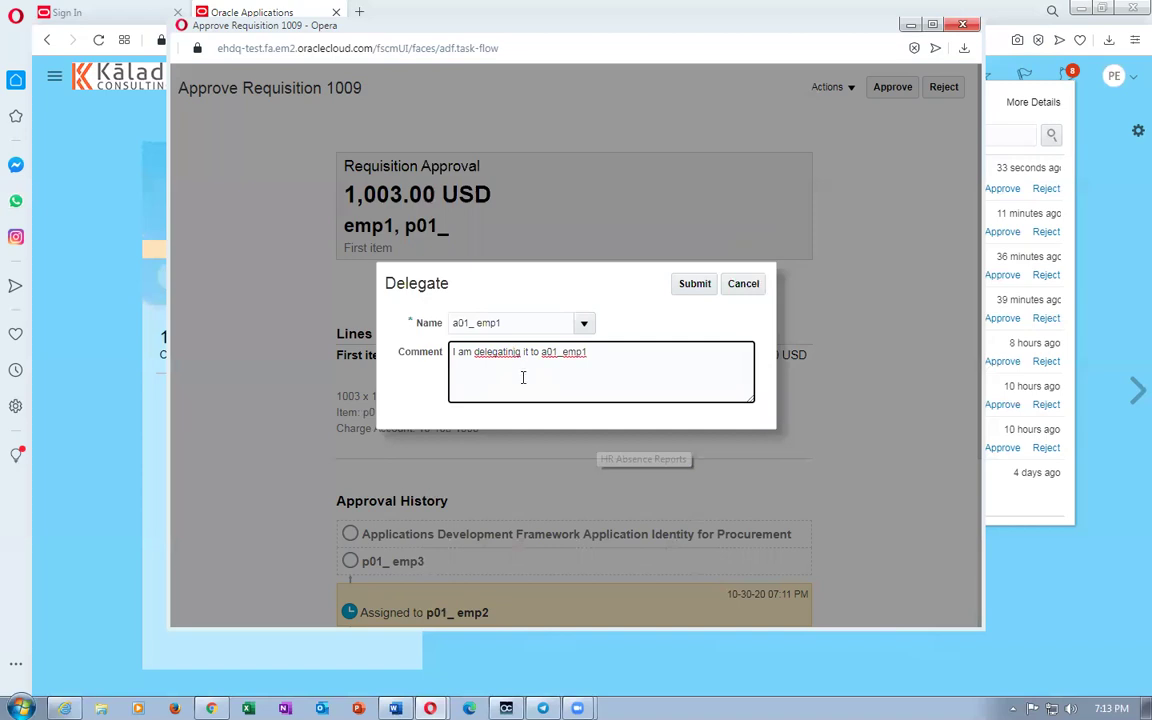
pyautogui.click(625, 352)
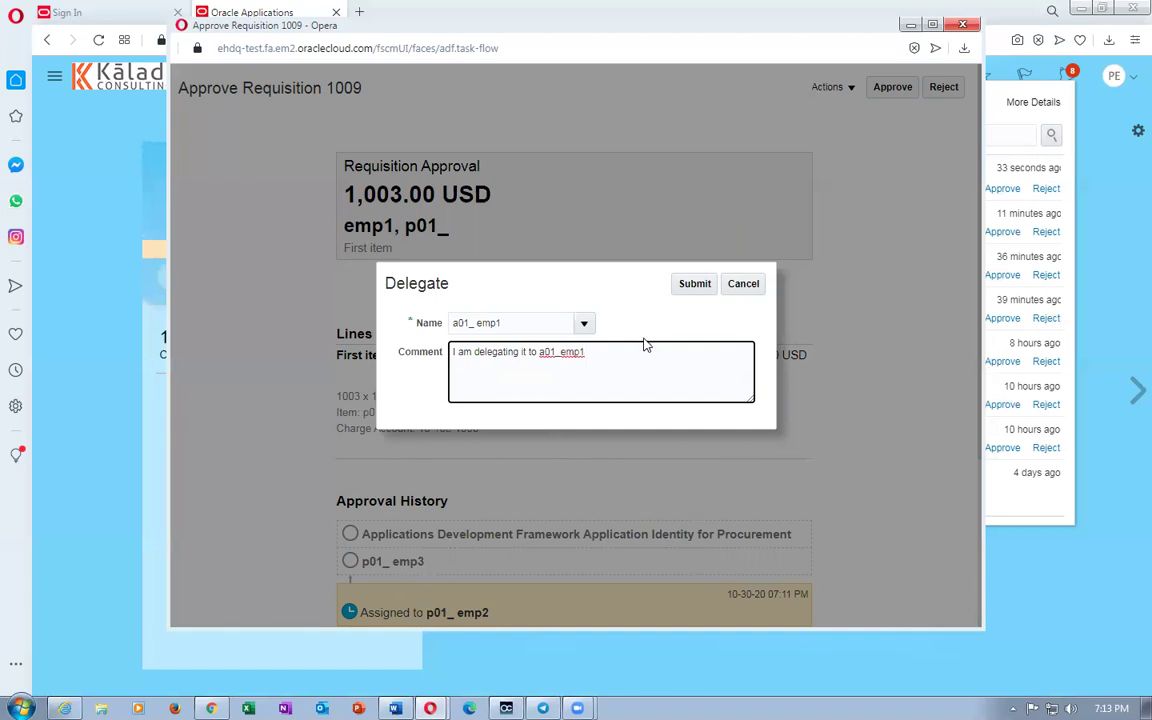
pyautogui.click(700, 286)
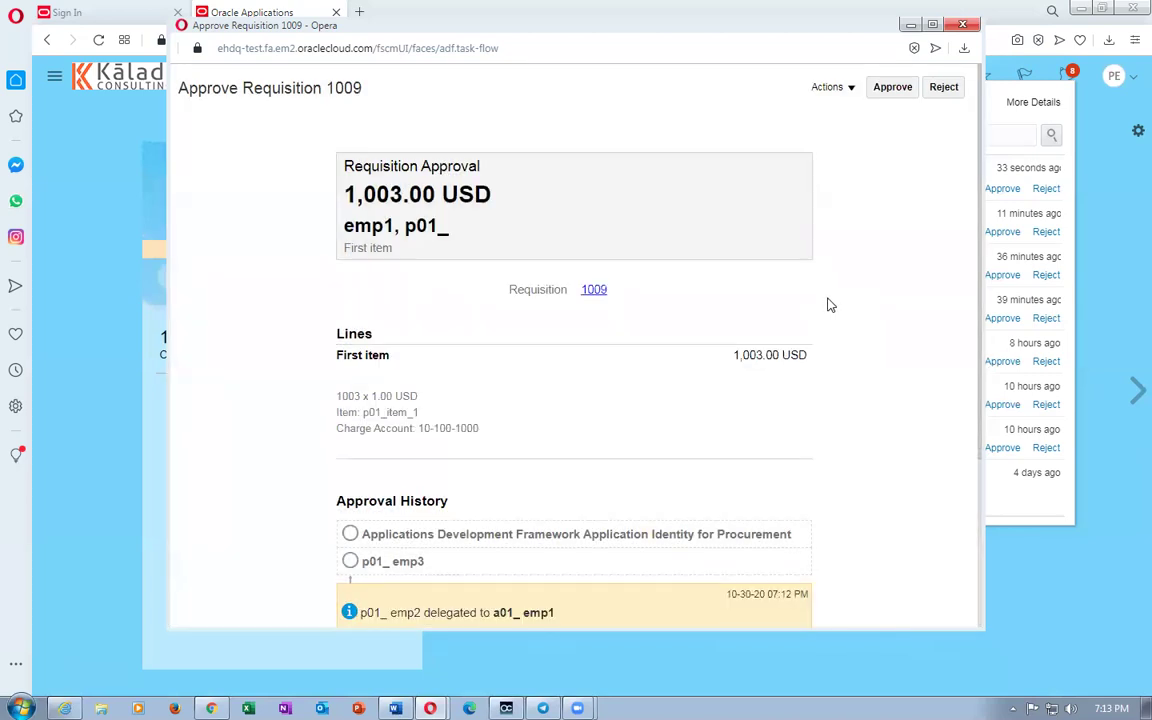
# Check the delegation entry in the approval history, then close the task window.
pyautogui.scroll(-1, 540, 455)
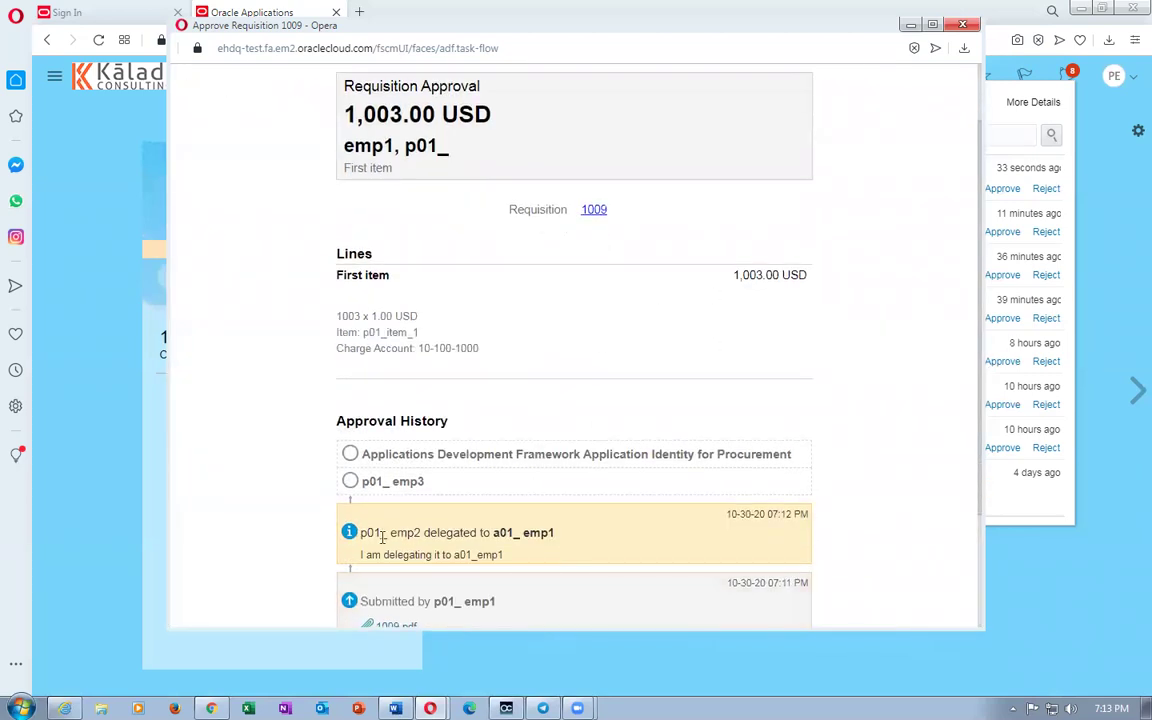
pyautogui.moveTo(375, 534); pyautogui.dragTo(413, 534)
pyautogui.moveTo(494, 533); pyautogui.dragTo(546, 535)
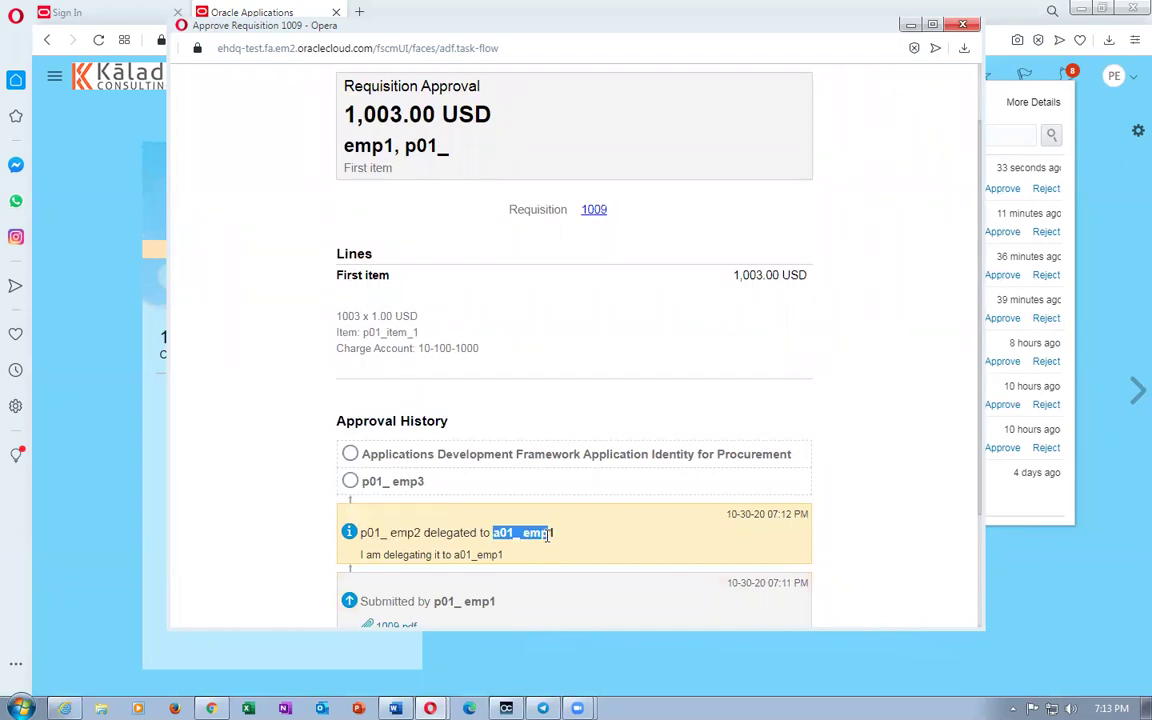
pyautogui.click(418, 553)
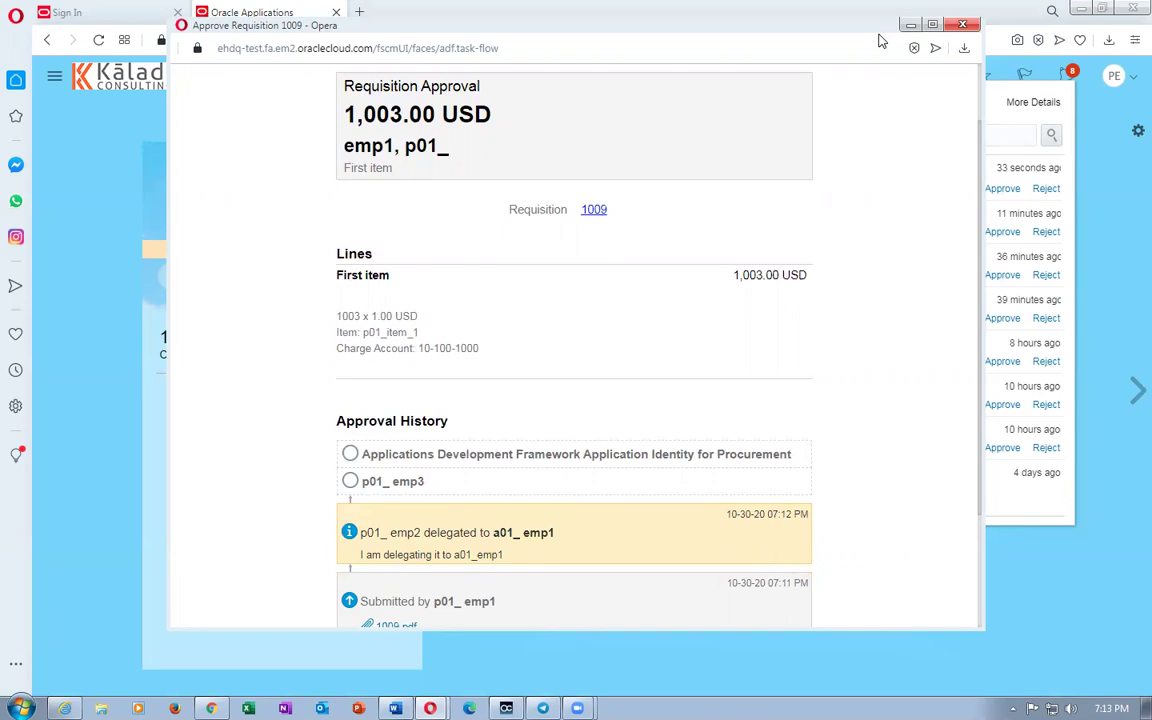
pyautogui.click(962, 24)
pyautogui.hotkey('alt', 'Tab')
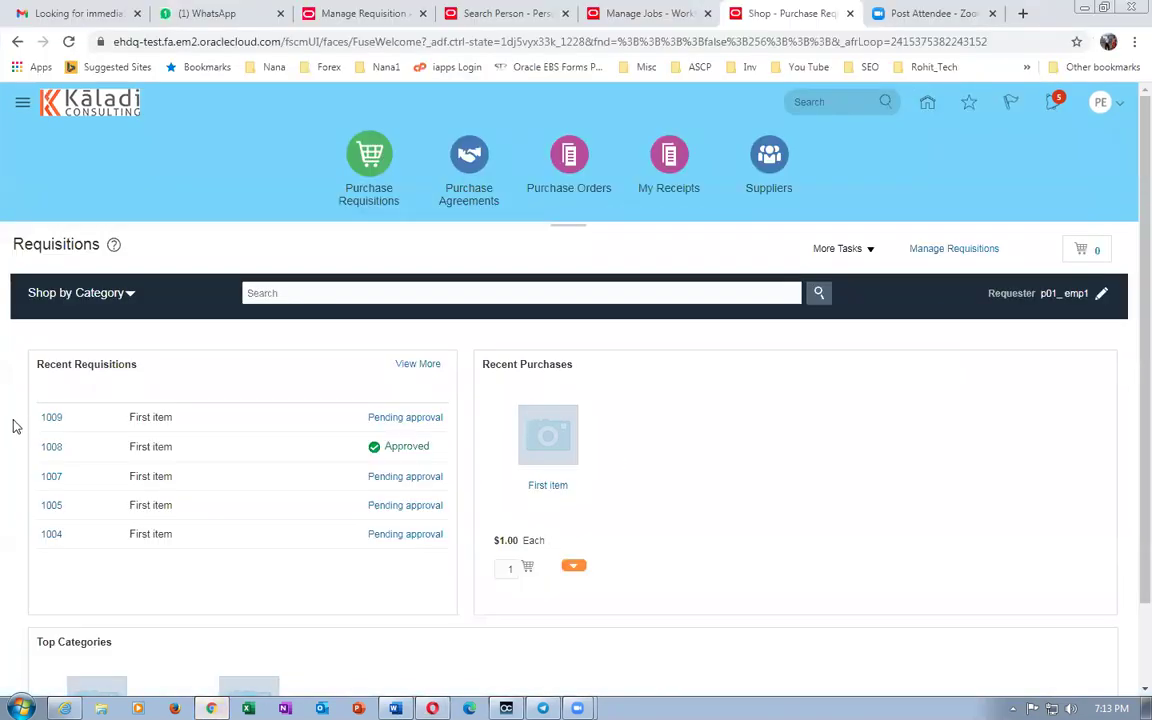
# Open requisition 1009 and inspect its pending approval details.
pyautogui.click(51, 417)
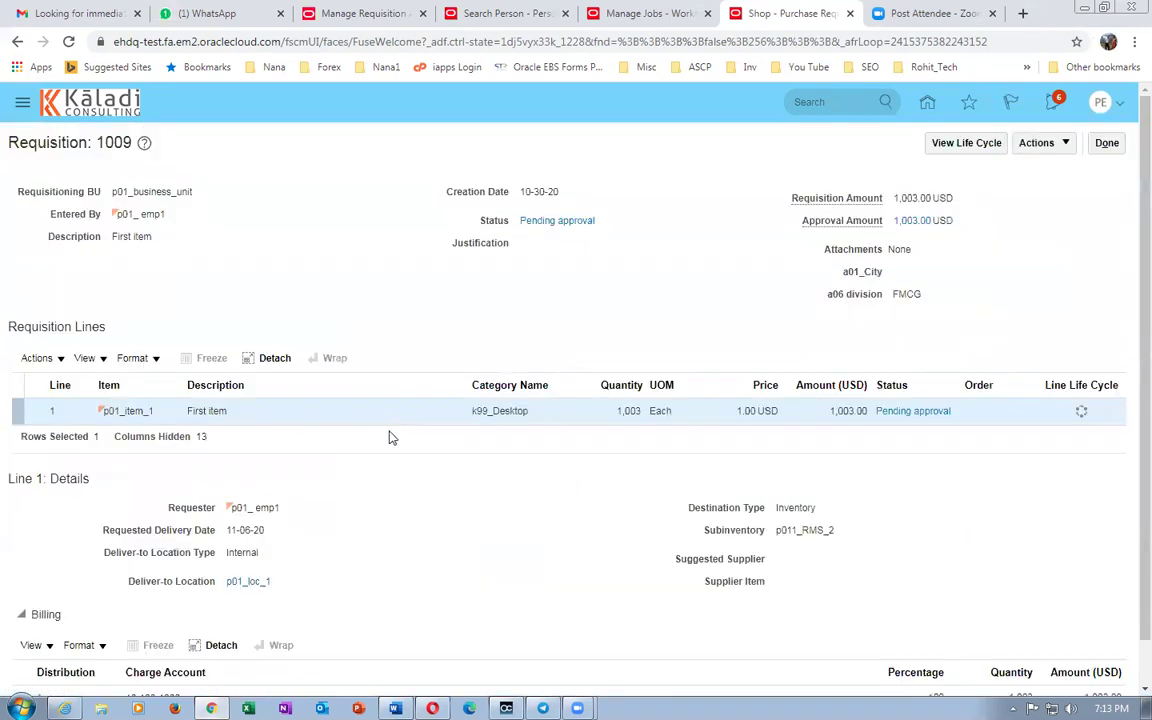
pyautogui.click(930, 412)
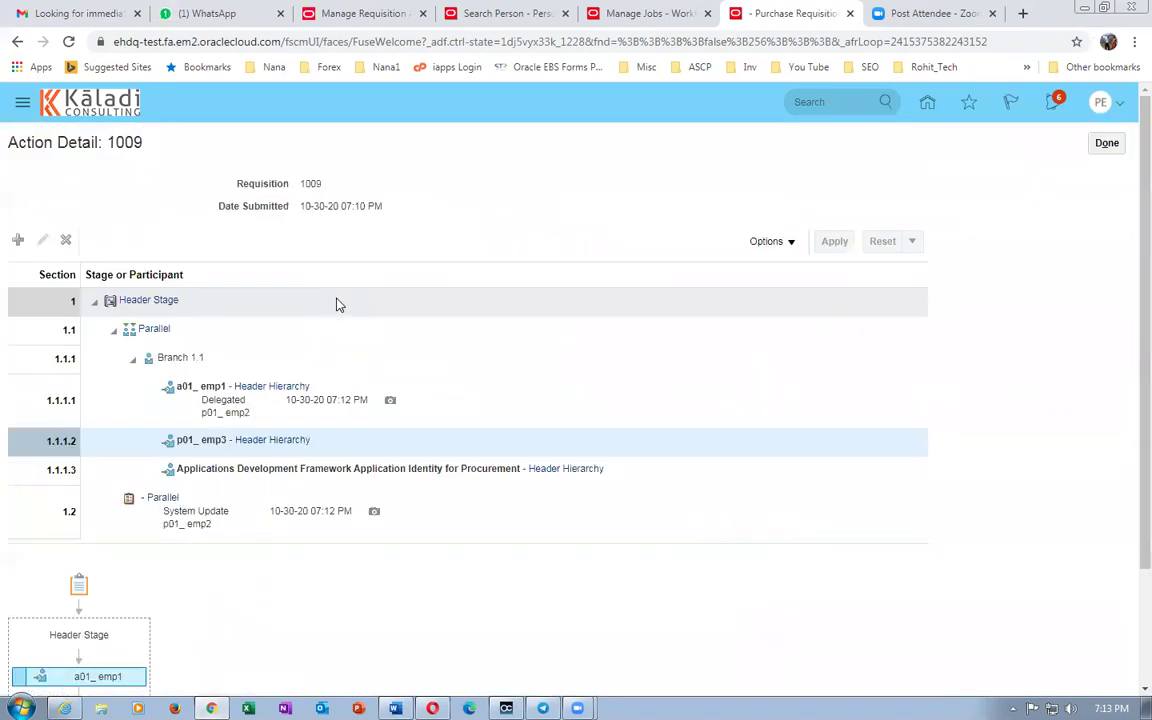
pyautogui.scroll(-3, 335, 303)
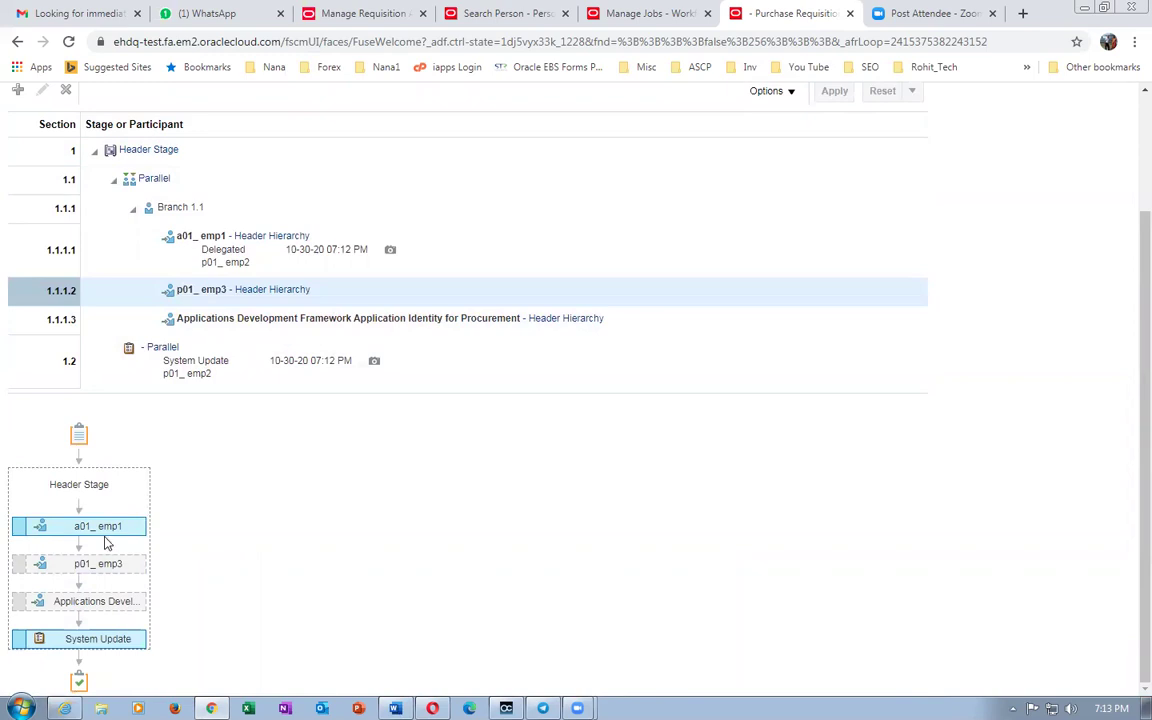
pyautogui.moveTo(92, 576)
pyautogui.moveTo(128, 538)
pyautogui.scroll(3, 850, 340)
pyautogui.click(1116, 145)
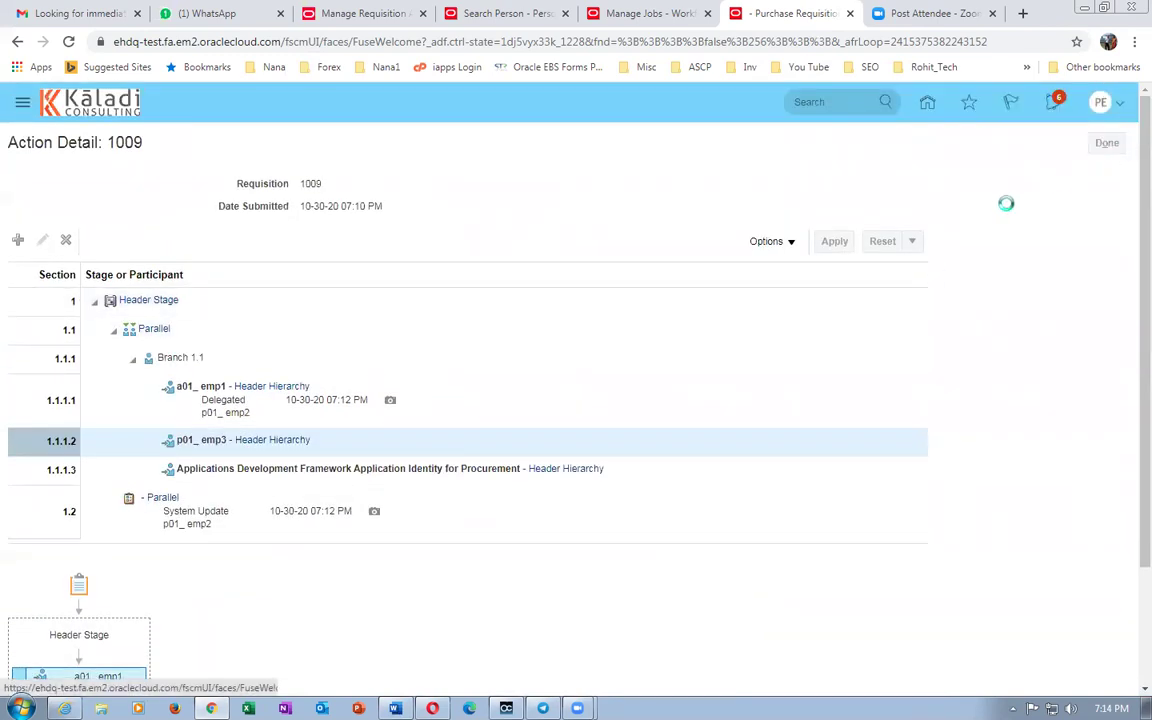
# Review requisition 1009's document history and approval details, then go to the a01 user's browser.
pyautogui.click(1036, 145)
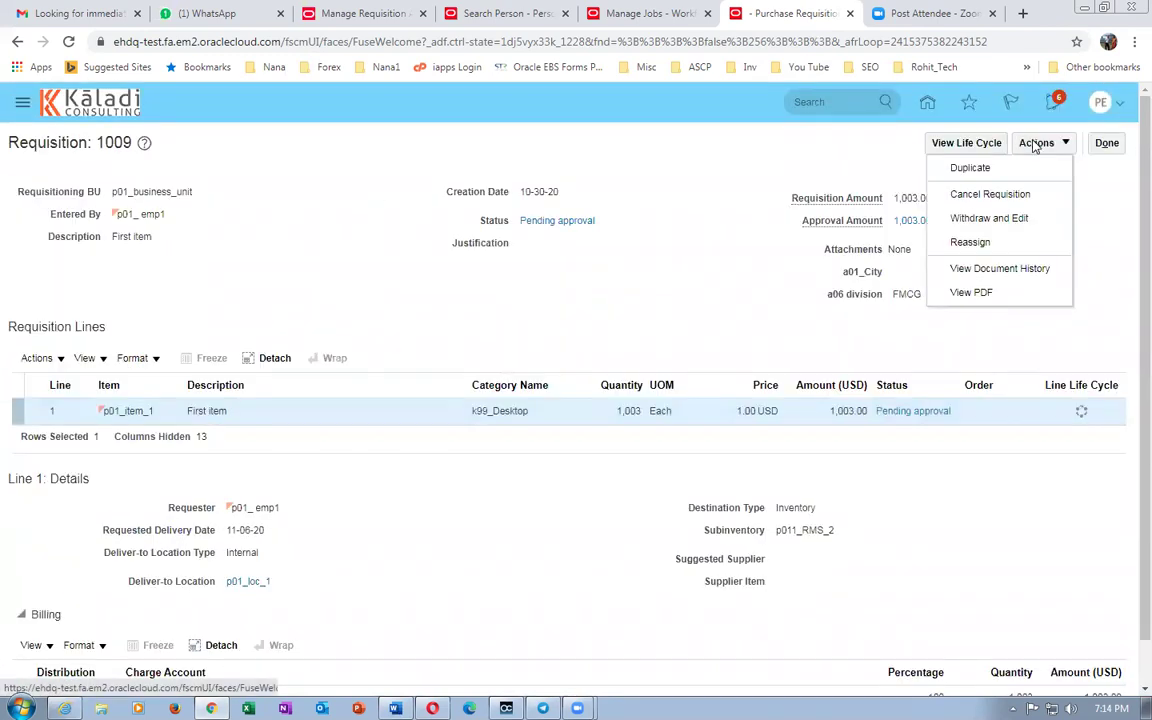
pyautogui.click(1005, 268)
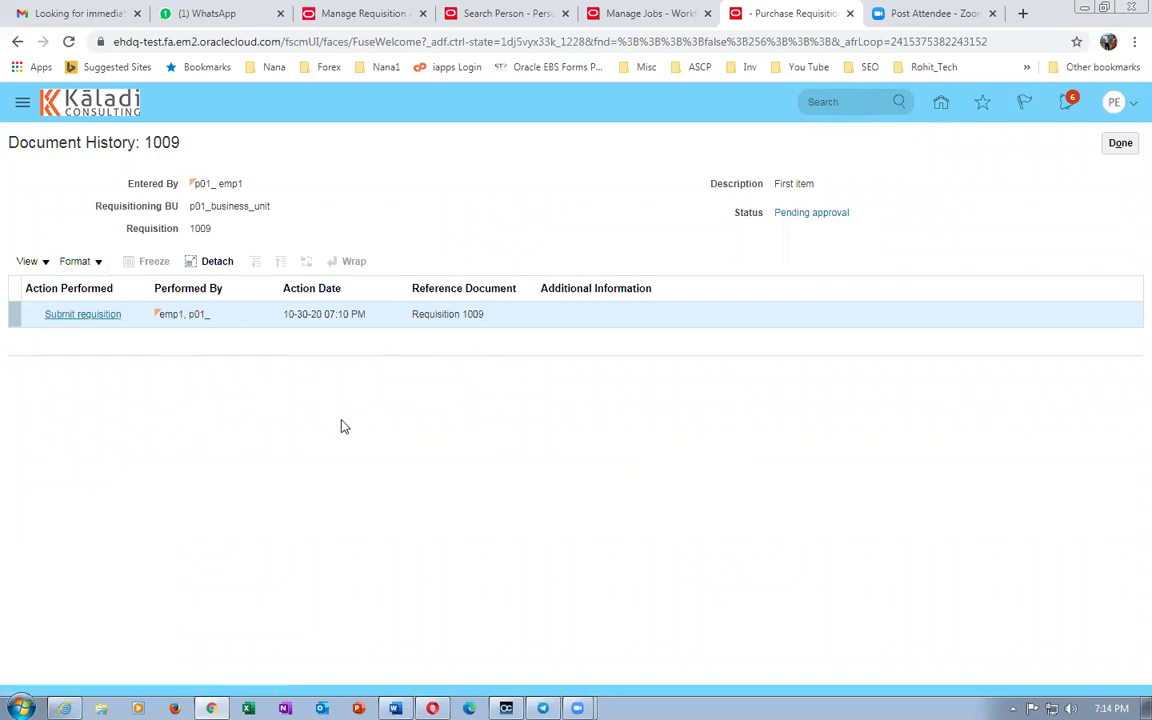
pyautogui.click(1121, 144)
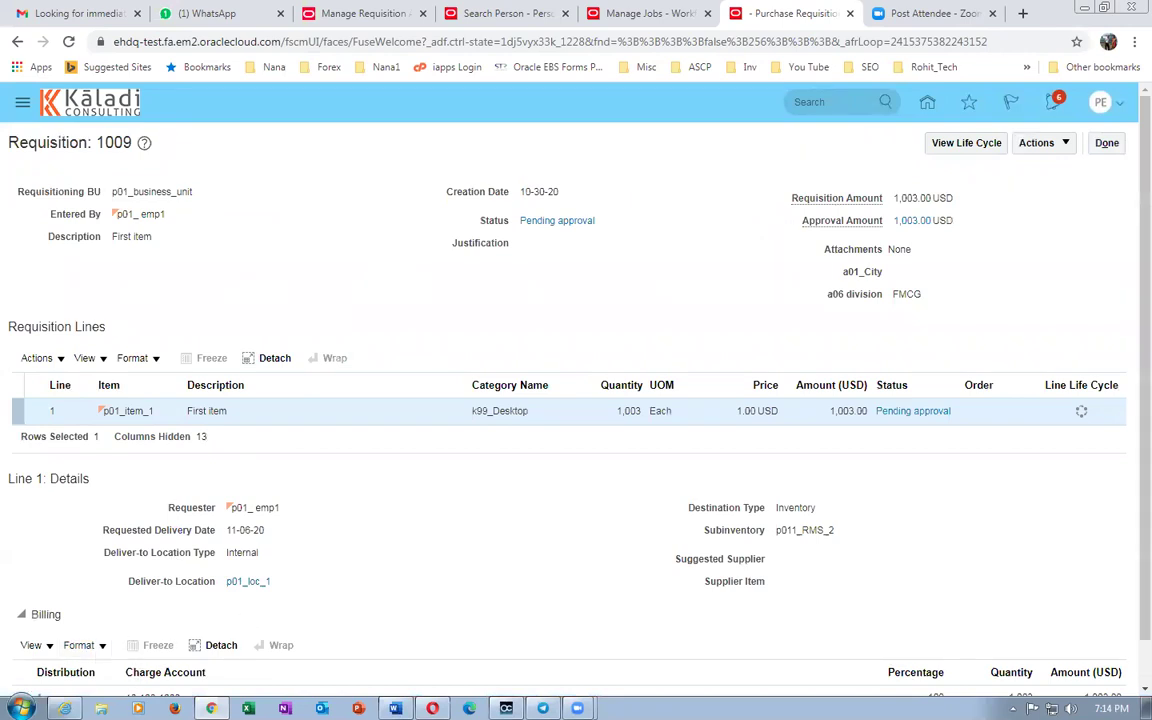
pyautogui.click(888, 411)
pyautogui.scroll(-1, 200, 560)
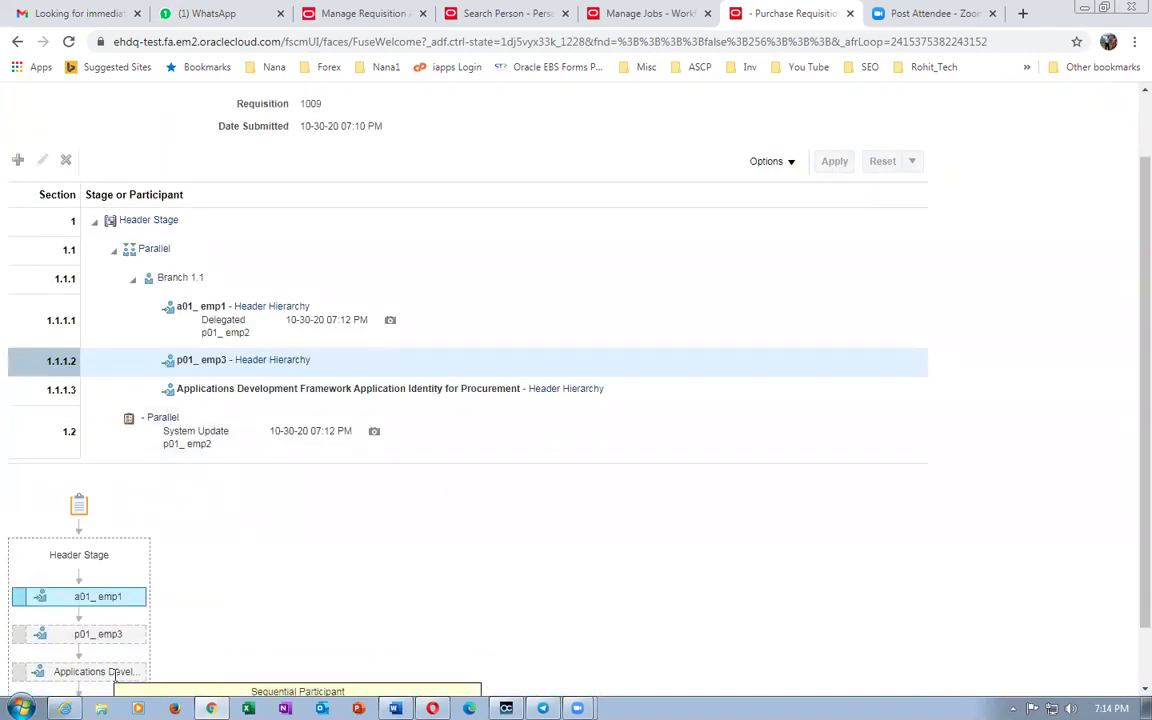
pyautogui.hotkey('alt', 'Tab')
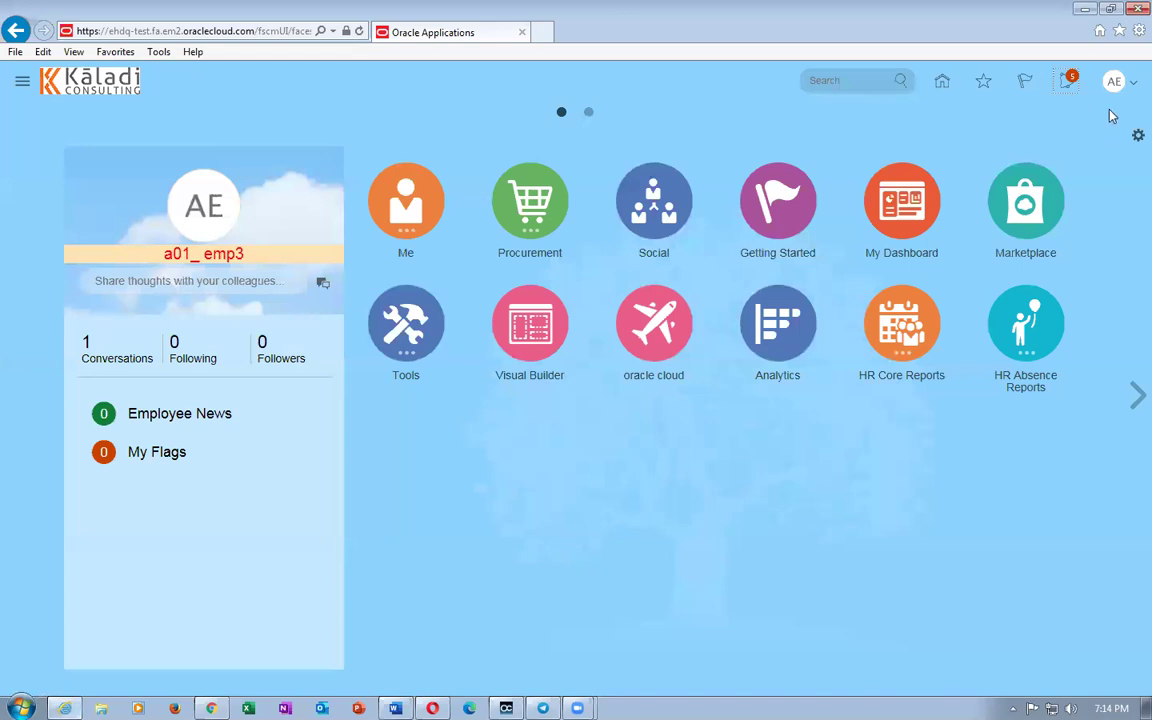
# Sign out, sign in as the a01 delegate, and open the pending notifications list.
pyautogui.click(1113, 86)
pyautogui.click(1099, 115)
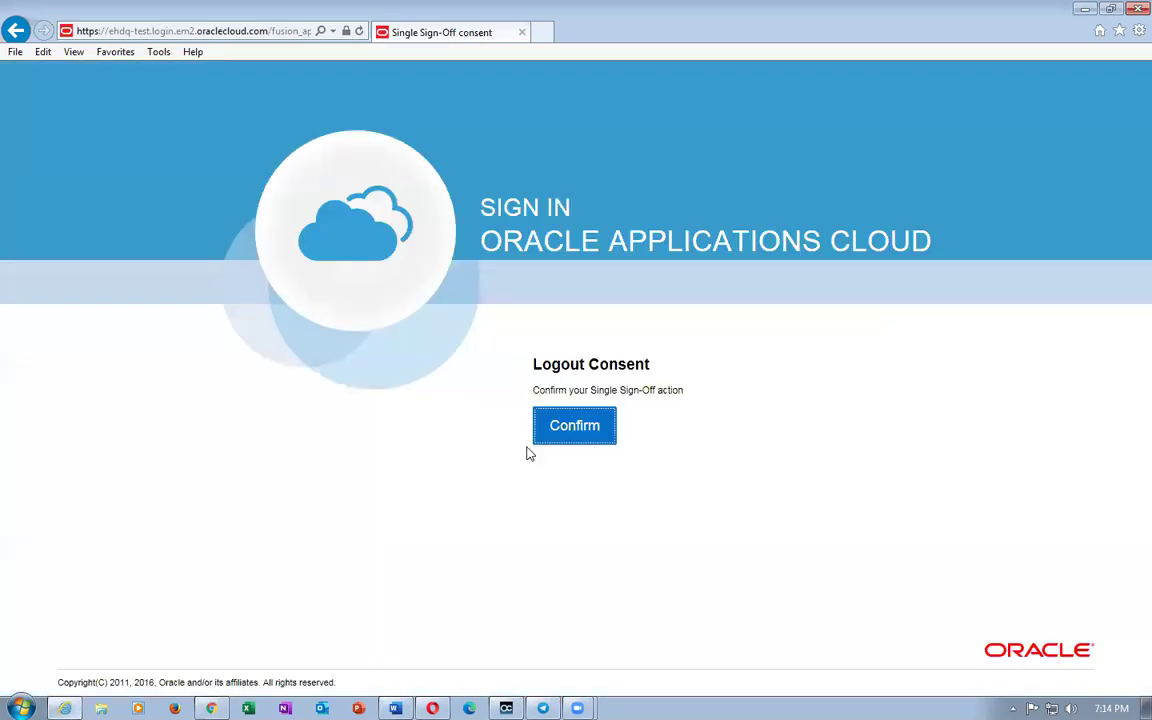
pyautogui.click(567, 436)
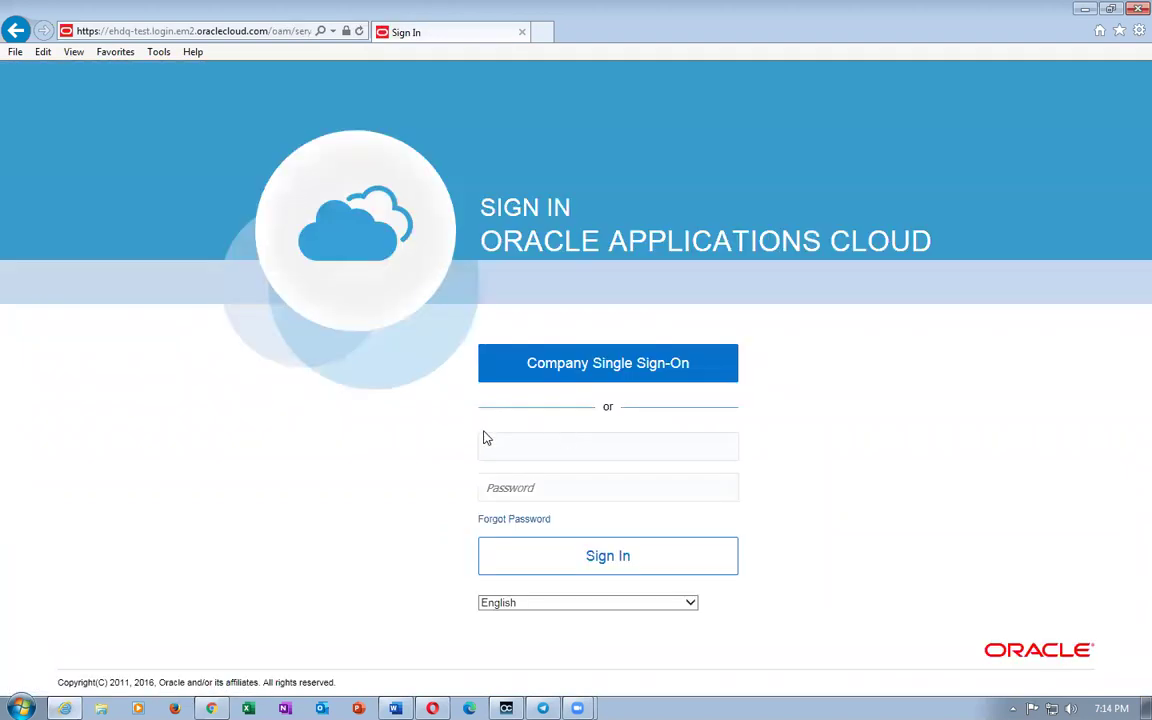
pyautogui.write('a01')
pyautogui.click(505, 467)
pyautogui.click(547, 550)
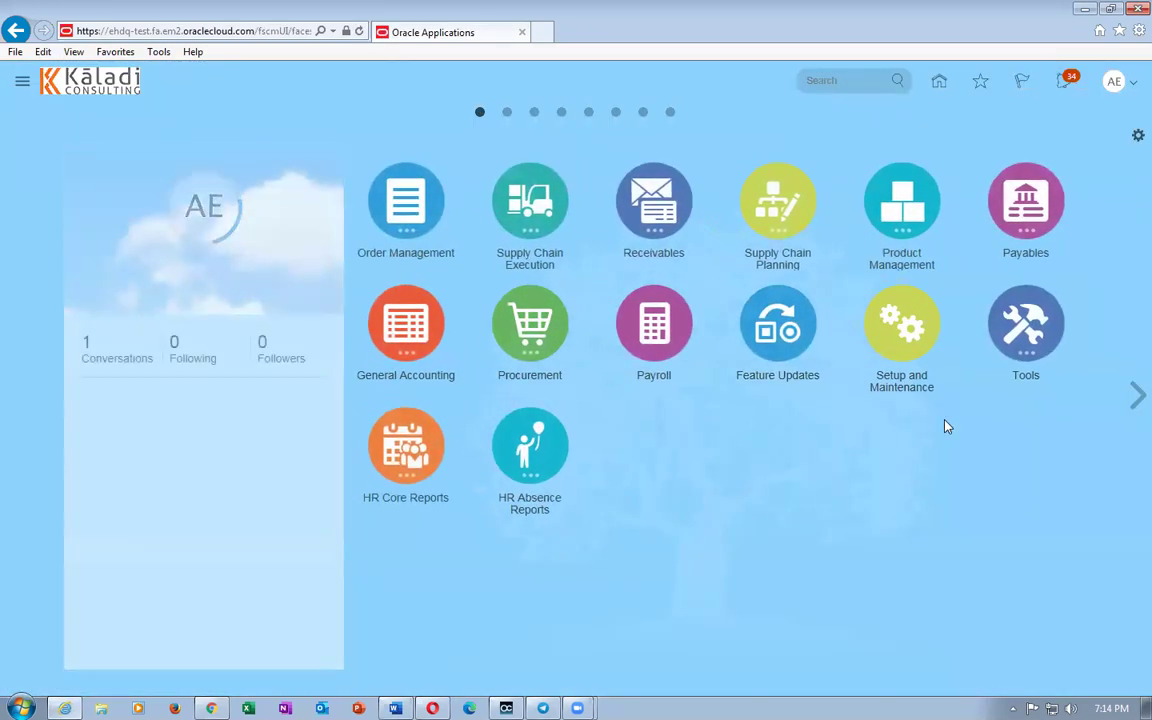
pyautogui.click(1059, 82)
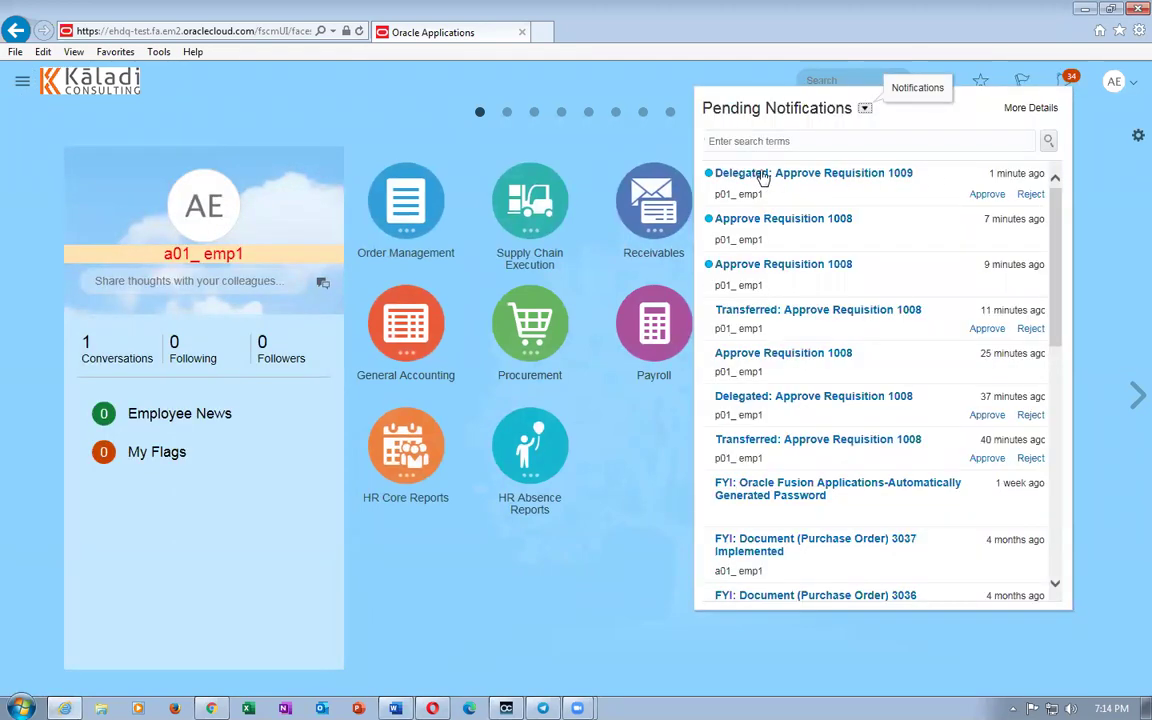
# Approve requisition 1009 from the delegated notification, commenting that the approval is made as delegate.
pyautogui.click(818, 175)
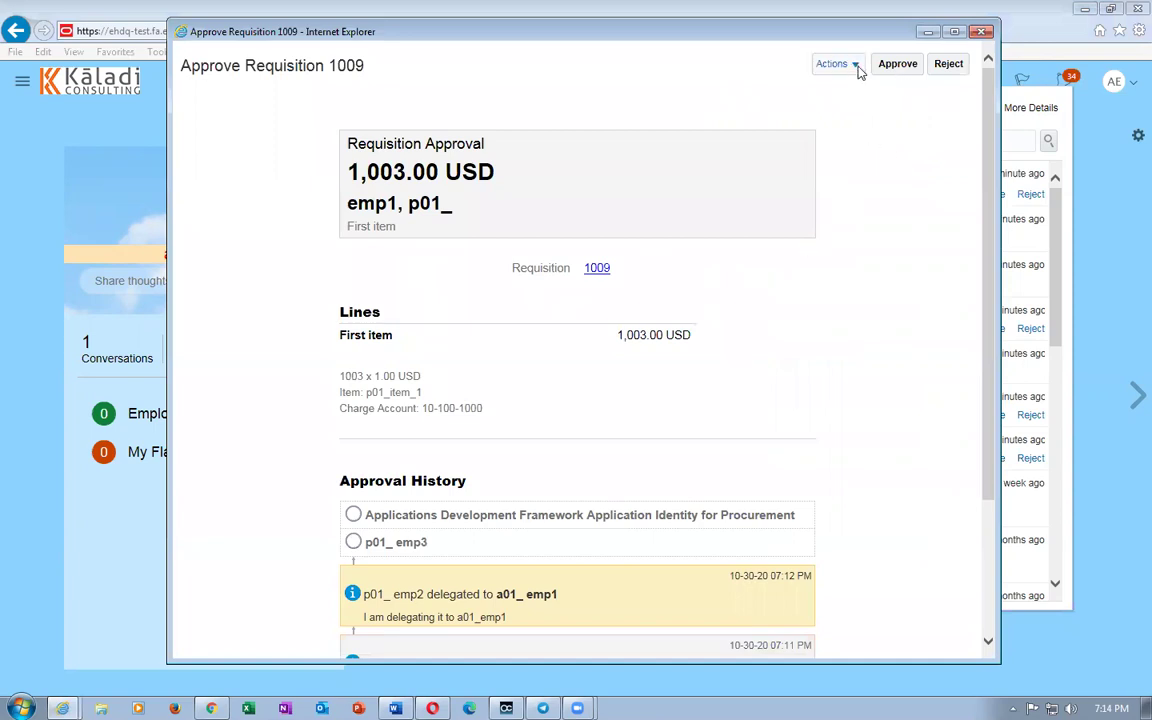
pyautogui.click(897, 63)
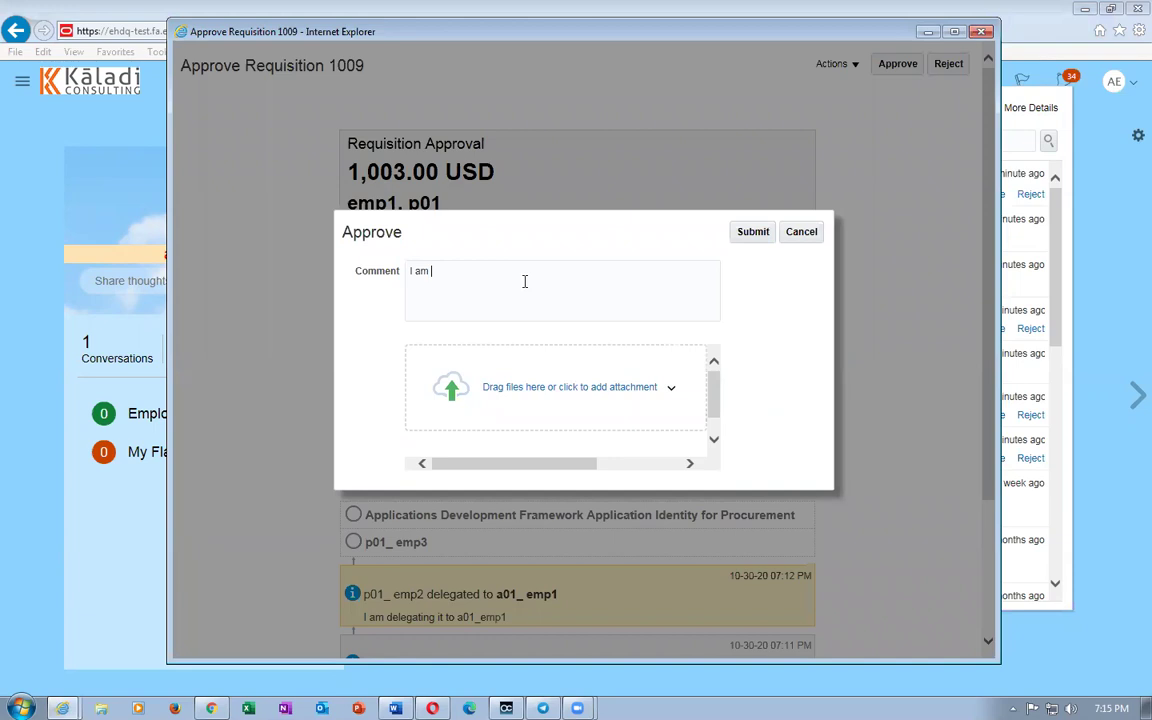
pyautogui.write('ted to approve')
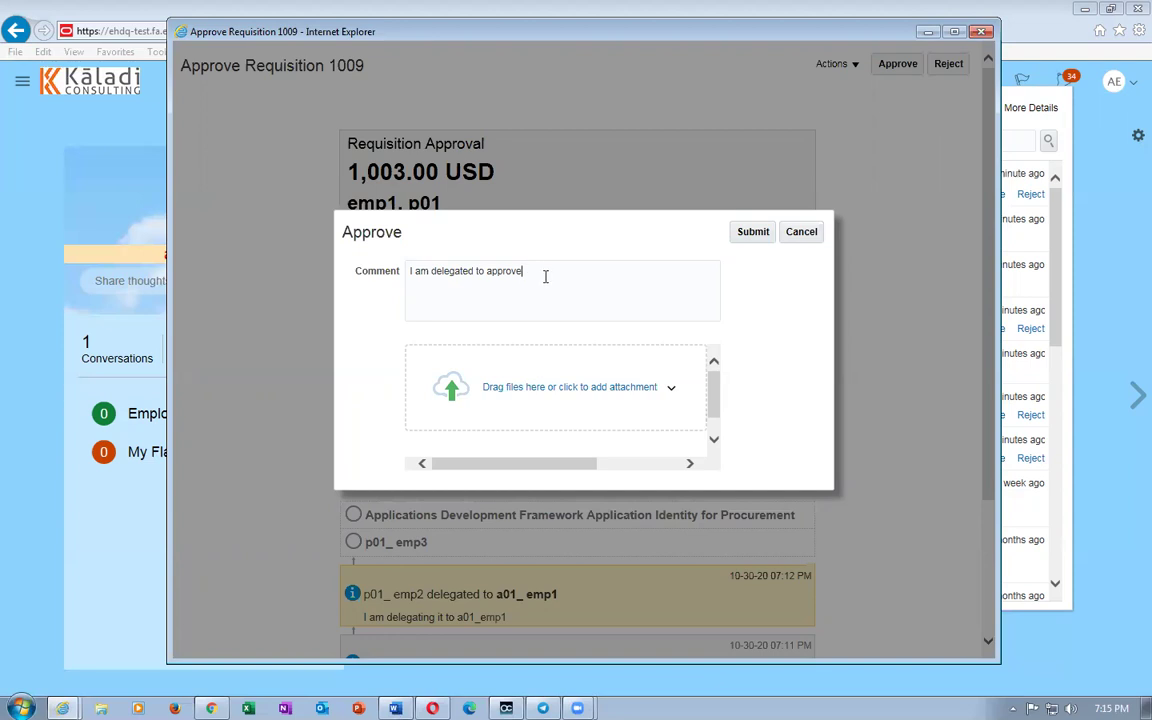
pyautogui.write('am')
pyautogui.write(' a01')
pyautogui.write('pproved')
pyautogui.click(753, 235)
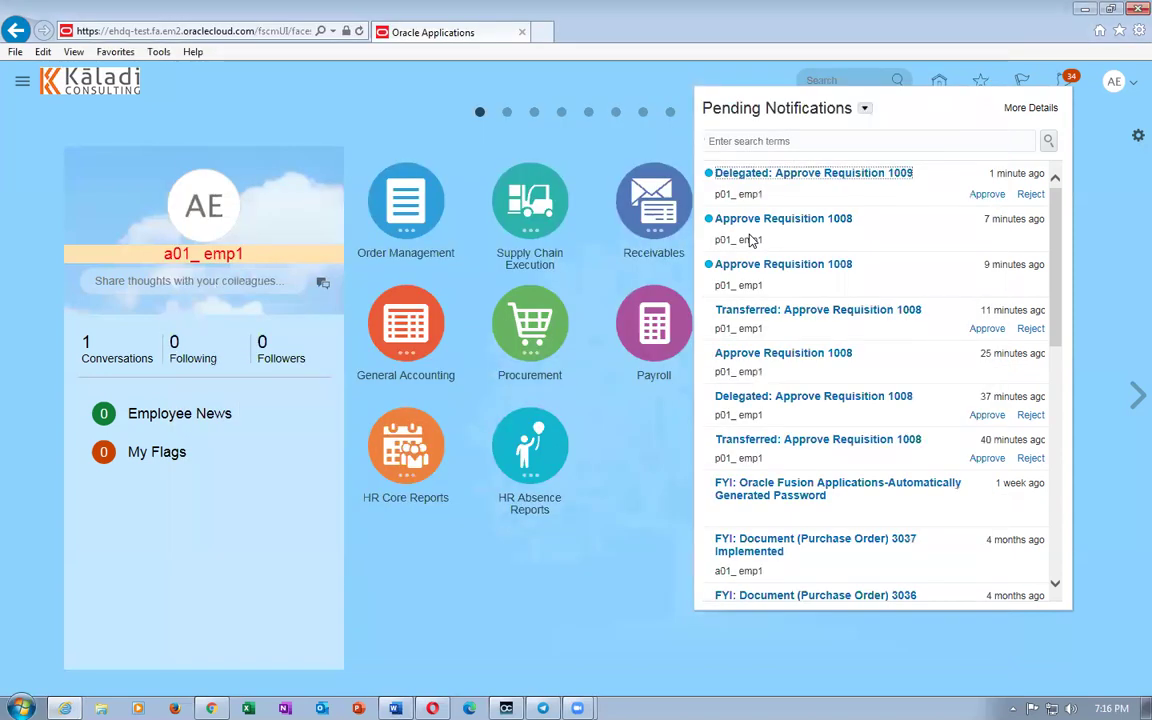
# Back in the requester's browser, check requisition 1009's line approval status.
pyautogui.click(555, 505)
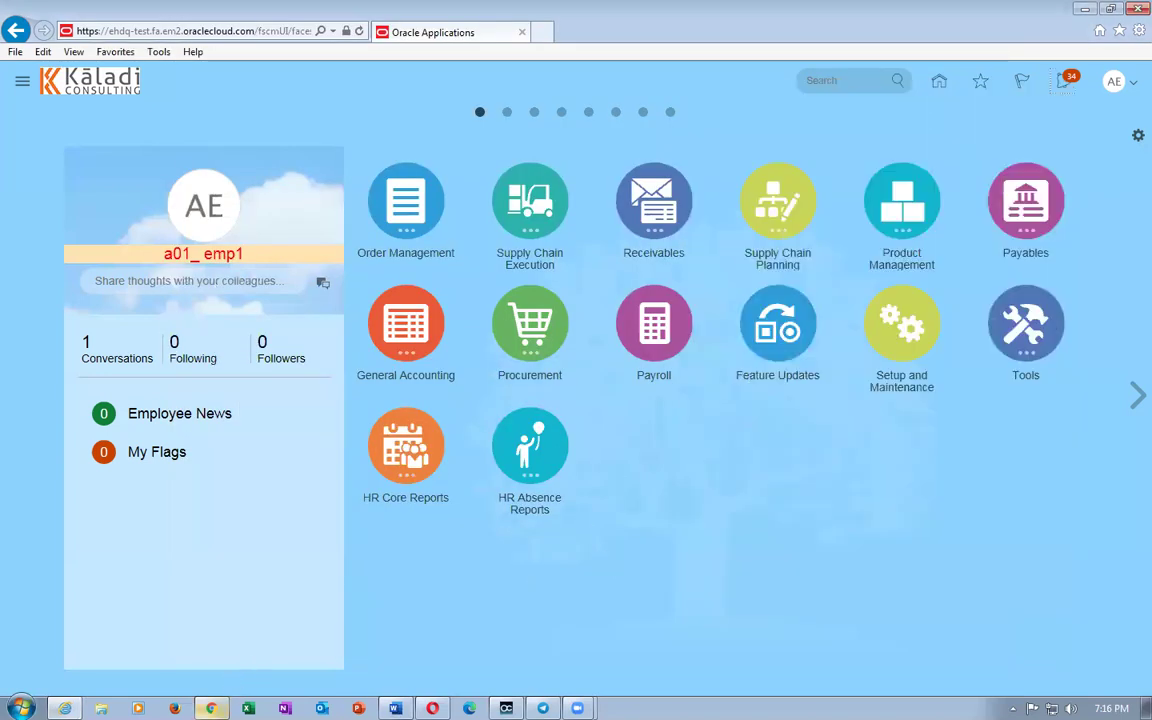
pyautogui.click(211, 708)
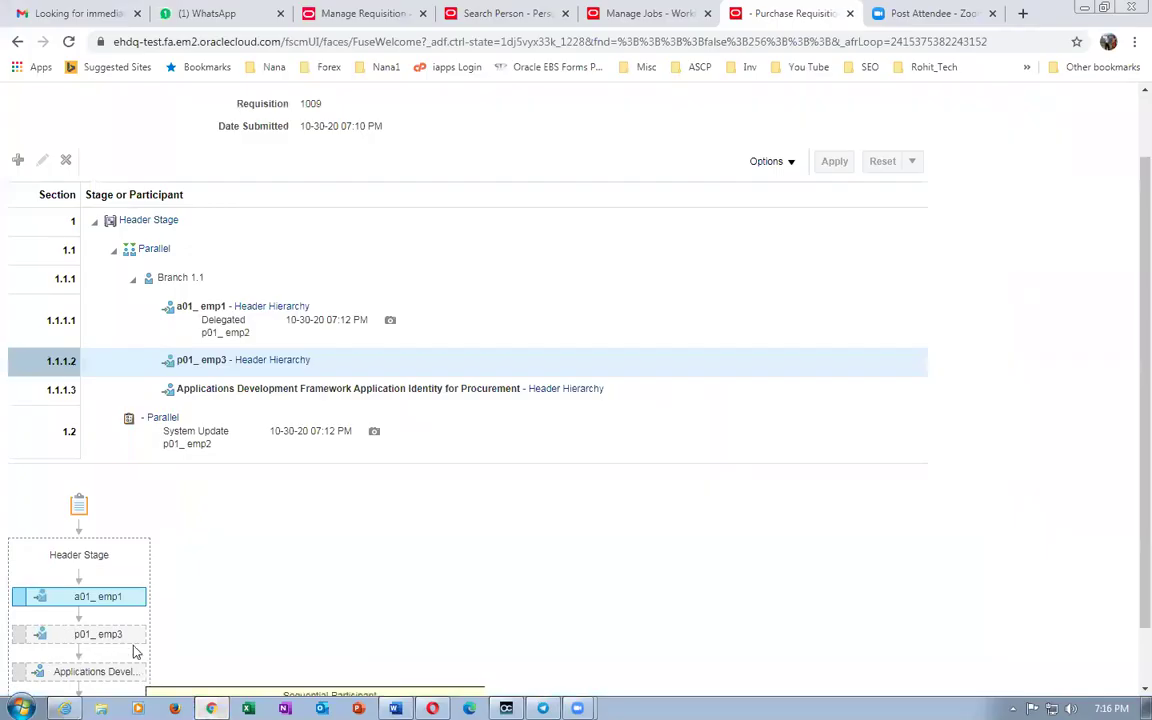
pyautogui.scroll(2, 1000, 320)
pyautogui.click(1107, 142)
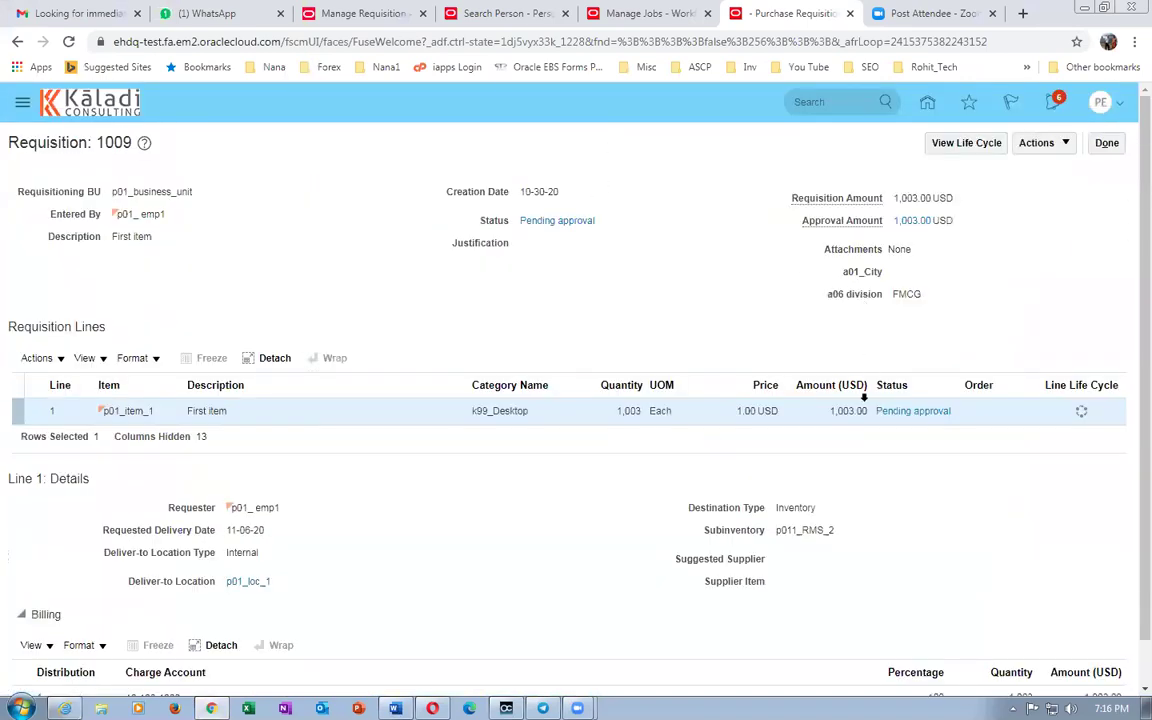
pyautogui.click(895, 412)
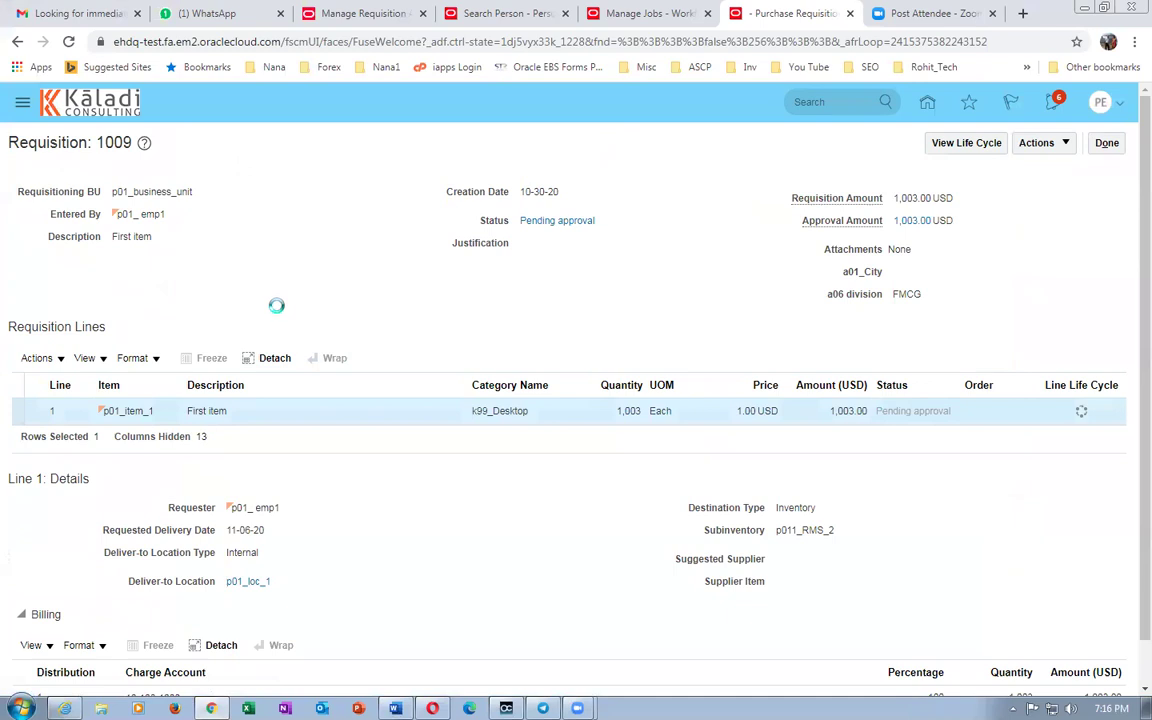
pyautogui.scroll(-2, 283, 316)
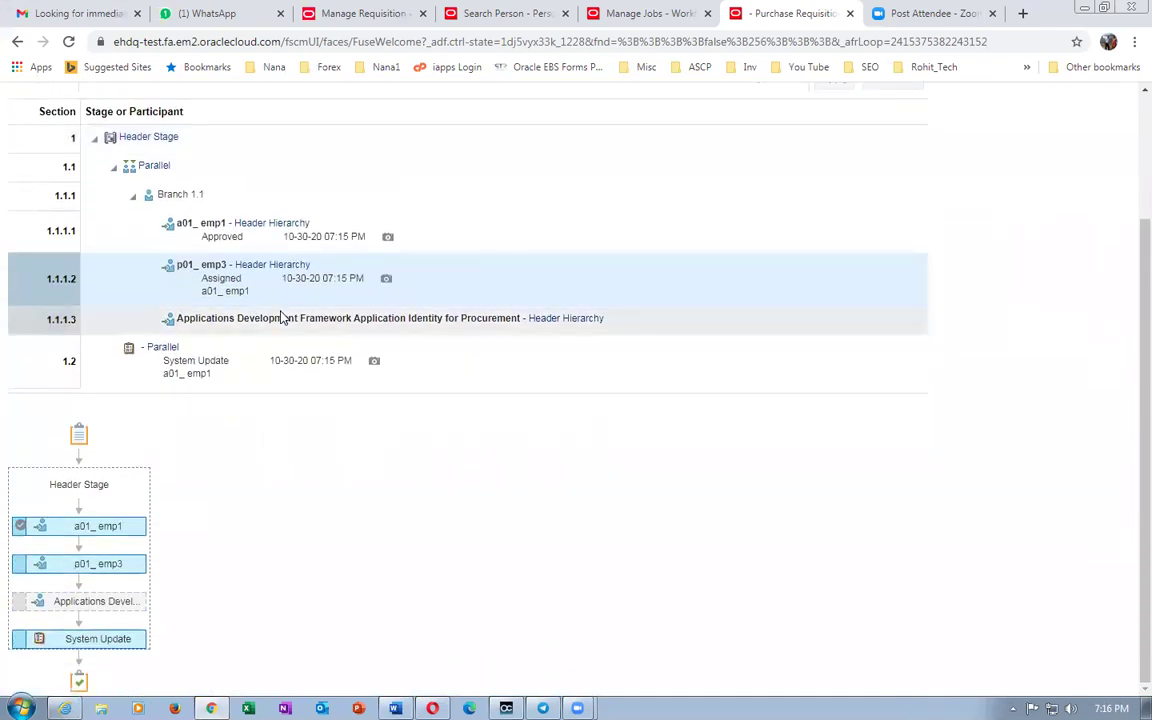
pyautogui.moveTo(133, 569)
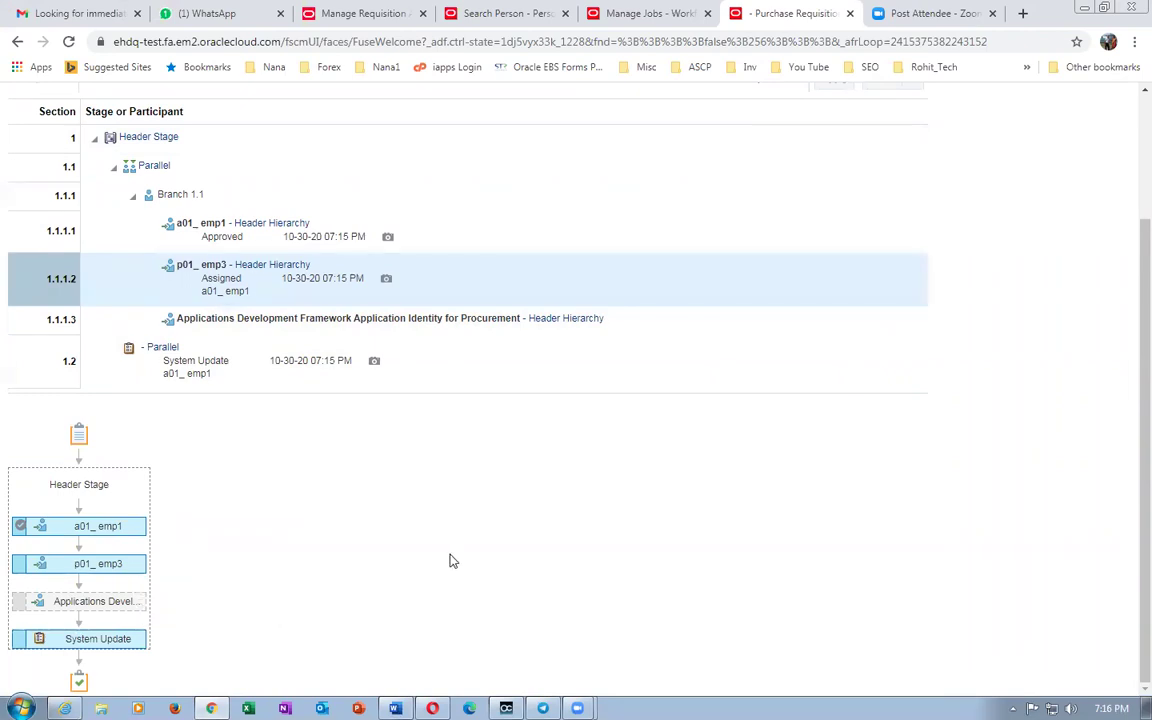
pyautogui.scroll(2, 455, 559)
# Open requisition 1009's Document History and the approval details of its history entry.
pyautogui.click(1110, 143)
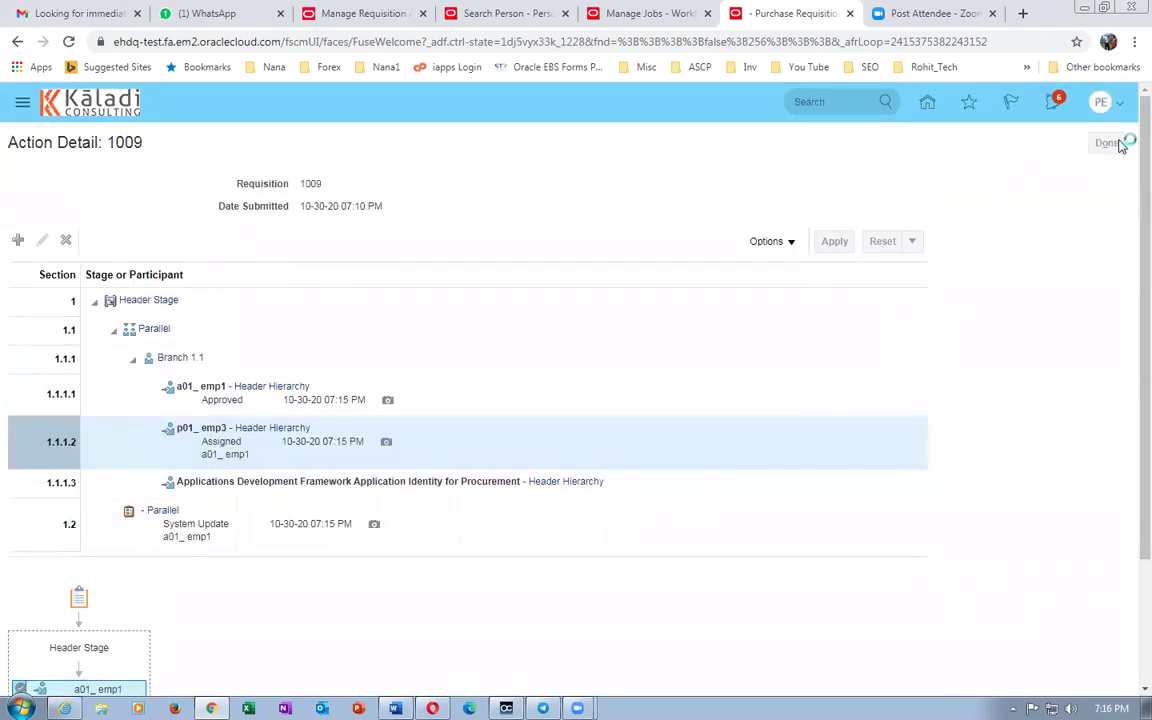
pyautogui.click(1040, 143)
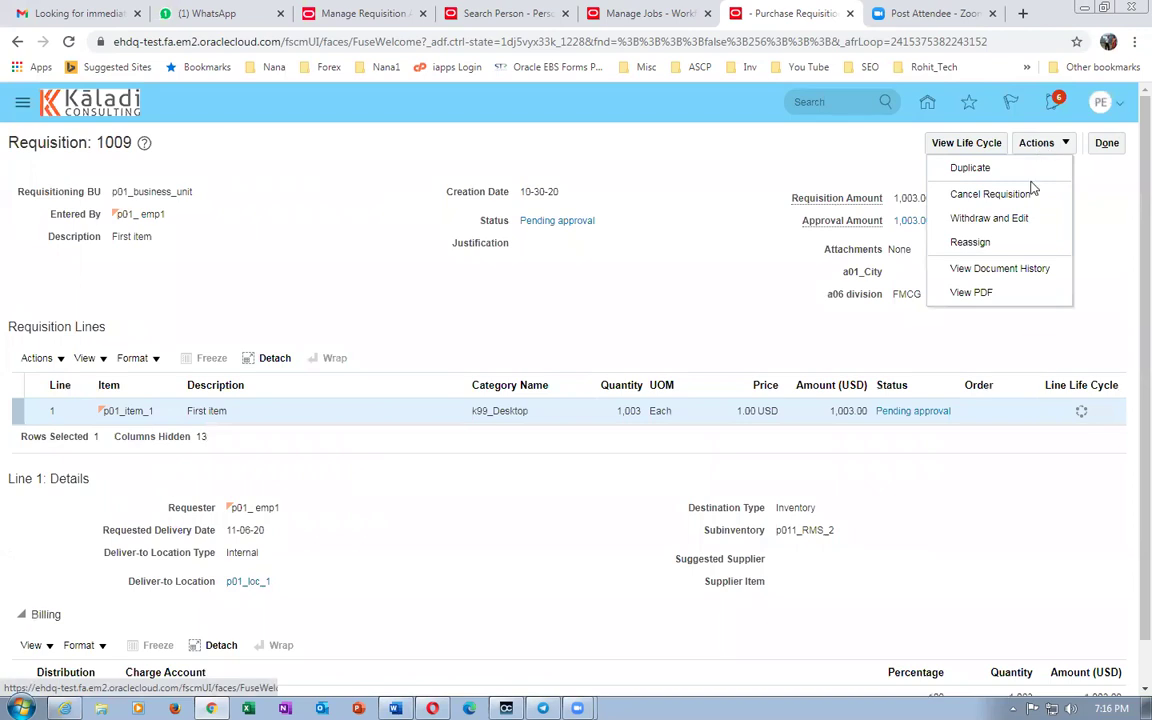
pyautogui.click(1000, 269)
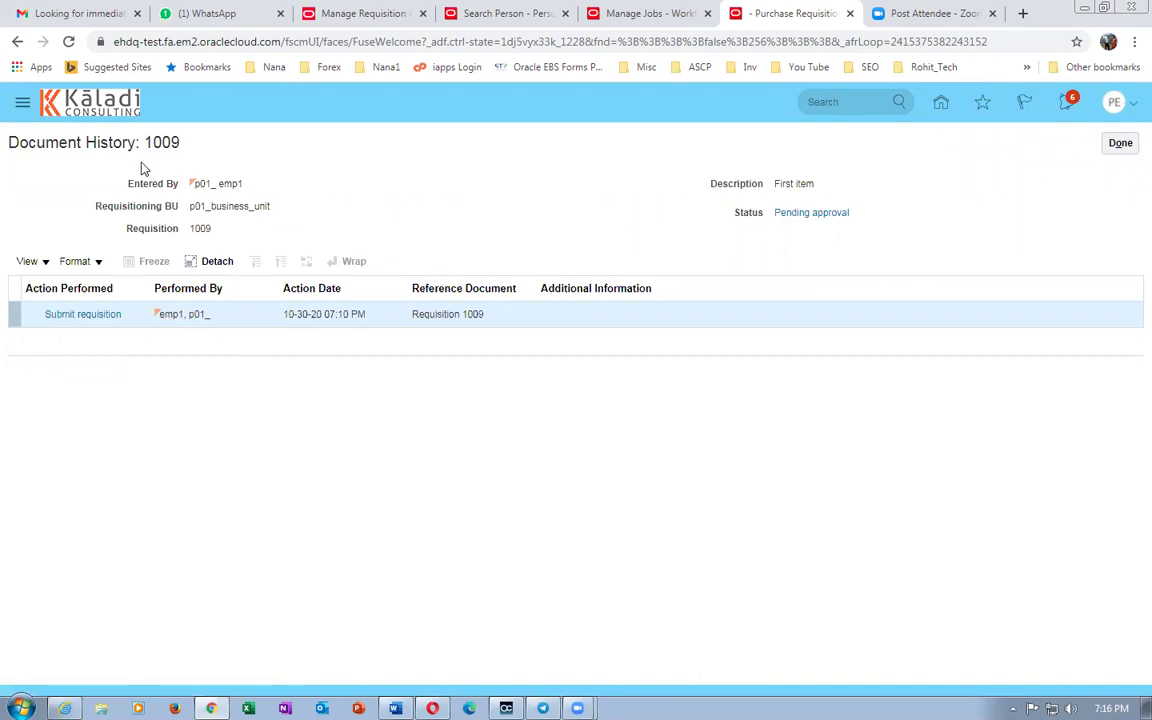
pyautogui.click(75, 315)
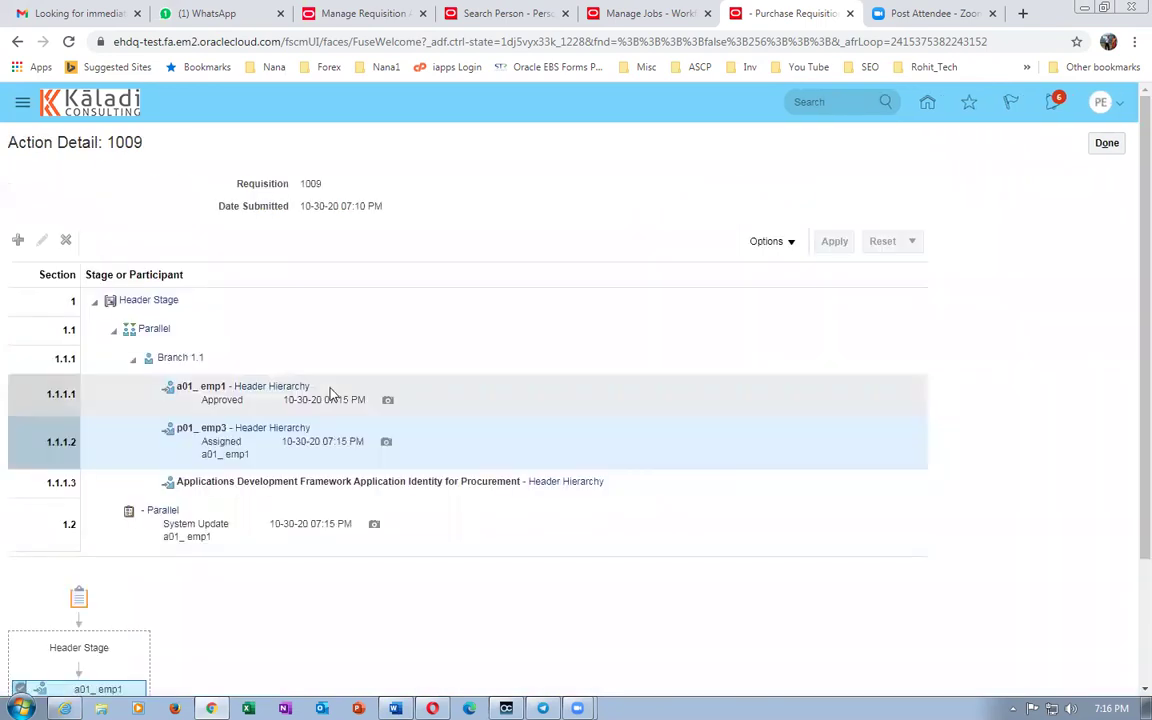
pyautogui.scroll(-3, 325, 395)
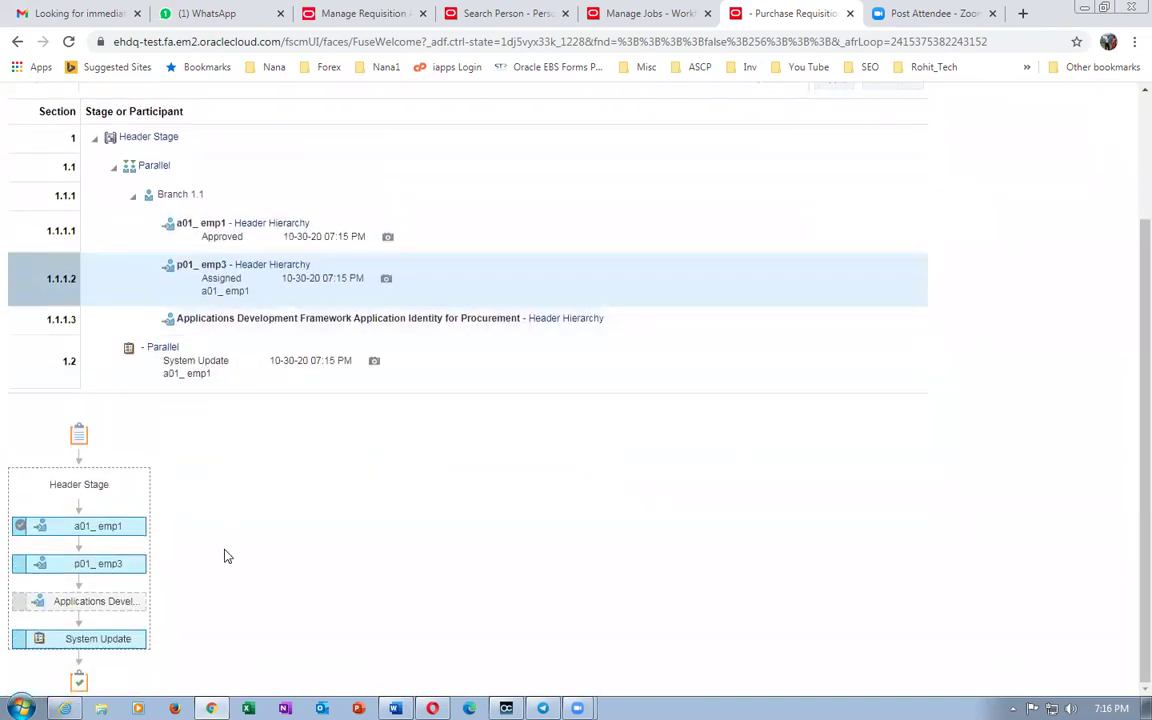
# Review the delegate's approval snapshot and highlight part of the delegation comment.
pyautogui.click(384, 236)
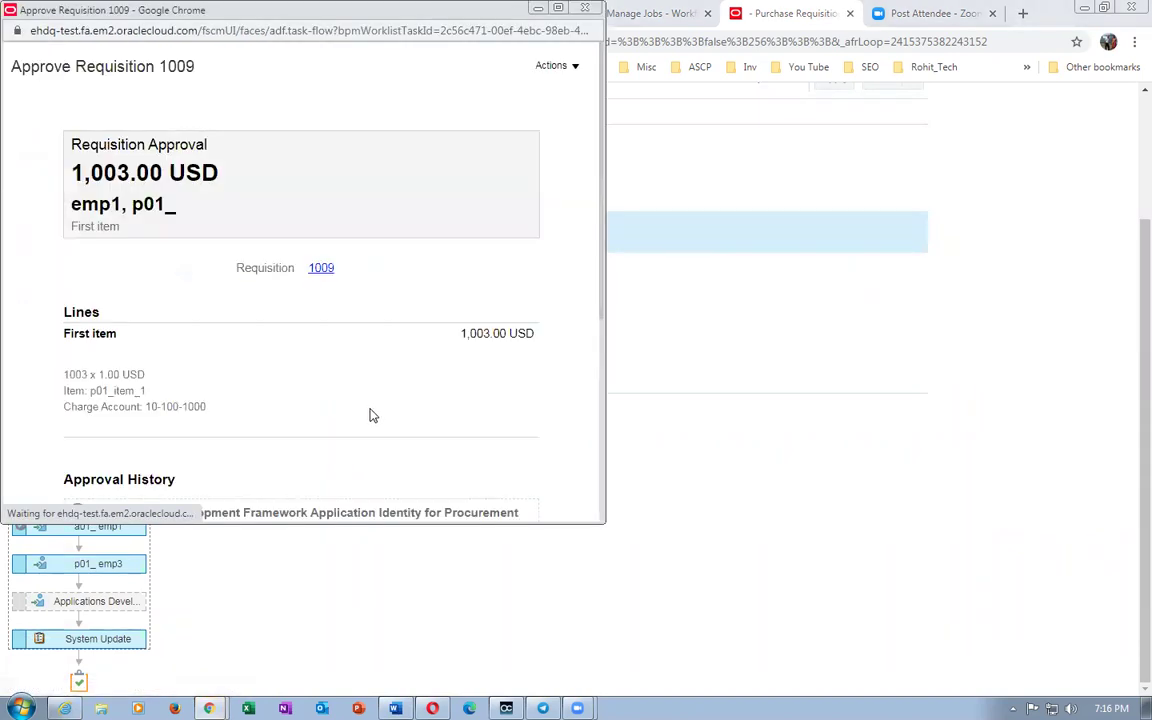
pyautogui.scroll(-3, 195, 428)
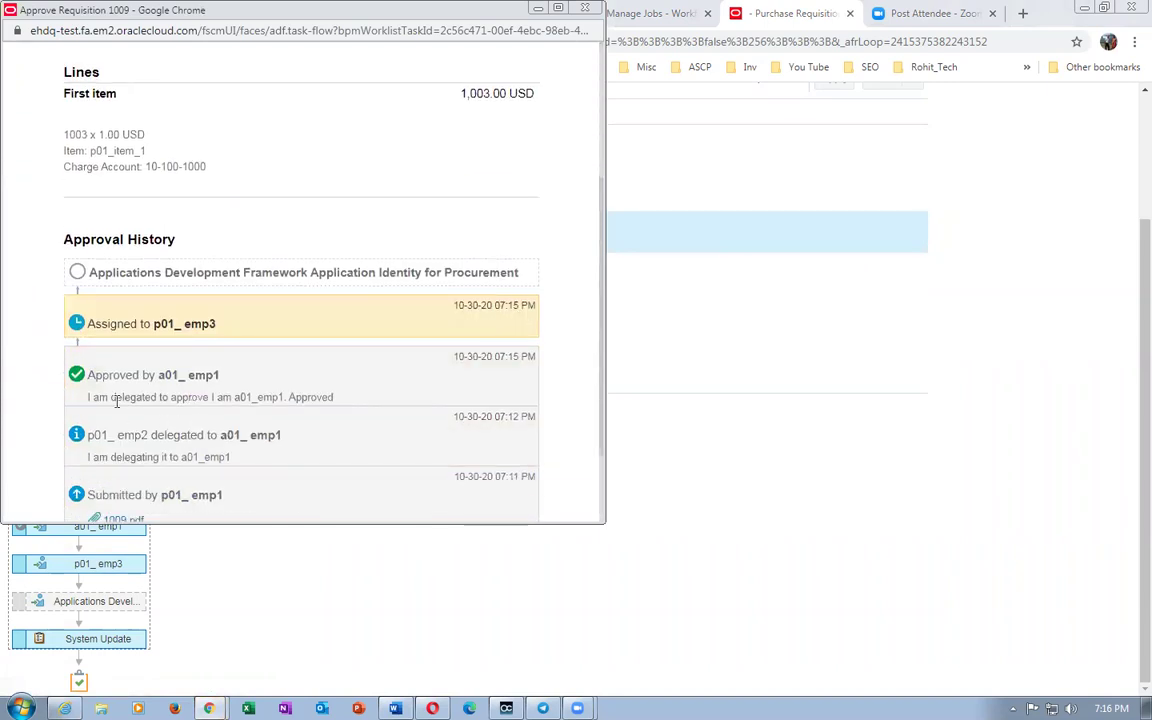
pyautogui.moveTo(110, 397); pyautogui.dragTo(88, 397)
pyautogui.moveTo(147, 457); pyautogui.dragTo(194, 457)
pyautogui.click(585, 7)
pyautogui.scroll(3, 597, 489)
pyautogui.click(1108, 144)
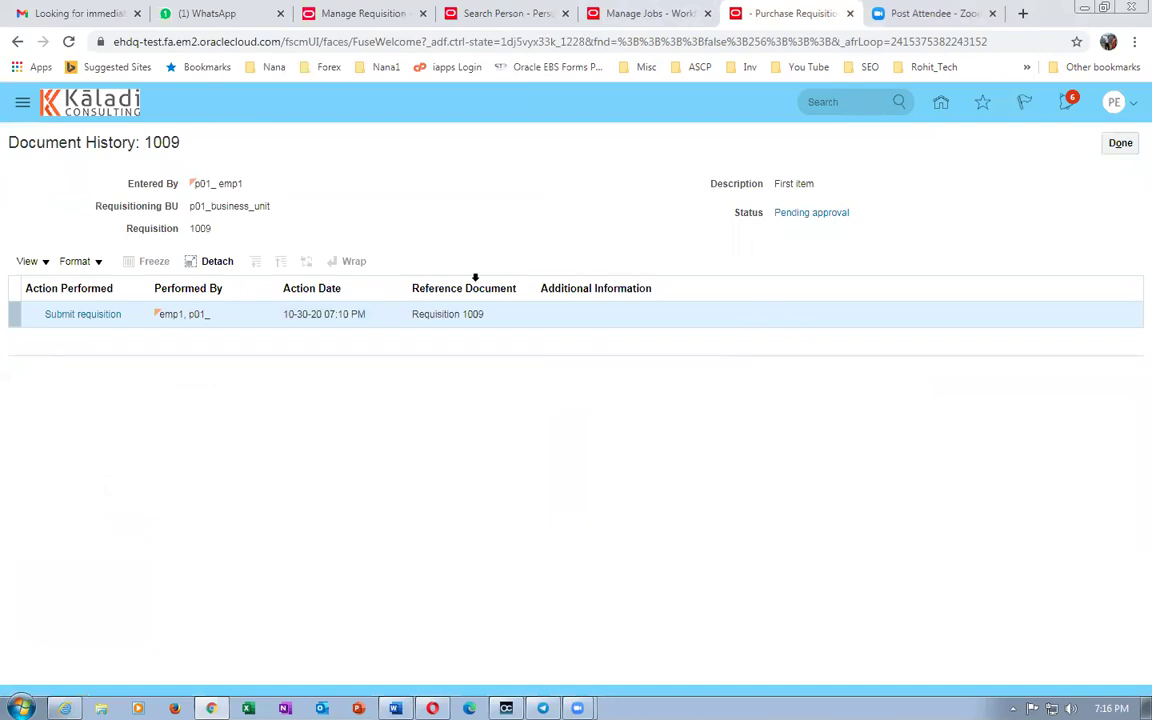
# Recheck the line's approval routing: a01_emp1 Approved, p01_emp3 Assigned.
pyautogui.click(1120, 142)
pyautogui.click(1120, 142)
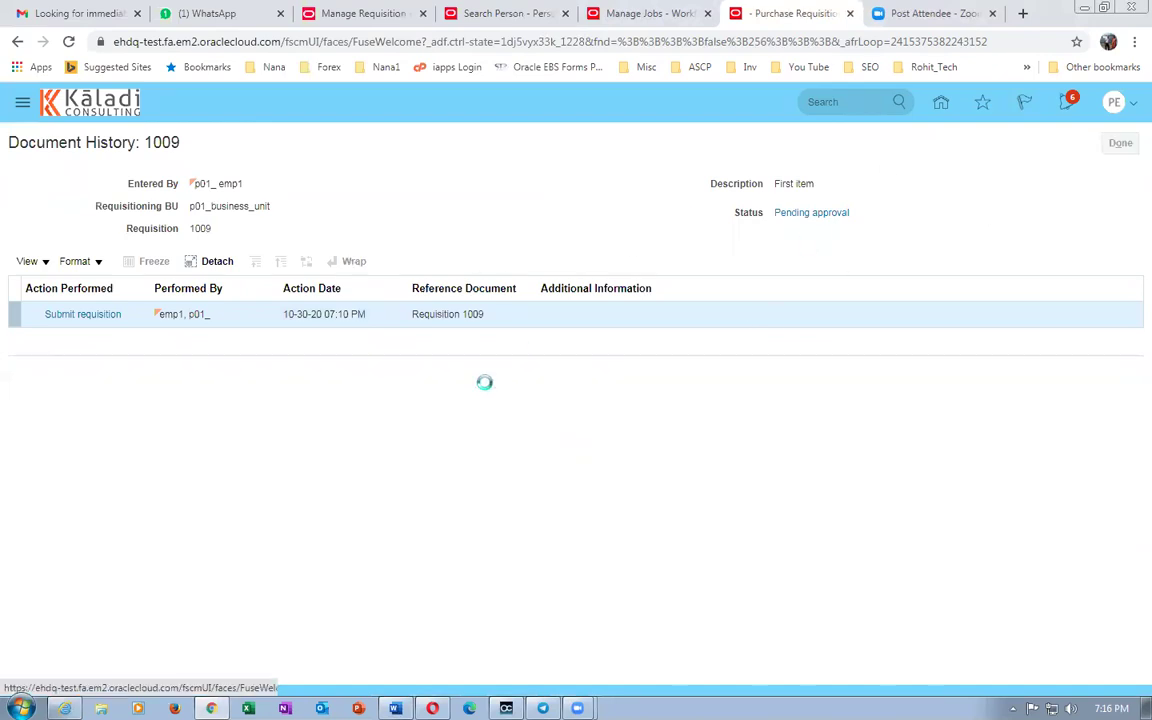
pyautogui.click(905, 410)
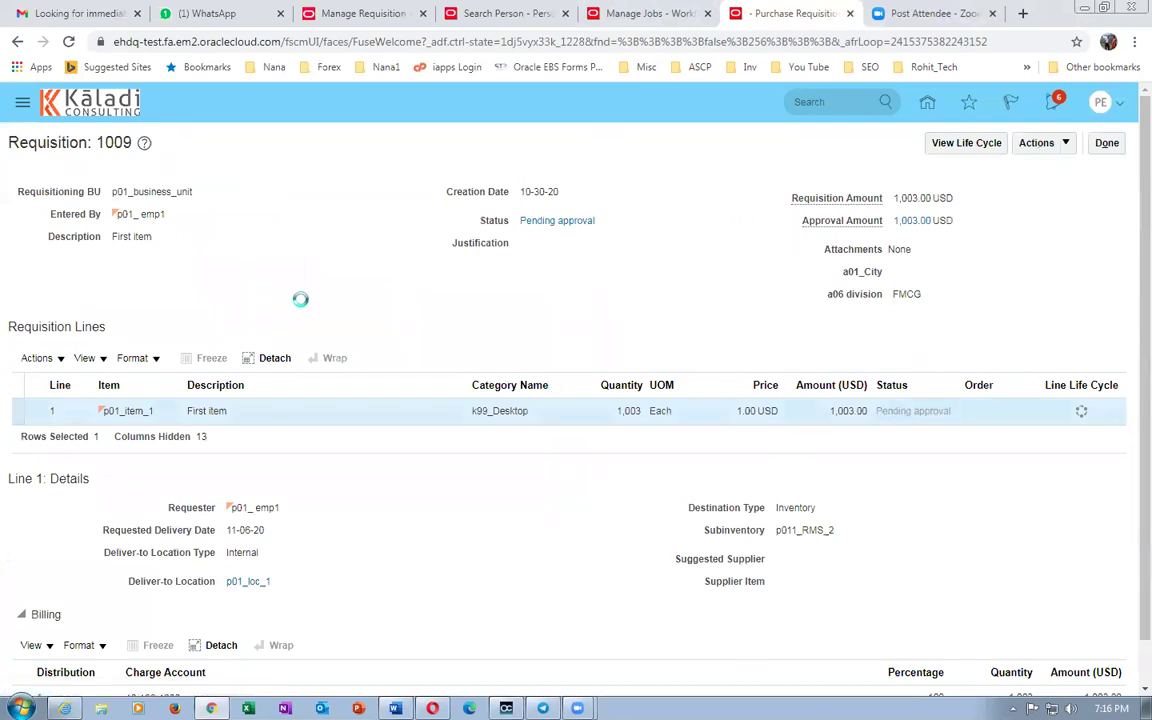
pyautogui.scroll(-3, 303, 308)
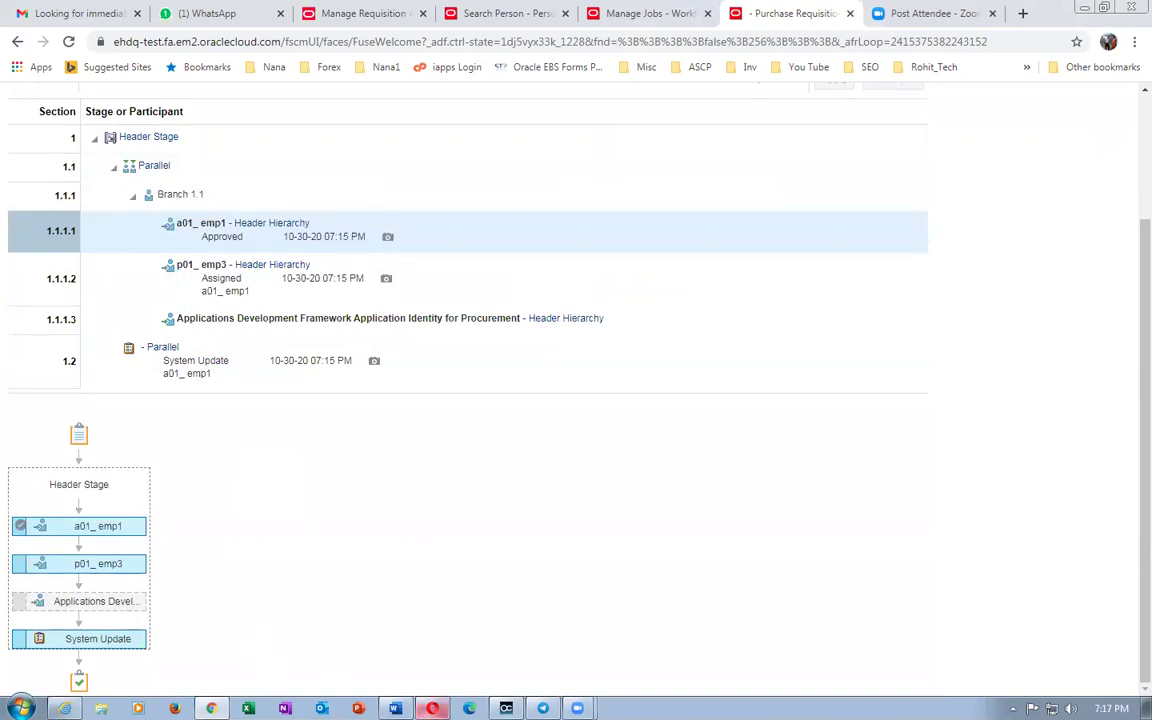
pyautogui.click(432, 708)
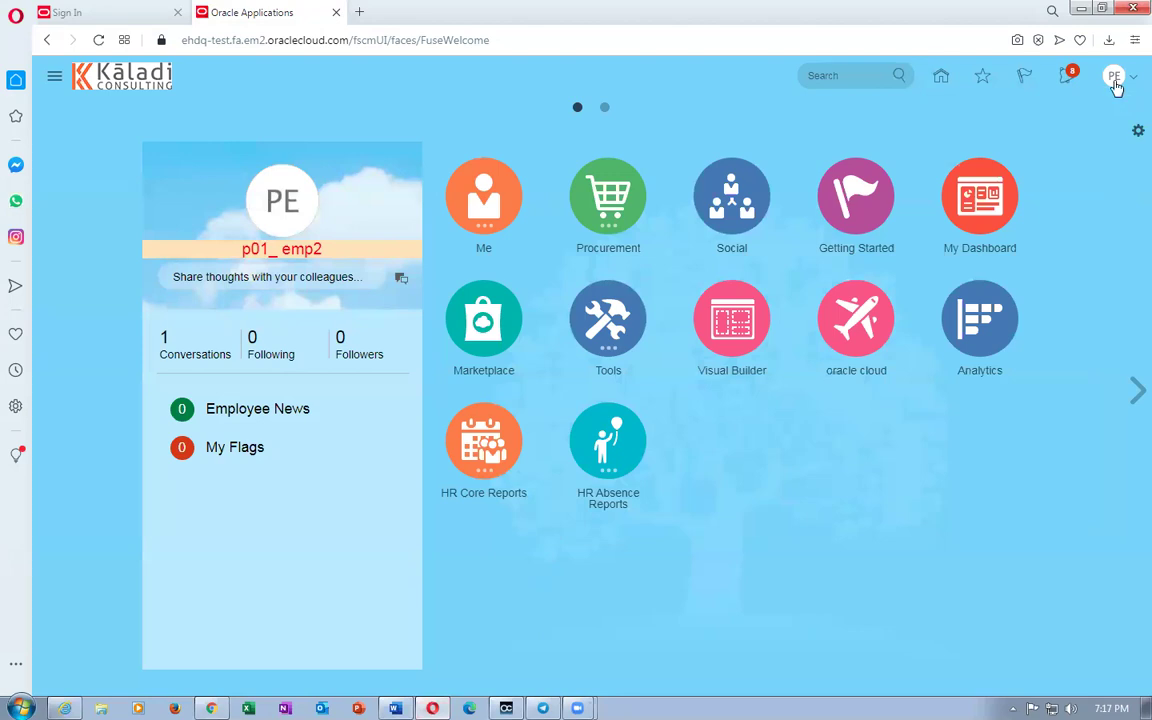
# Sign out the current user and sign back in as final approver p01_emp3.
pyautogui.click(1115, 84)
pyautogui.click(1101, 106)
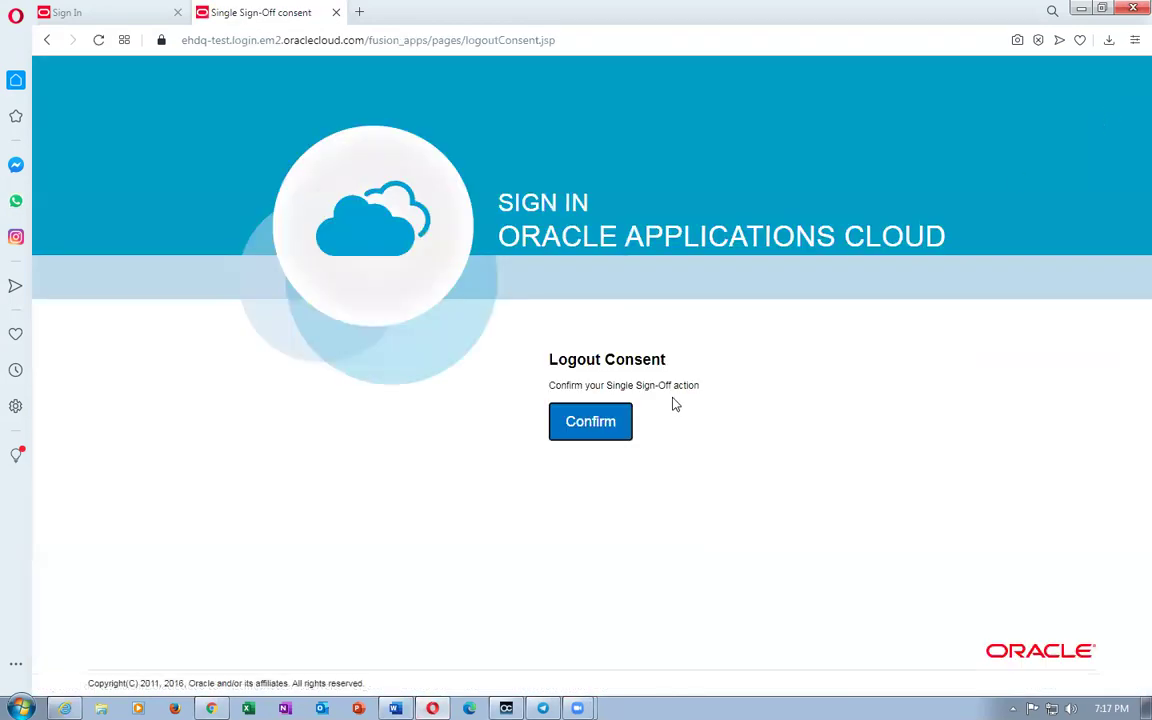
pyautogui.click(595, 421)
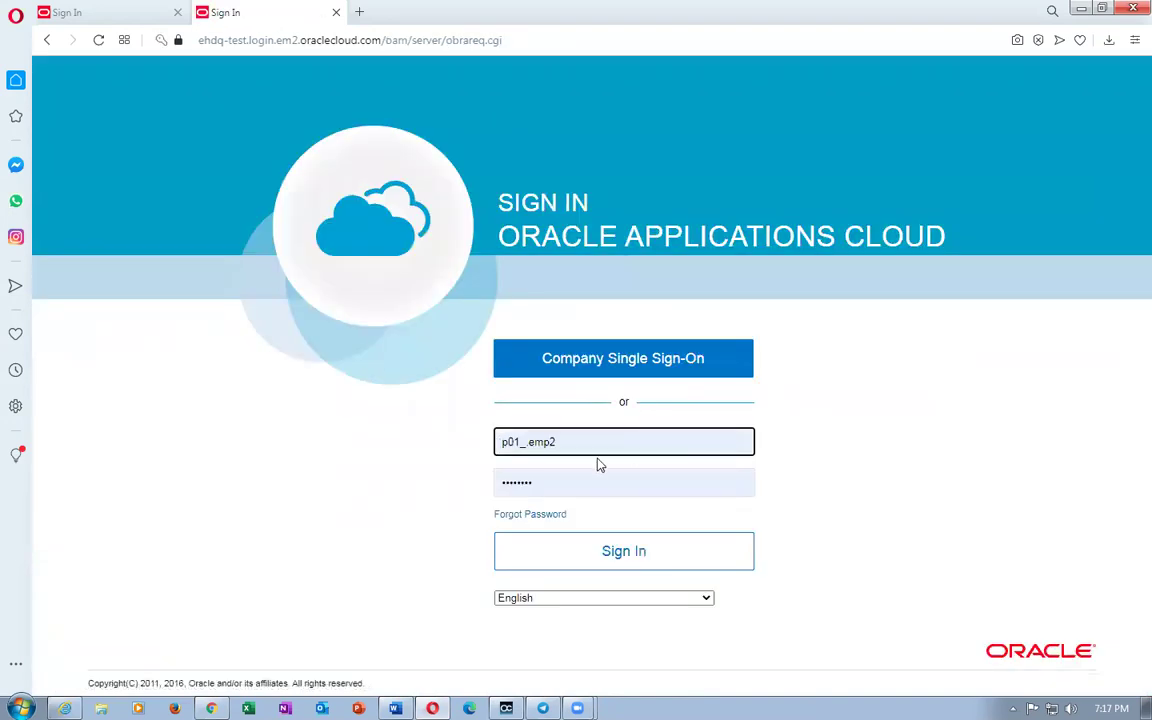
pyautogui.click(588, 440)
pyautogui.press('BackSpace')
pyautogui.press('BackSpace')
pyautogui.press('BackSpace')
pyautogui.press('BackSpace')
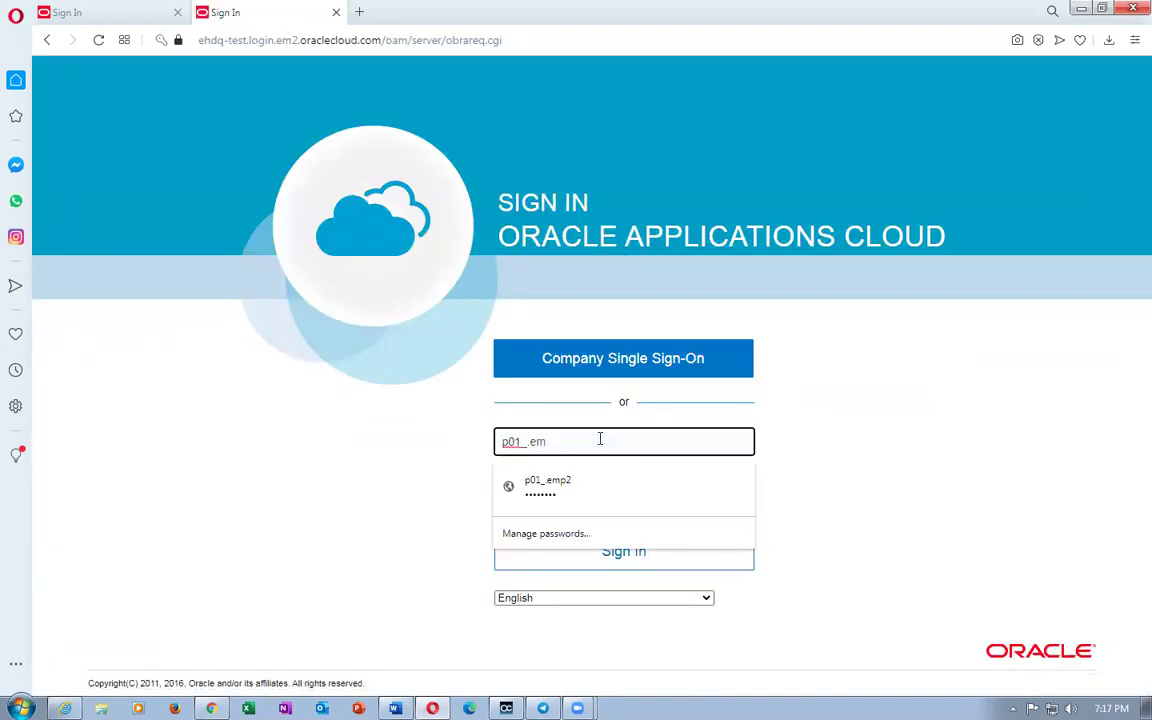
pyautogui.write('em')
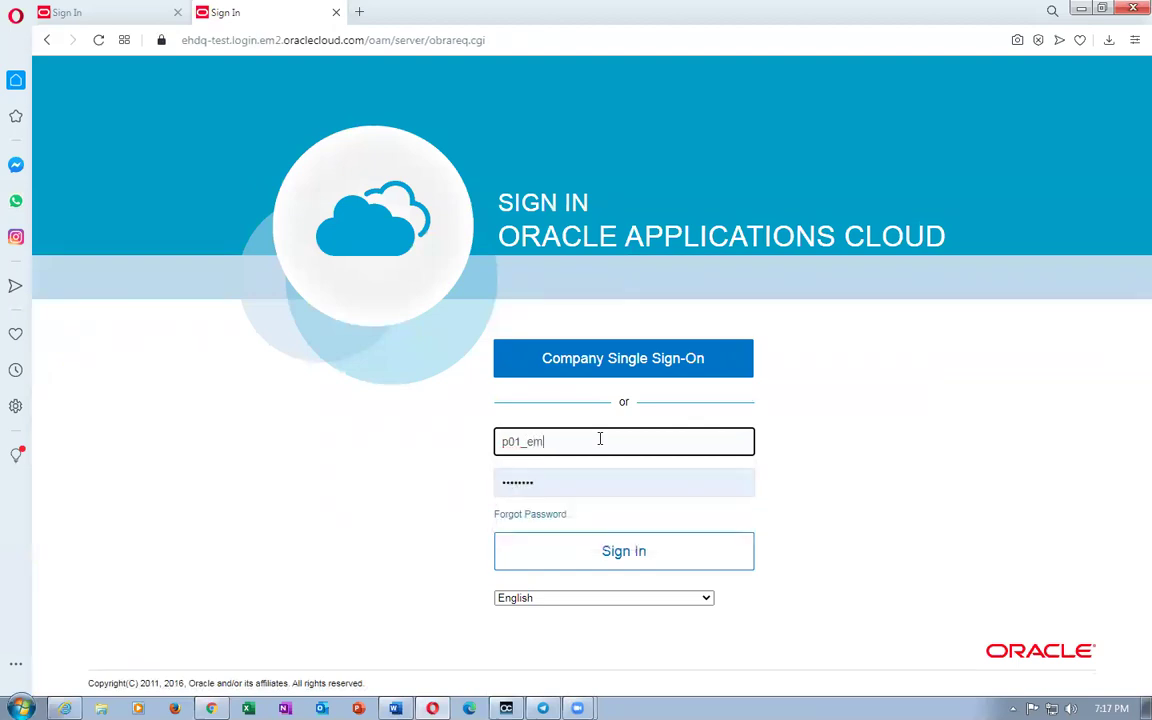
pyautogui.write('p3')
pyautogui.press('Tab')
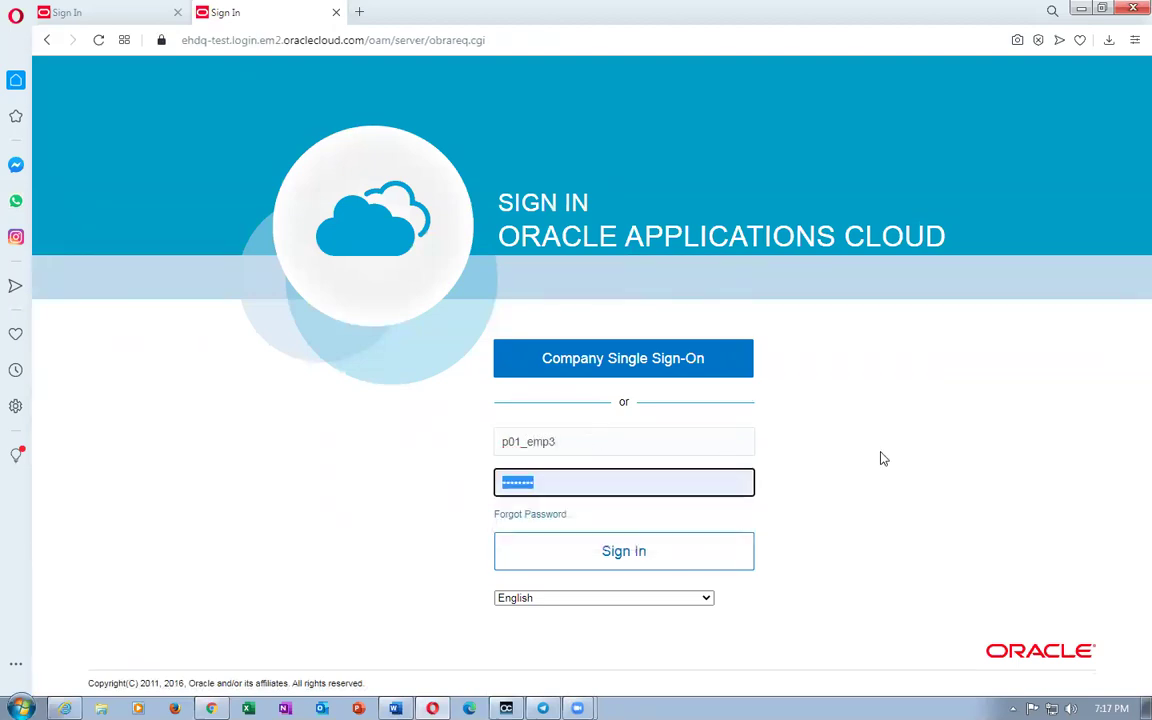
pyautogui.click(573, 566)
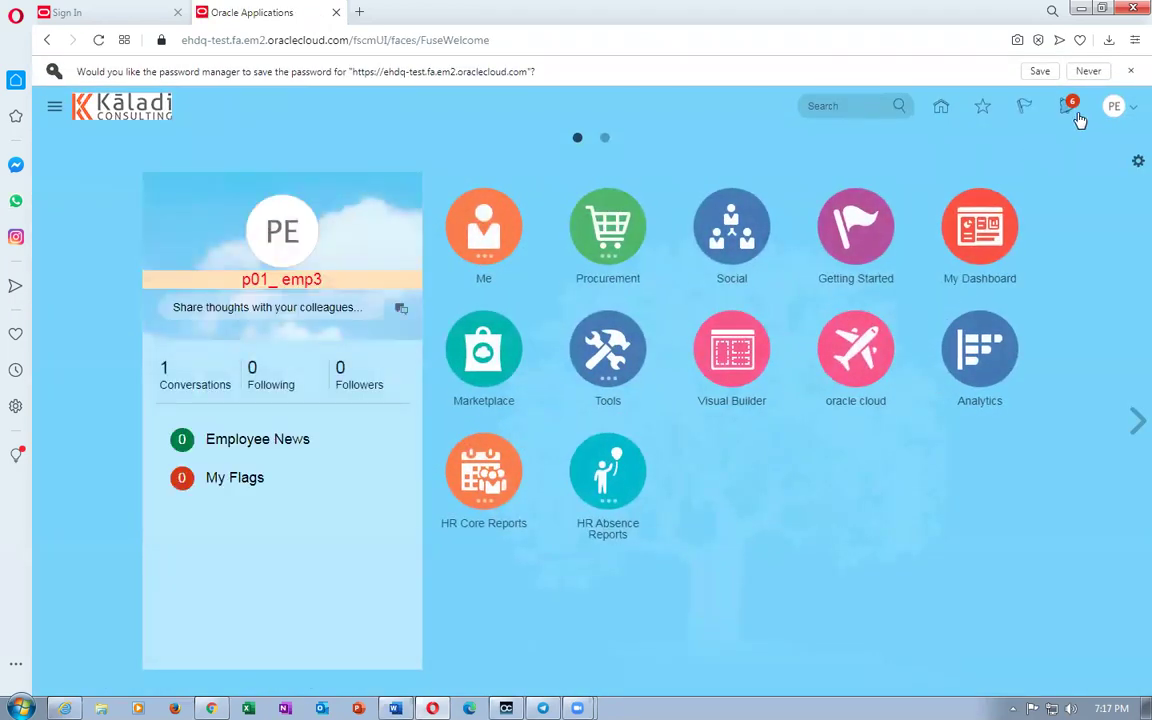
# Approve requisition 1009 with the comment 'I am the final apprpover. a01_emp3. Approved'.
pyautogui.click(1064, 106)
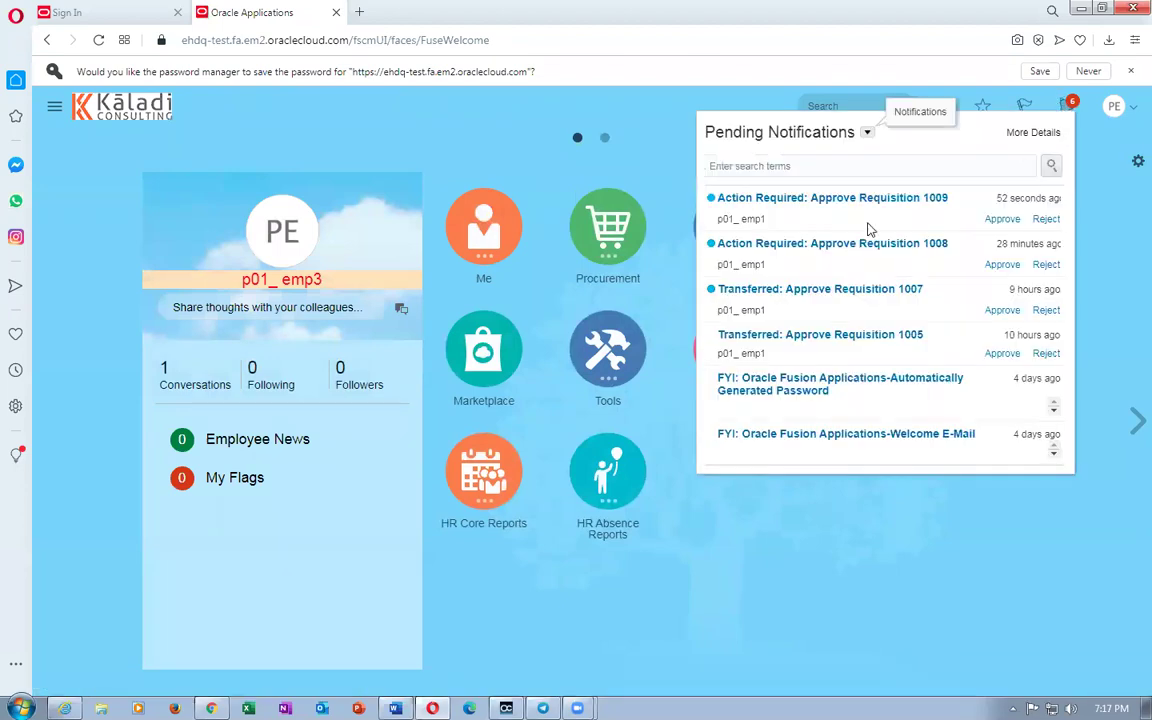
pyautogui.click(795, 197)
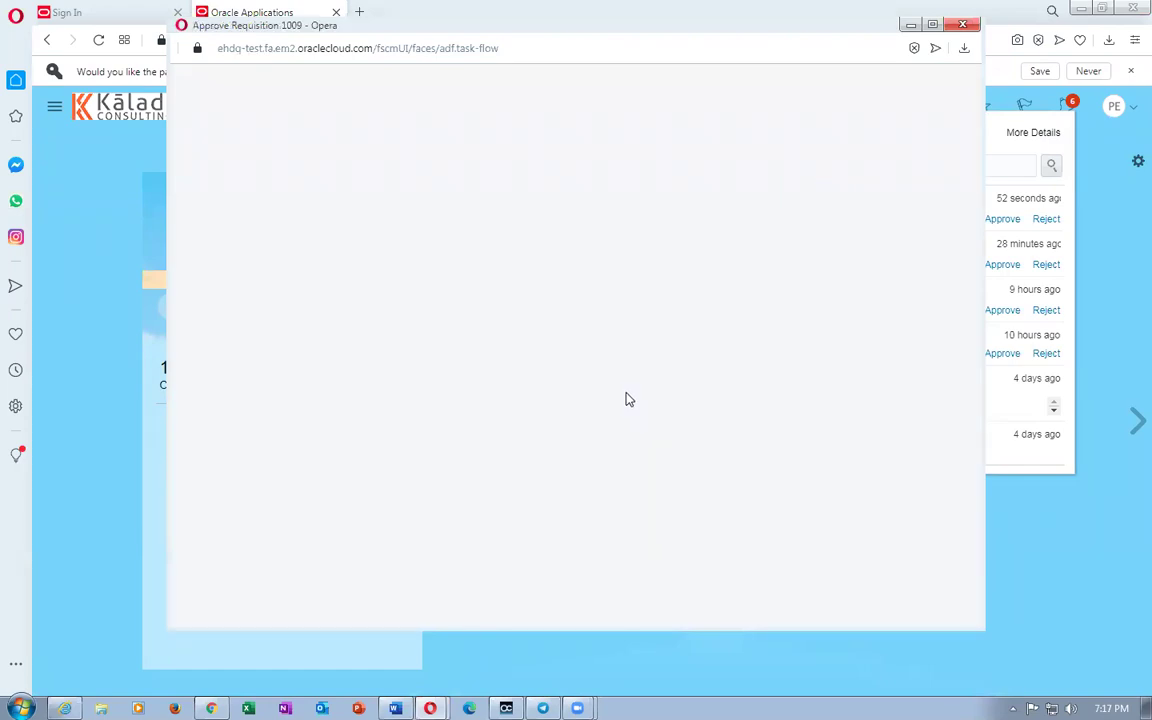
pyautogui.scroll(-3, 548, 413)
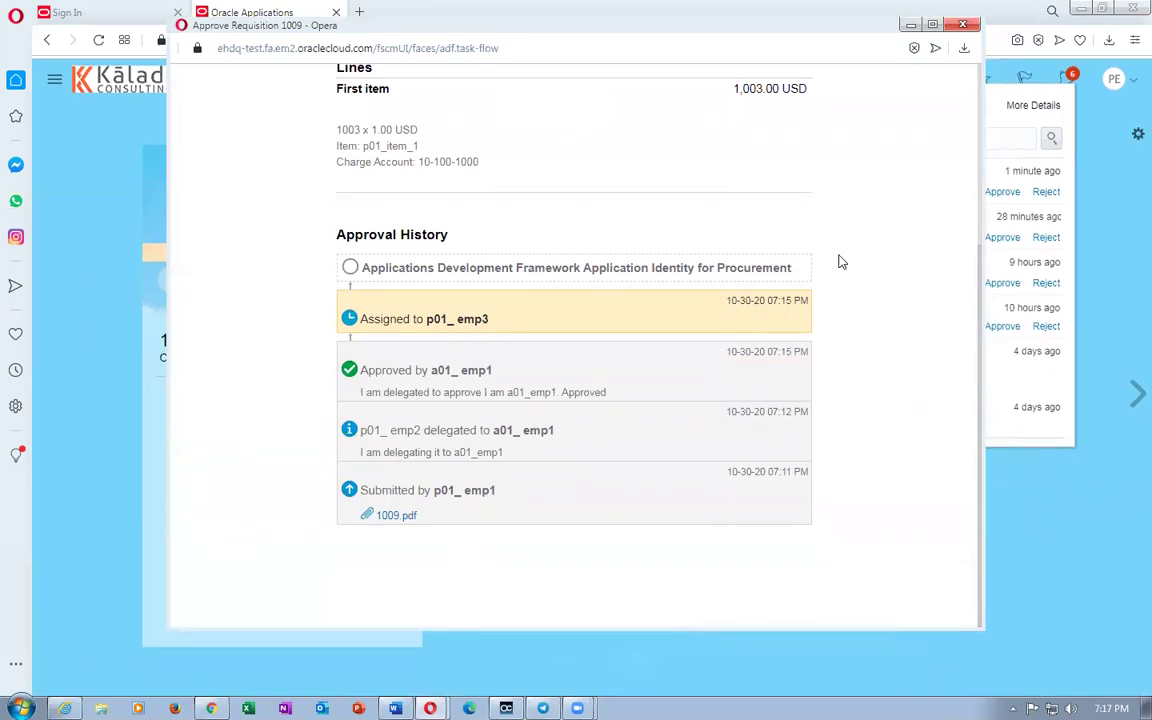
pyautogui.scroll(3, 841, 260)
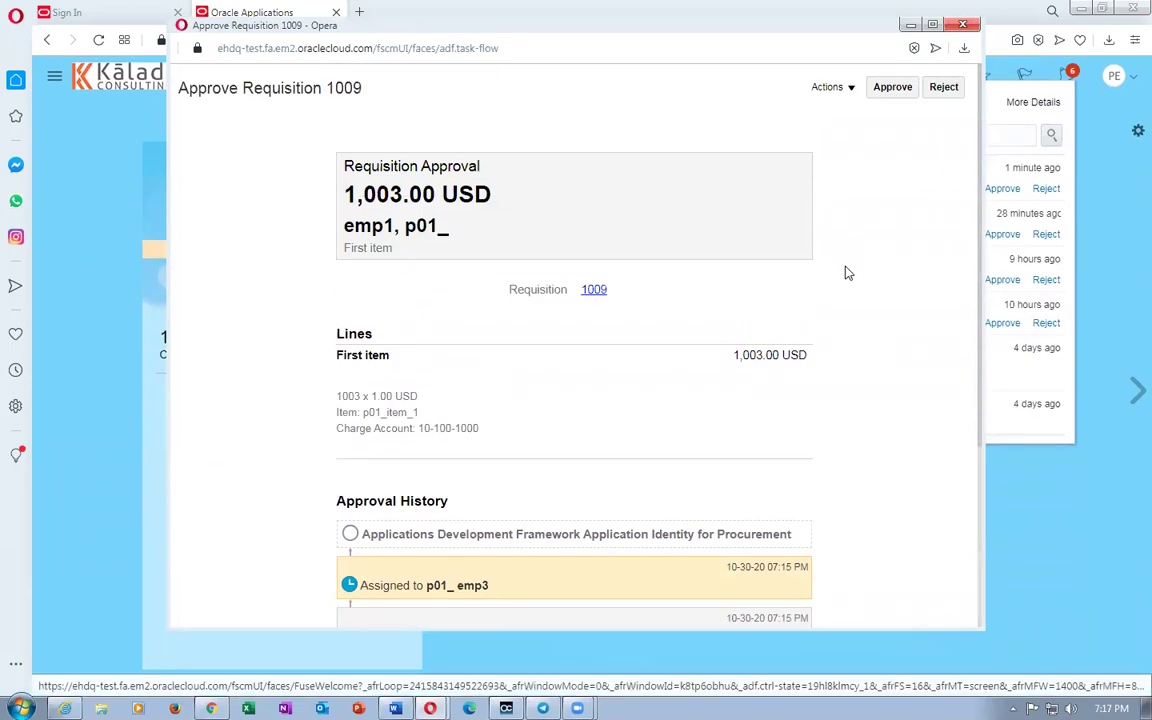
pyautogui.click(892, 87)
pyautogui.click(472, 286)
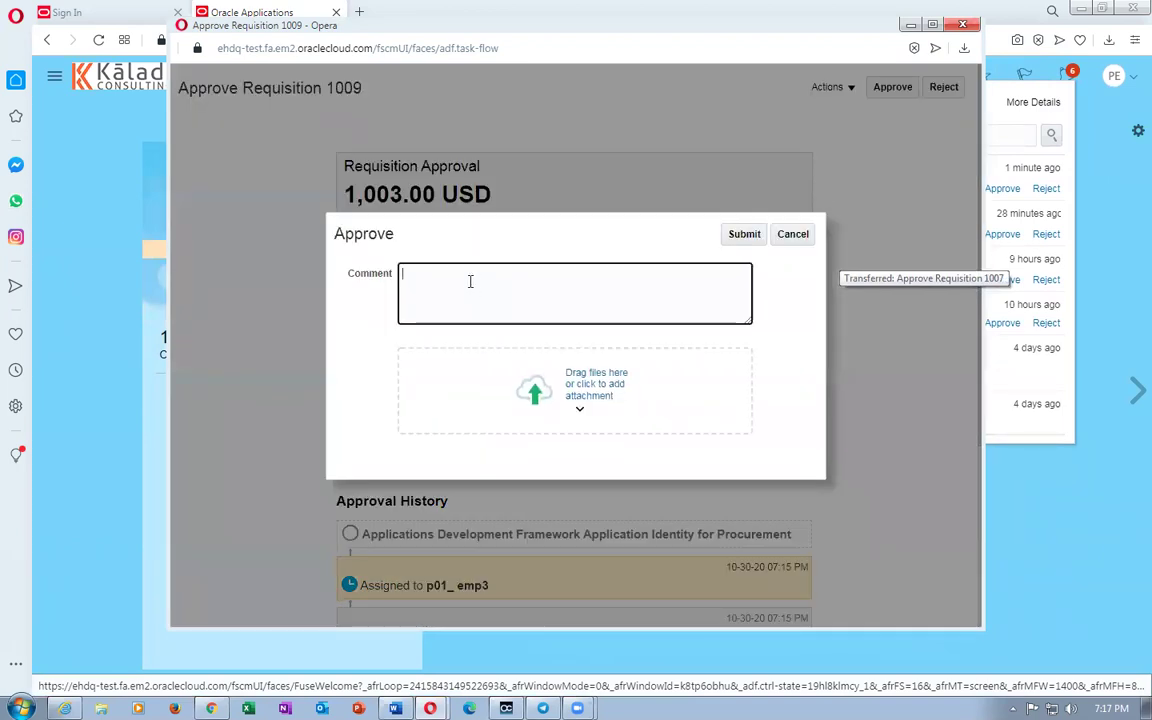
pyautogui.write('I am the final ')
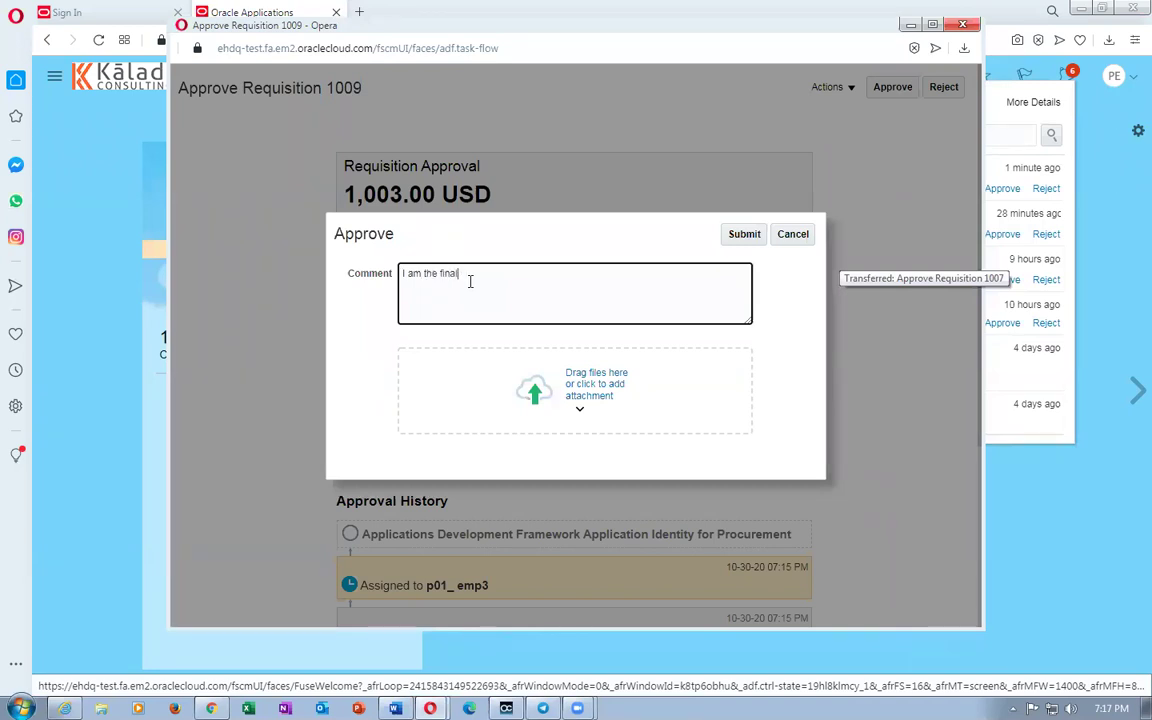
pyautogui.write('apprpover. a01_emp3. Approved')
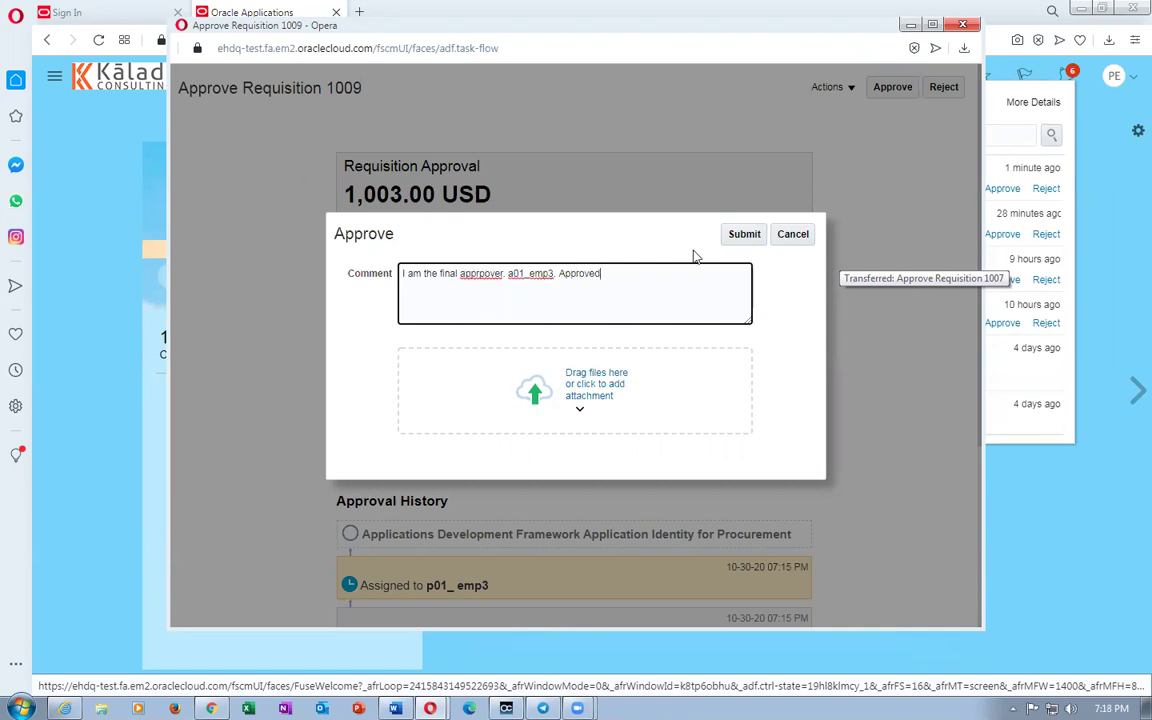
pyautogui.click(756, 238)
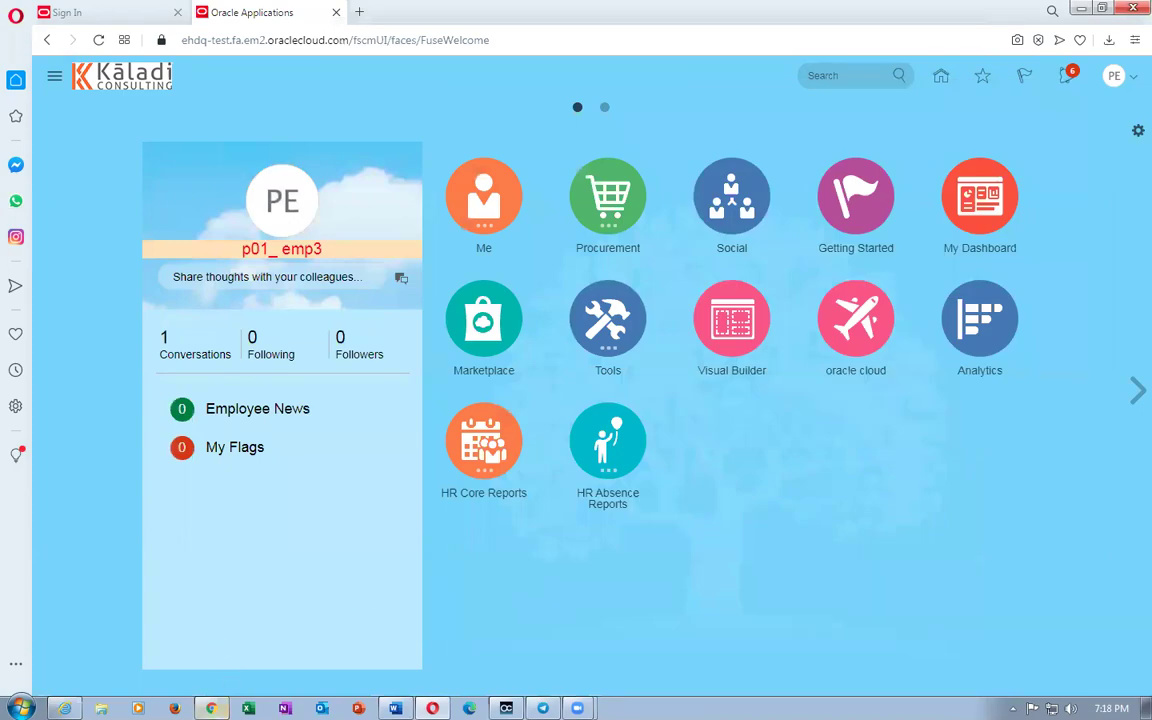
# In the requester's browser, refresh requisition 1009's line approval progress, now fully approved.
pyautogui.click(211, 708)
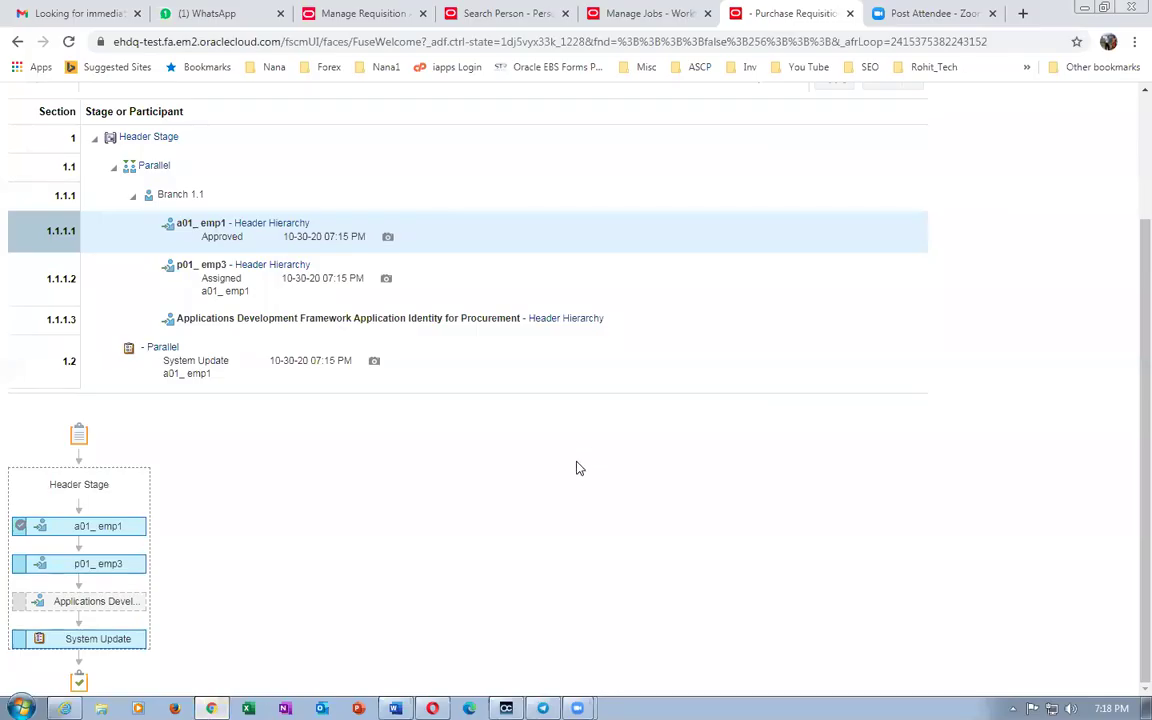
pyautogui.scroll(2, 933, 207)
pyautogui.click(1107, 143)
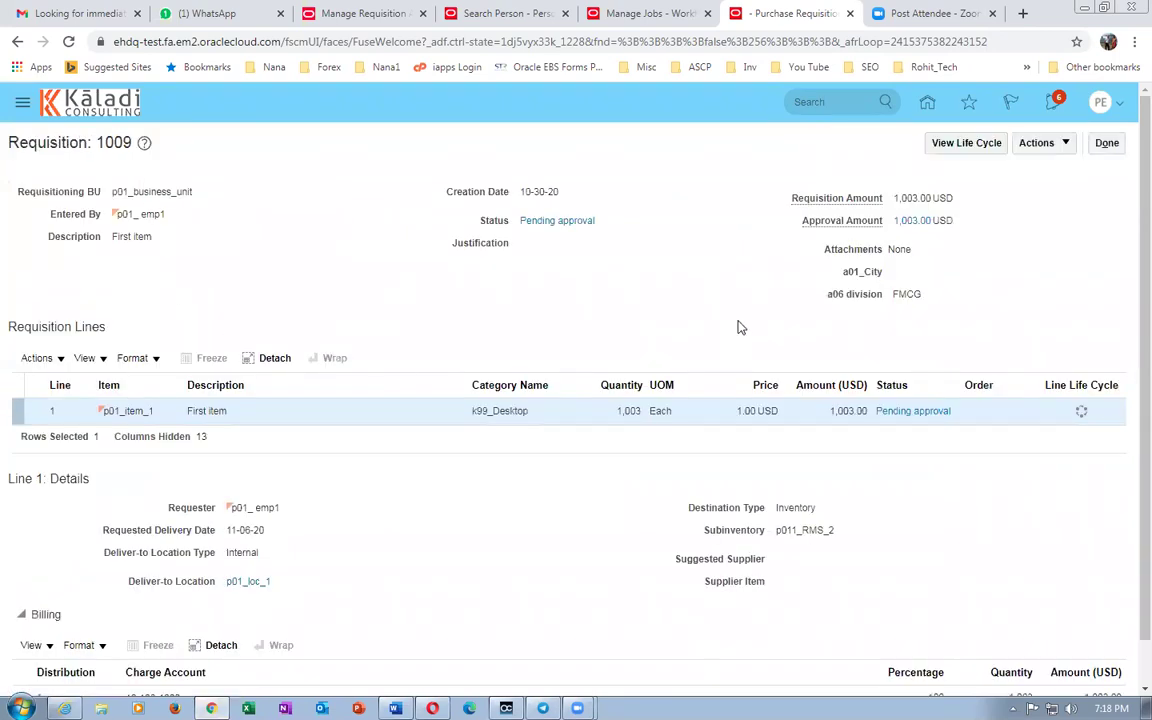
pyautogui.click(914, 416)
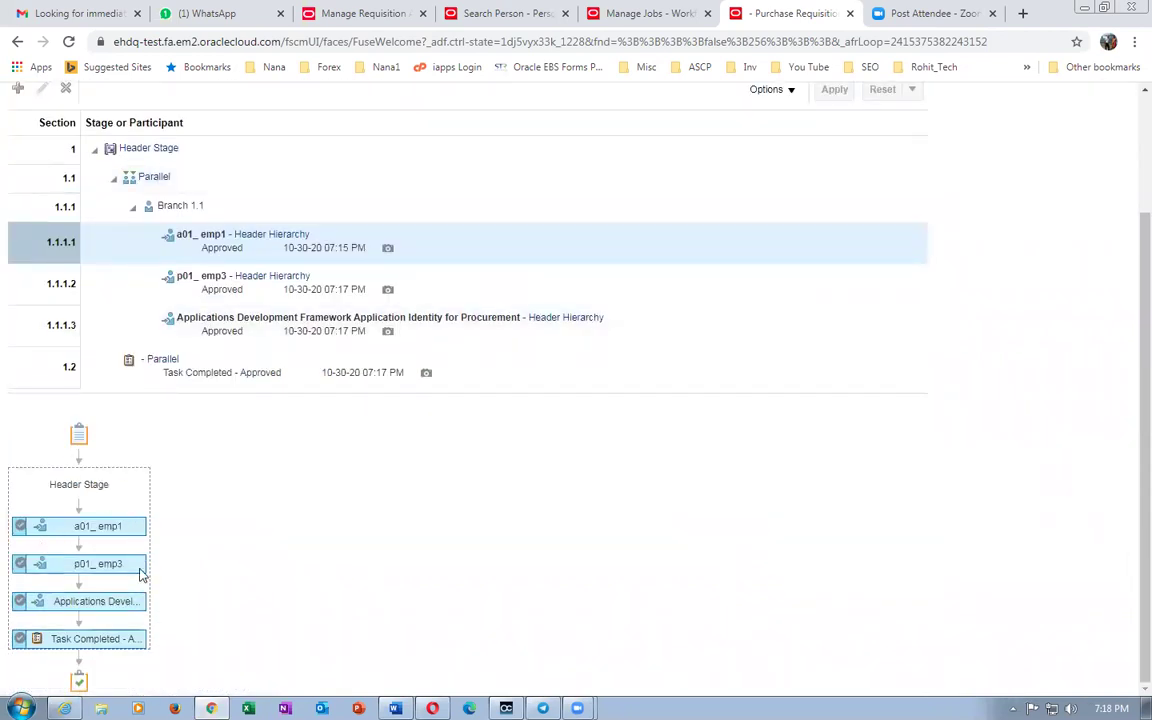
pyautogui.moveTo(93, 640)
pyautogui.scroll(2, 885, 458)
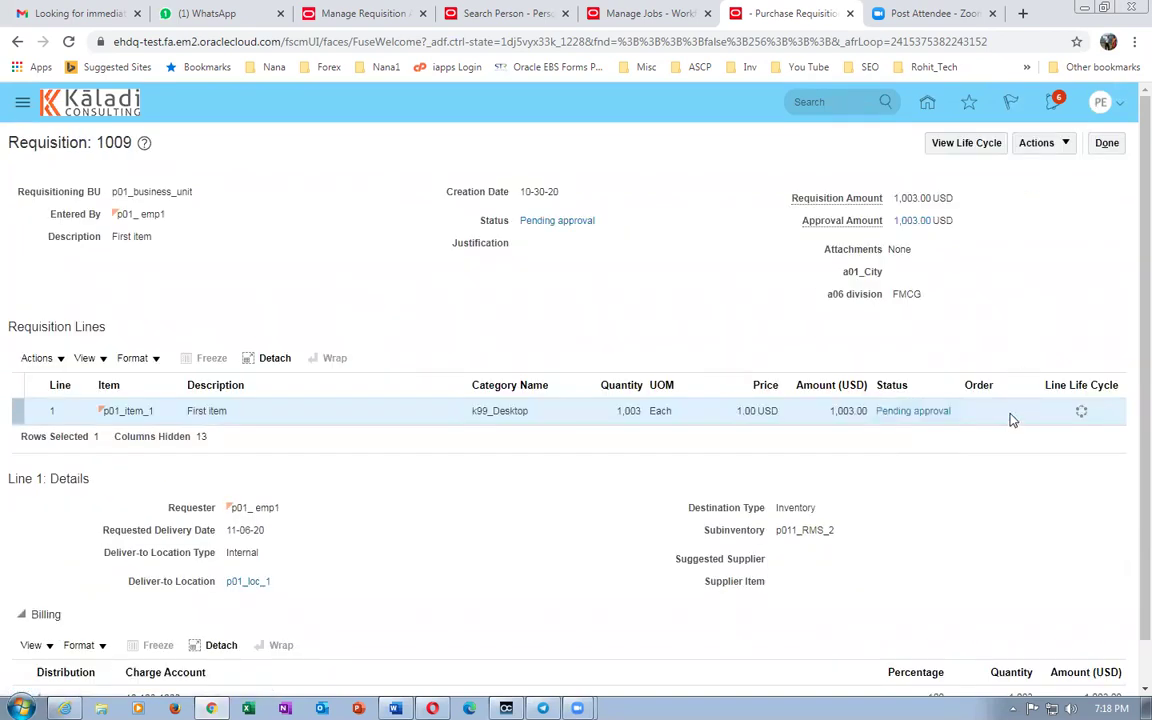
# Reopen requisition 1009 from Recent Requisitions and view its Document History.
pyautogui.click(1106, 144)
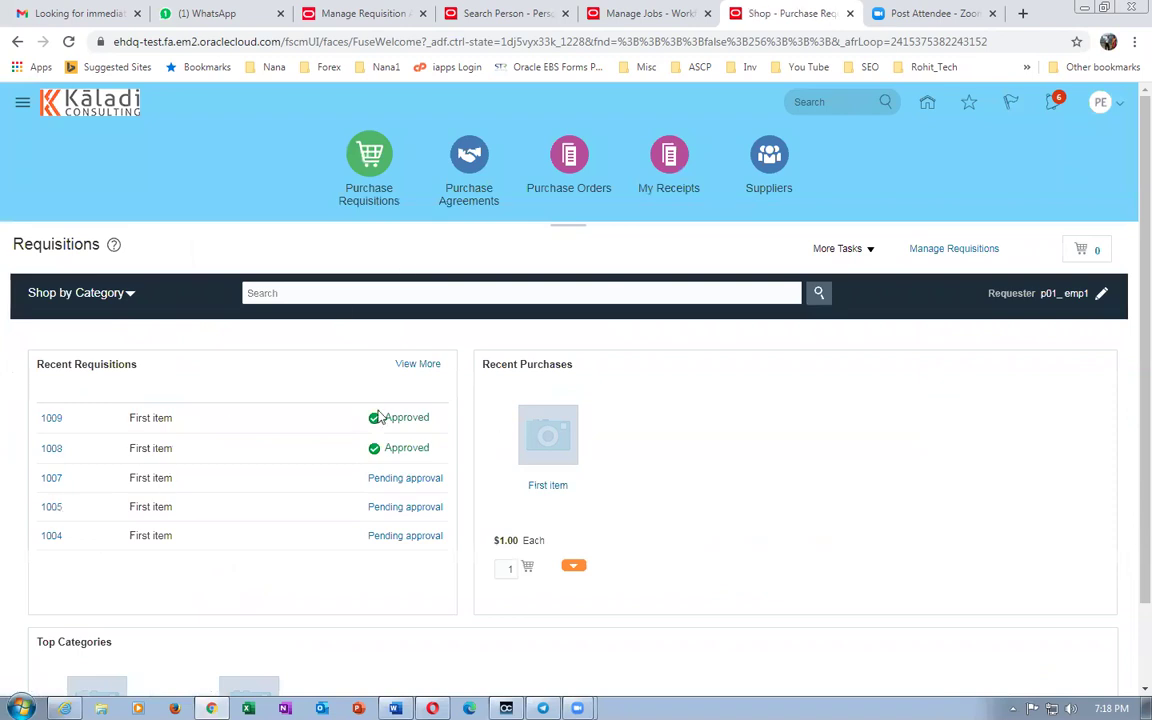
pyautogui.click(52, 419)
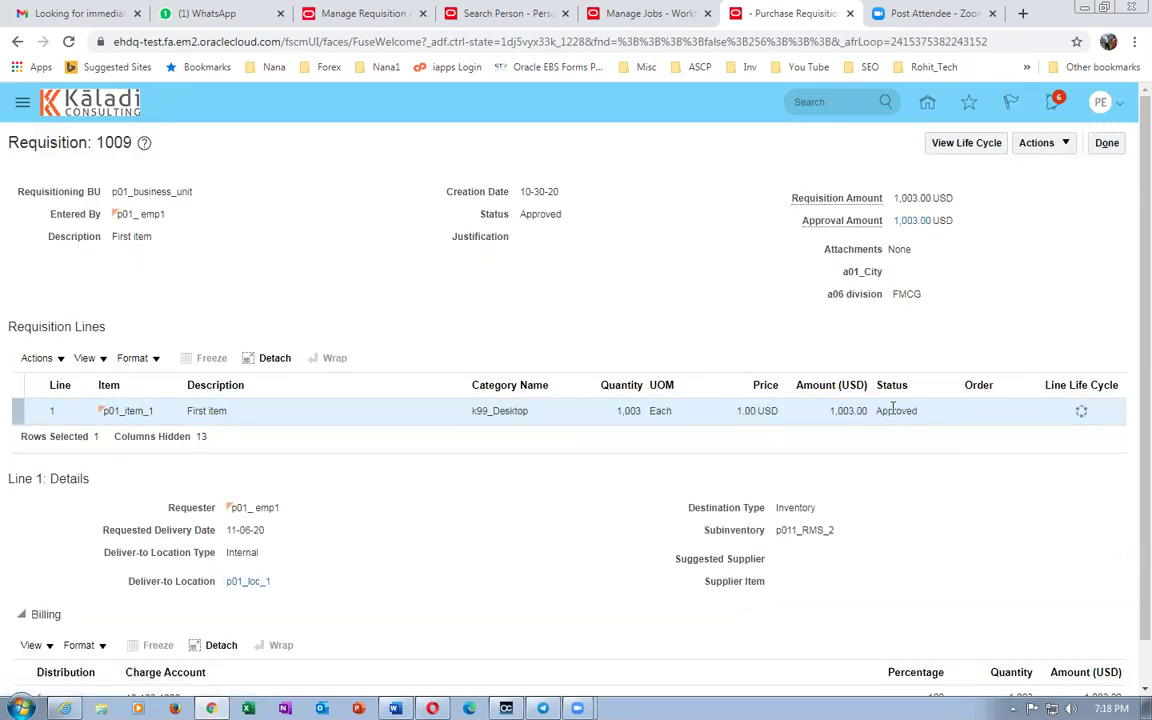
pyautogui.click(1040, 142)
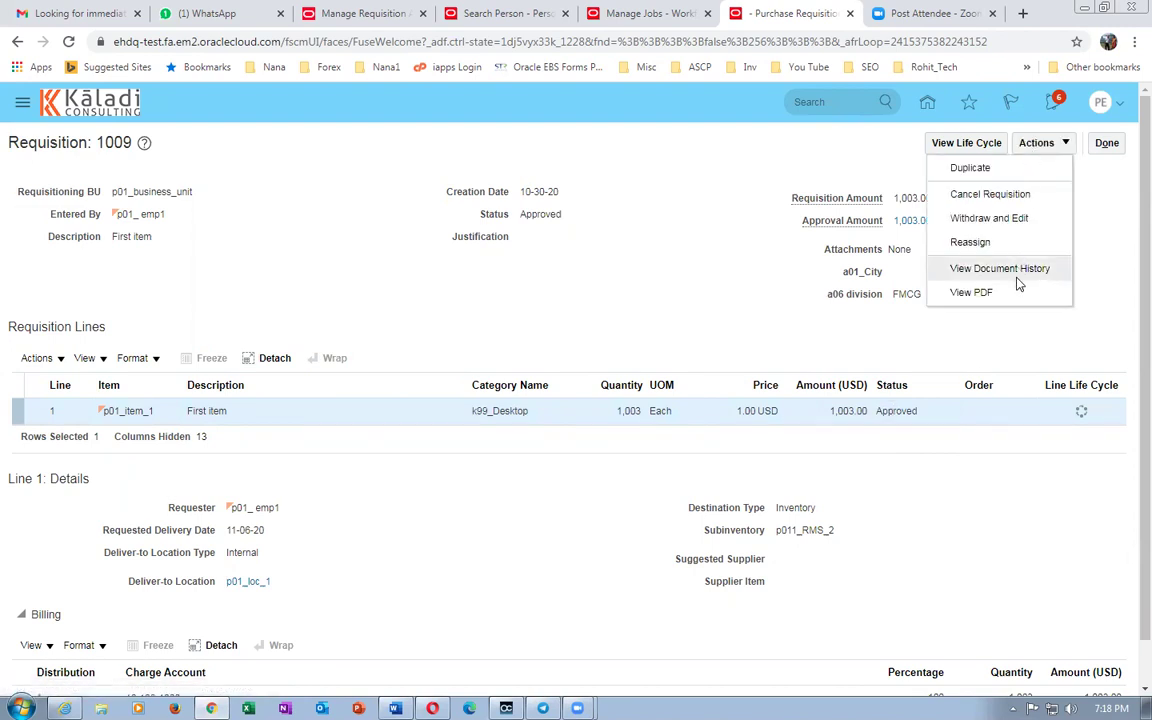
pyautogui.click(1014, 268)
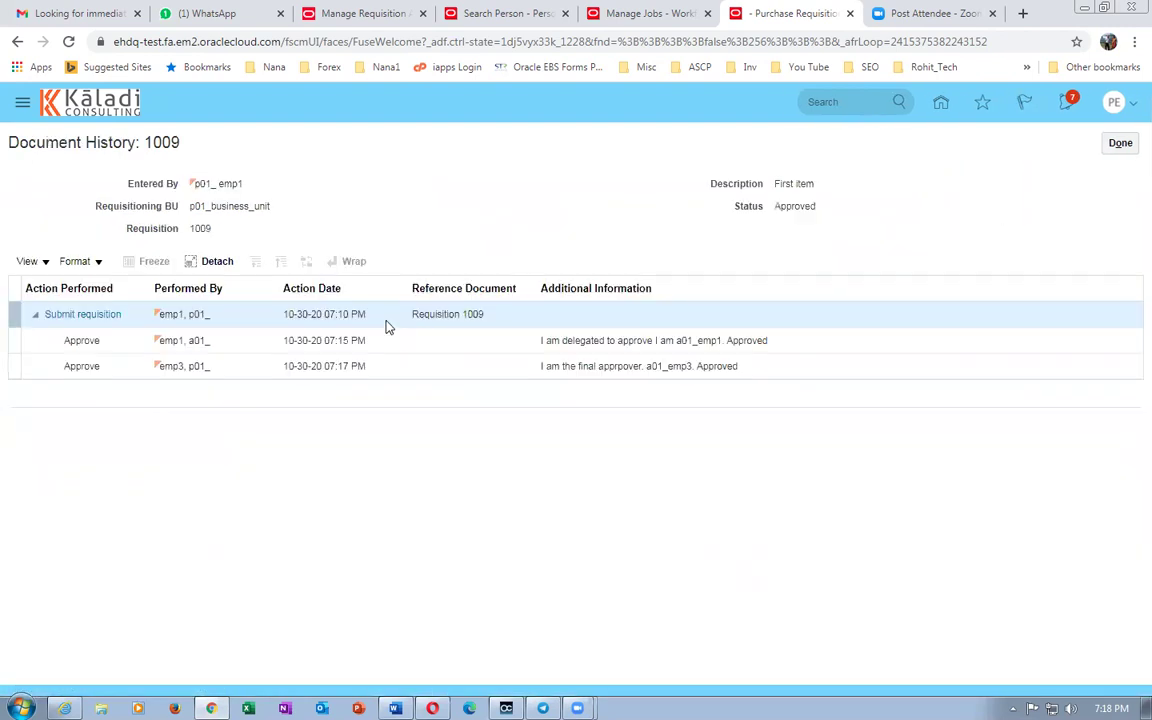